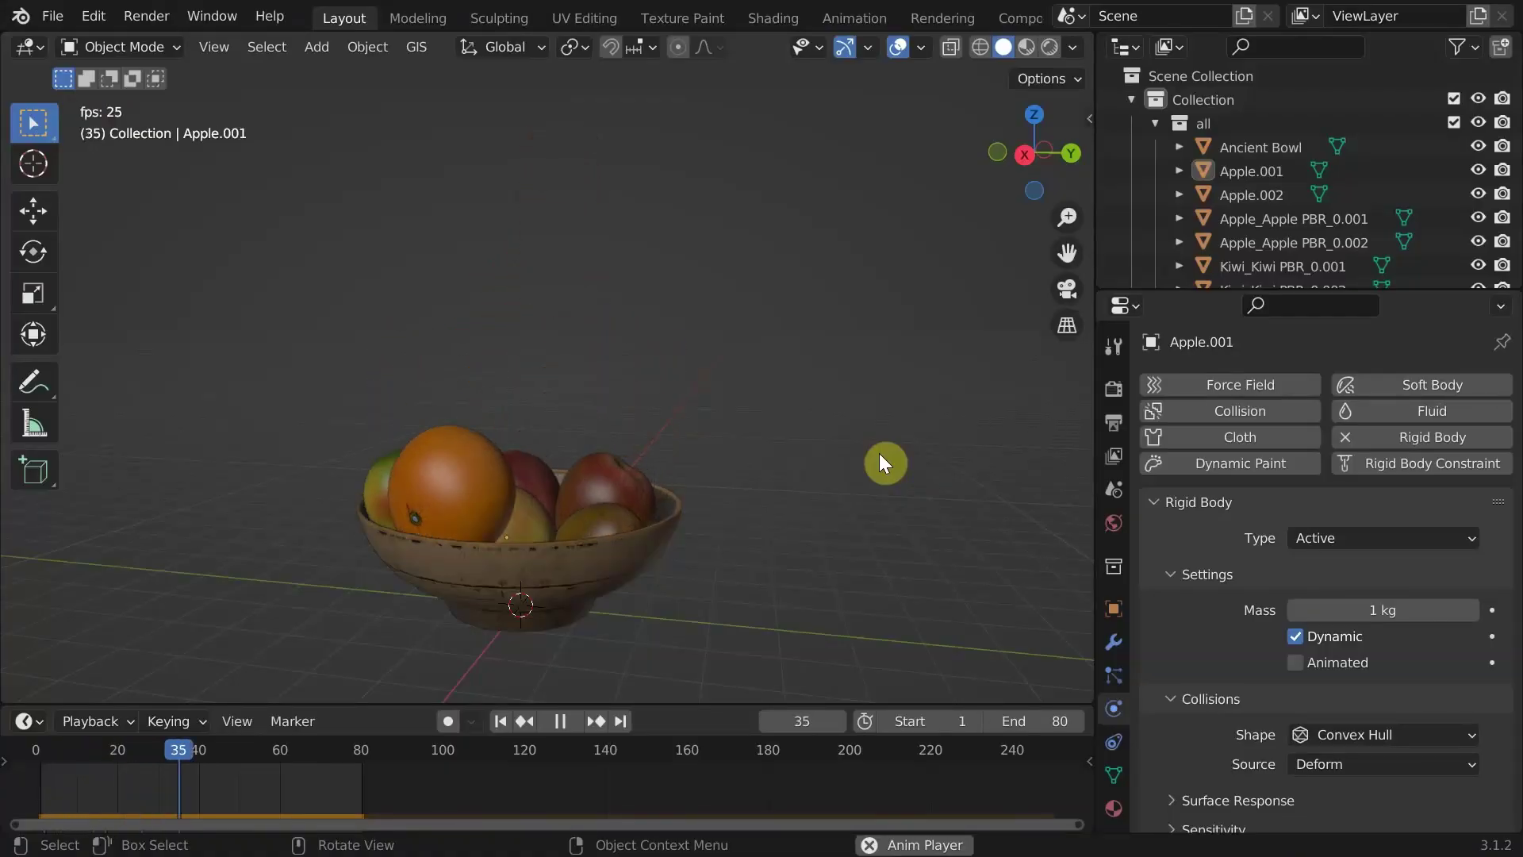
pyautogui.moveTo(766, 483); pyautogui.dragTo(697, 562, button='middle')
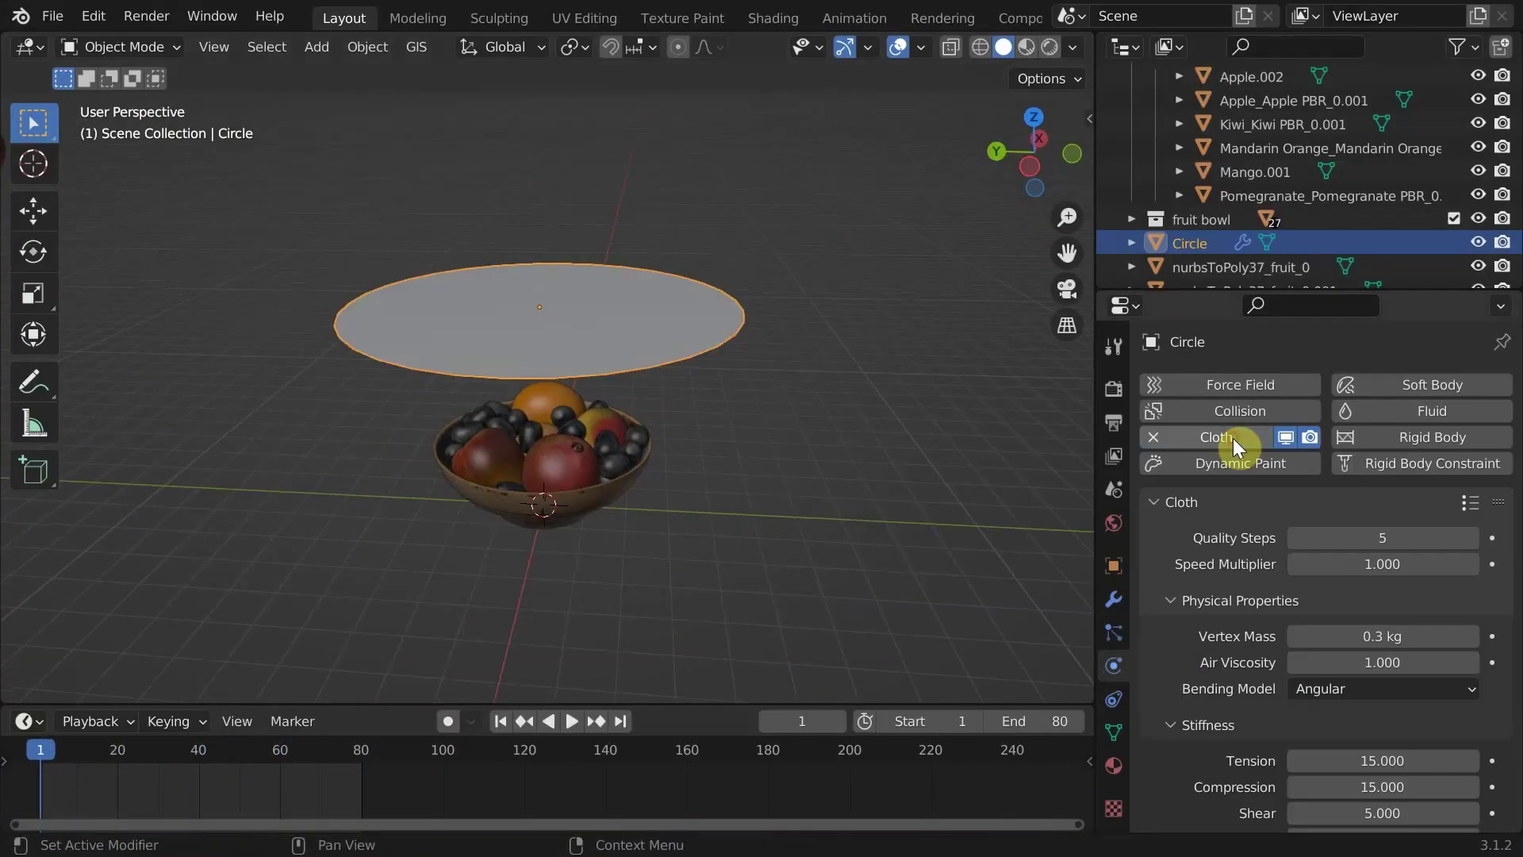
pyautogui.click(883, 405)
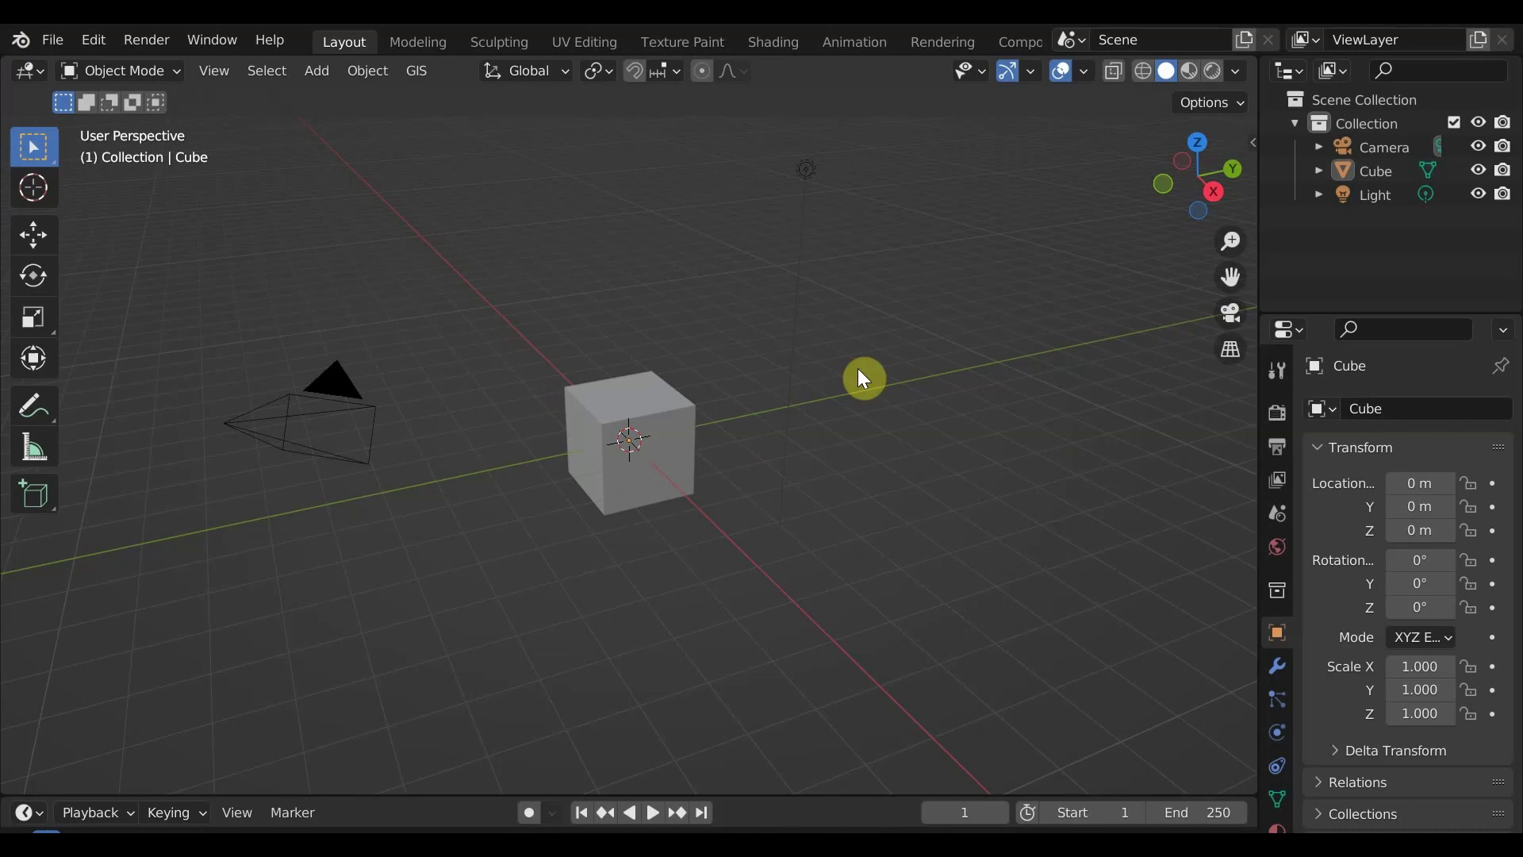
# Delete the camera and the light, keeping only the default cube in the scene.
pyautogui.click(675, 417)
pyautogui.hotkey('ctrl', 'i')
pyautogui.press('x')
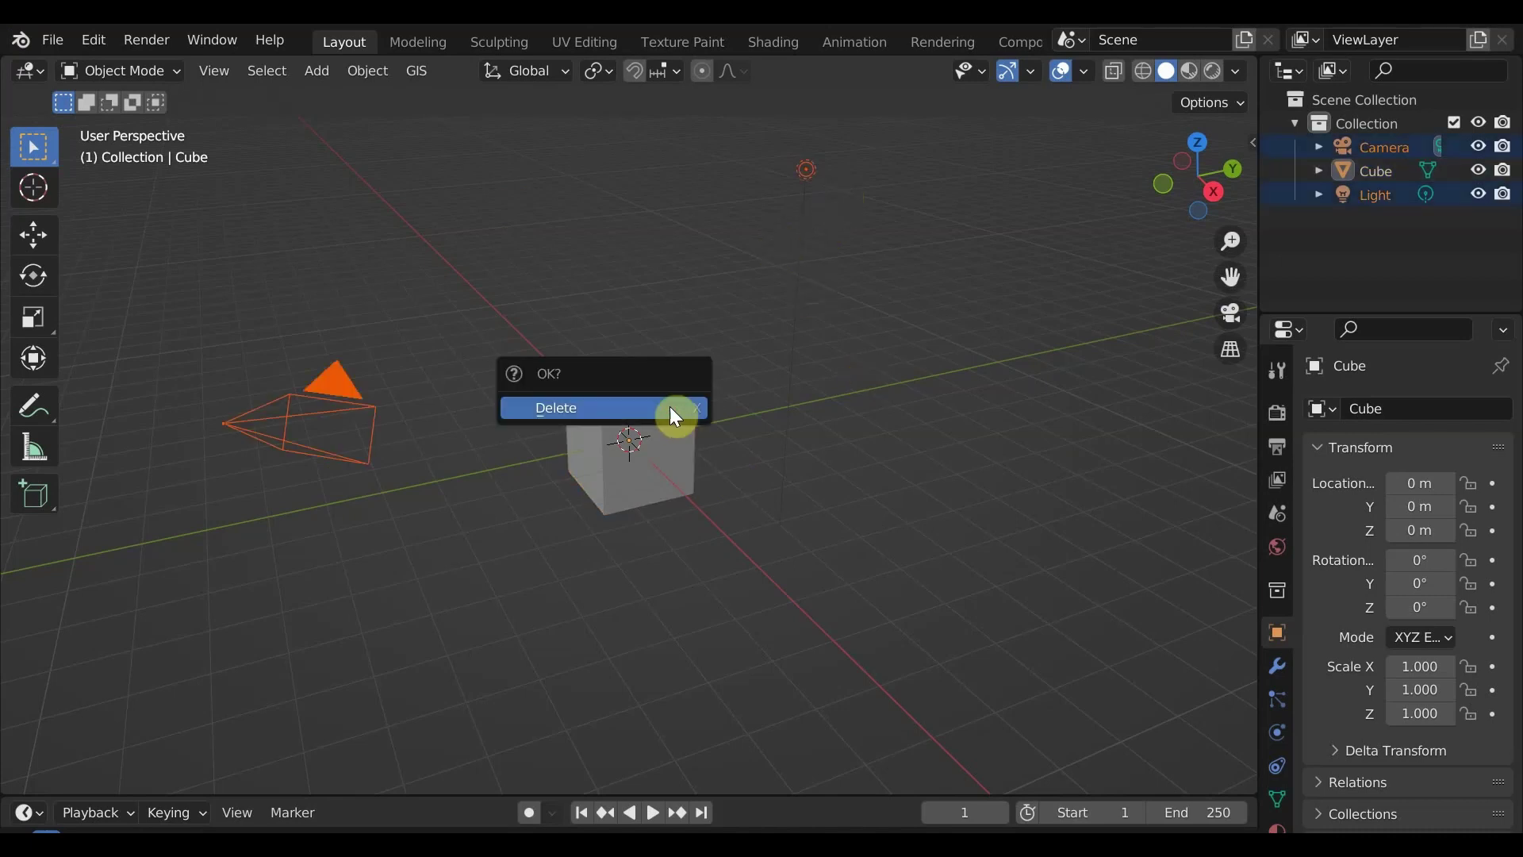
pyautogui.click(671, 409)
# Add a mesh plane at the scene origin and scale it up by a factor of 5.
pyautogui.hotkey('shift', 'a')
pyautogui.moveTo(730, 460)
pyautogui.moveTo(726, 406)
pyautogui.click(816, 398)
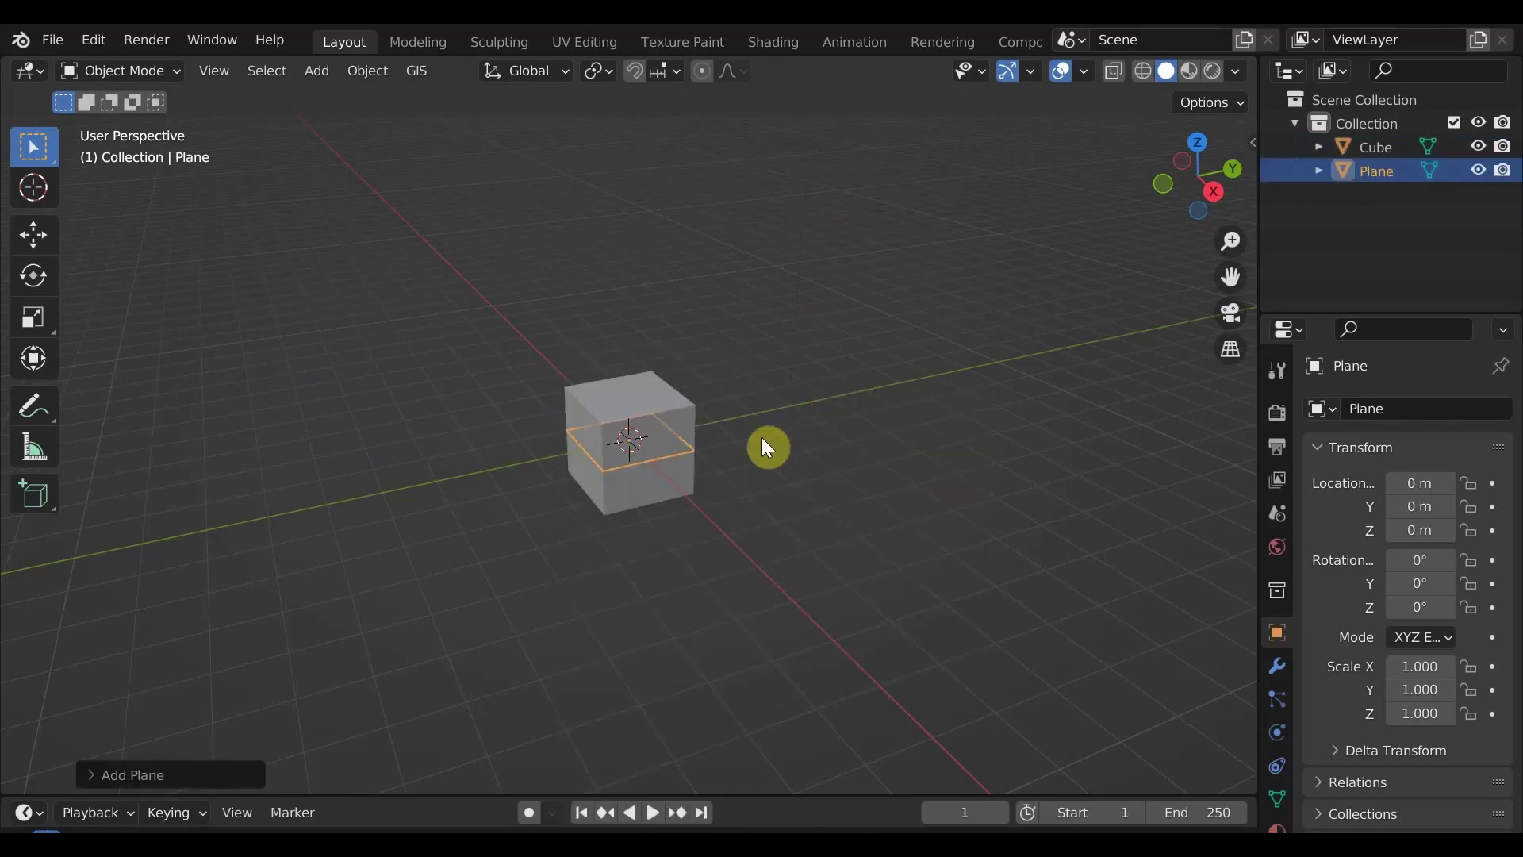
pyautogui.write('s5')
pyautogui.click(645, 442)
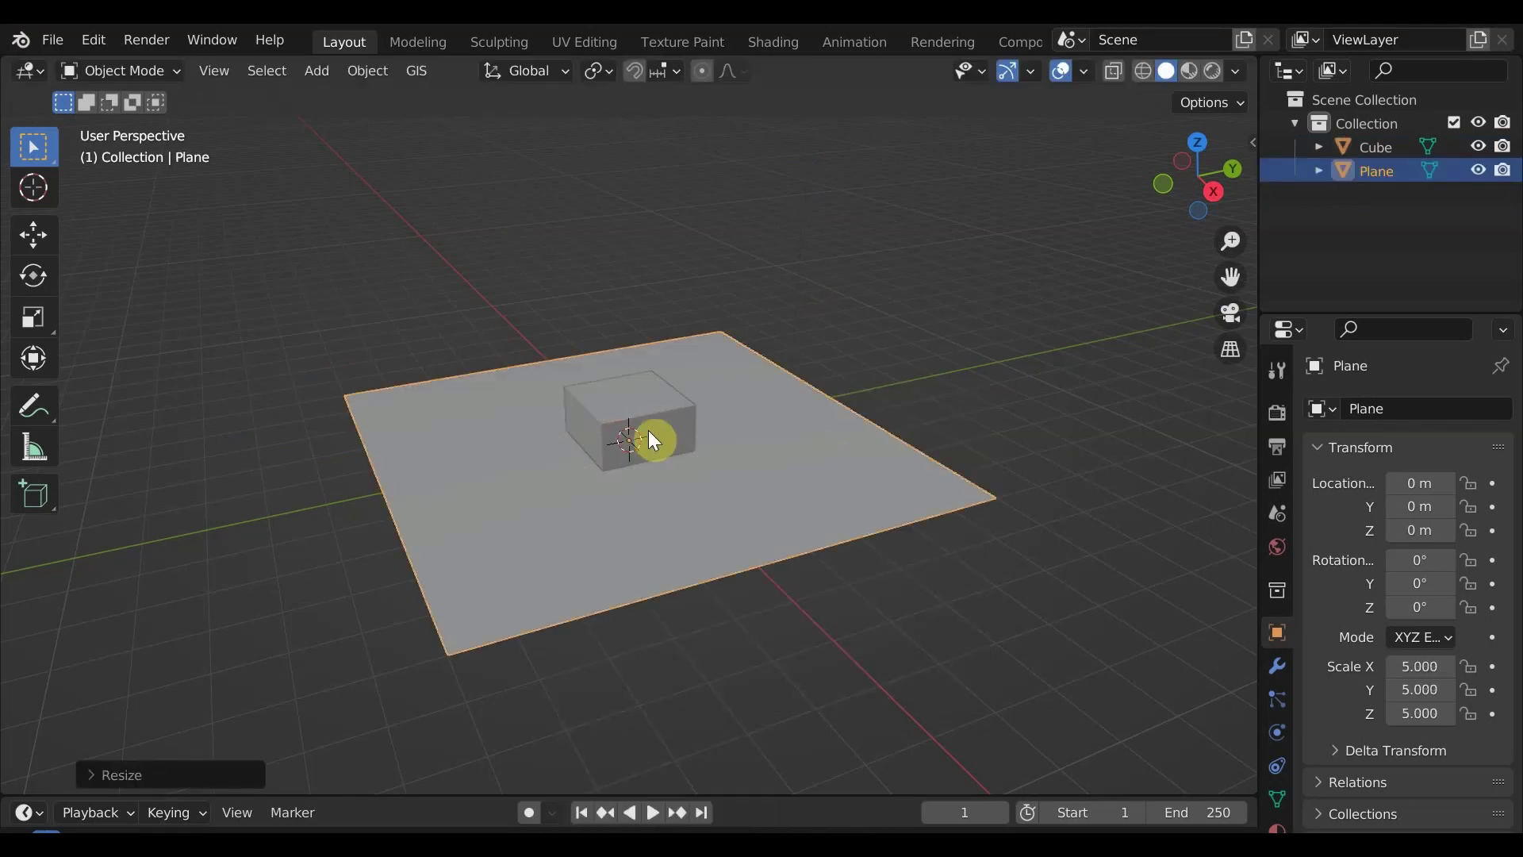
# Raise the cube straight up along the Z axis to a height of 9 m above the plane.
pyautogui.scroll(-5, 823, 516)
pyautogui.moveTo(822, 516); pyautogui.dragTo(687, 487, button='middle')
pyautogui.click(687, 487)
pyautogui.press('g')
pyautogui.press('z')
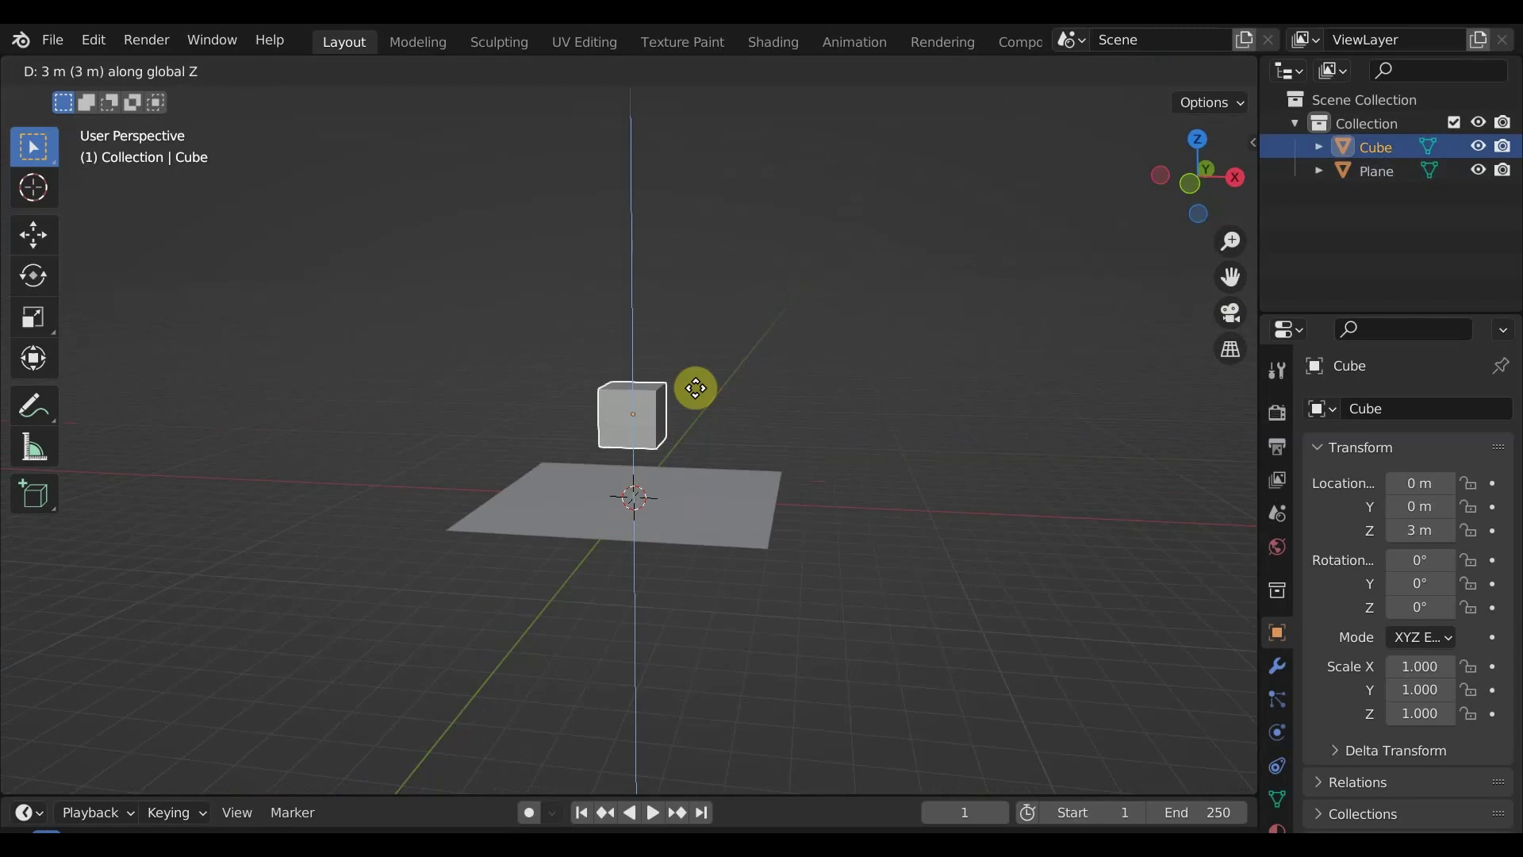
pyautogui.click(697, 230)
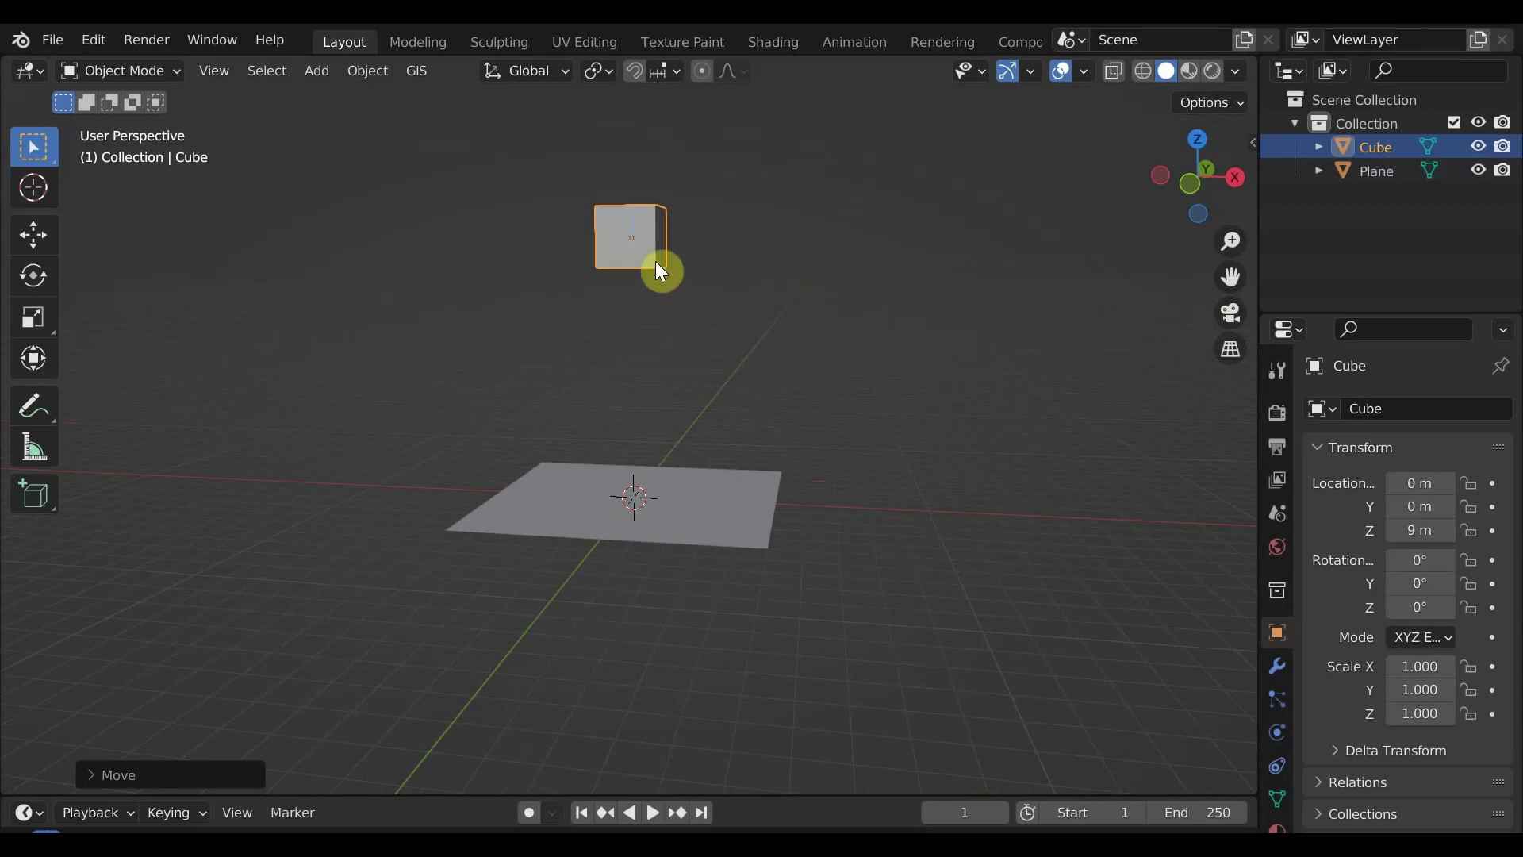
# Give the cube Rigid Body physics of type Active and widen the properties area.
pyautogui.scroll(-2, 1281, 700)
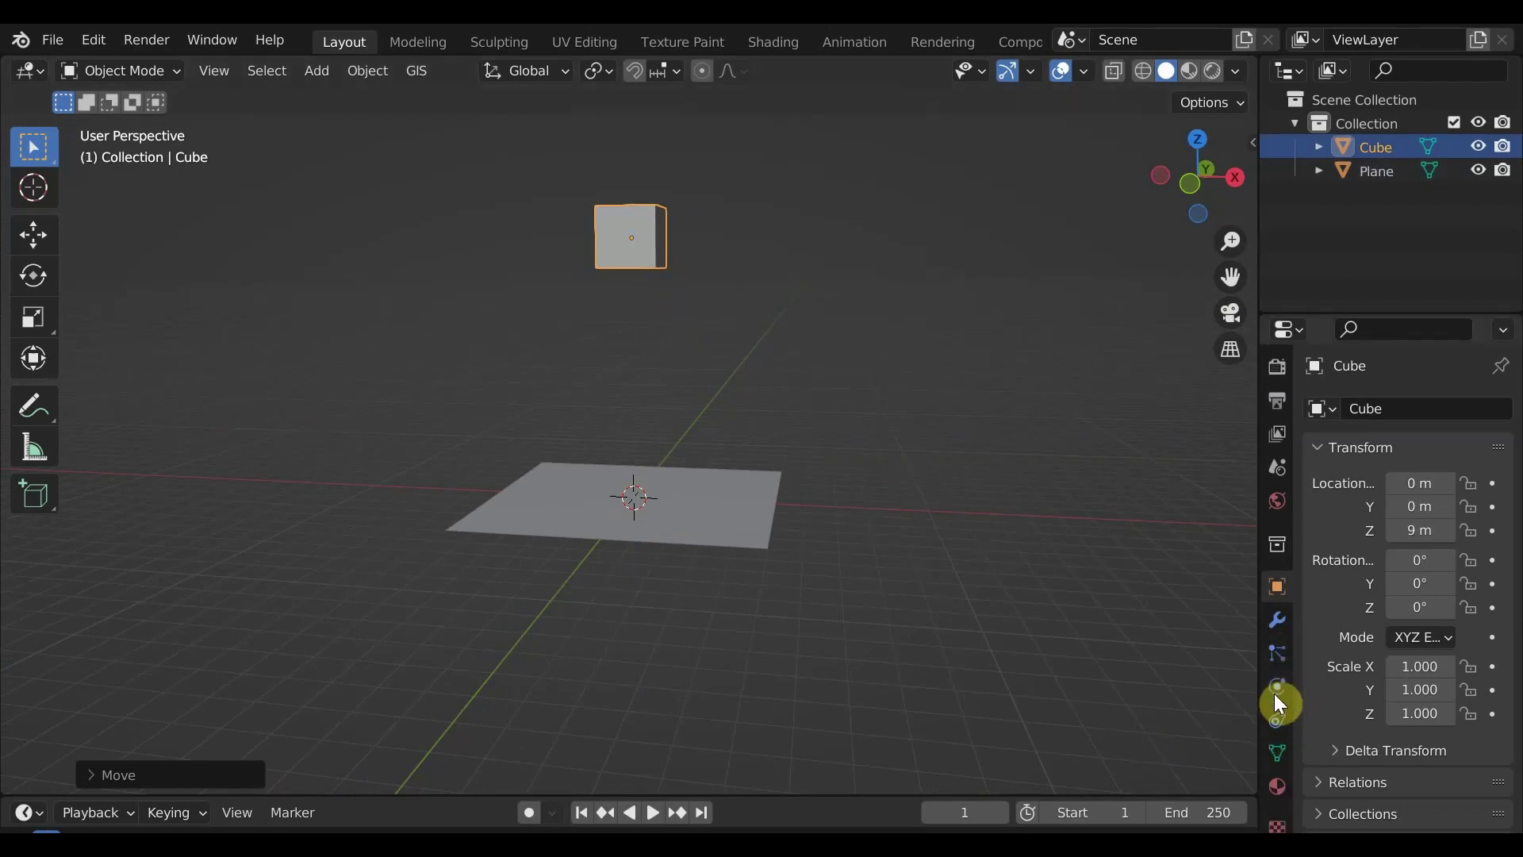
pyautogui.click(1279, 683)
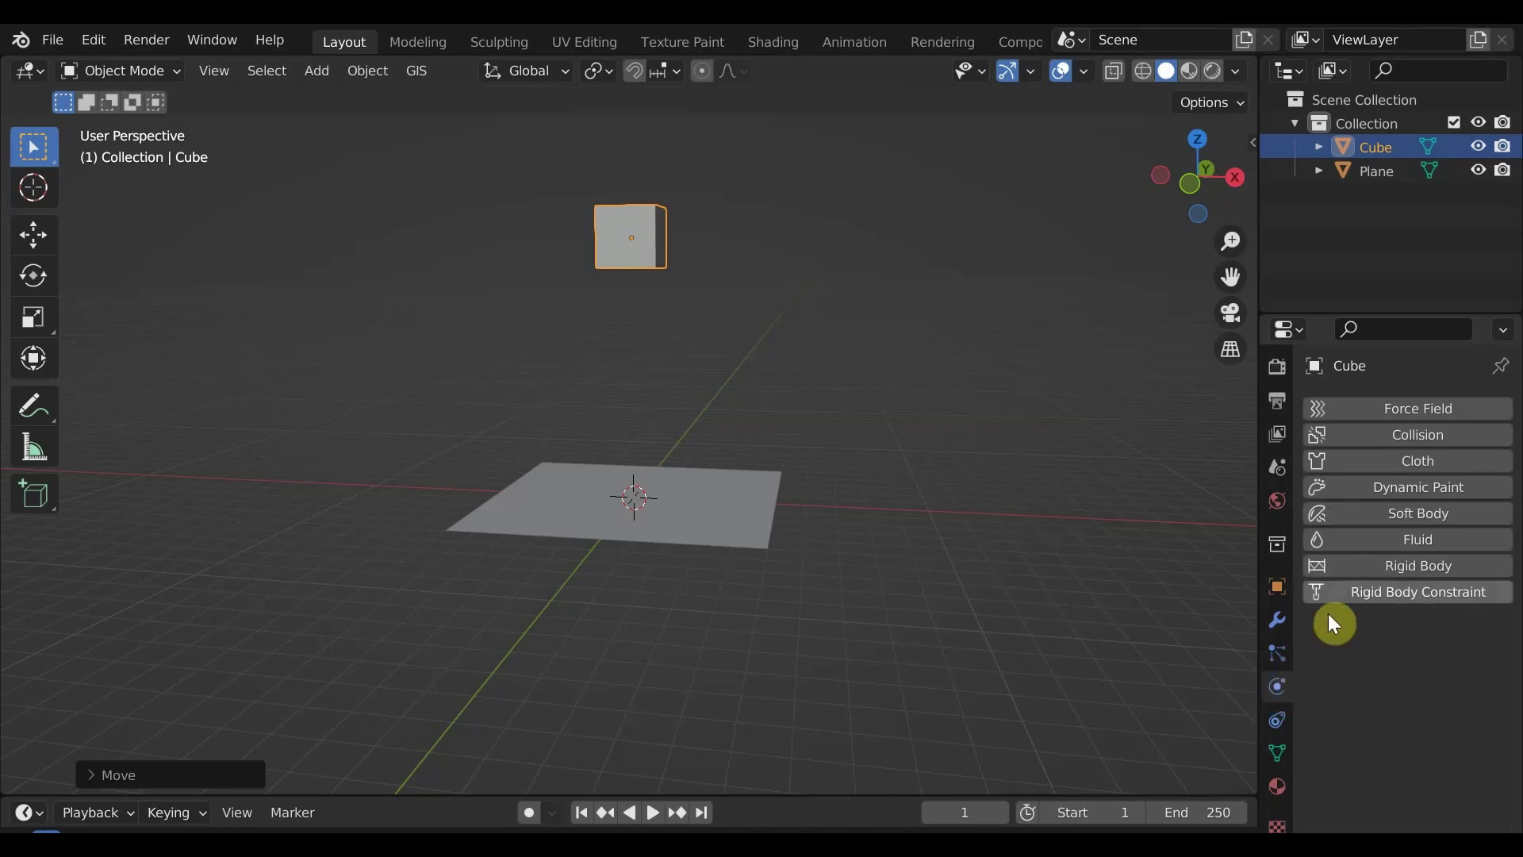
pyautogui.click(1336, 568)
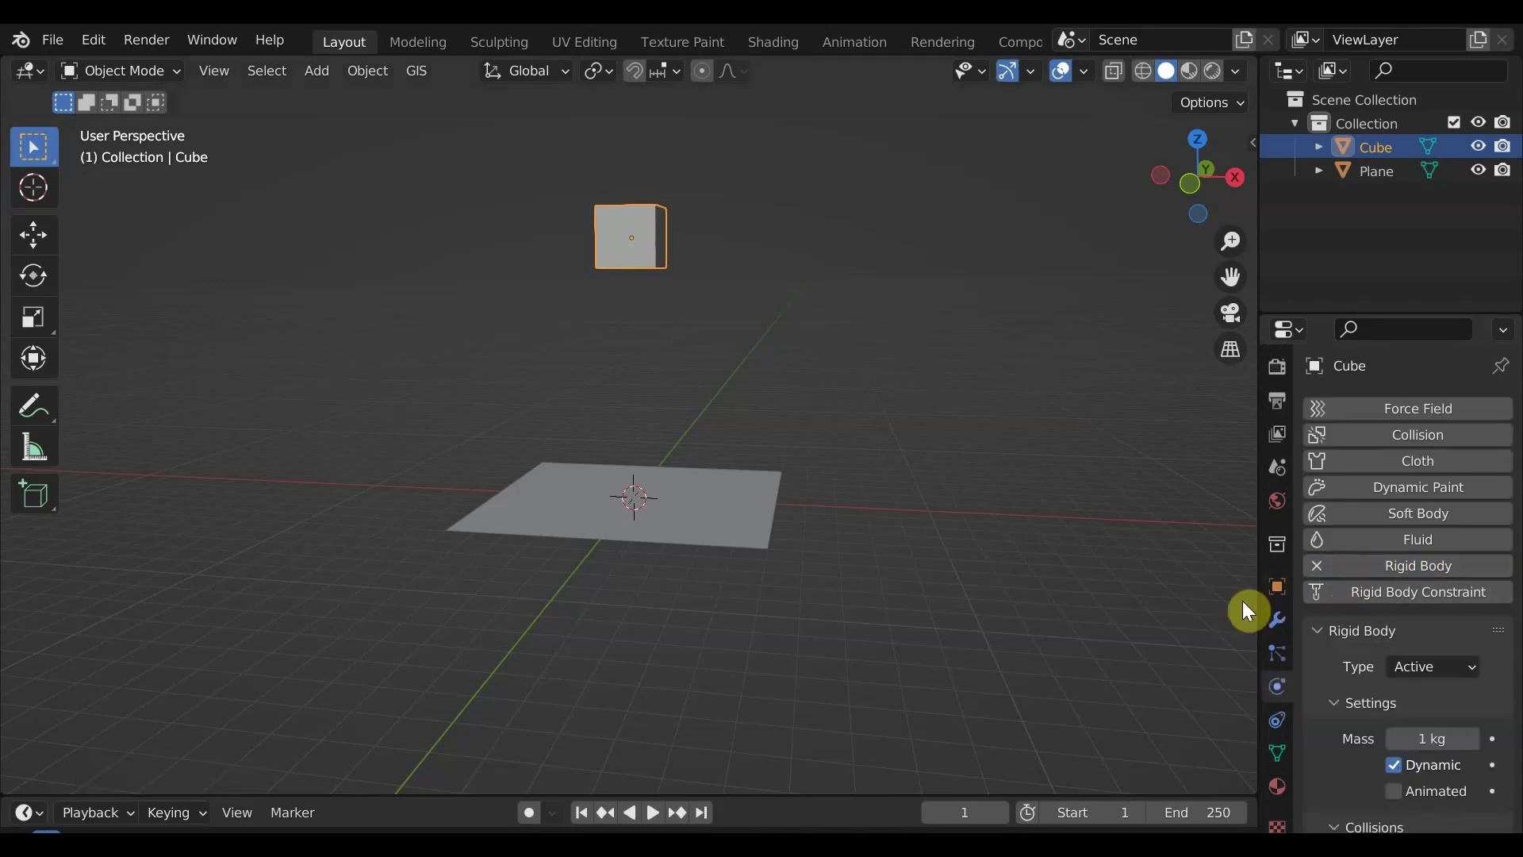
pyautogui.moveTo(1254, 609); pyautogui.dragTo(1096, 609)
# Play the cube's fall simulation twice, returning to frame 1 each time.
pyautogui.press('space')
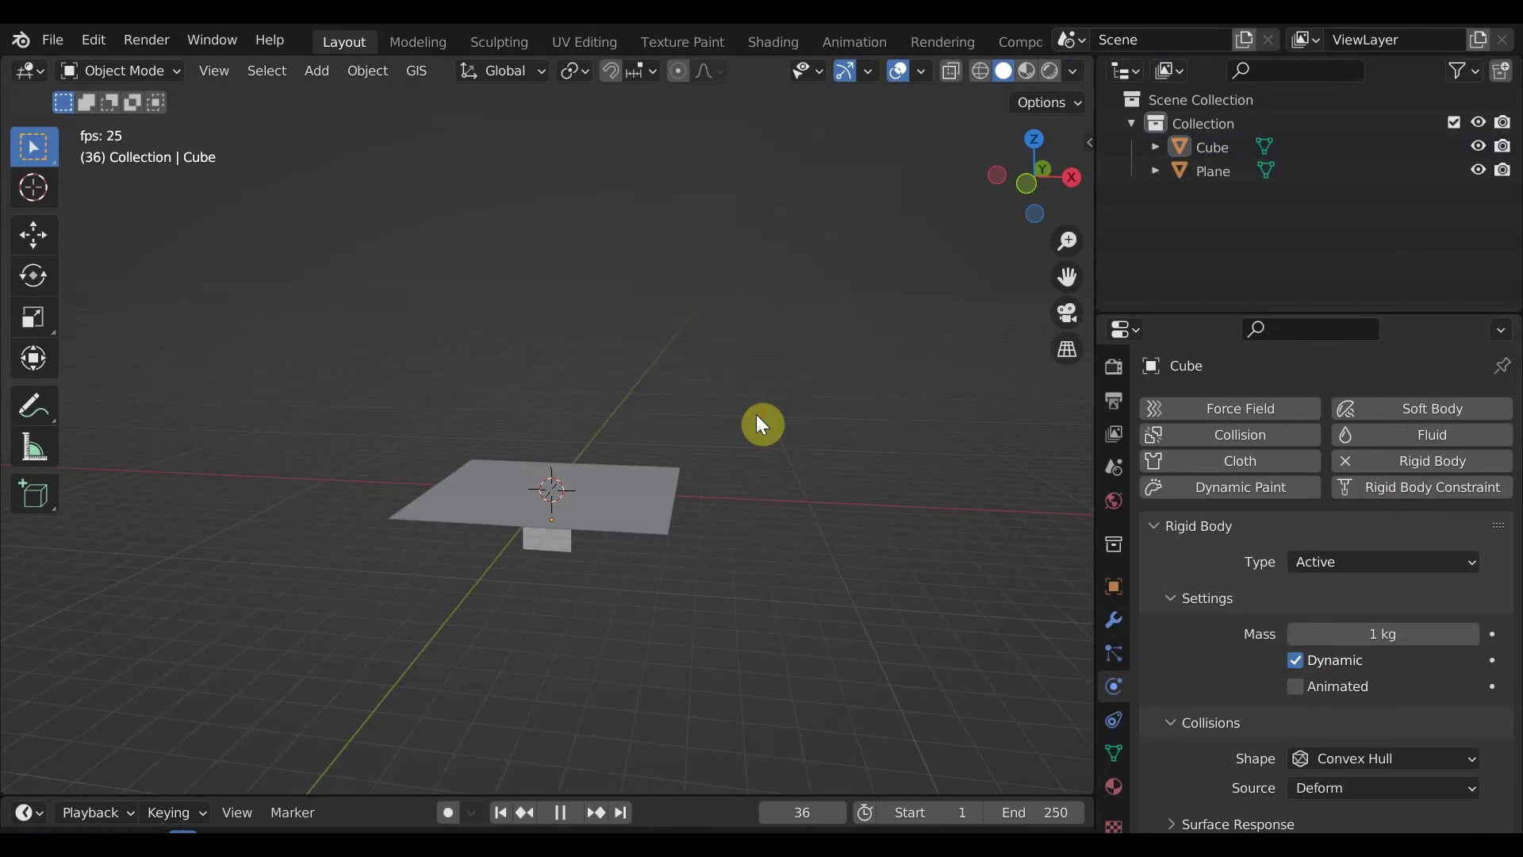
pyautogui.press('Escape')
pyautogui.press('space')
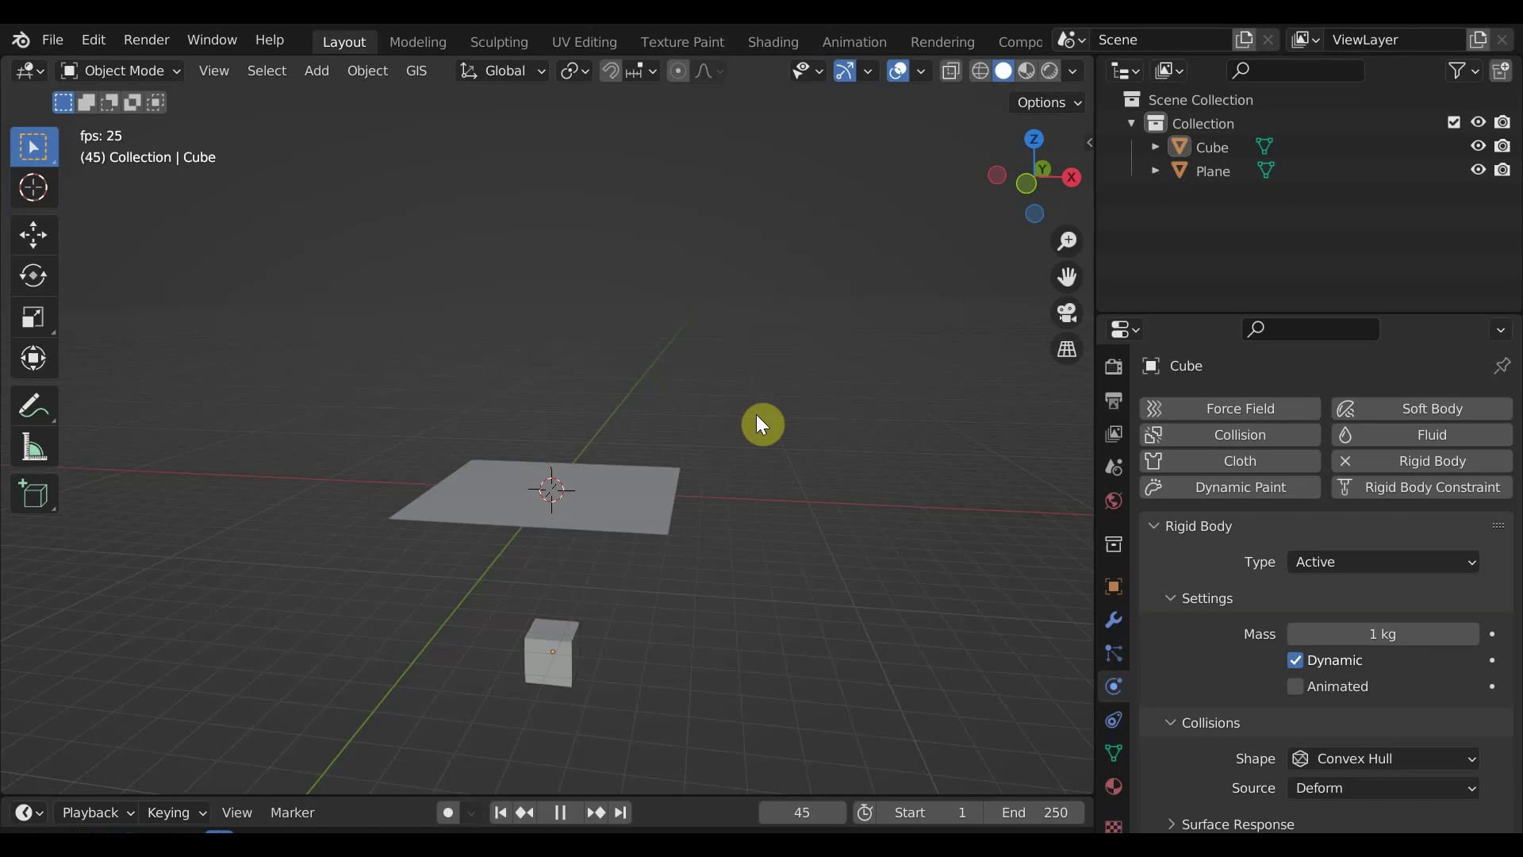
pyautogui.press('Escape')
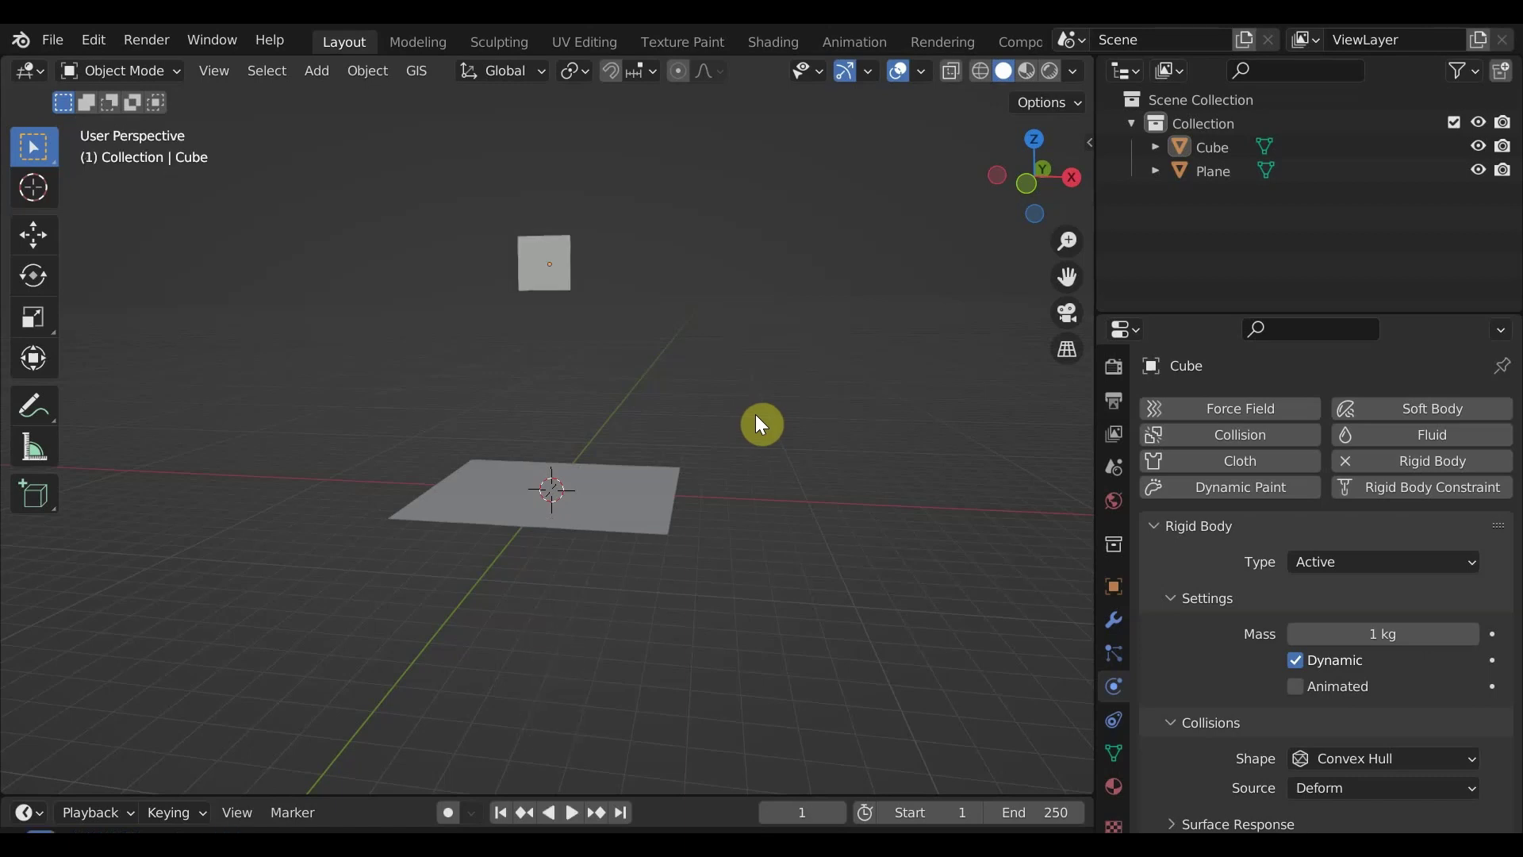
# Add Rigid Body physics to the plane and test the simulation with both objects, returning to frame 1.
pyautogui.click(601, 519)
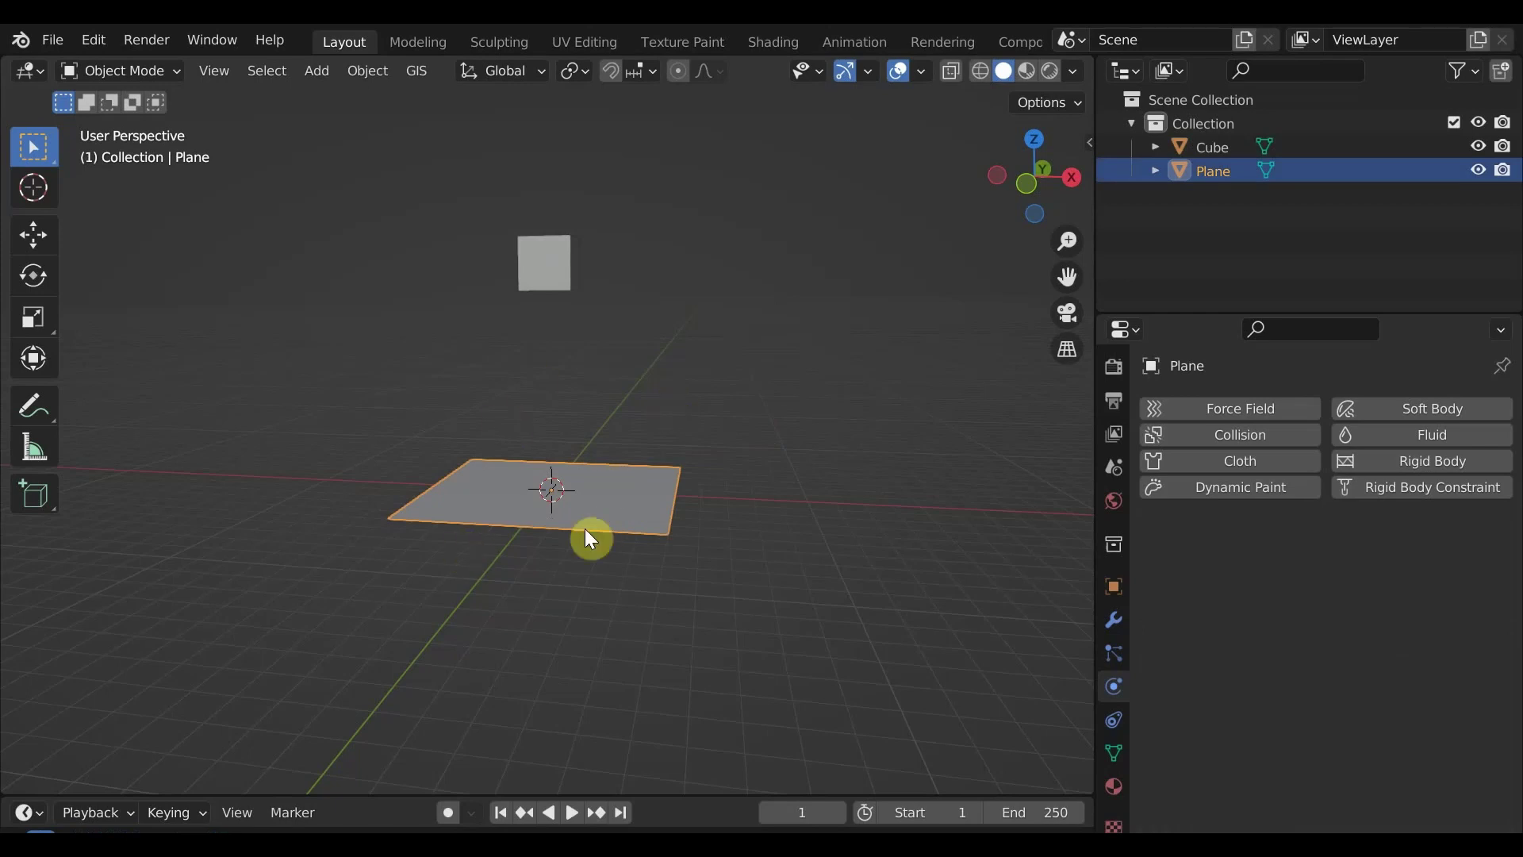
pyautogui.click(1354, 469)
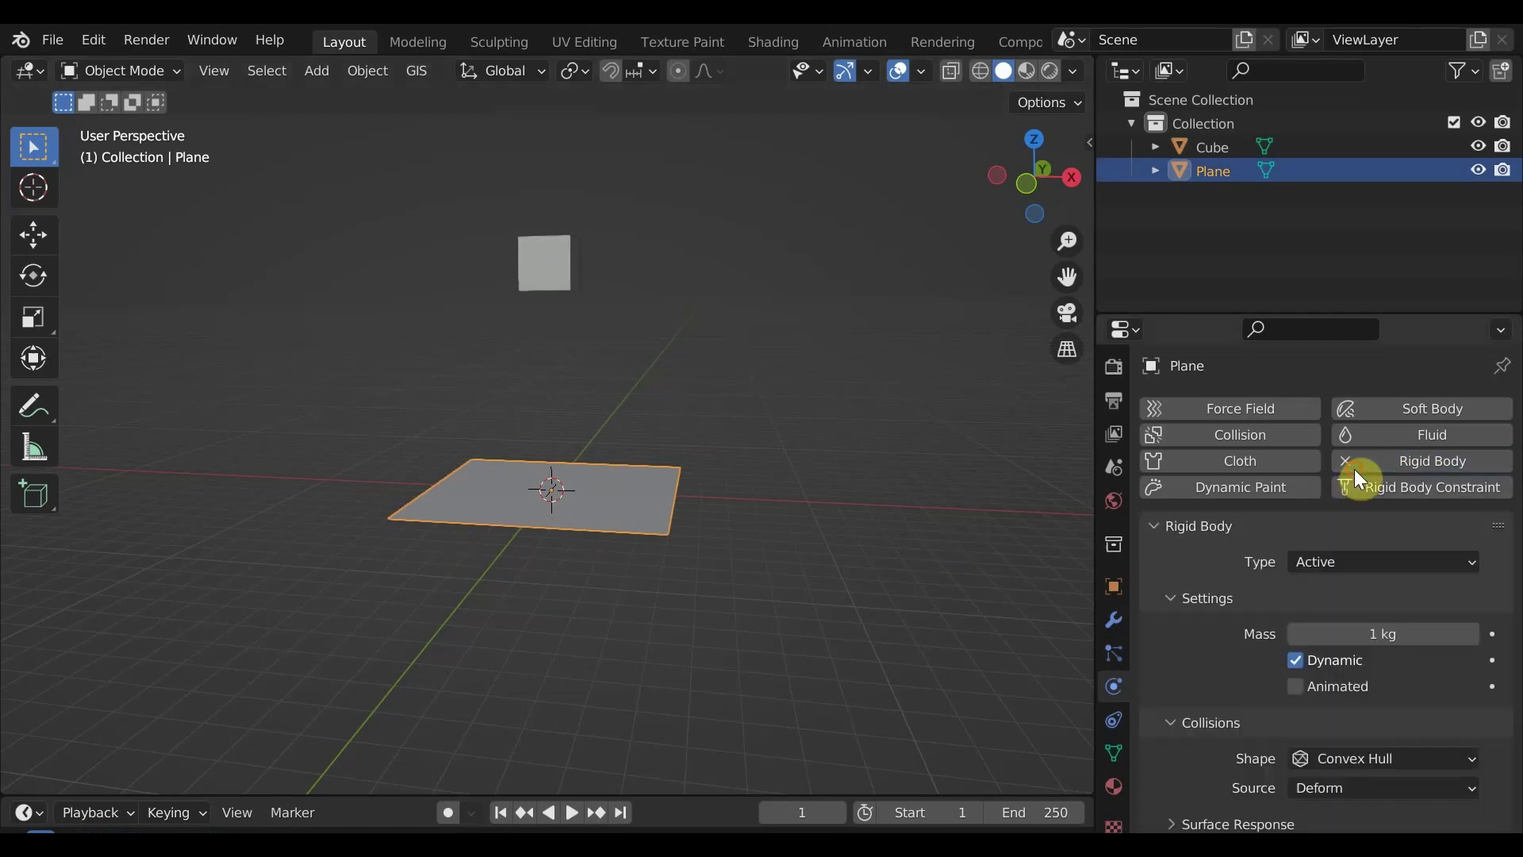
pyautogui.click(841, 480)
pyautogui.press('space')
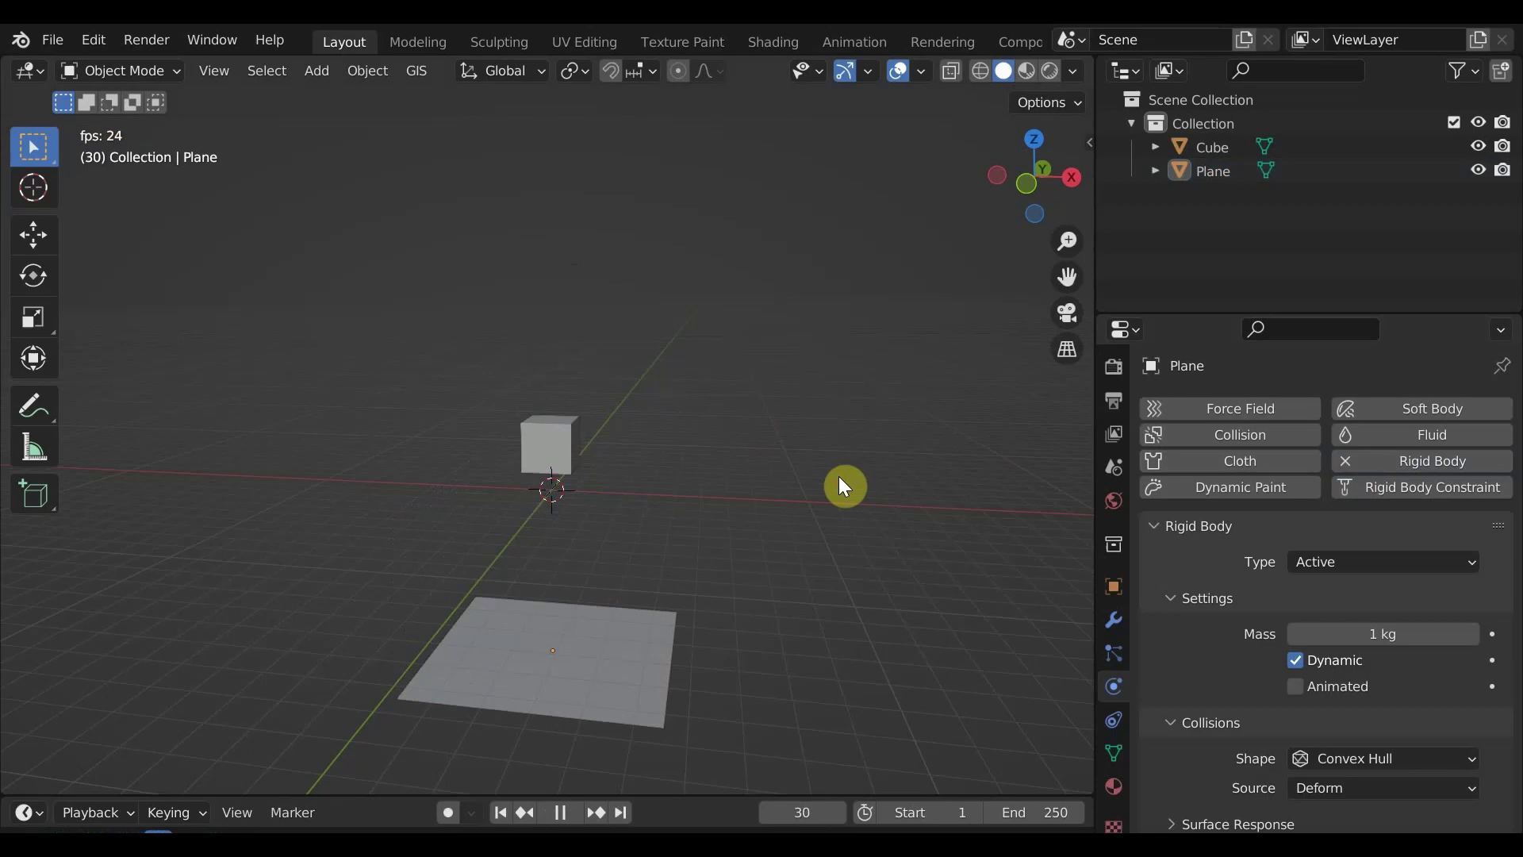
pyautogui.press('Escape')
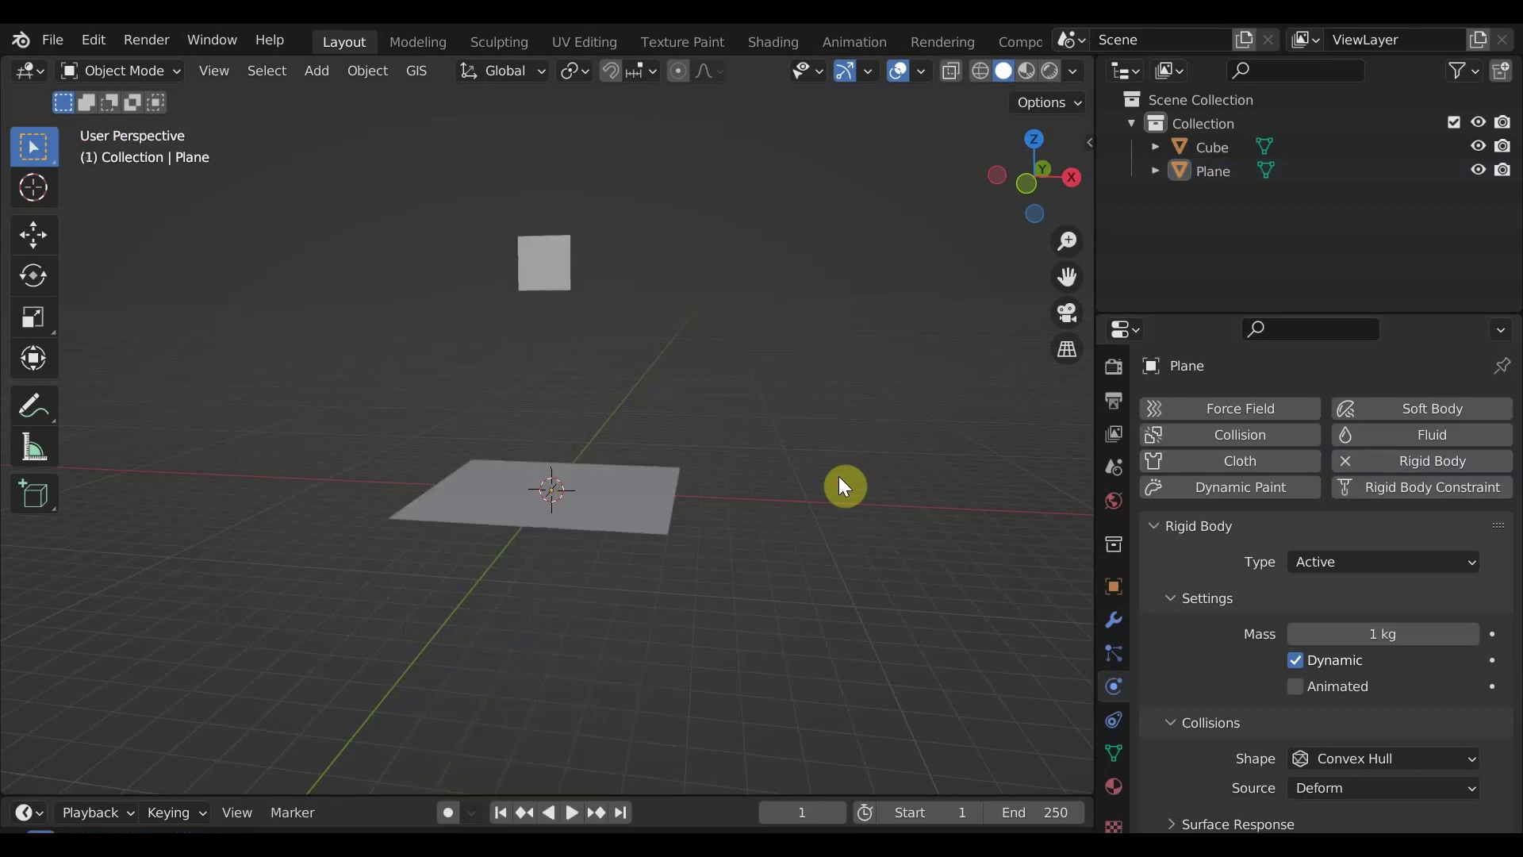
# Reselect the plane by undoing the deselection and set its rigid body type to Passive.
pyautogui.hotkey('ctrl', 'z')
pyautogui.click(1387, 564)
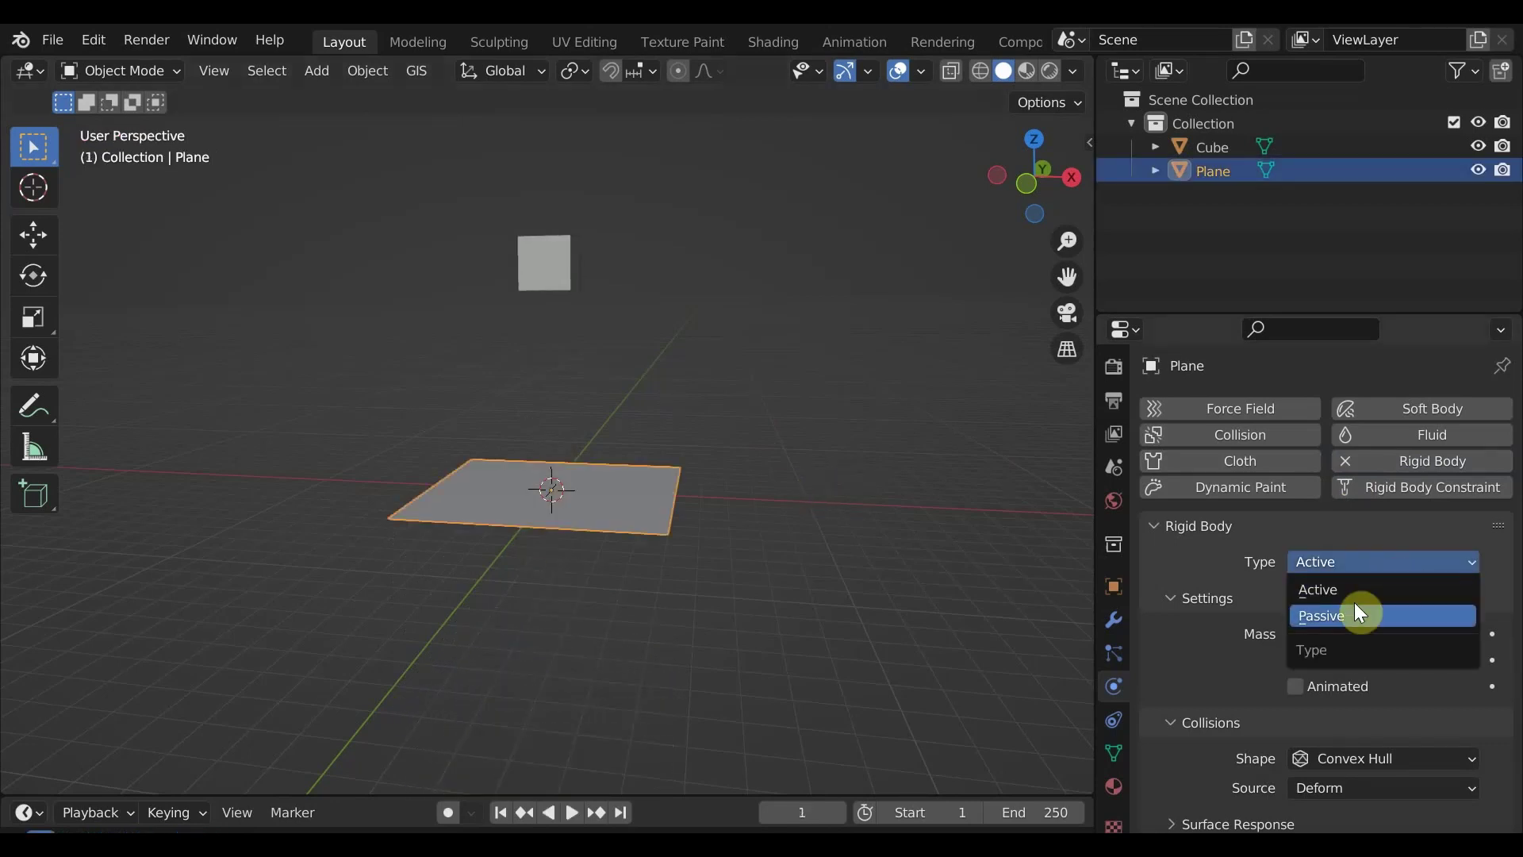
pyautogui.click(1359, 615)
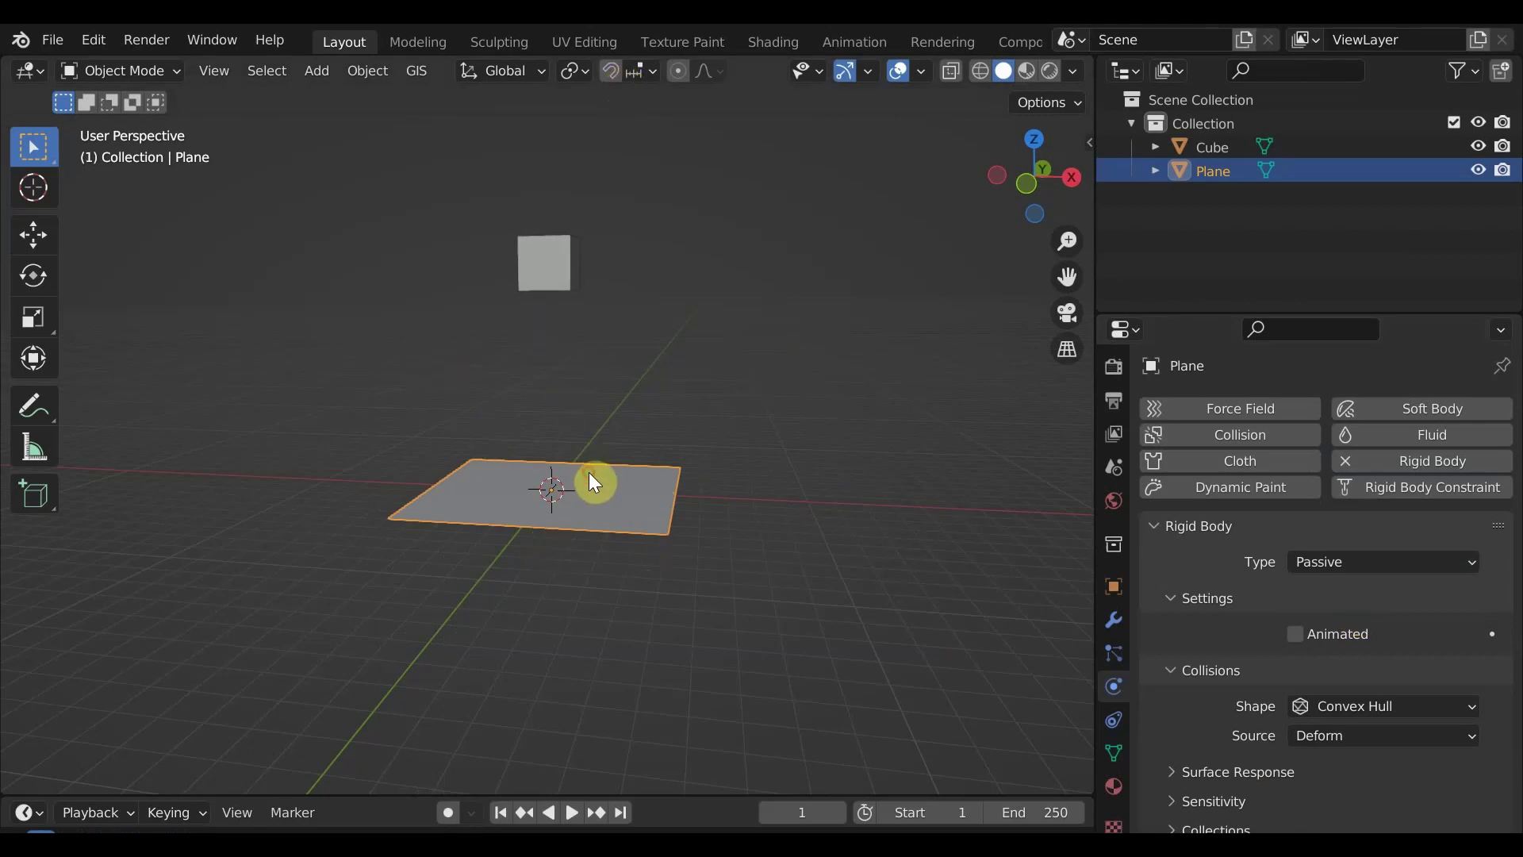
# Play the simulation of the cube dropping onto the passive plane twice and rewind to frame 1.
pyautogui.click(836, 407)
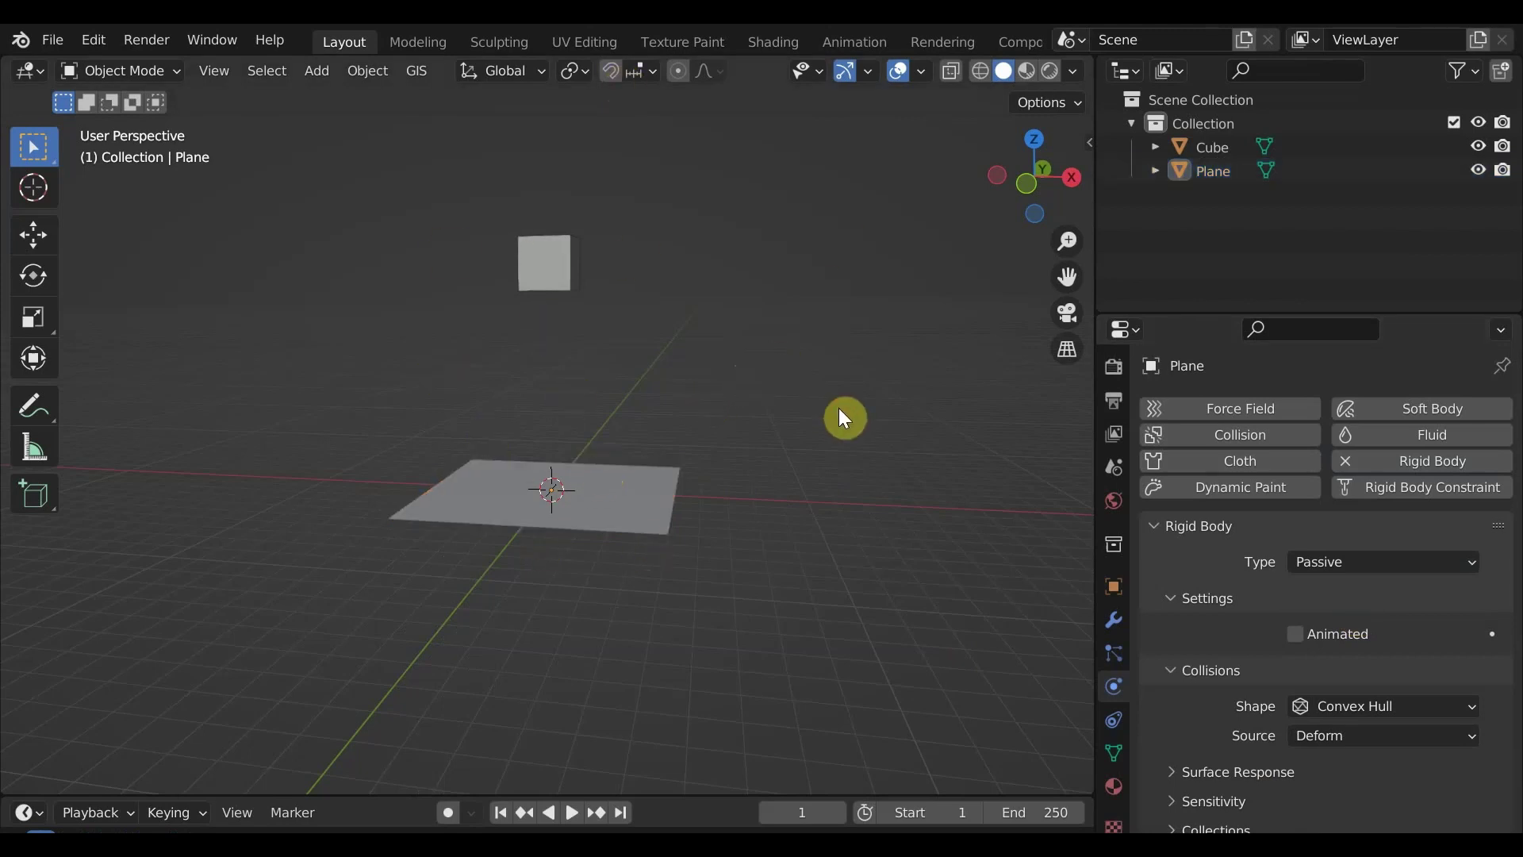
pyautogui.press('space')
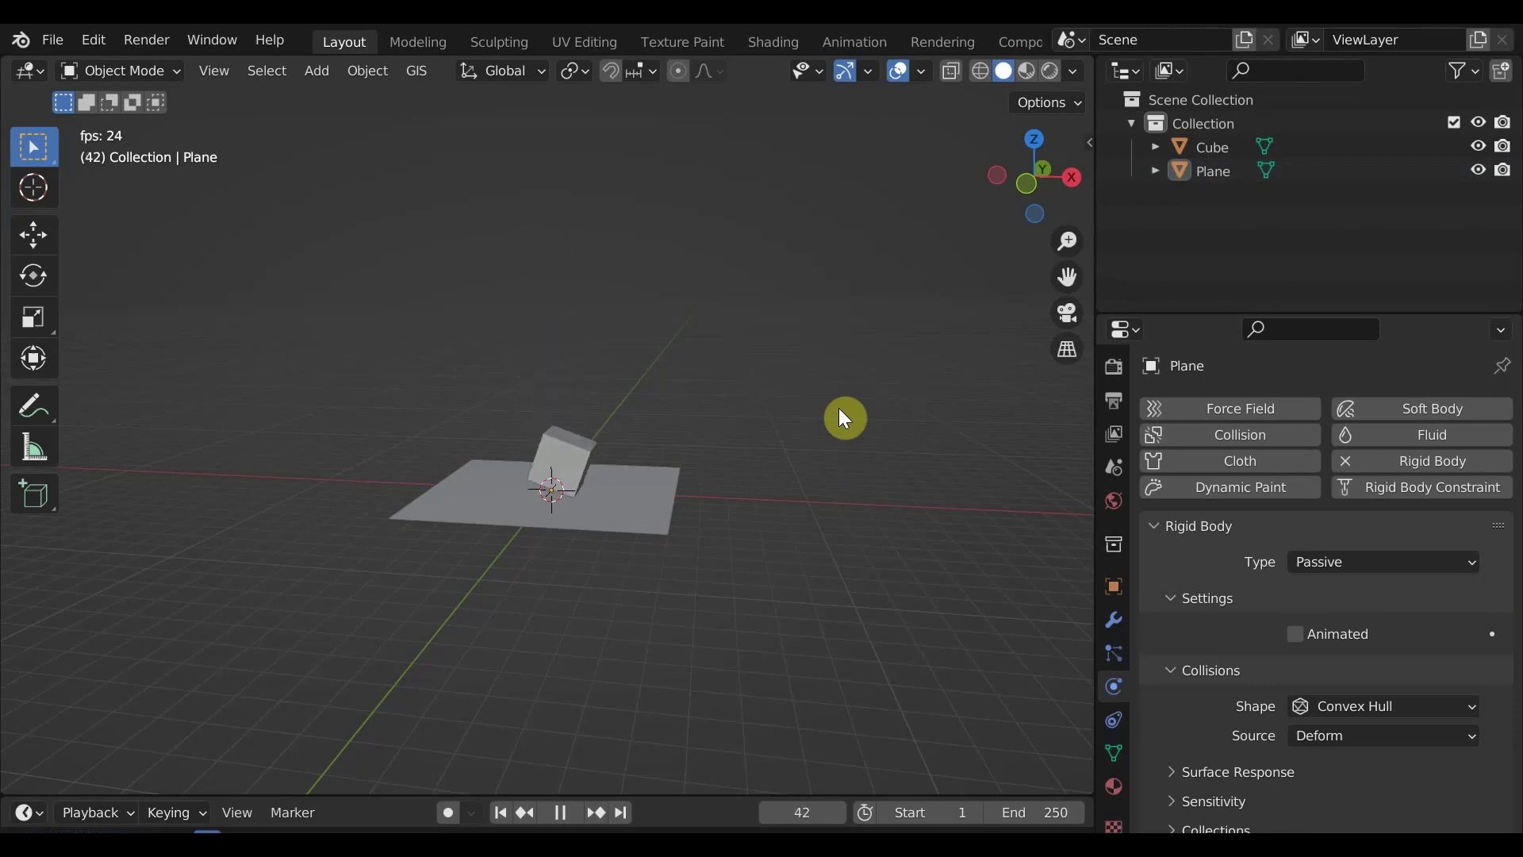
pyautogui.press('space')
pyautogui.hotkey('shift', 'Left')
pyautogui.press('space')
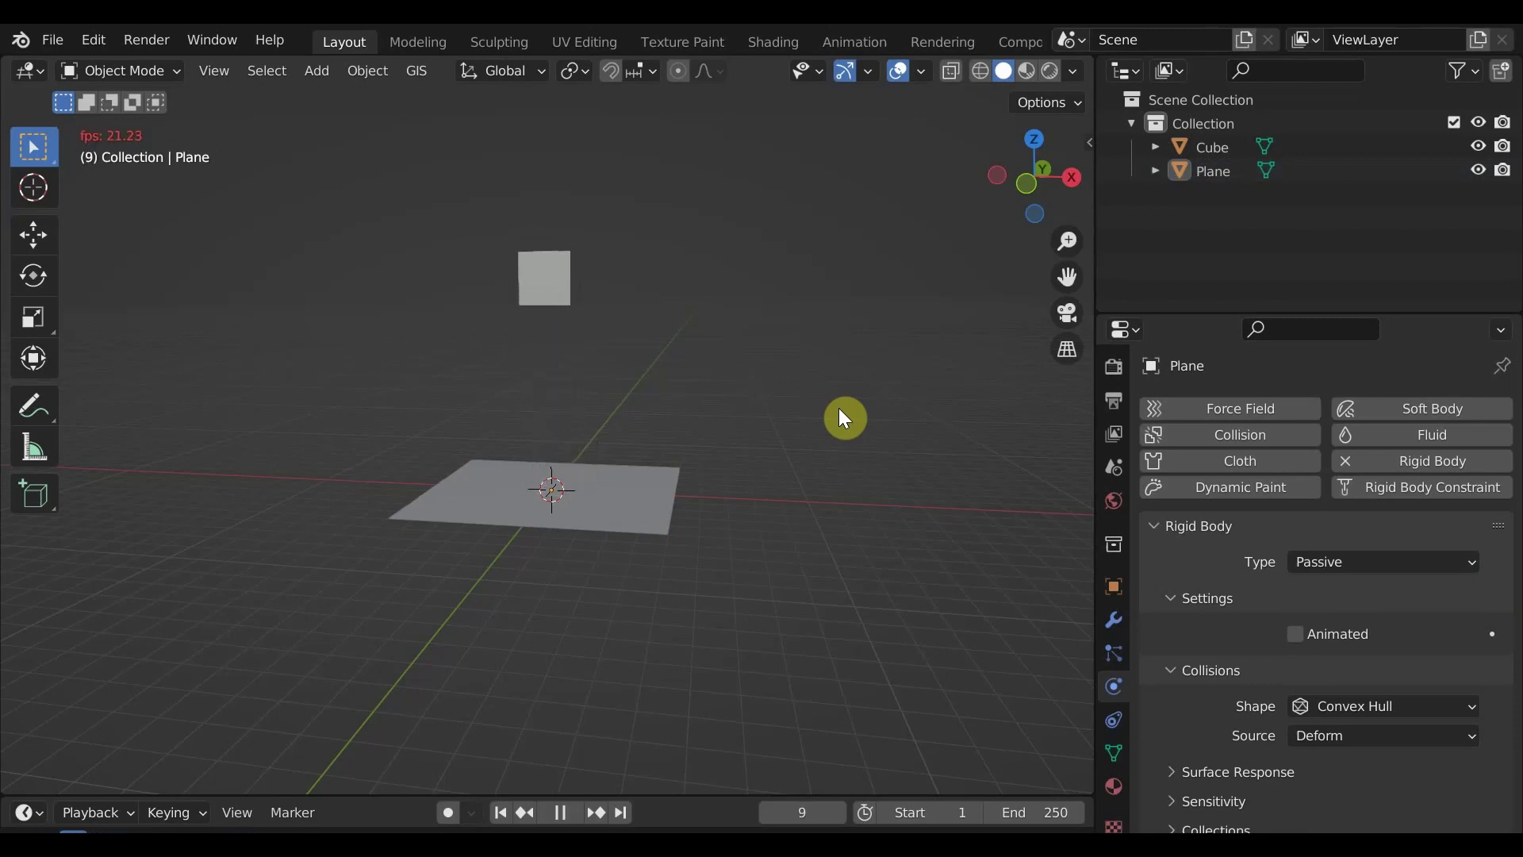
pyautogui.press('space')
pyautogui.hotkey('shift', 'Left')
# Tilt the plane about the Y axis and play the simulation of the cube landing on the slope, rewinding to the start.
pyautogui.click(524, 514)
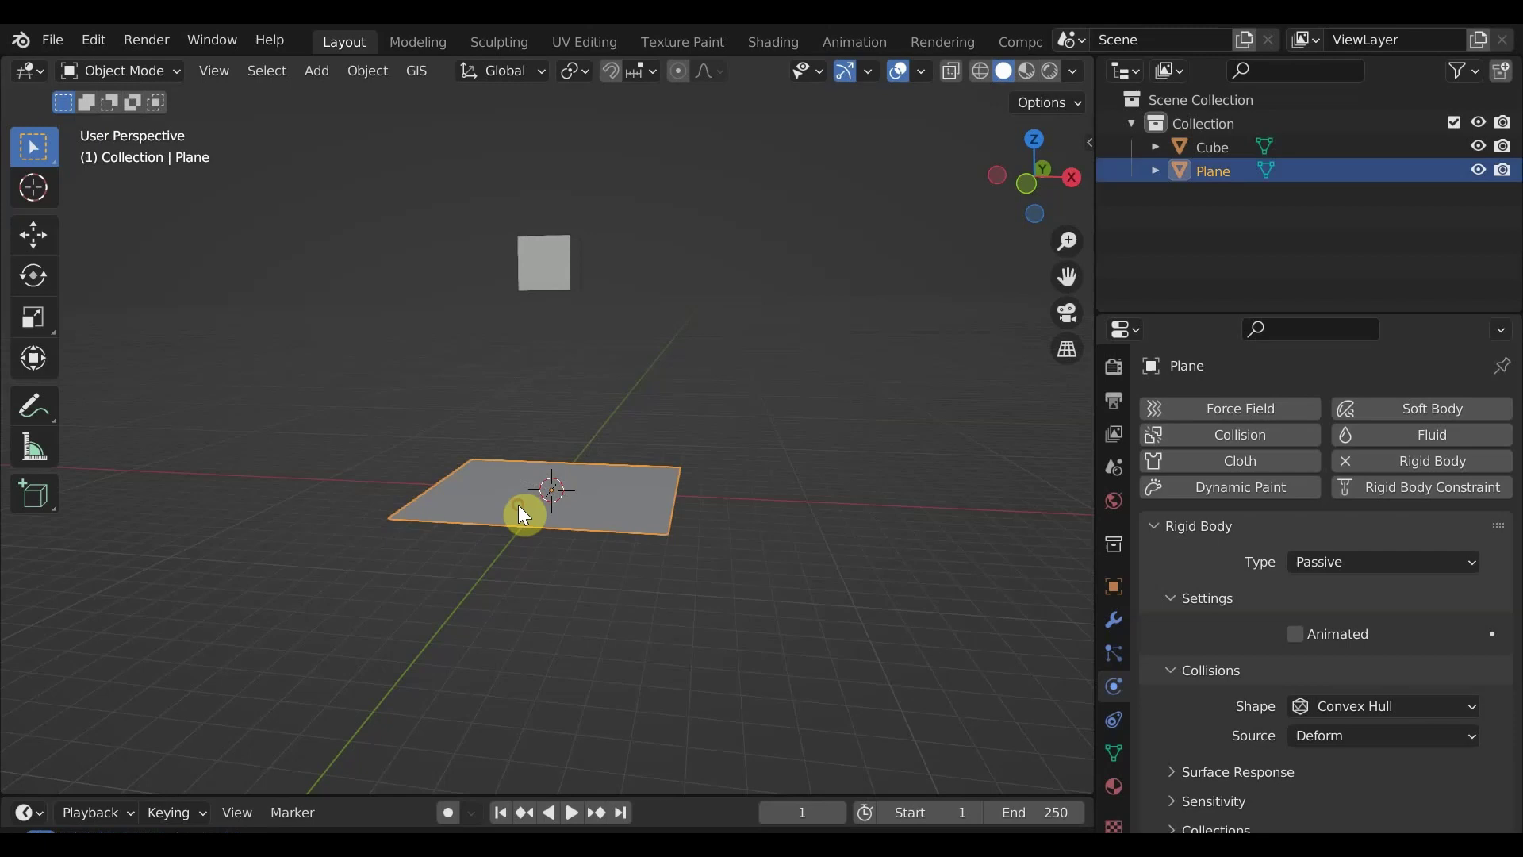
pyautogui.press('r')
pyautogui.press('y')
pyautogui.click(839, 433)
pyautogui.click(839, 432)
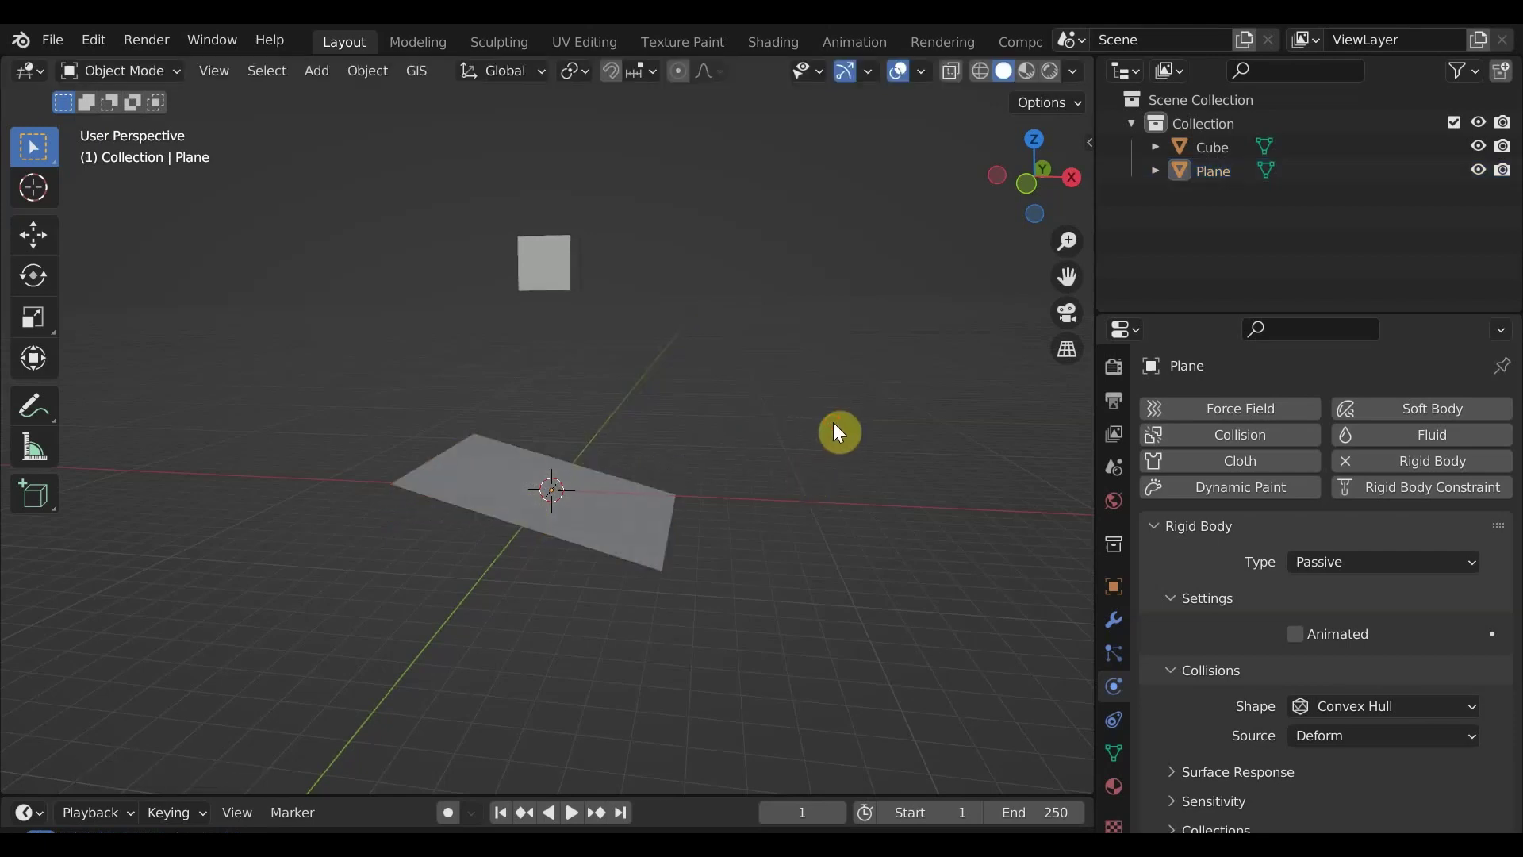
pyautogui.press('space')
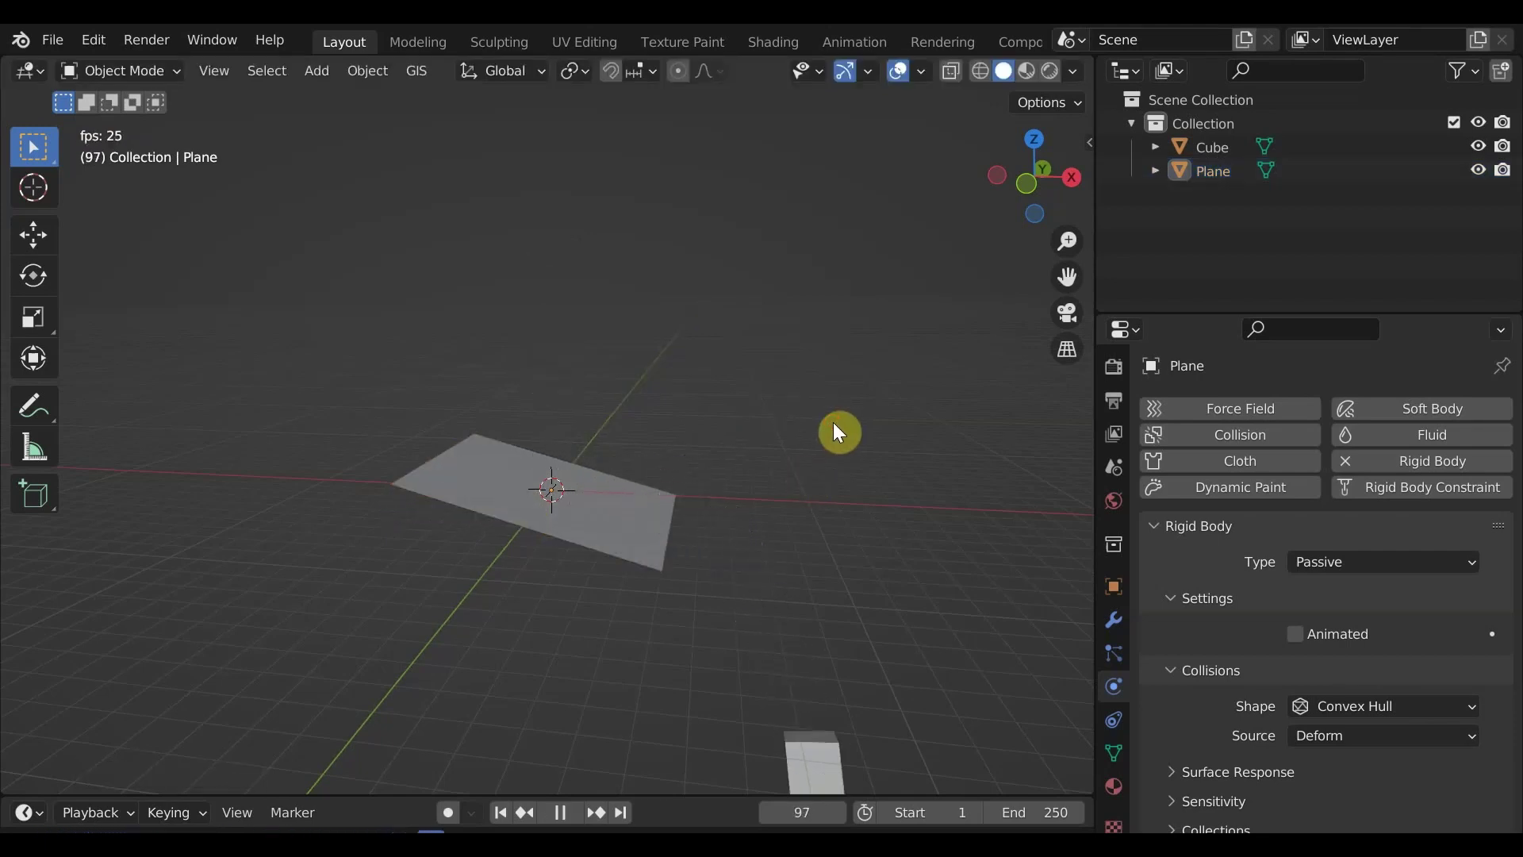
pyautogui.hotkey('shift', 'Left')
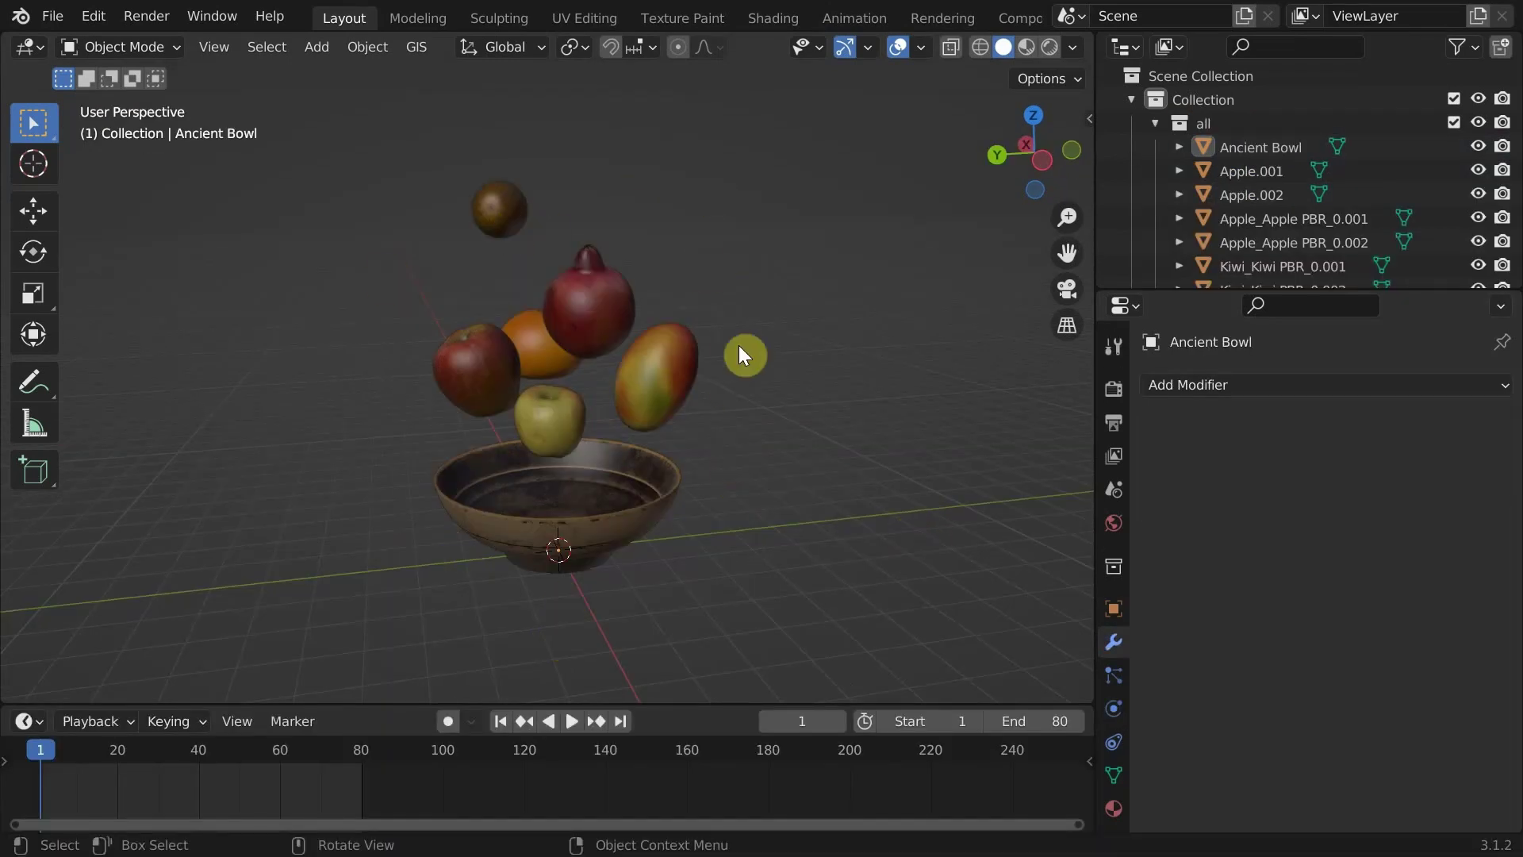
# Examine the floating fruits and the empty bowl in the fruit bowl scene, leaving nothing selected.
pyautogui.click(500, 210)
pyautogui.press('b')
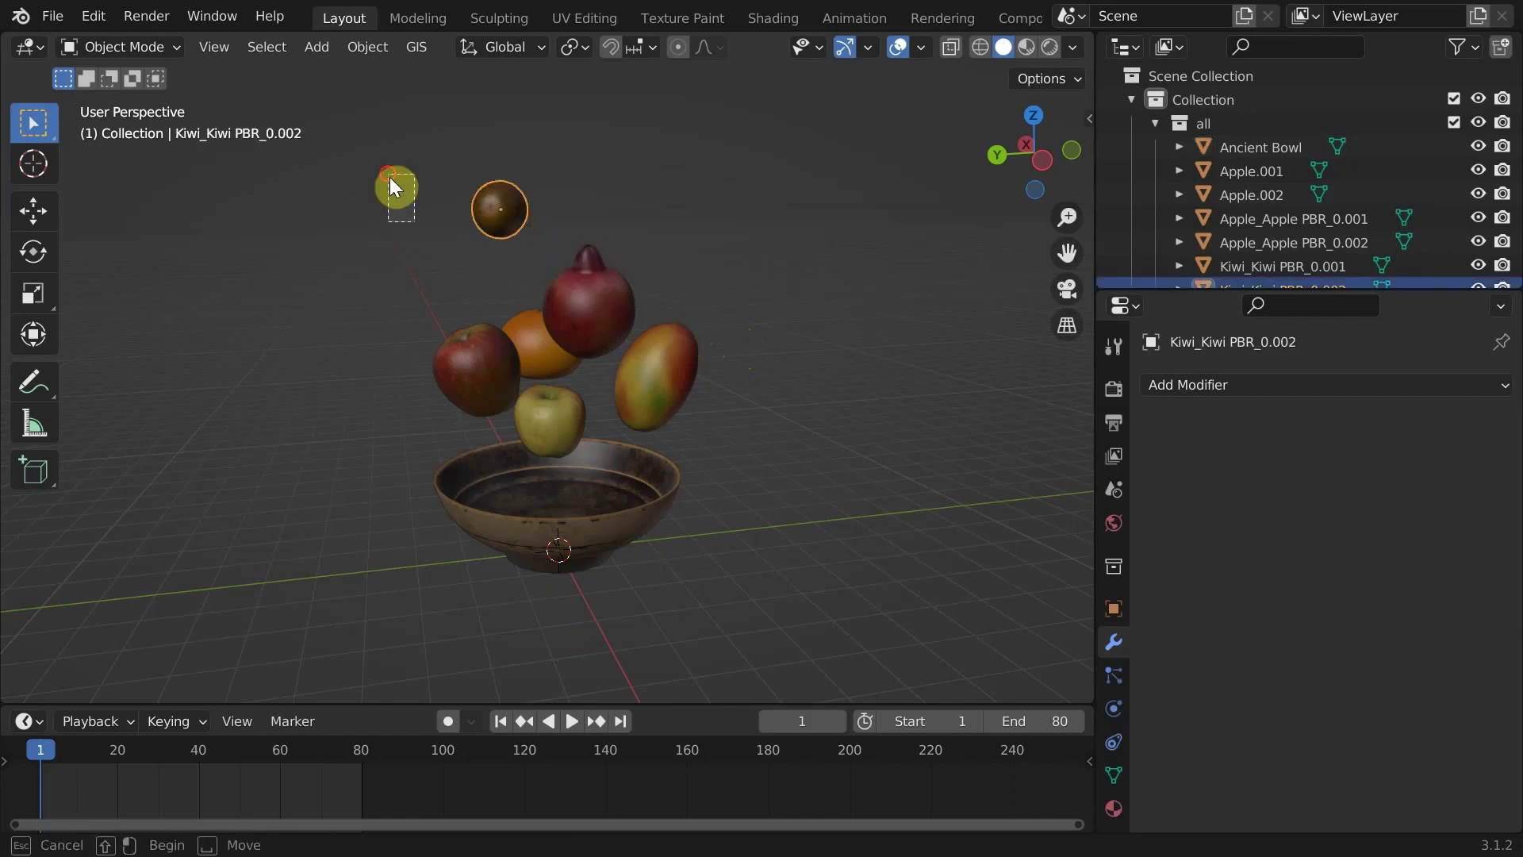
pyautogui.moveTo(388, 174); pyautogui.dragTo(678, 422)
pyautogui.press('Escape')
pyautogui.click(626, 531)
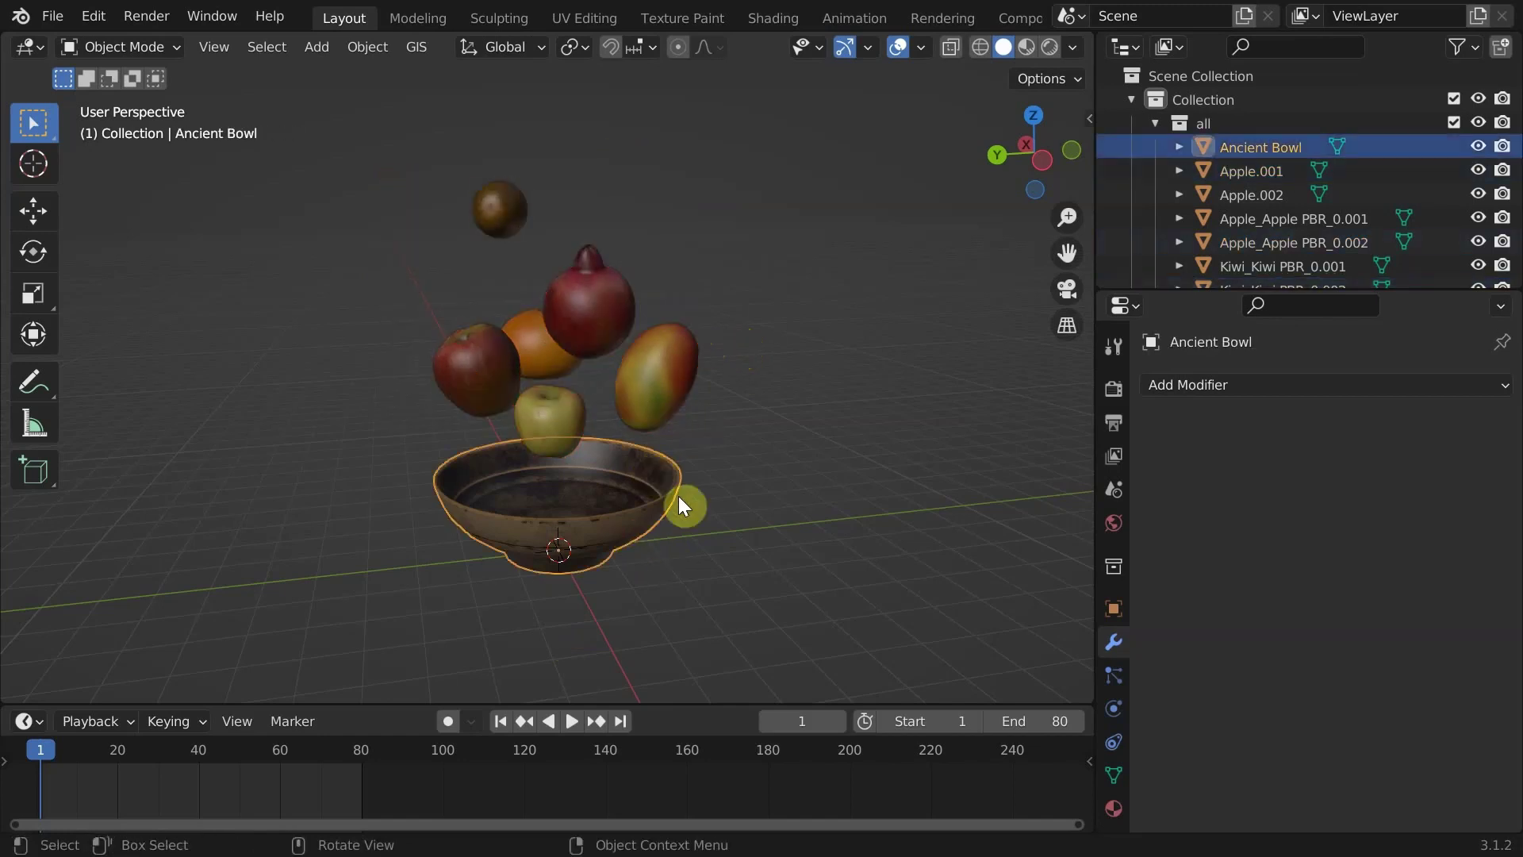
pyautogui.click(797, 420)
pyautogui.scroll(1, 711, 430)
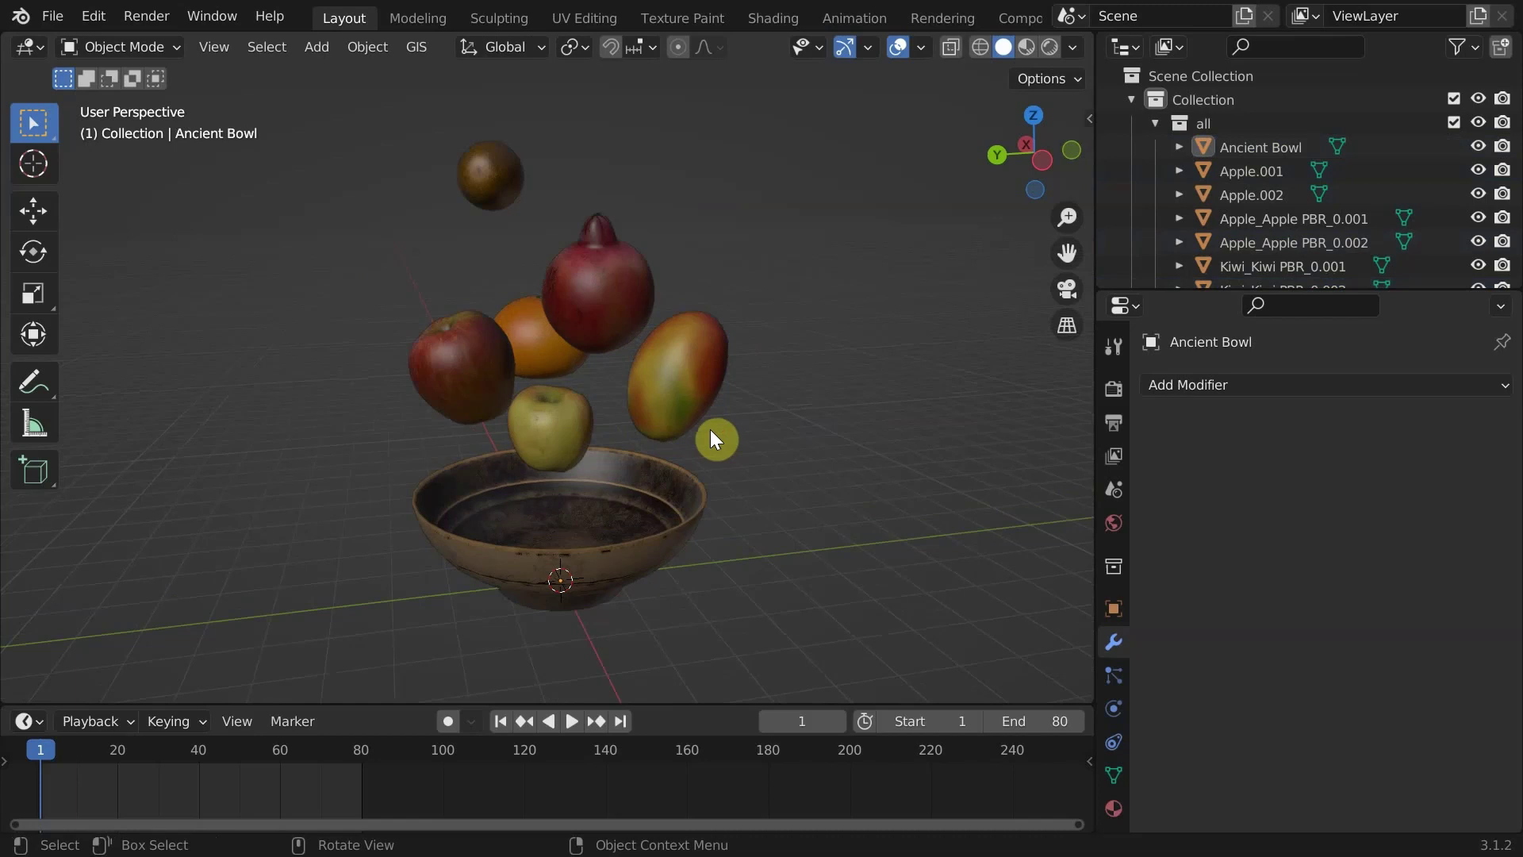
pyautogui.click(595, 532)
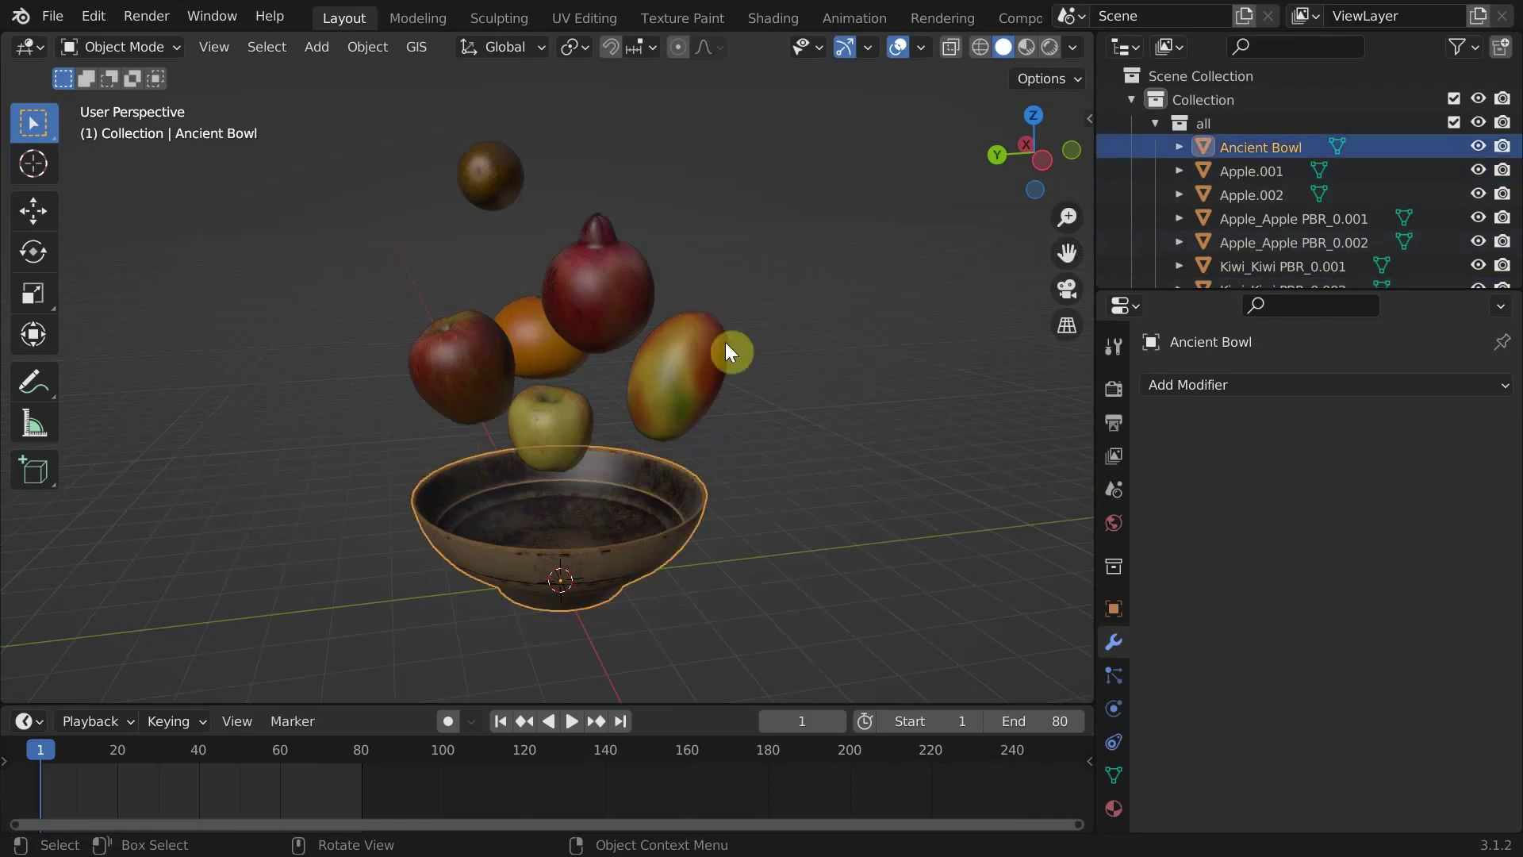
pyautogui.click(759, 318)
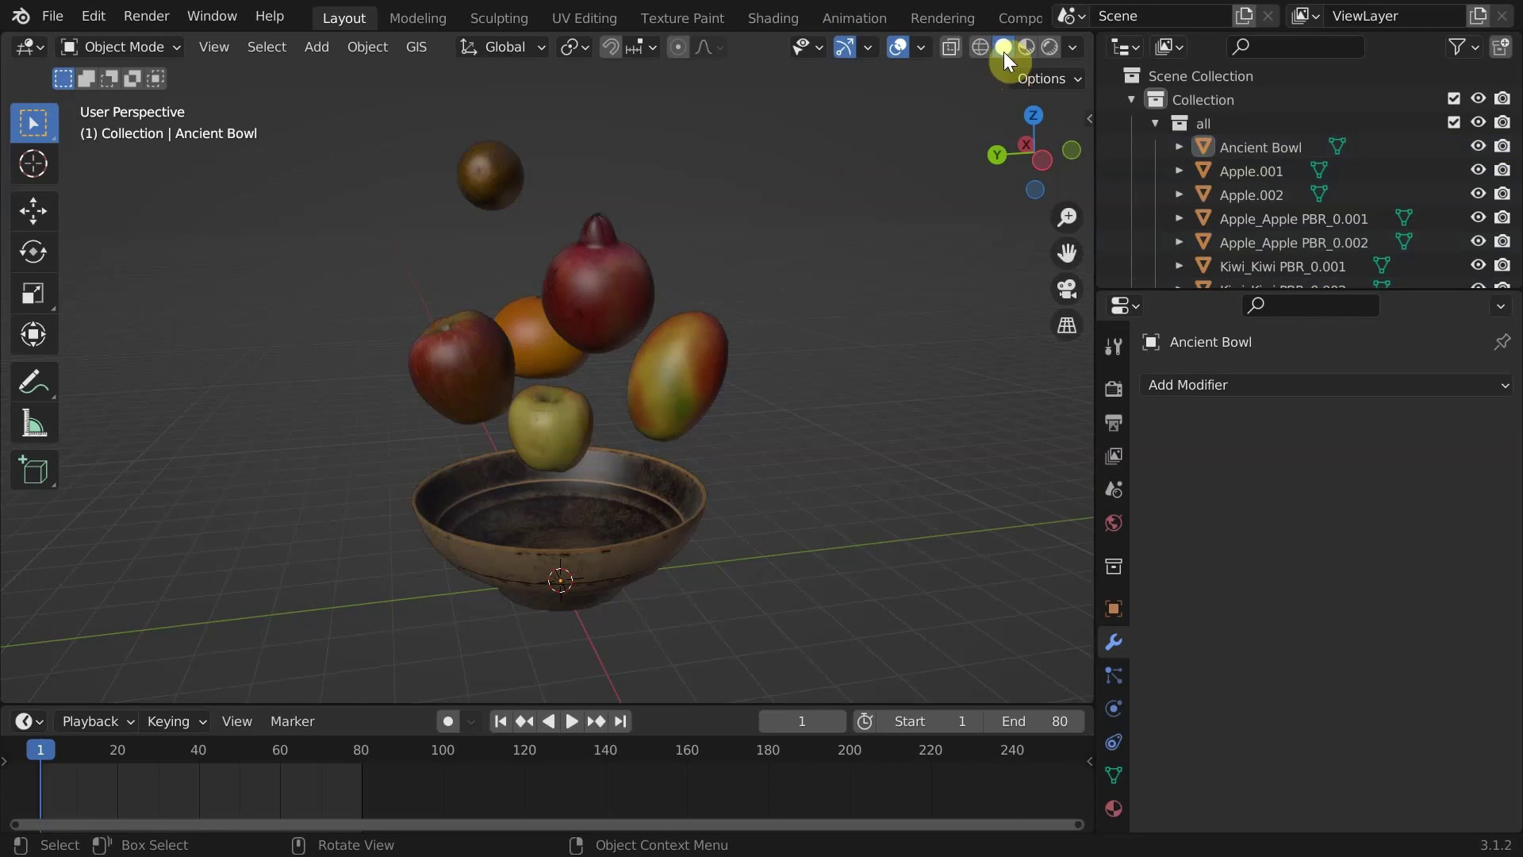
# Try the Material and Random color options of the solid viewport shading and restore Texture.
pyautogui.click(1075, 46)
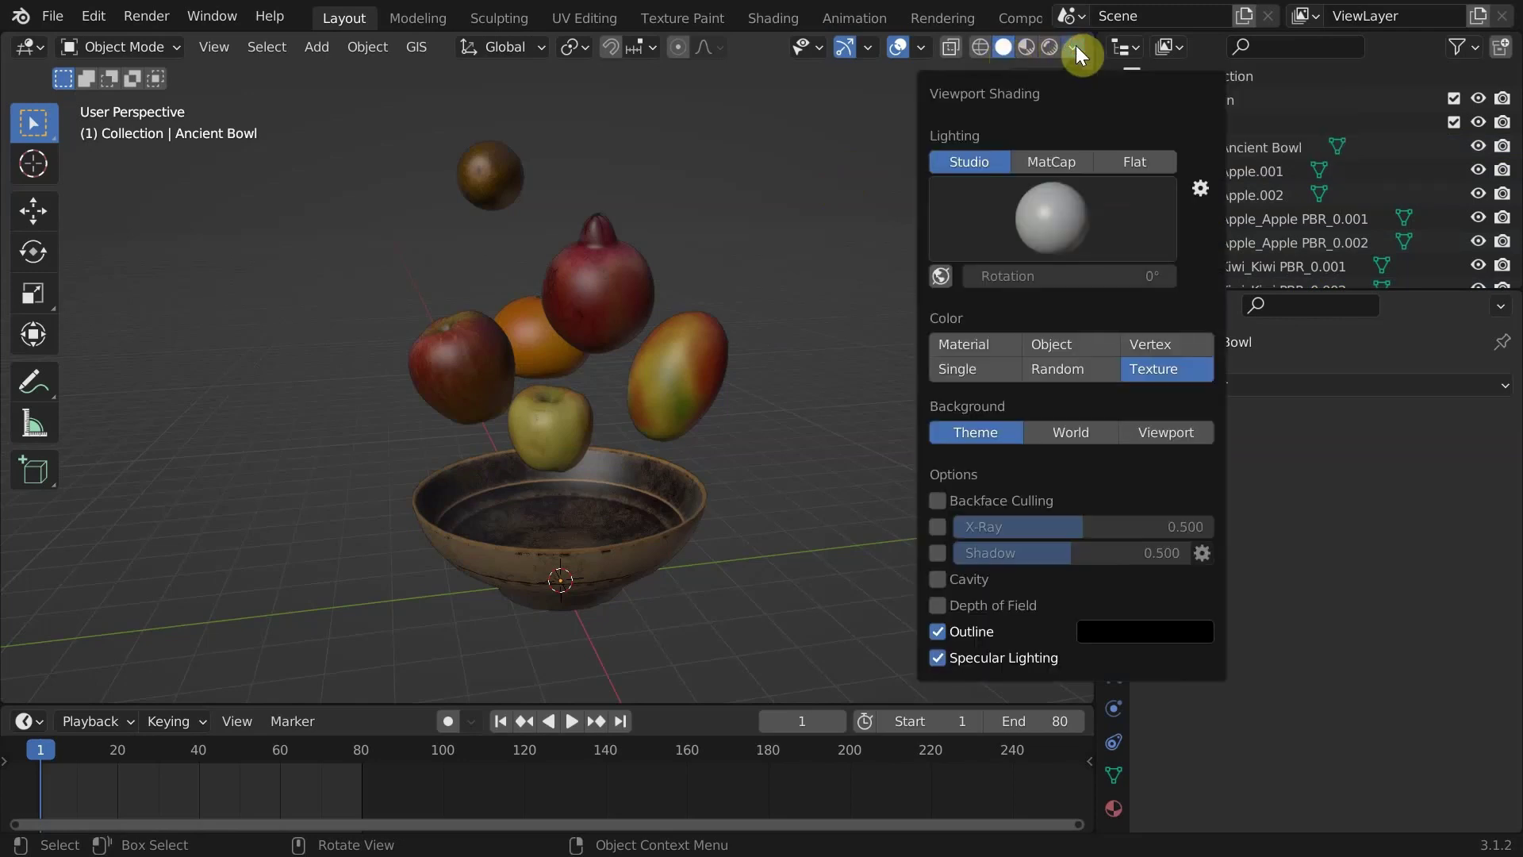
pyautogui.click(965, 345)
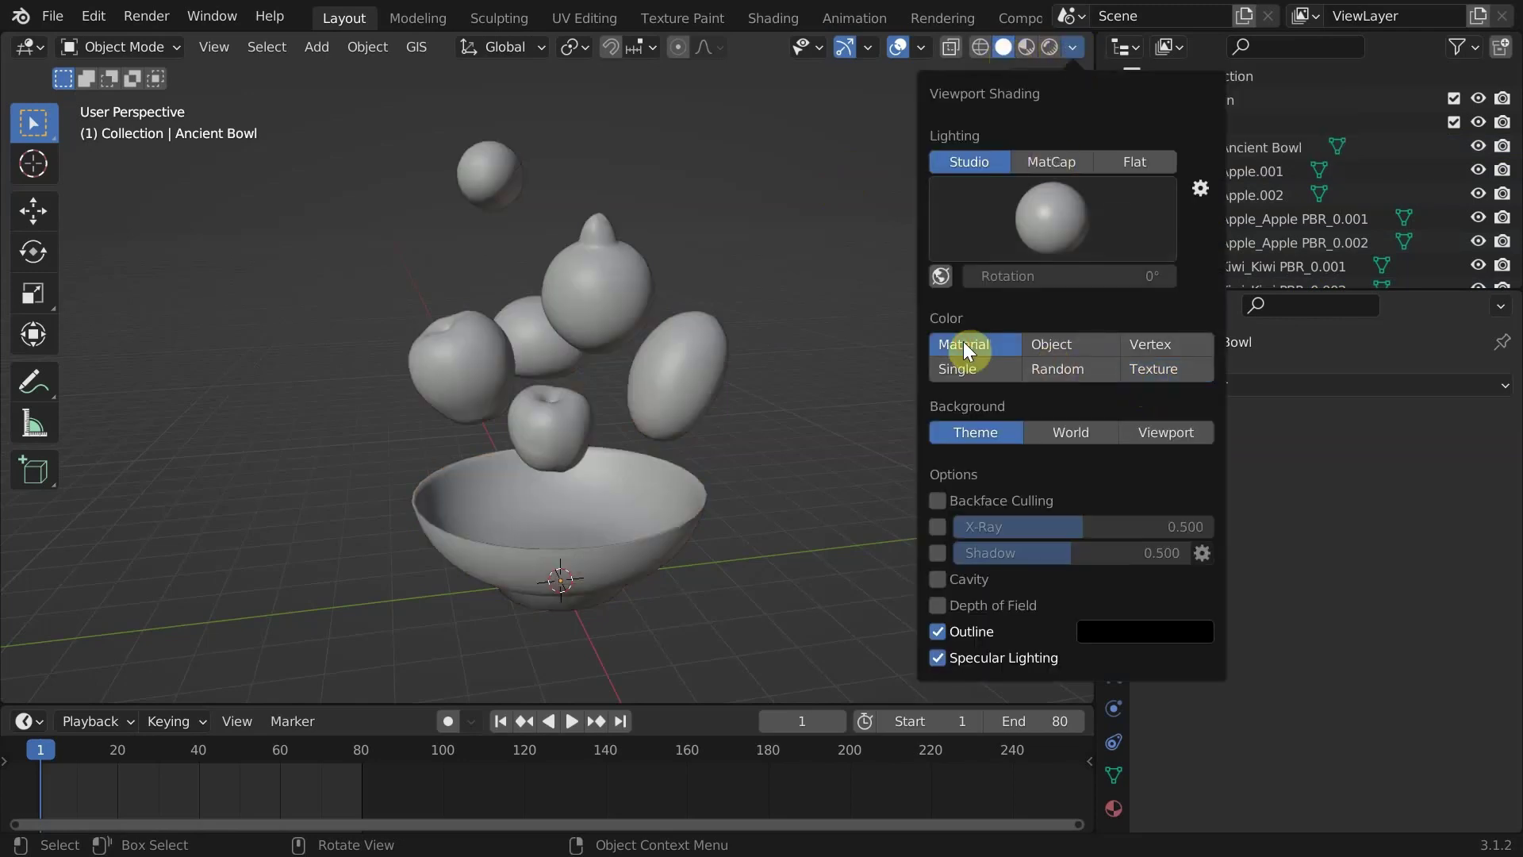
pyautogui.click(1059, 369)
pyautogui.click(1148, 371)
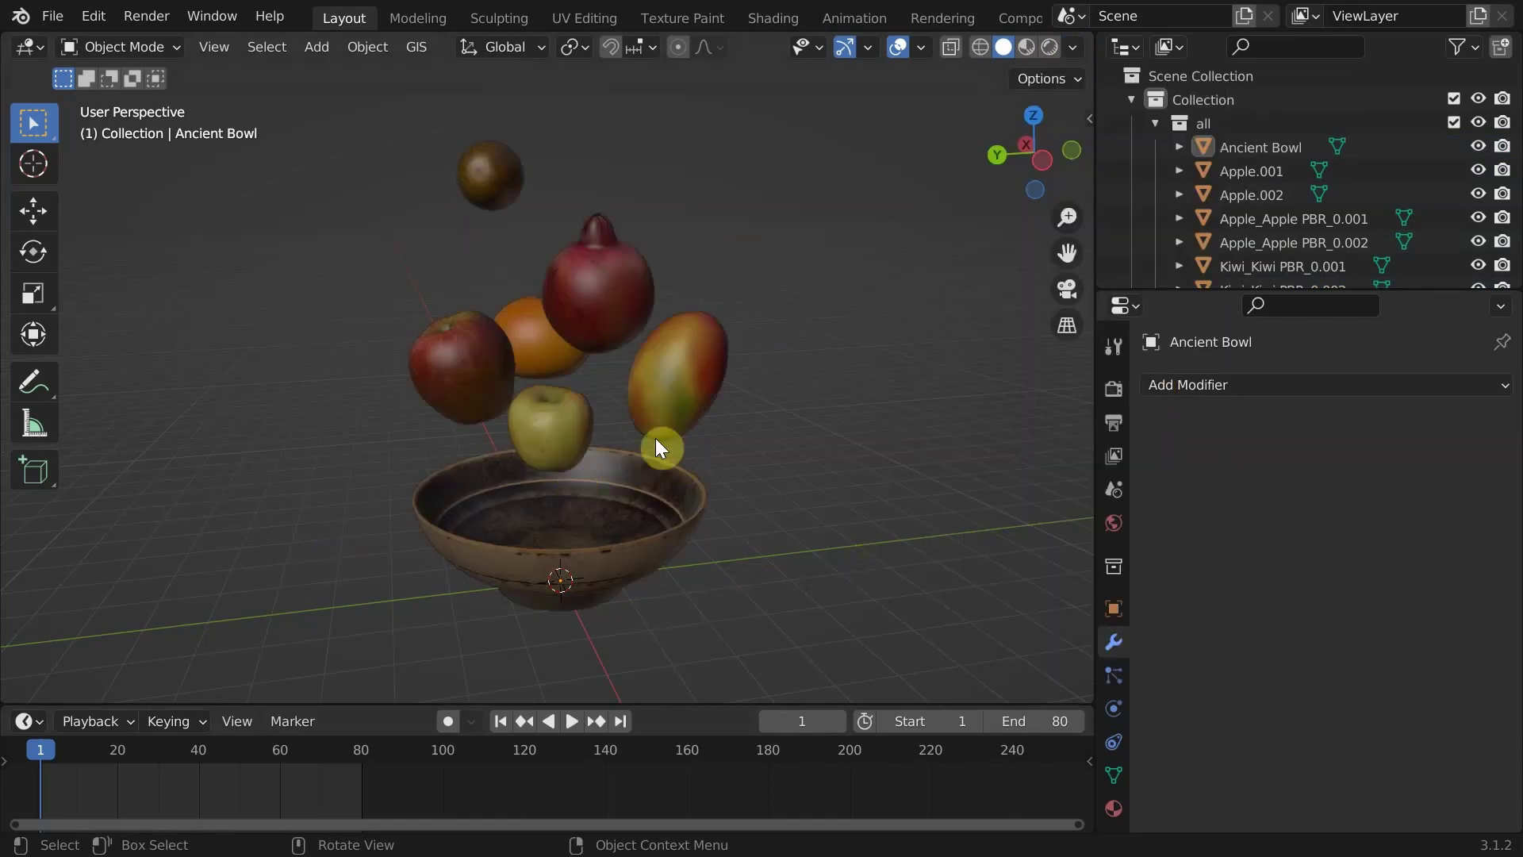
# Add rigid body physics to the Ancient Bowl and set its type to Passive.
pyautogui.moveTo(655, 444); pyautogui.dragTo(611, 389, button='middle')
pyautogui.click(597, 546)
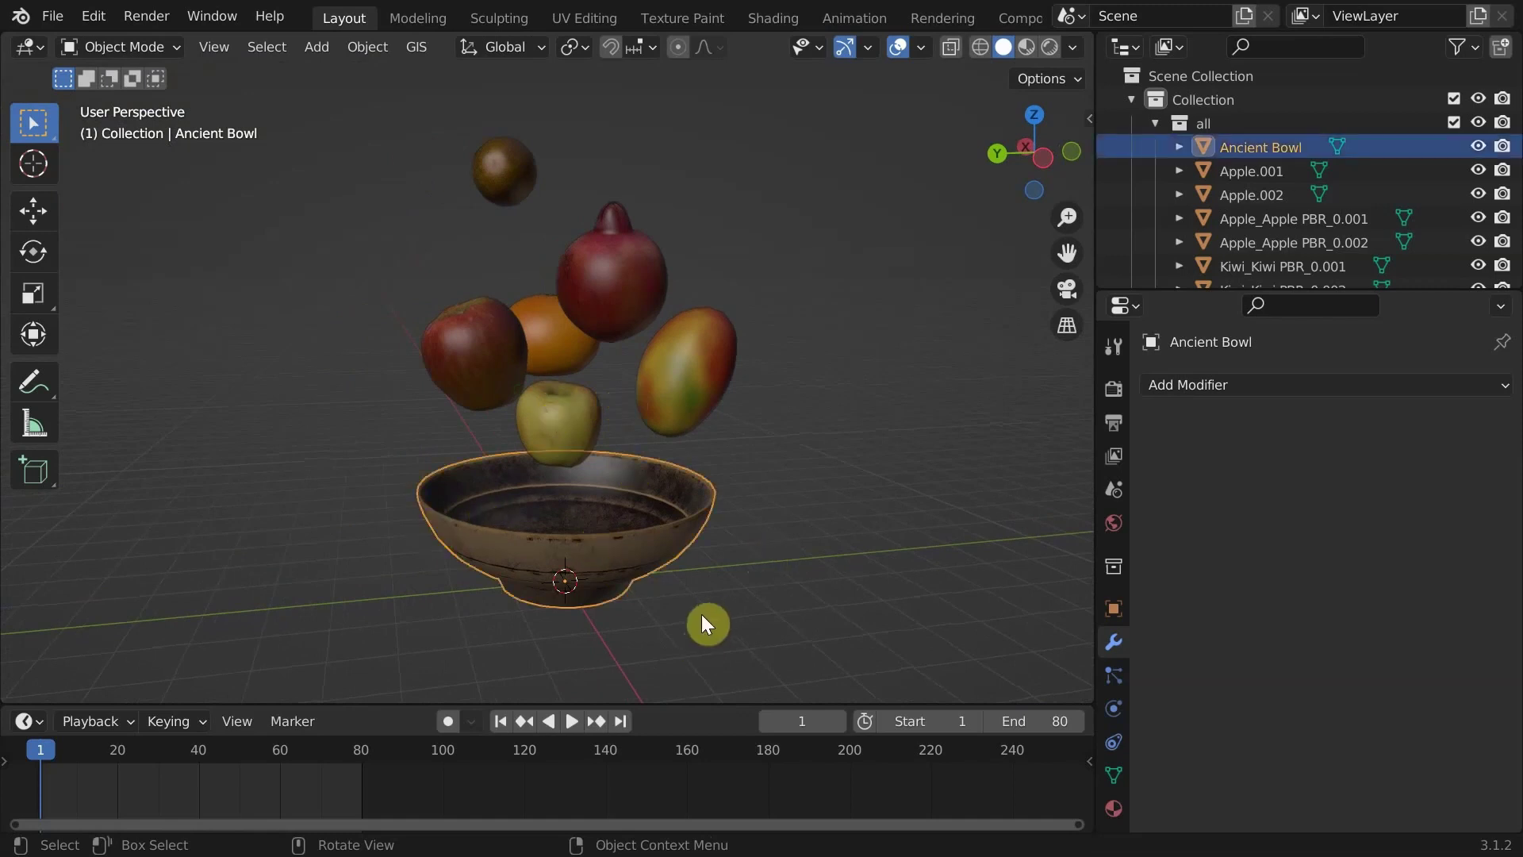
pyautogui.click(1113, 743)
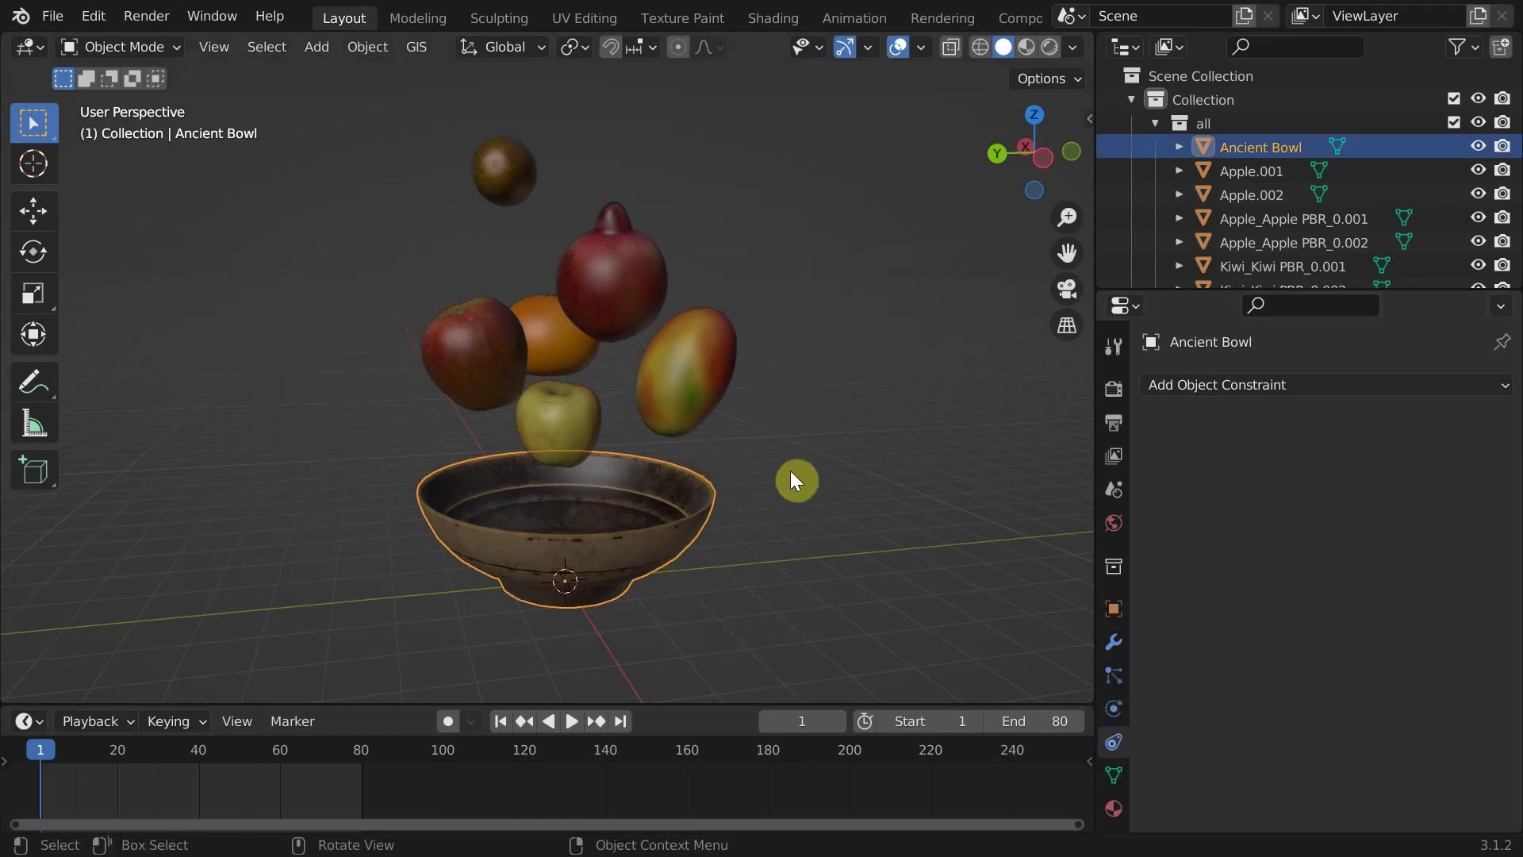
pyautogui.click(1113, 642)
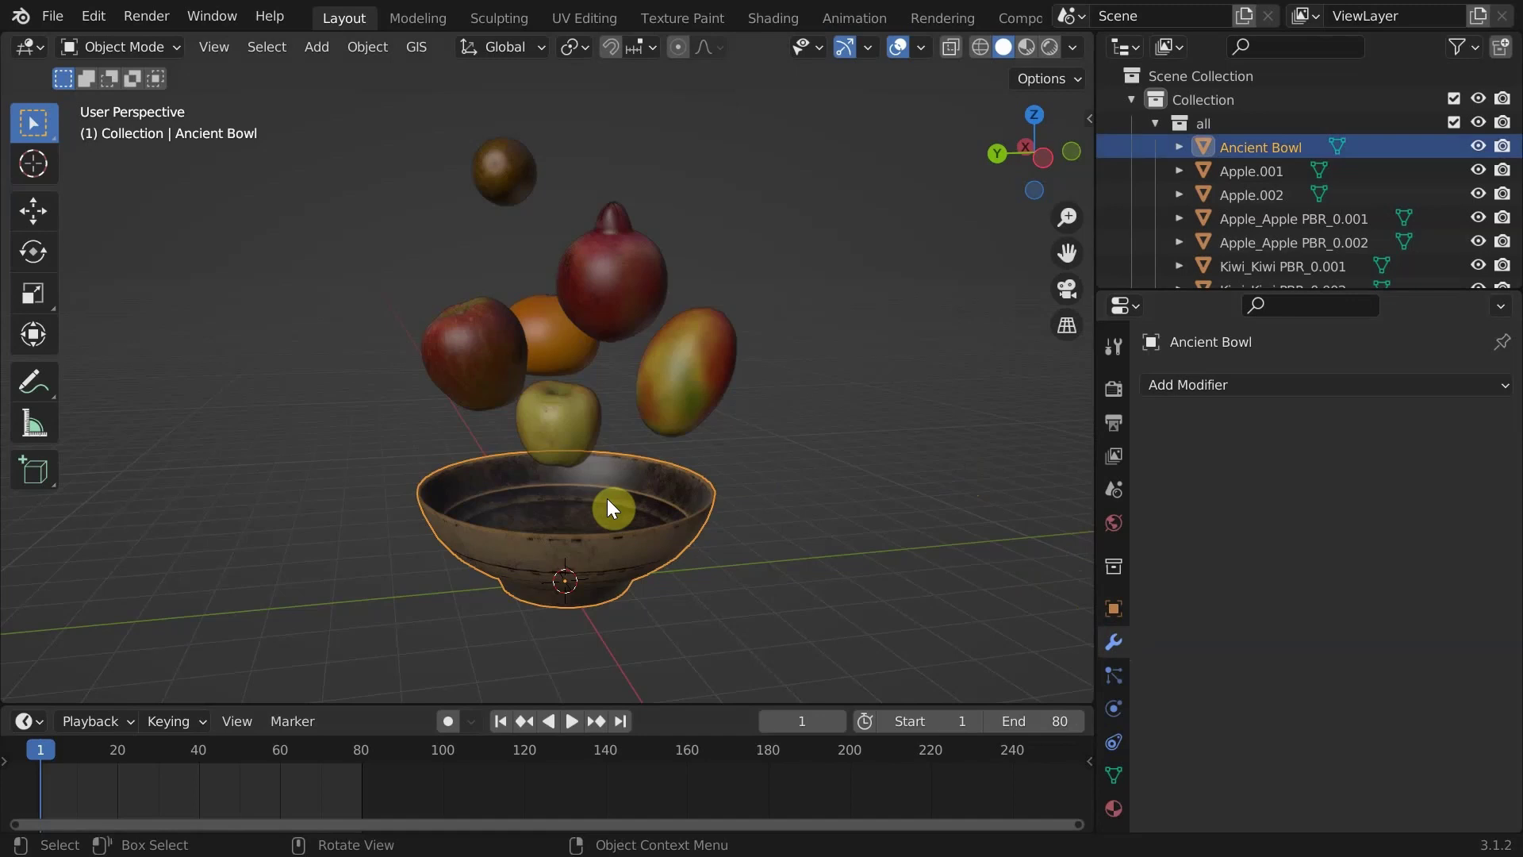
pyautogui.click(1115, 704)
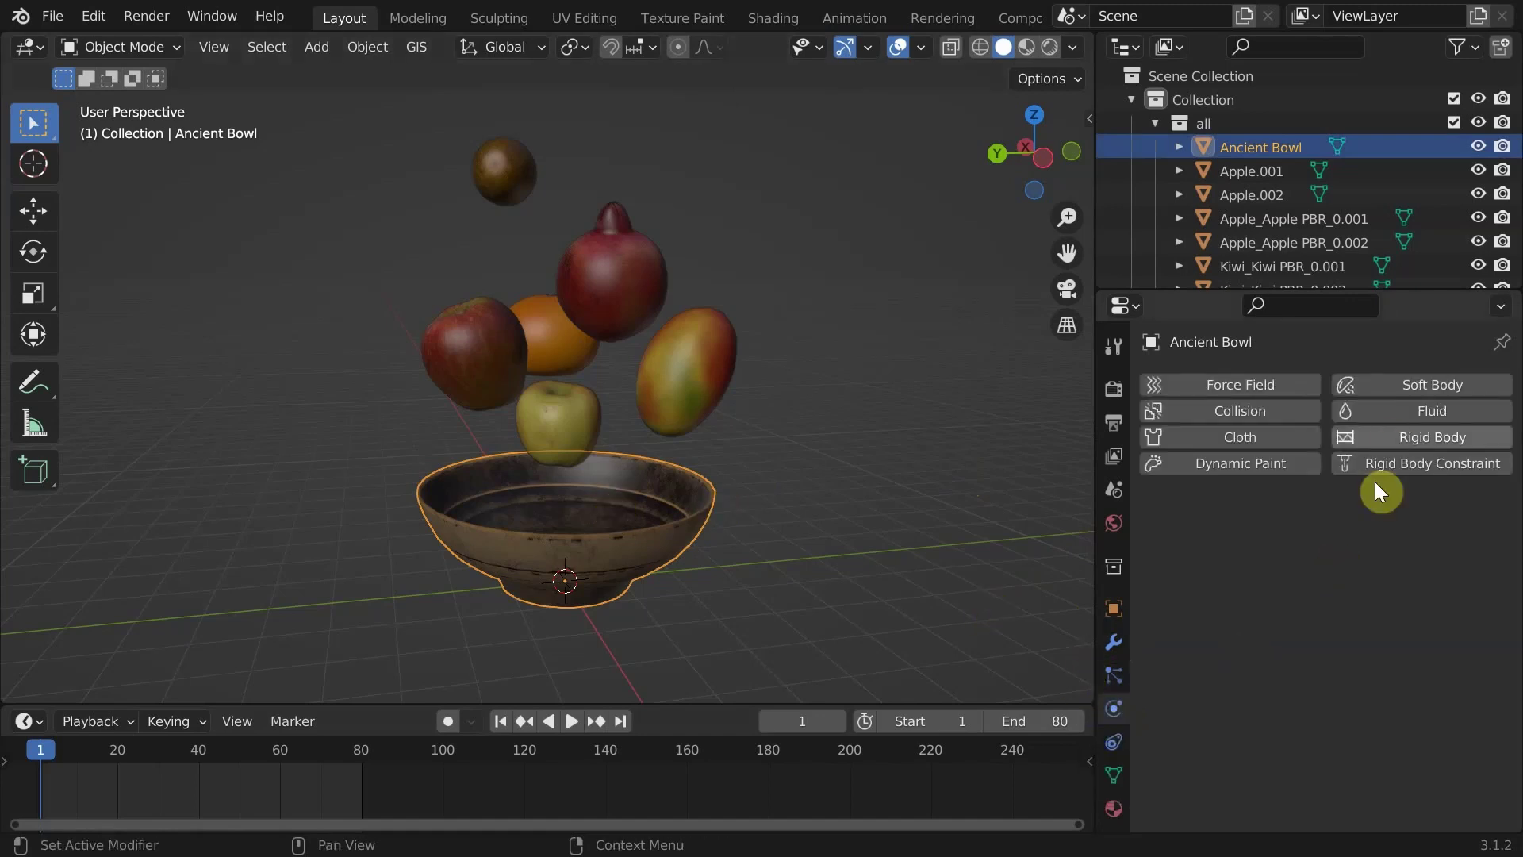
pyautogui.click(1388, 437)
pyautogui.scroll(-2, 1224, 567)
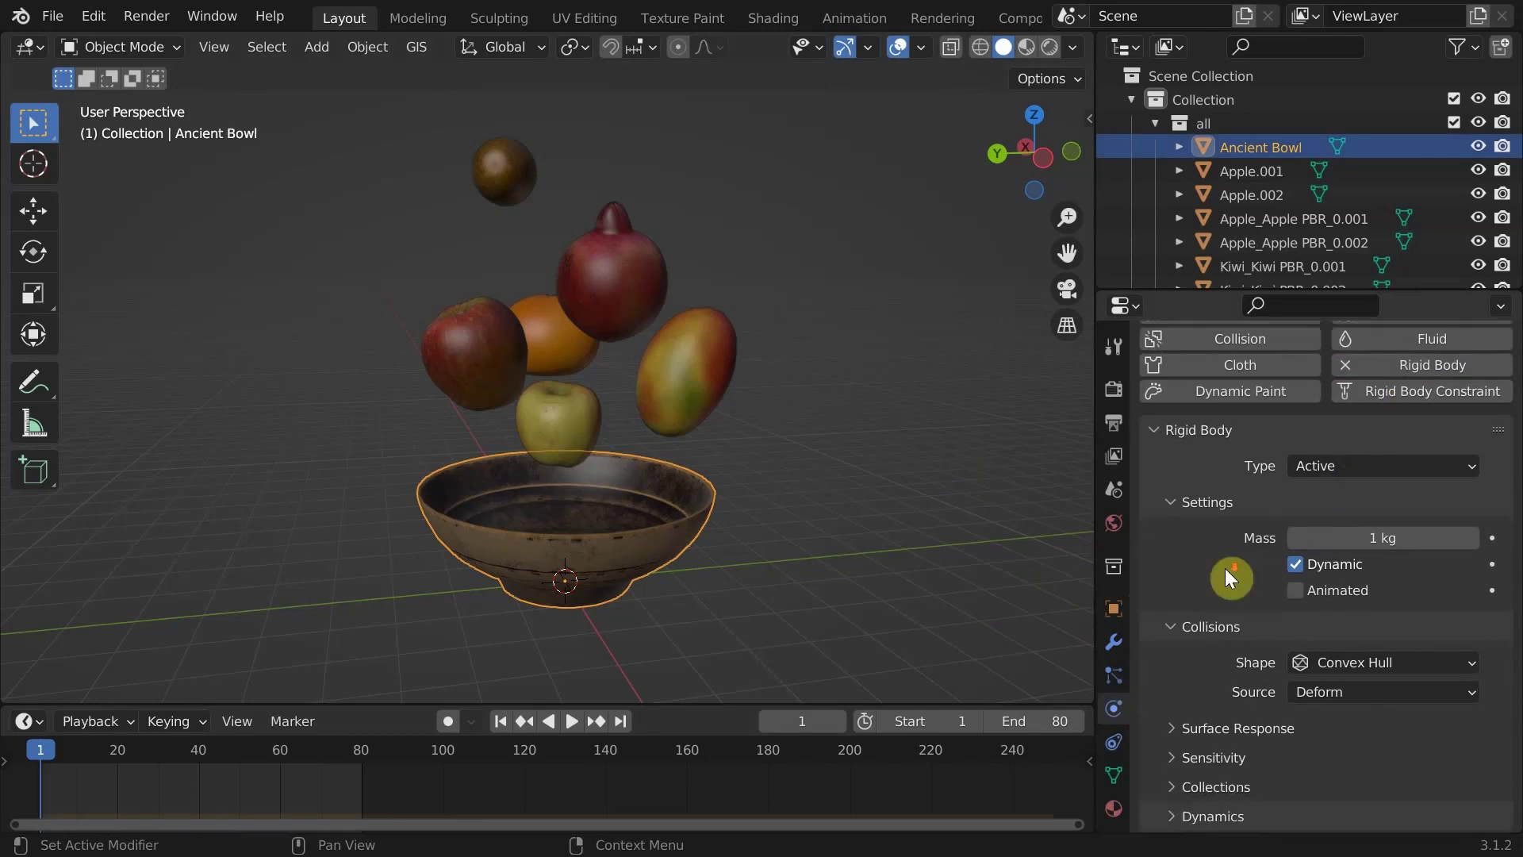
pyautogui.click(1360, 465)
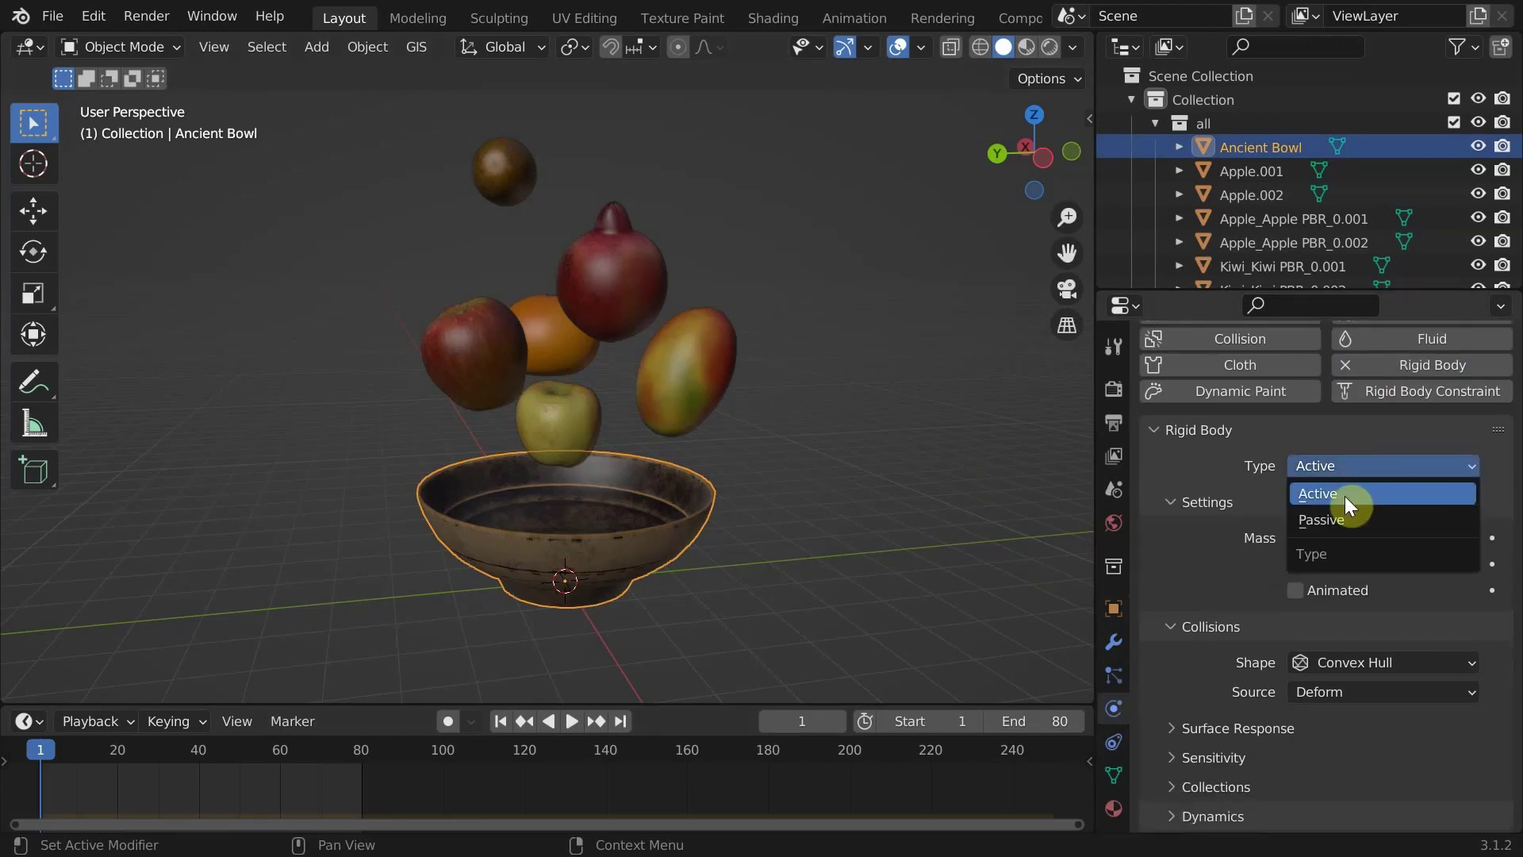
pyautogui.click(1344, 520)
# Add an active rigid body to the green apple just above the bowl, leaving nothing selected.
pyautogui.click(564, 402)
pyautogui.moveTo(571, 521); pyautogui.dragTo(751, 355, button='middle')
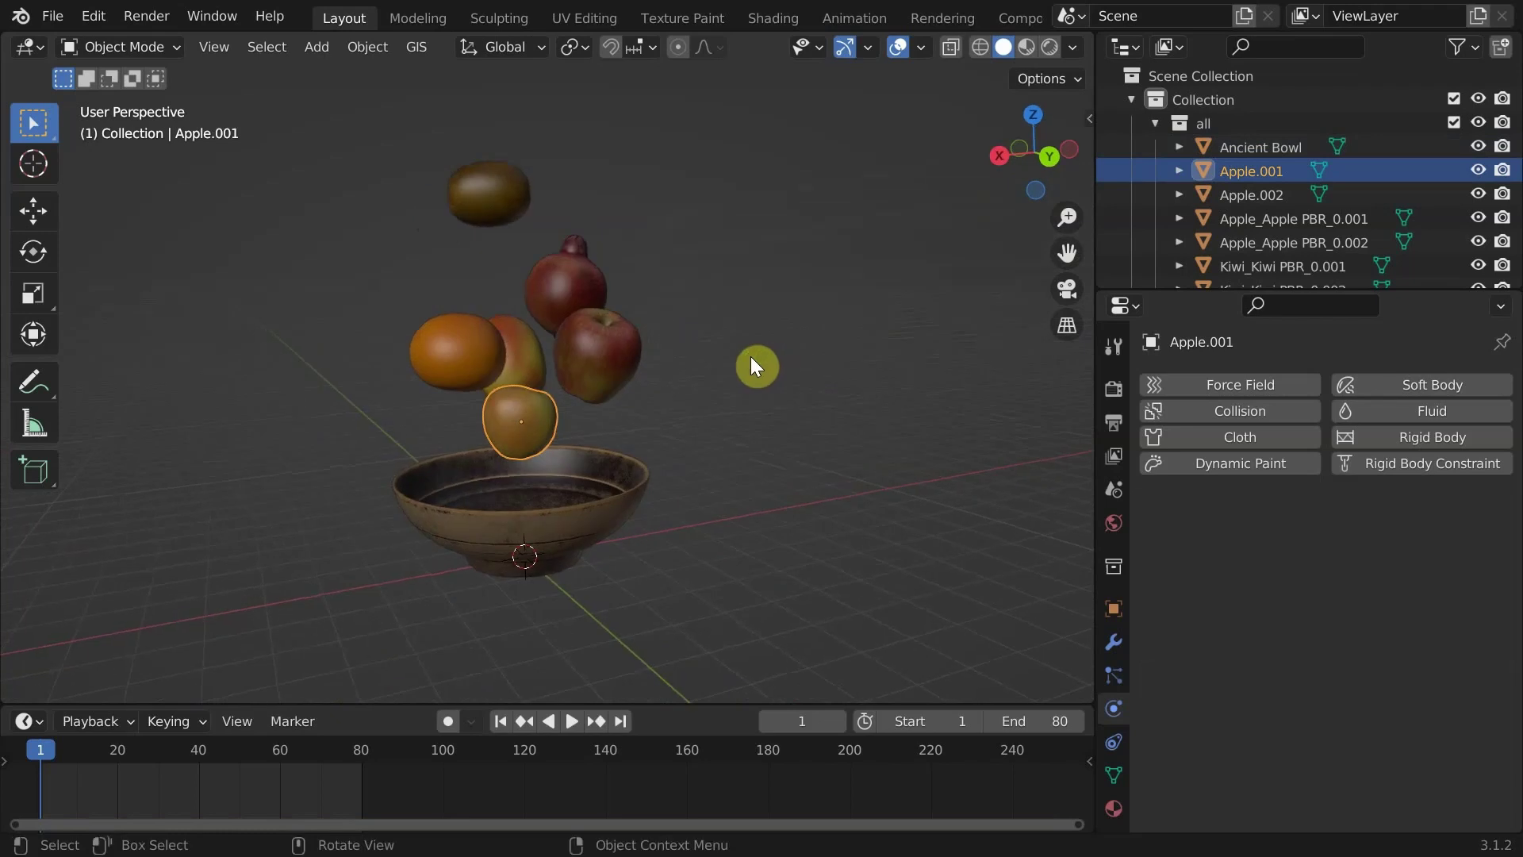
pyautogui.click(1401, 441)
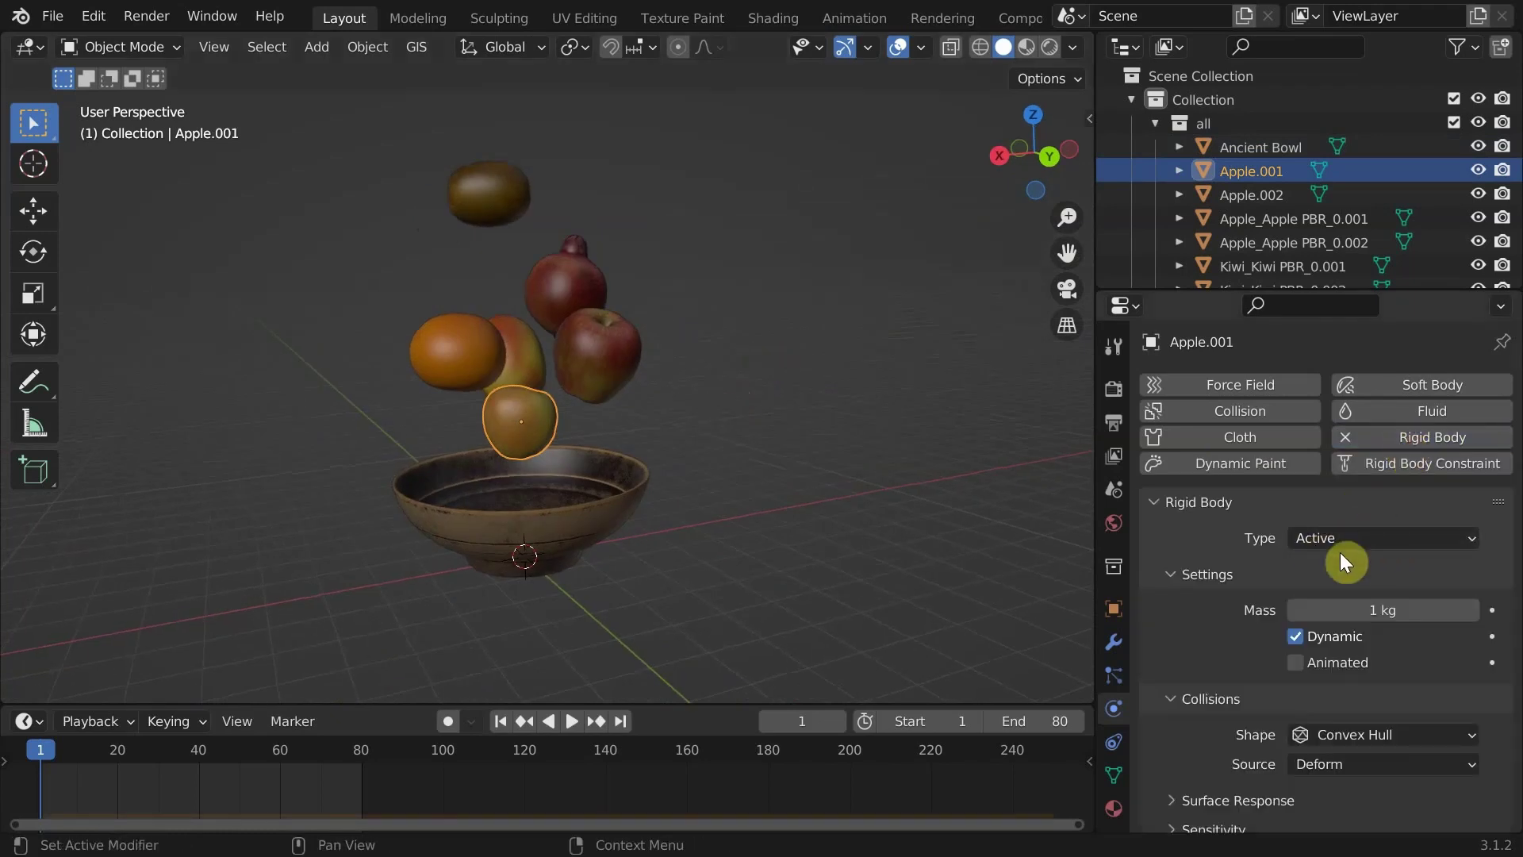
pyautogui.click(901, 407)
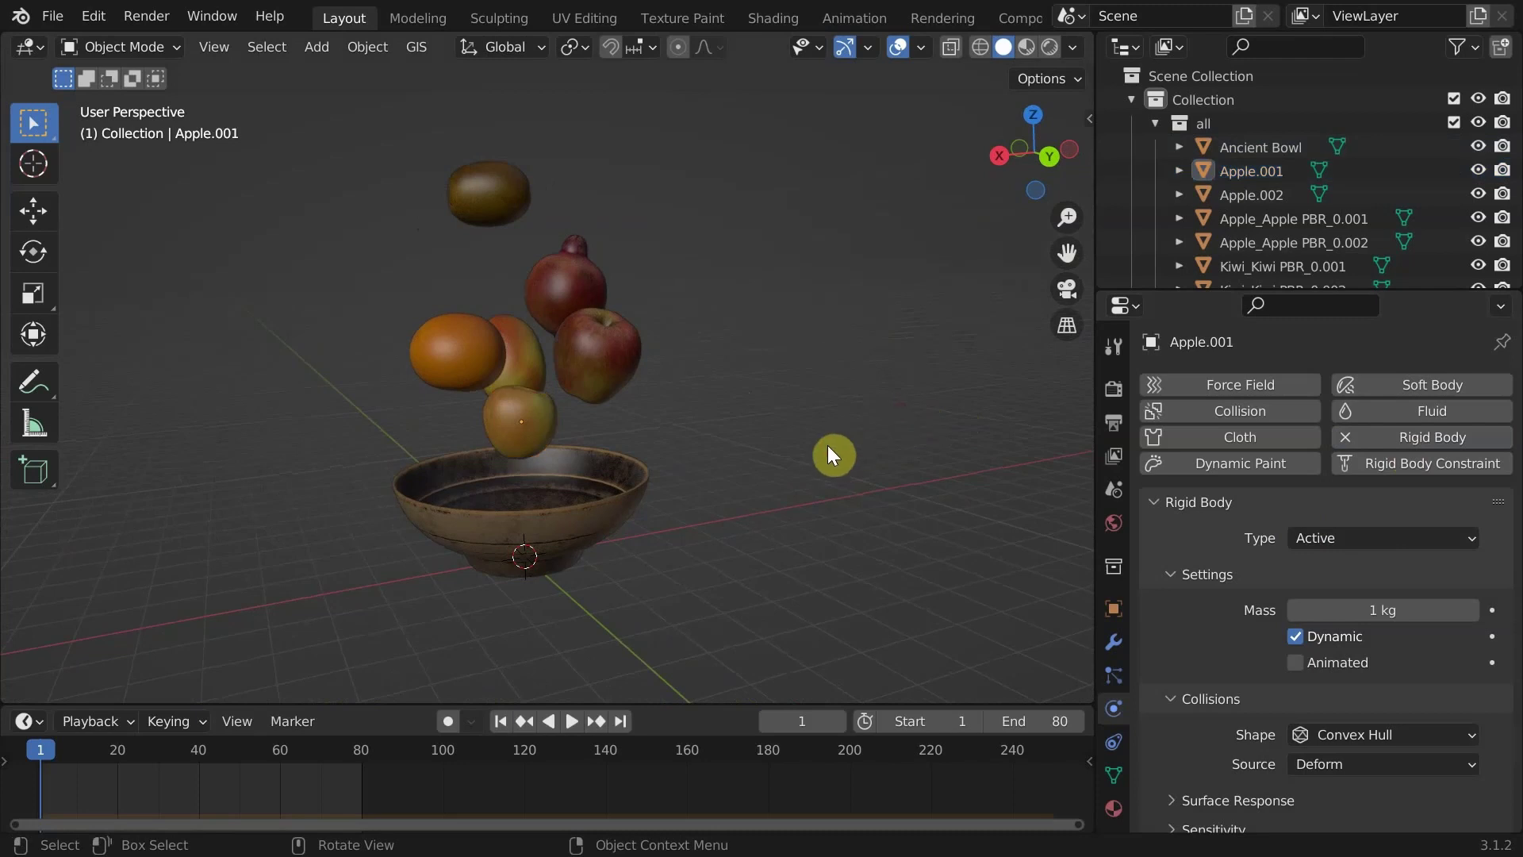
# Play the simulation of the green apple dropping onto the bowl twice, rewinding to frame 1 in between.
pyautogui.press('space')
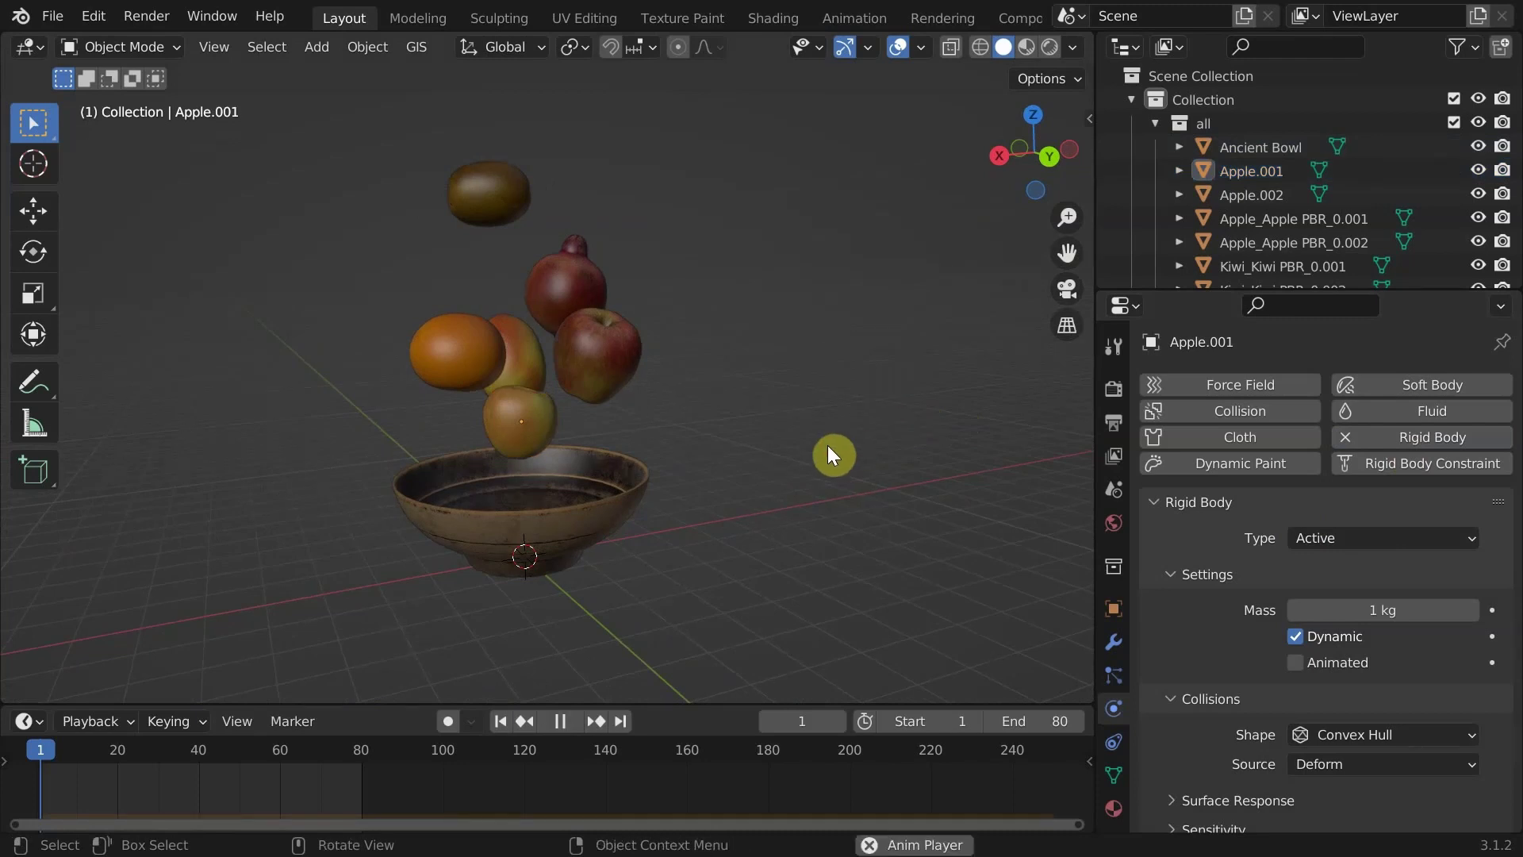
pyautogui.hotkey('shift', 'Left')
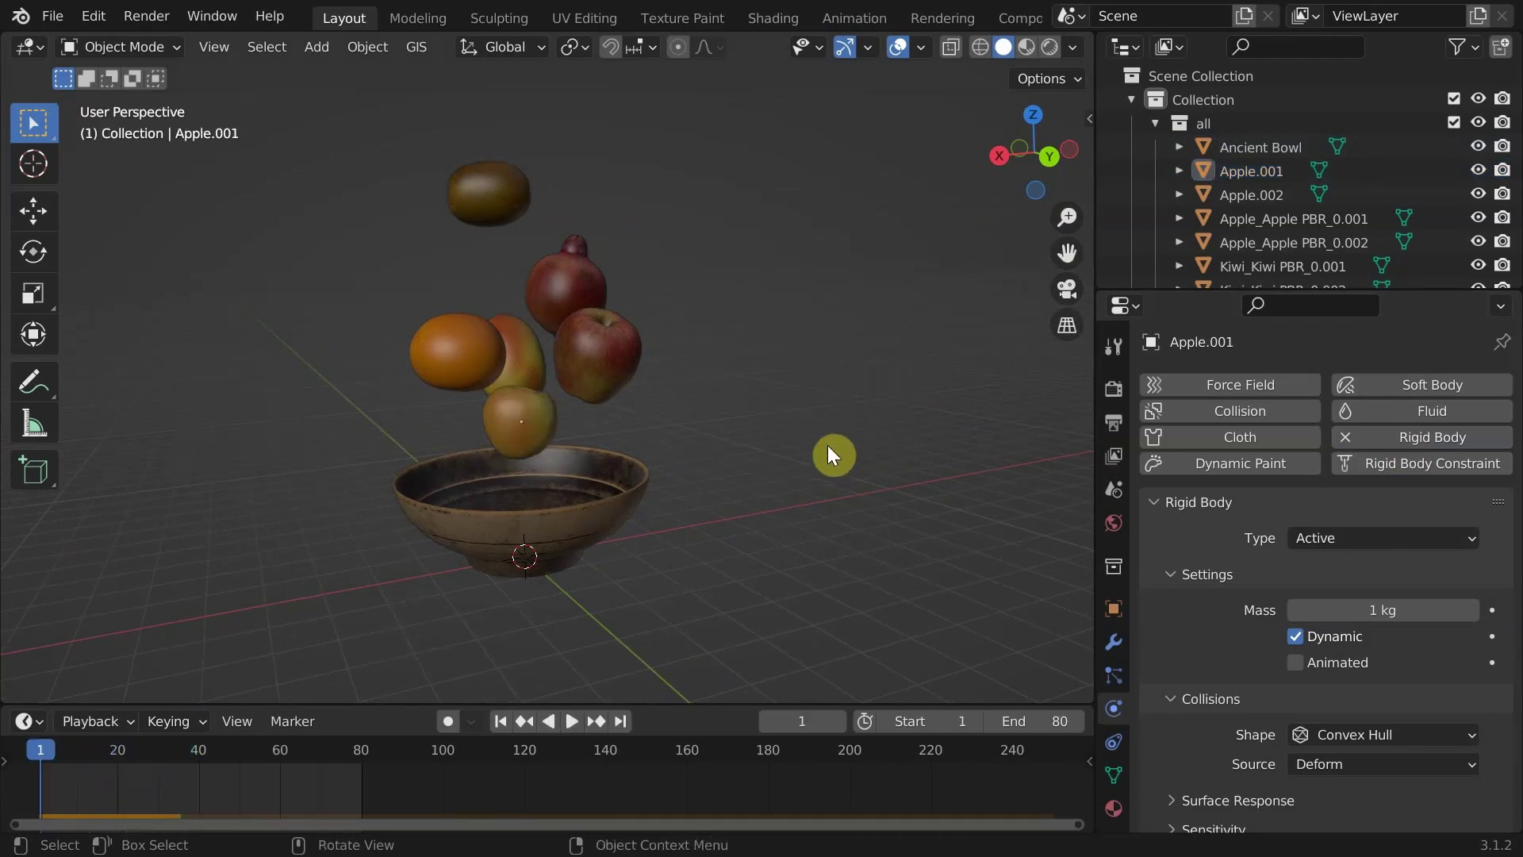
pyautogui.press('space')
pyautogui.press('space')
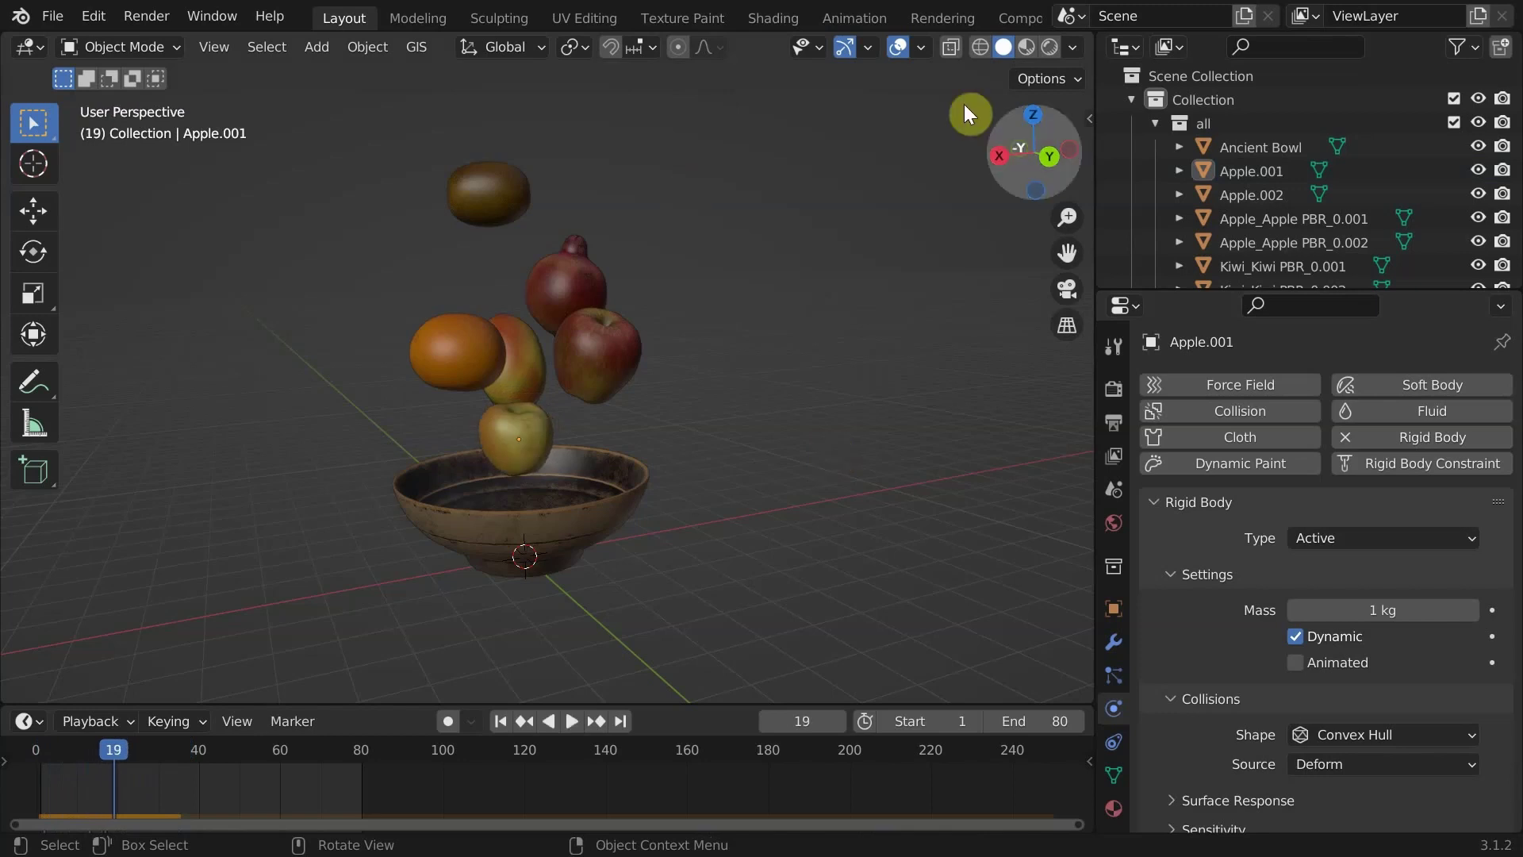
# Change the bowl's rigid body collision shape to Mesh and deselect the bowl.
pyautogui.moveTo(1007, 143); pyautogui.dragTo(715, 396)
pyautogui.click(595, 529)
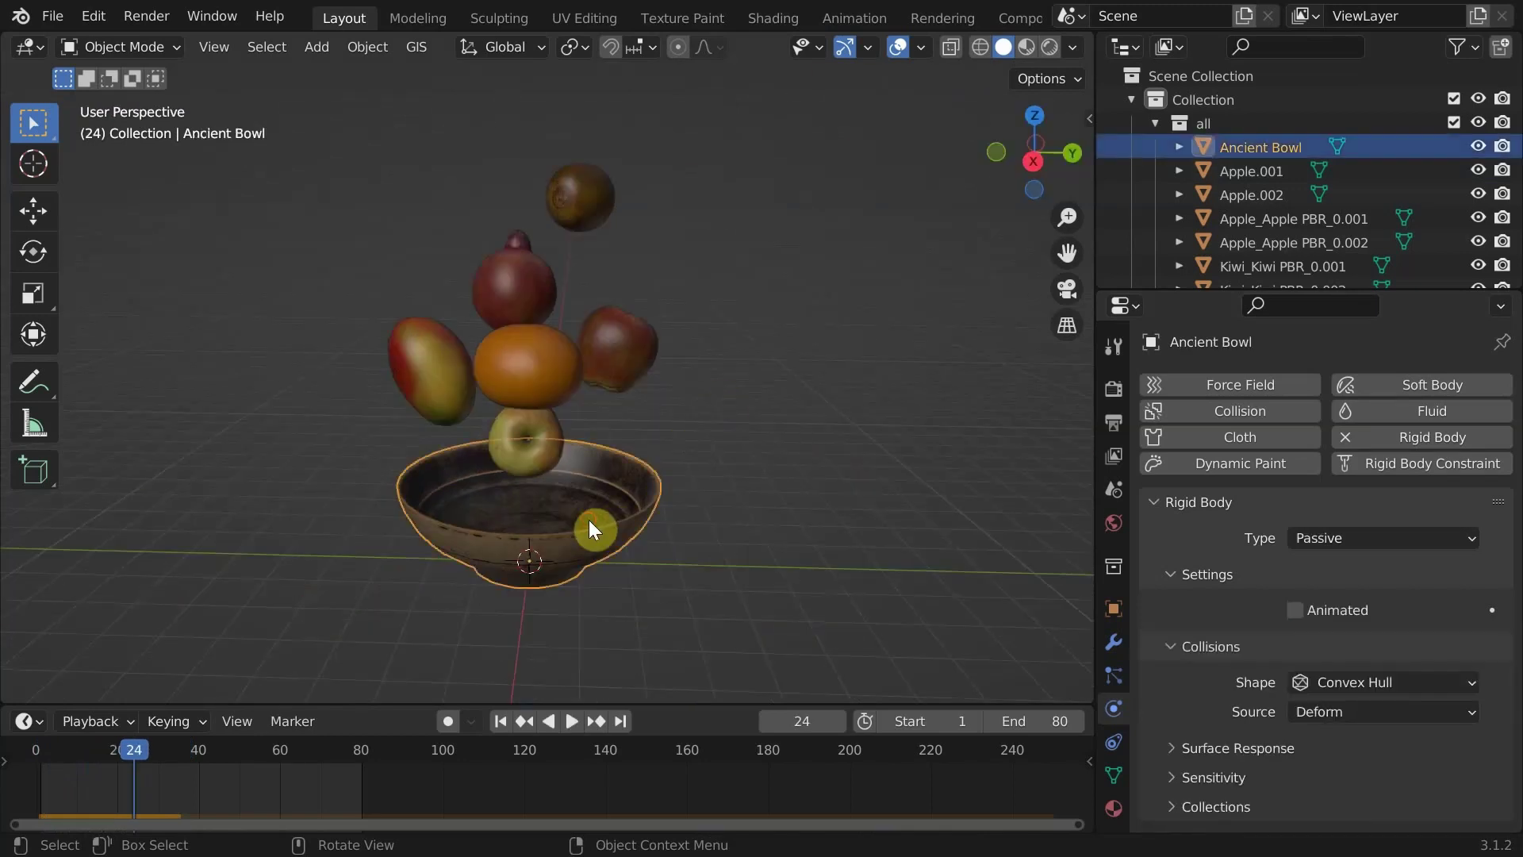
pyautogui.click(1329, 681)
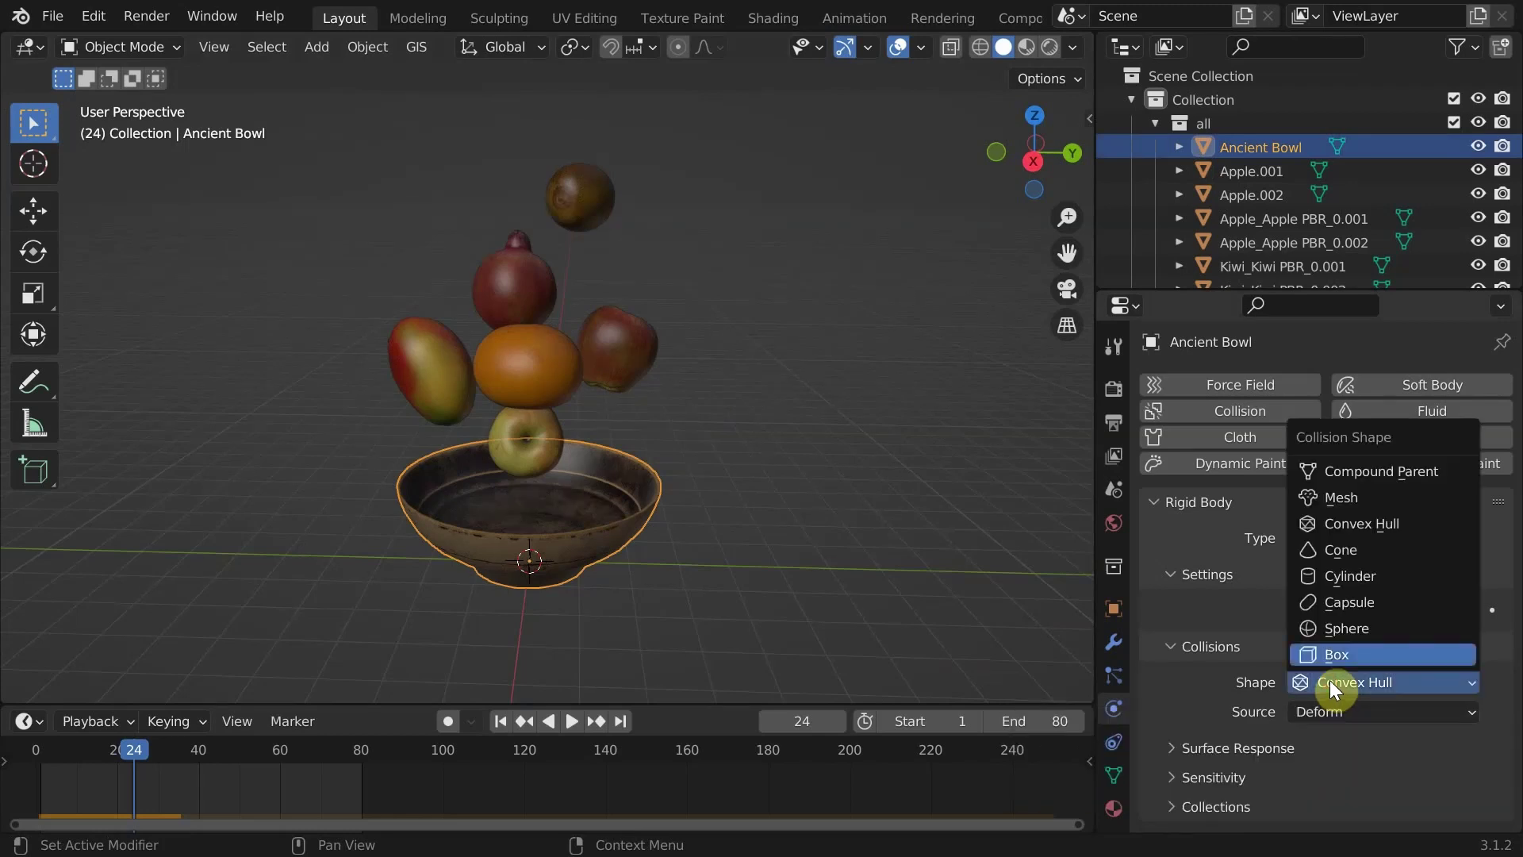
pyautogui.click(1348, 505)
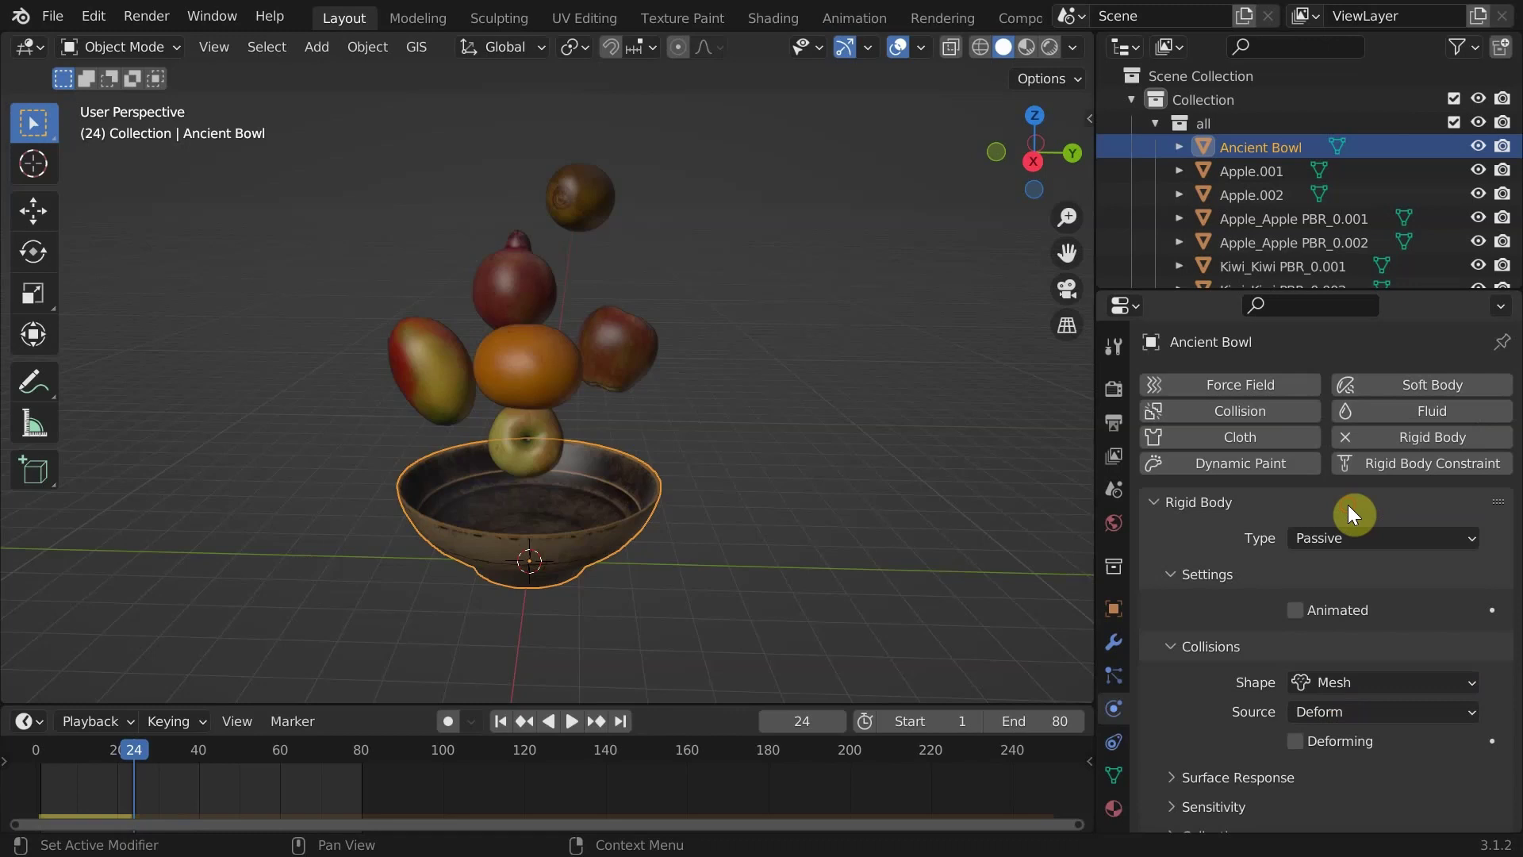
pyautogui.click(852, 460)
# Play the apple's drop into the mesh-shaped bowl three times from the start and return to frame 1.
pyautogui.hotkey('shift', 'Left')
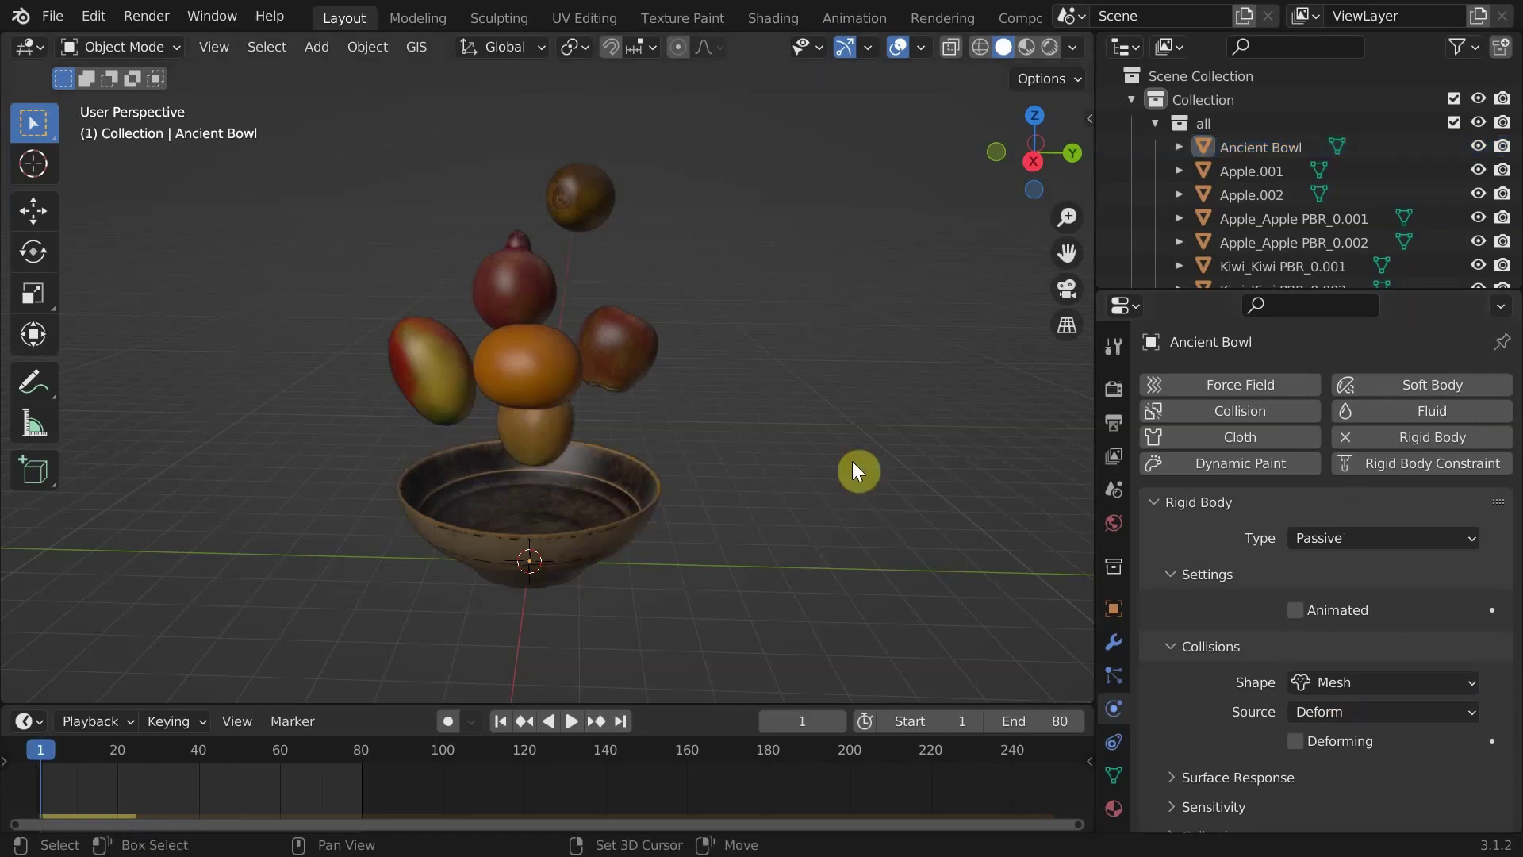
pyautogui.press('space')
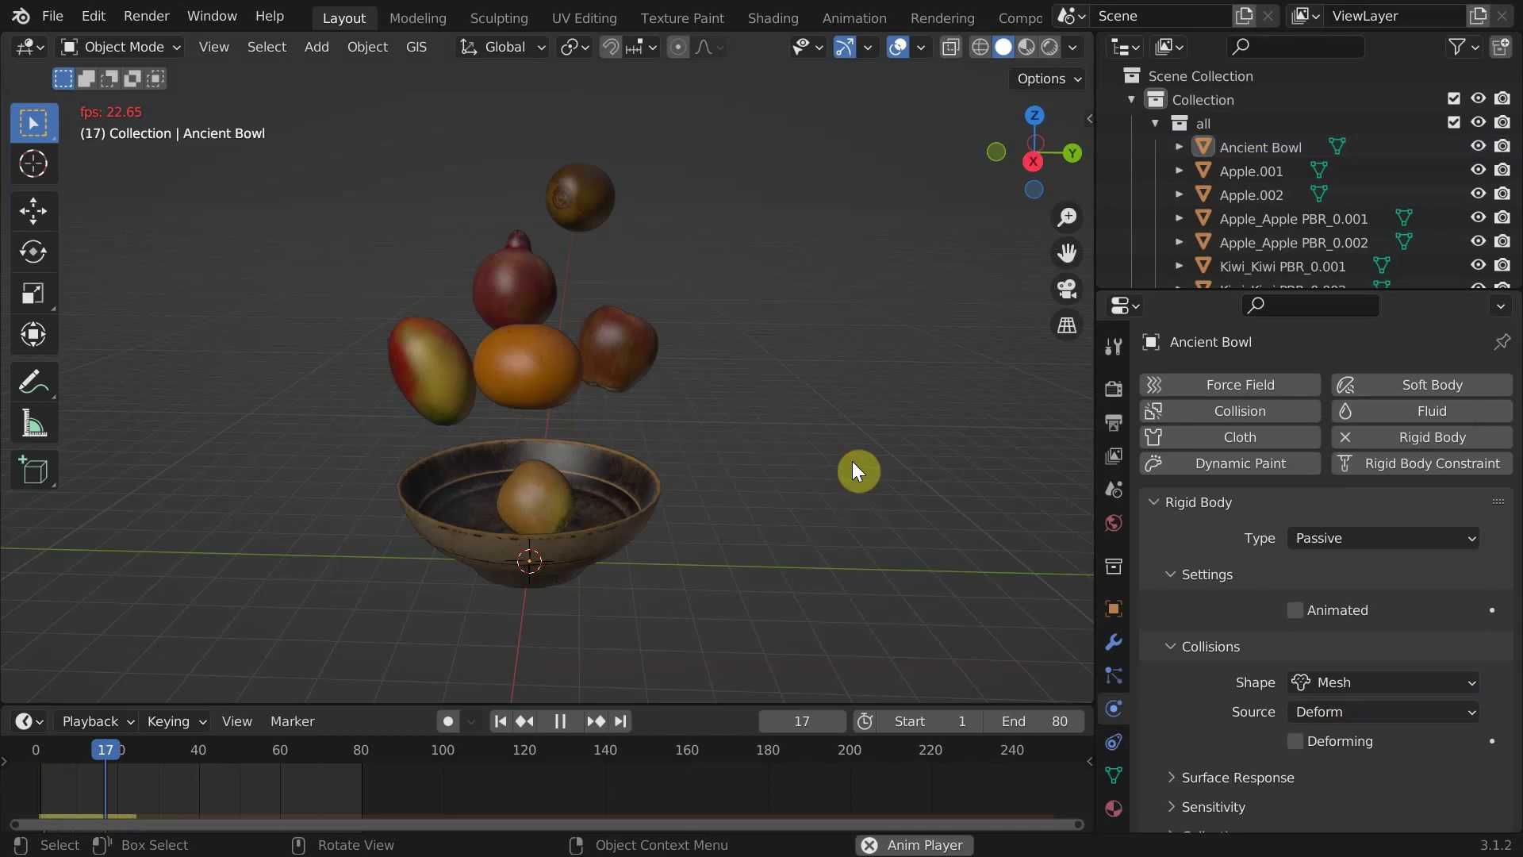
pyautogui.press('Escape')
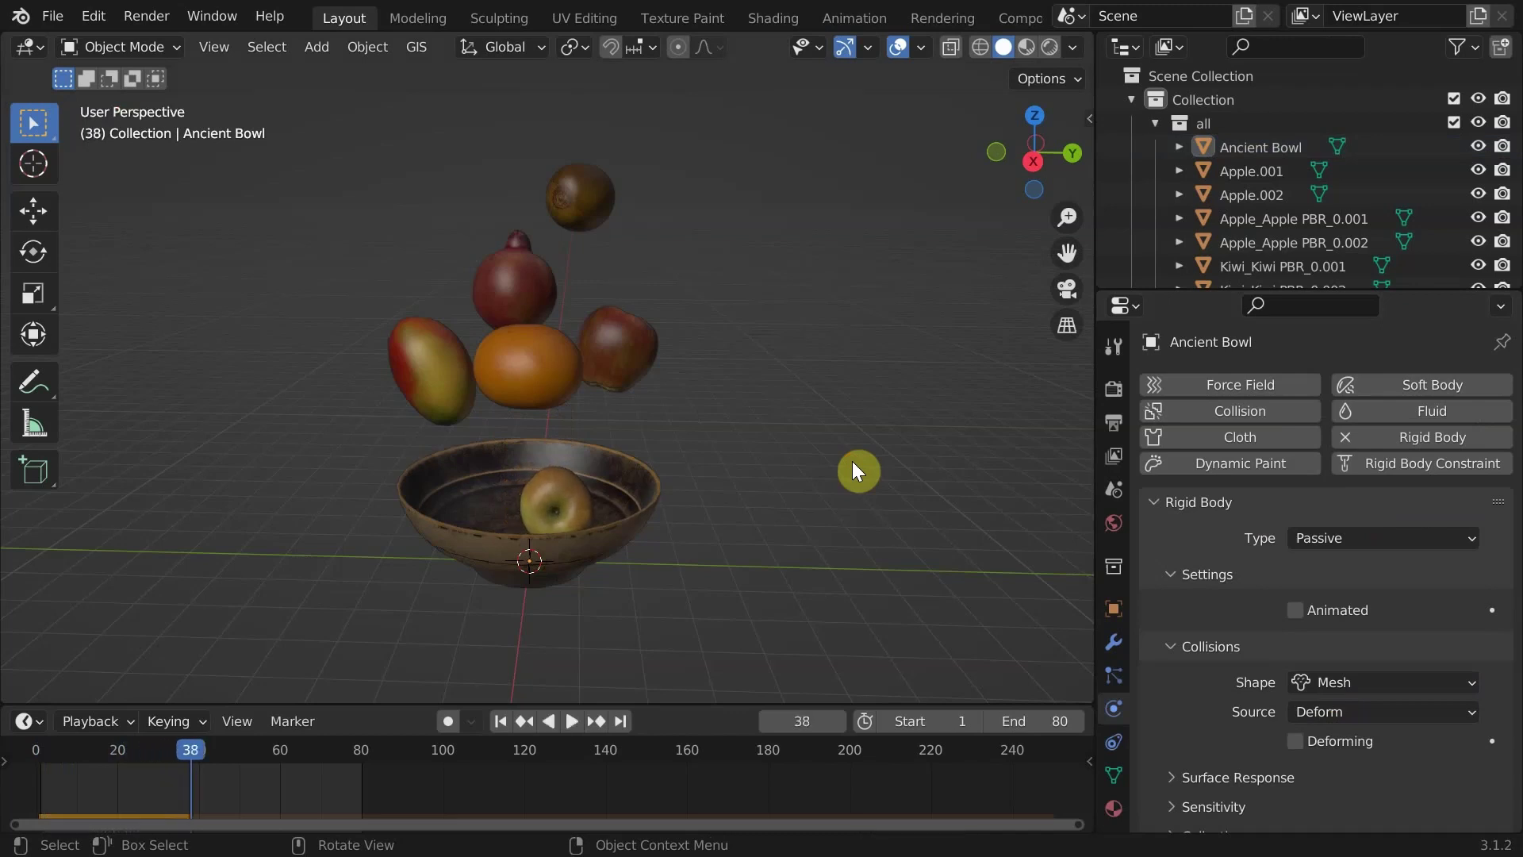
pyautogui.press('space')
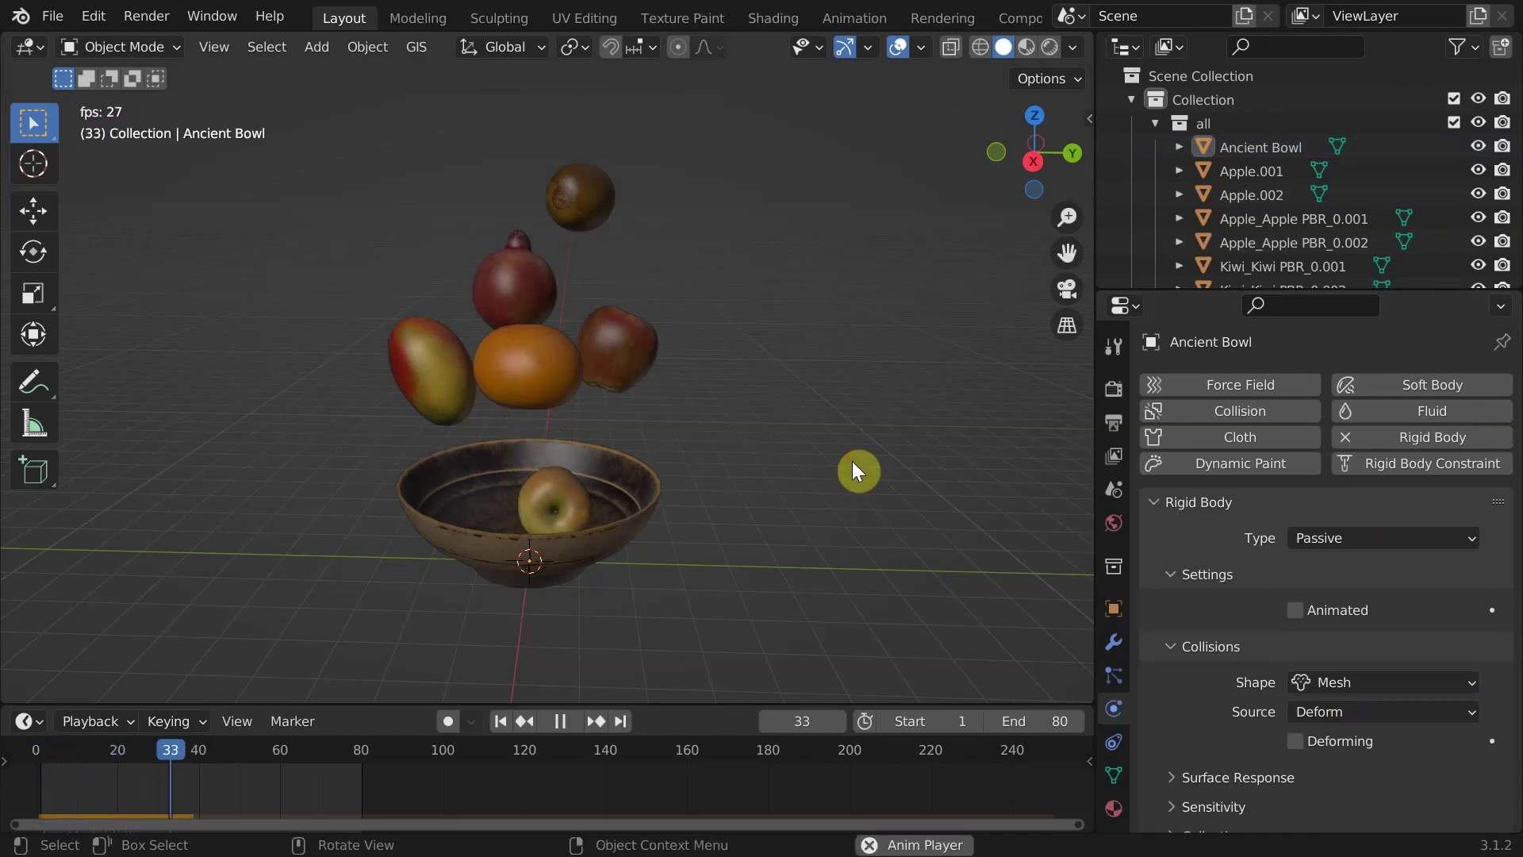
pyautogui.press('Escape')
pyautogui.press('space')
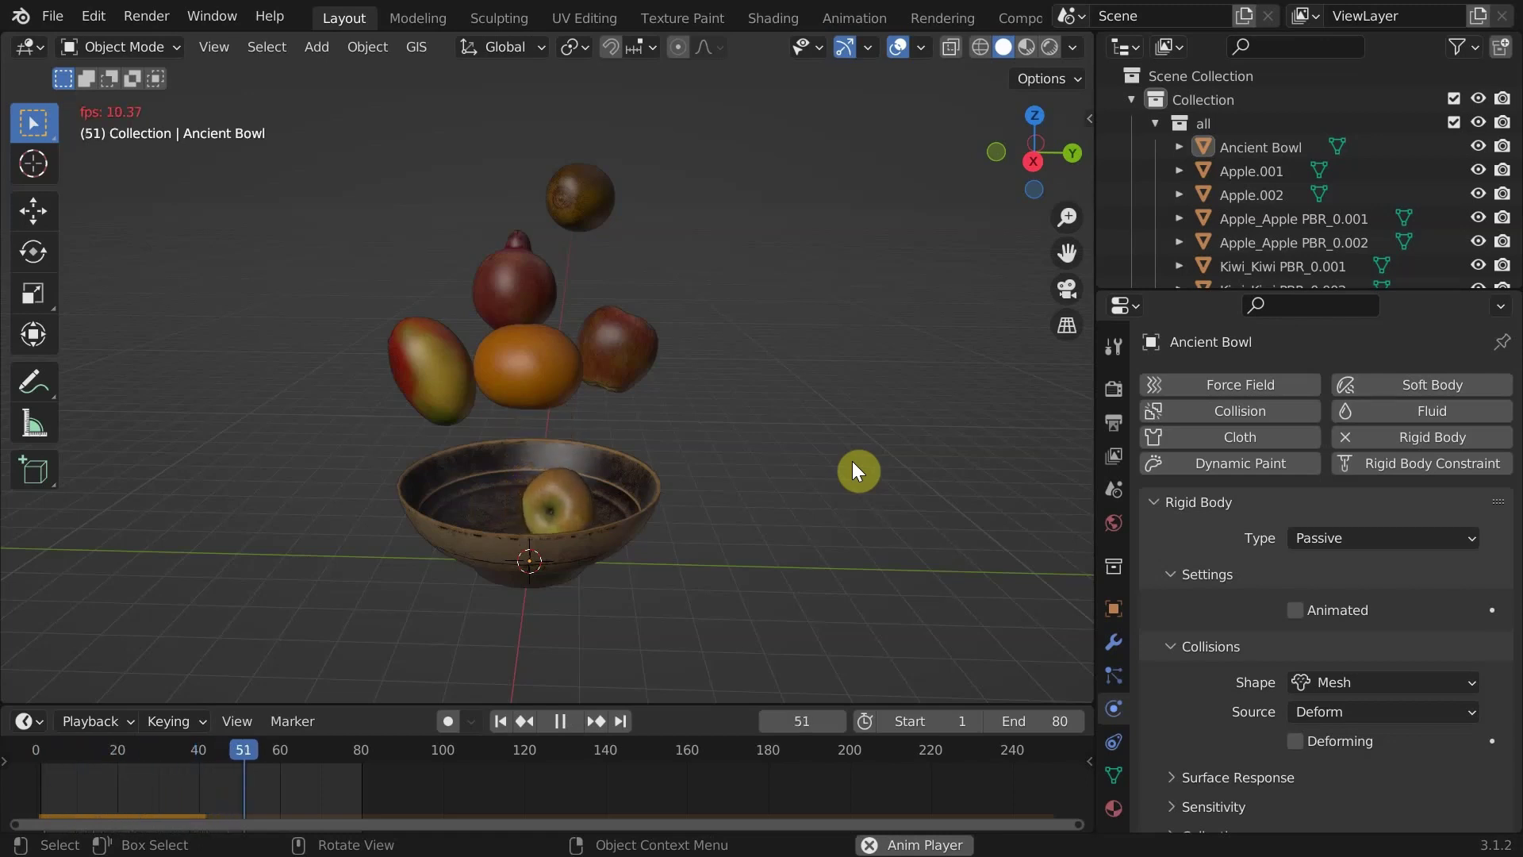
pyautogui.press('Escape')
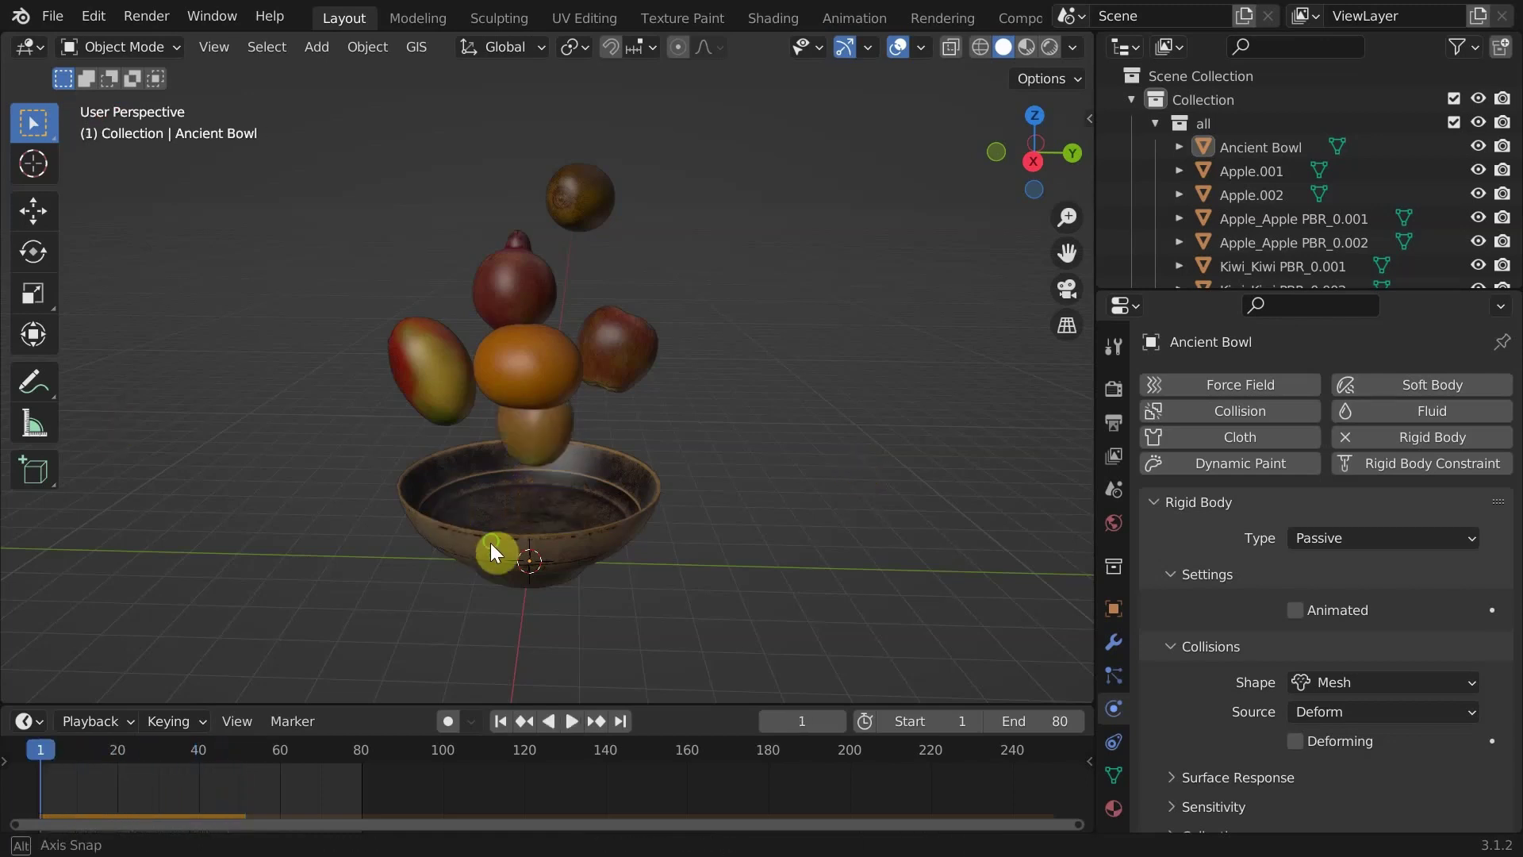
# Select all the fruits with the green apple as the active object and copy its rigid body settings to the others.
pyautogui.moveTo(490, 547); pyautogui.dragTo(707, 433, button='middle')
pyautogui.moveTo(562, 480); pyautogui.dragTo(527, 498, button='middle')
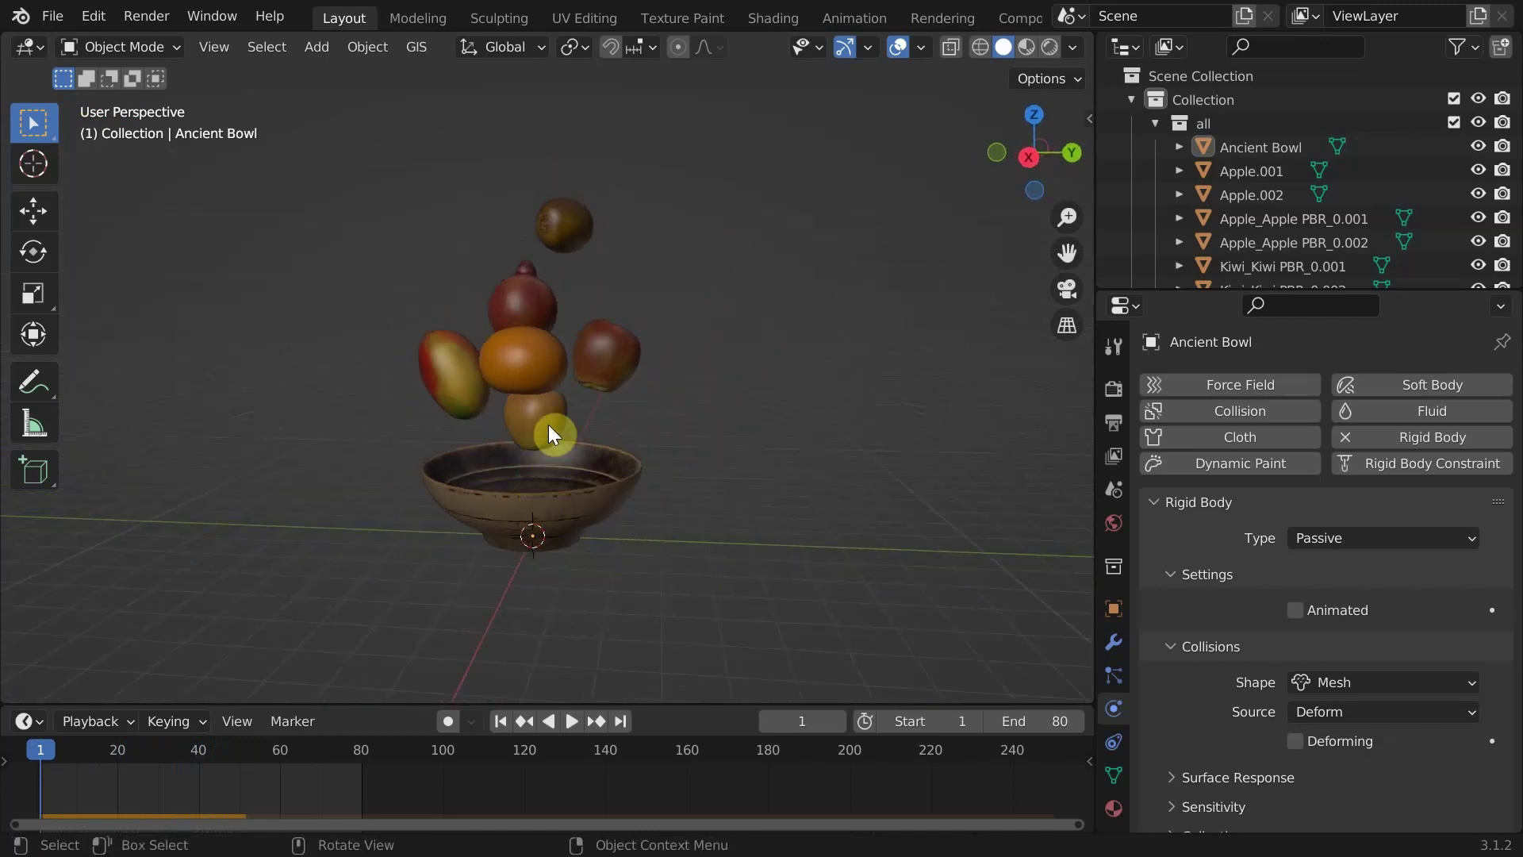
pyautogui.moveTo(684, 165); pyautogui.dragTo(403, 433)
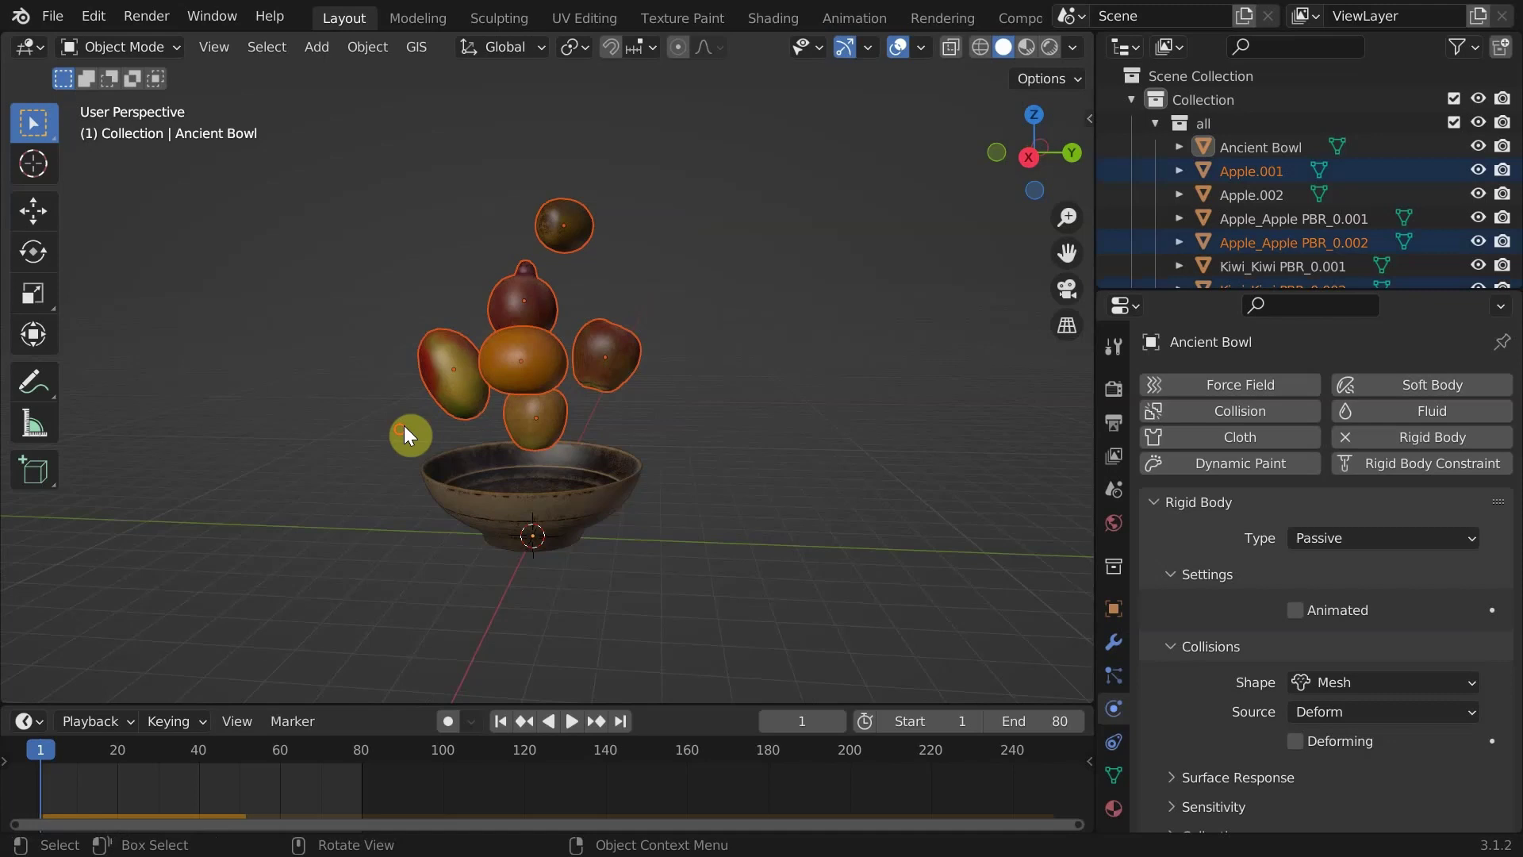
pyautogui.keyDown('shift'); pyautogui.click(552, 416); pyautogui.keyUp('shift')
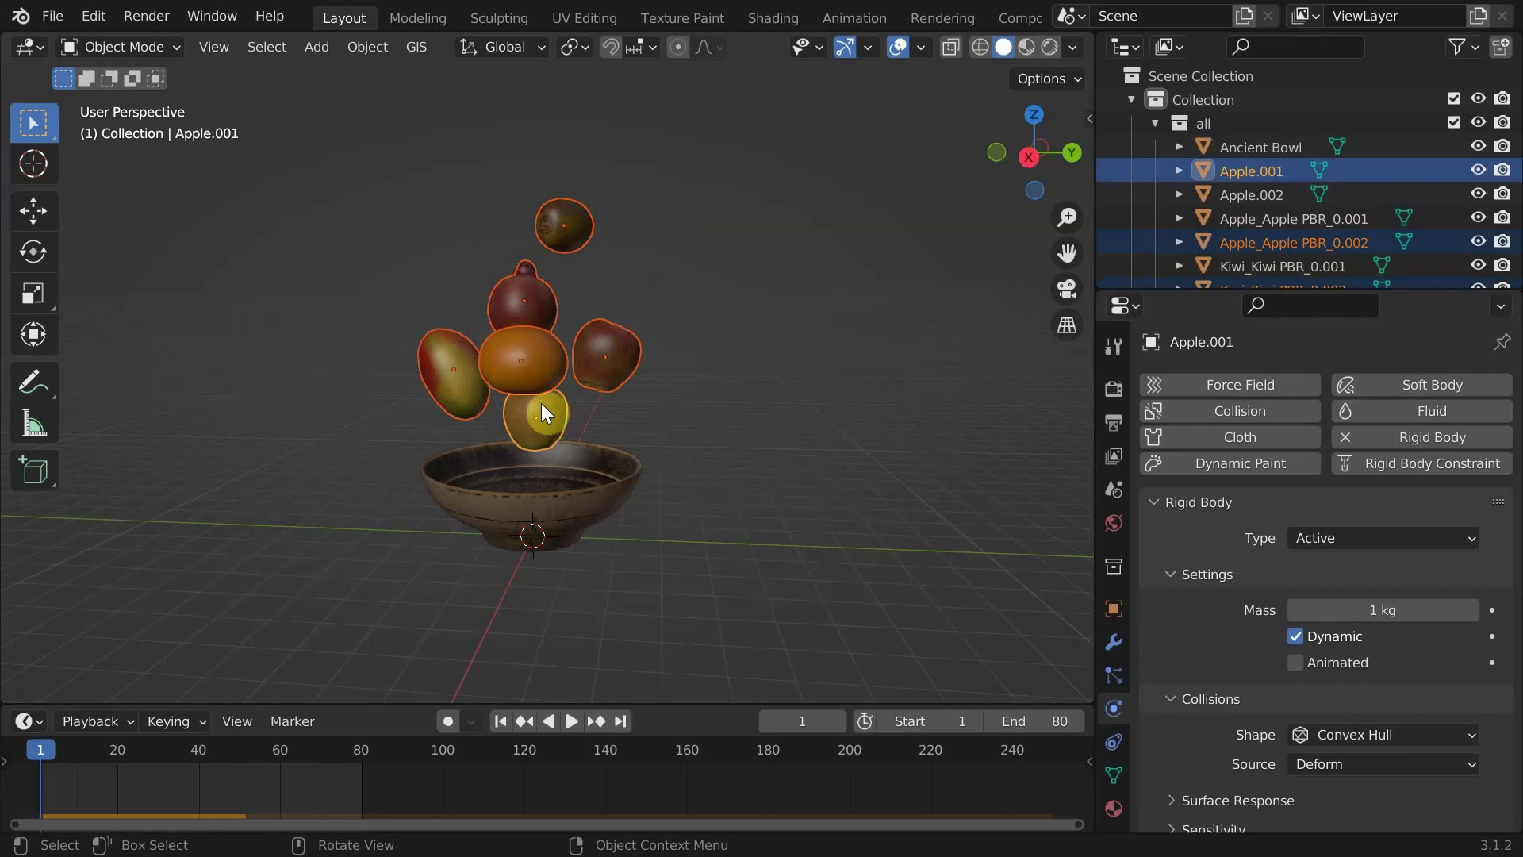
pyautogui.click(365, 49)
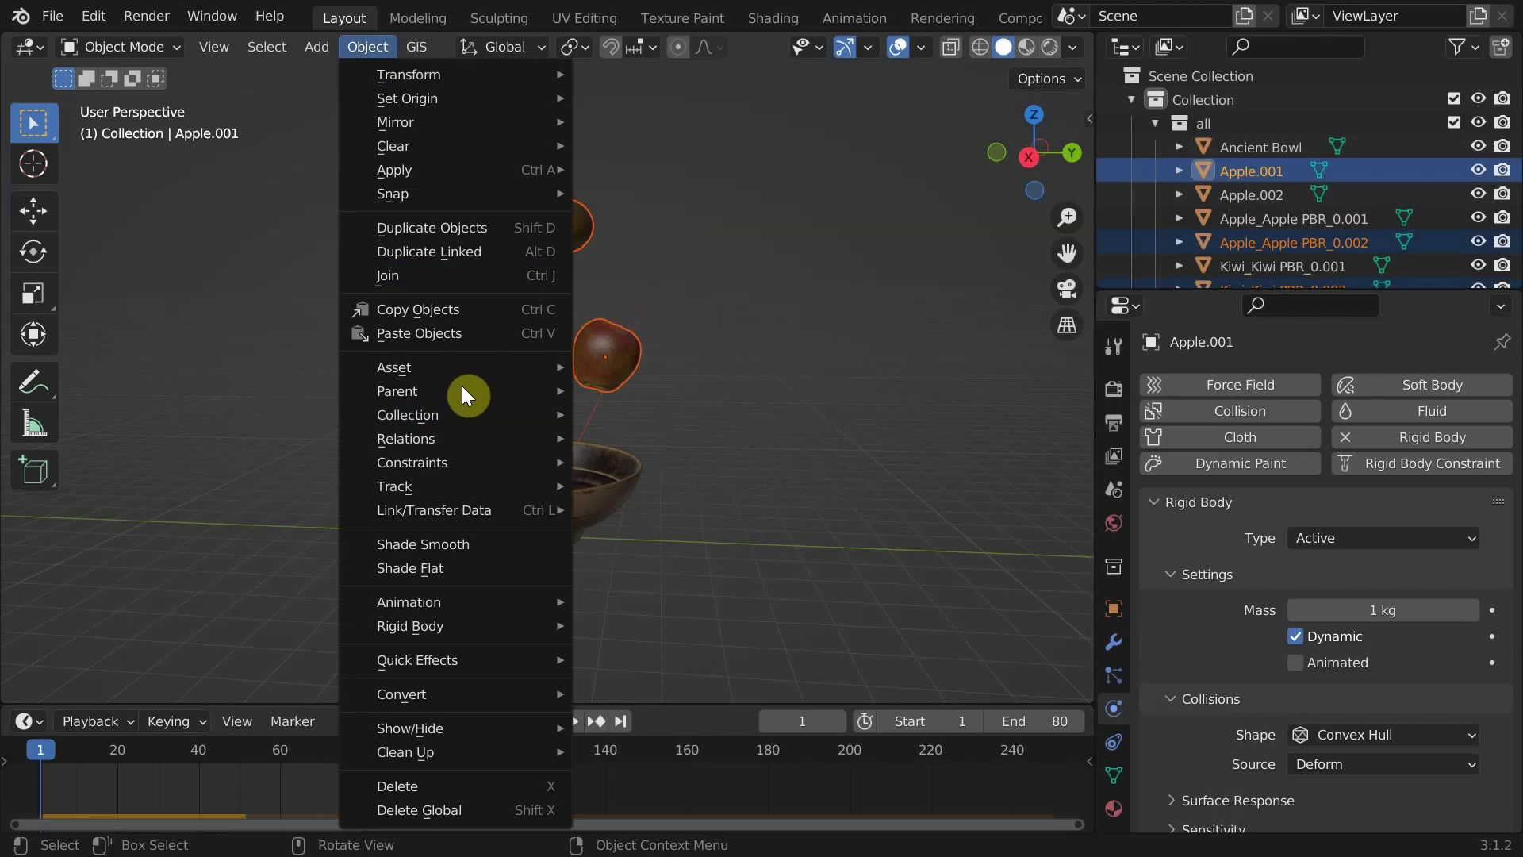
pyautogui.moveTo(470, 627)
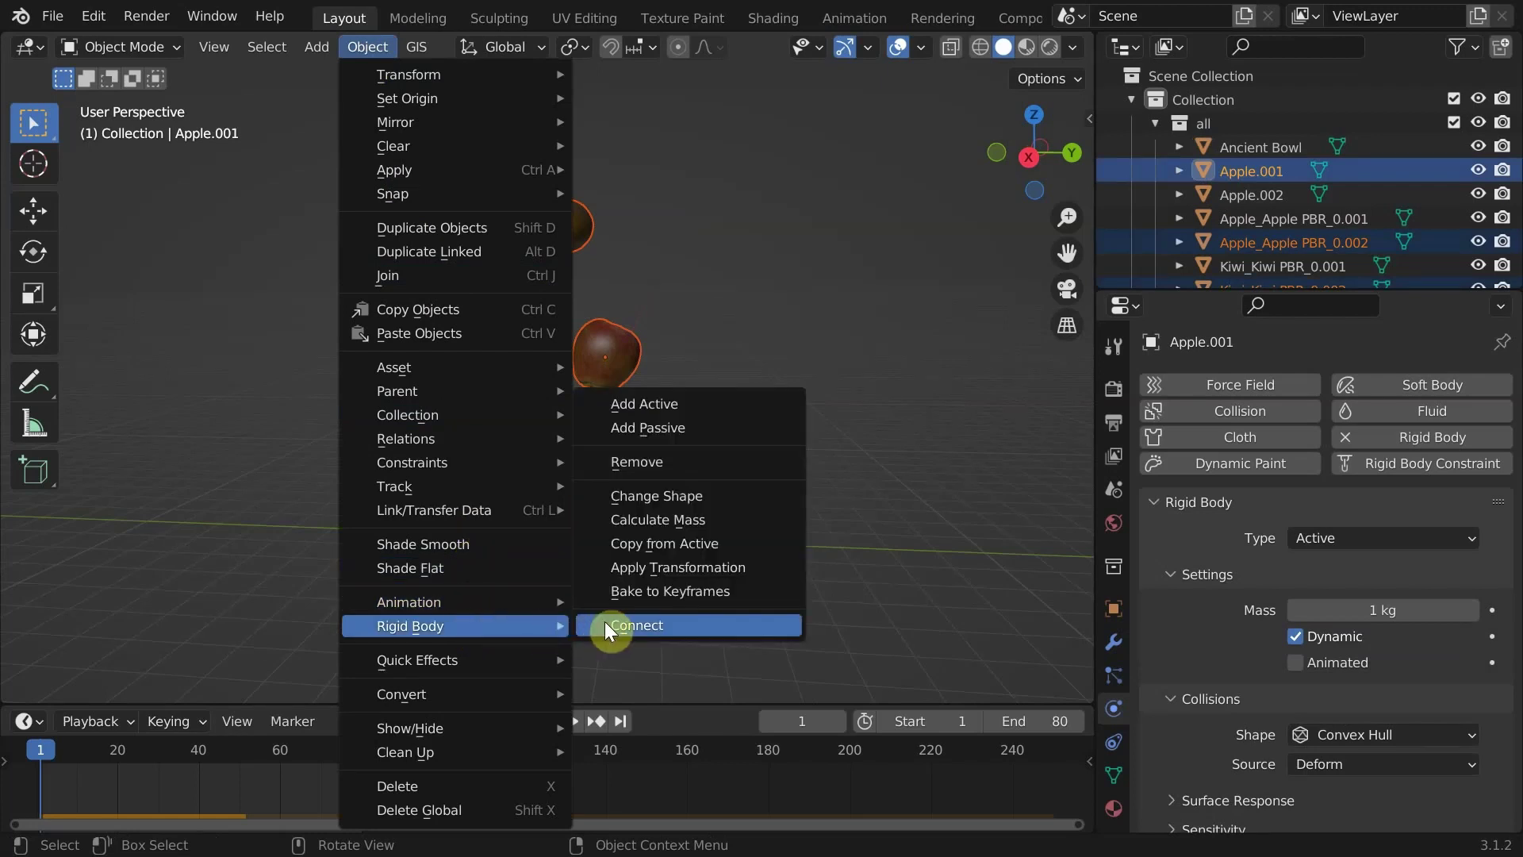
pyautogui.click(649, 549)
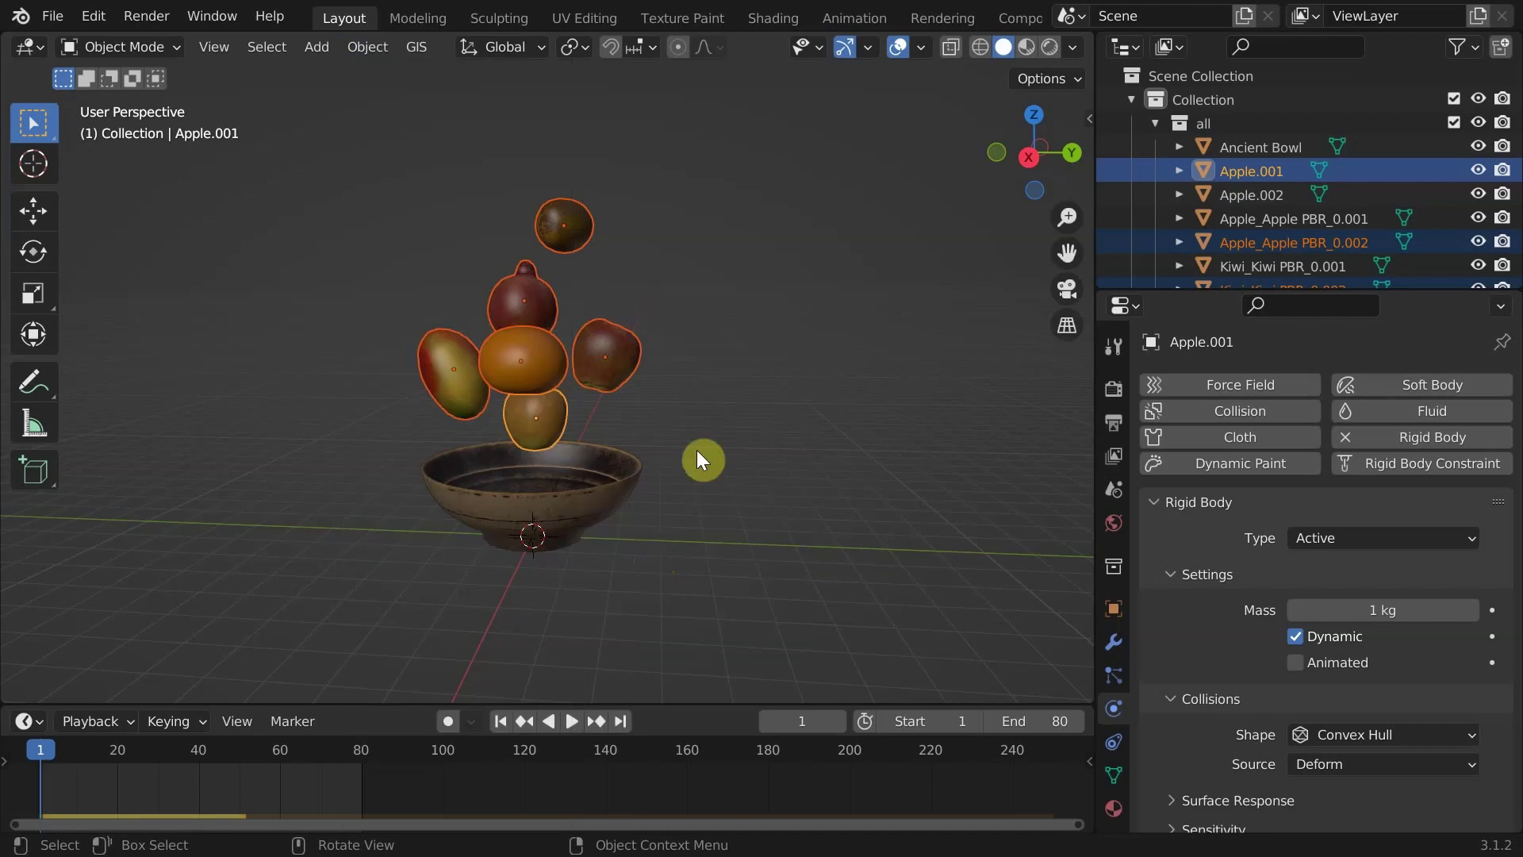
# Check the rigid body settings of each fruit one by one, leaving nothing selected.
pyautogui.click(564, 226)
pyautogui.click(537, 278)
pyautogui.click(462, 331)
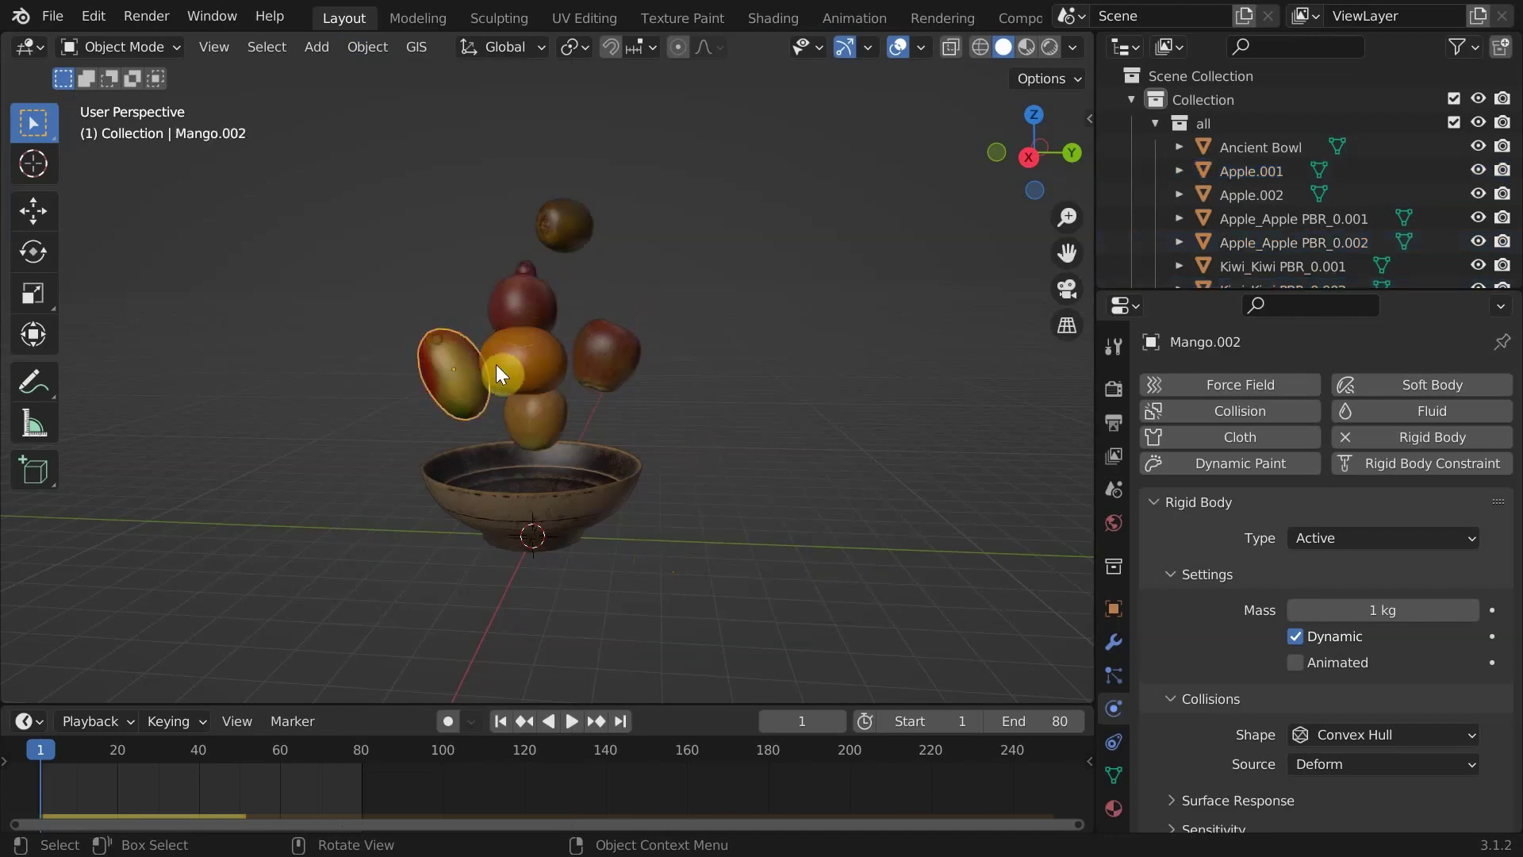
pyautogui.click(517, 363)
pyautogui.click(633, 363)
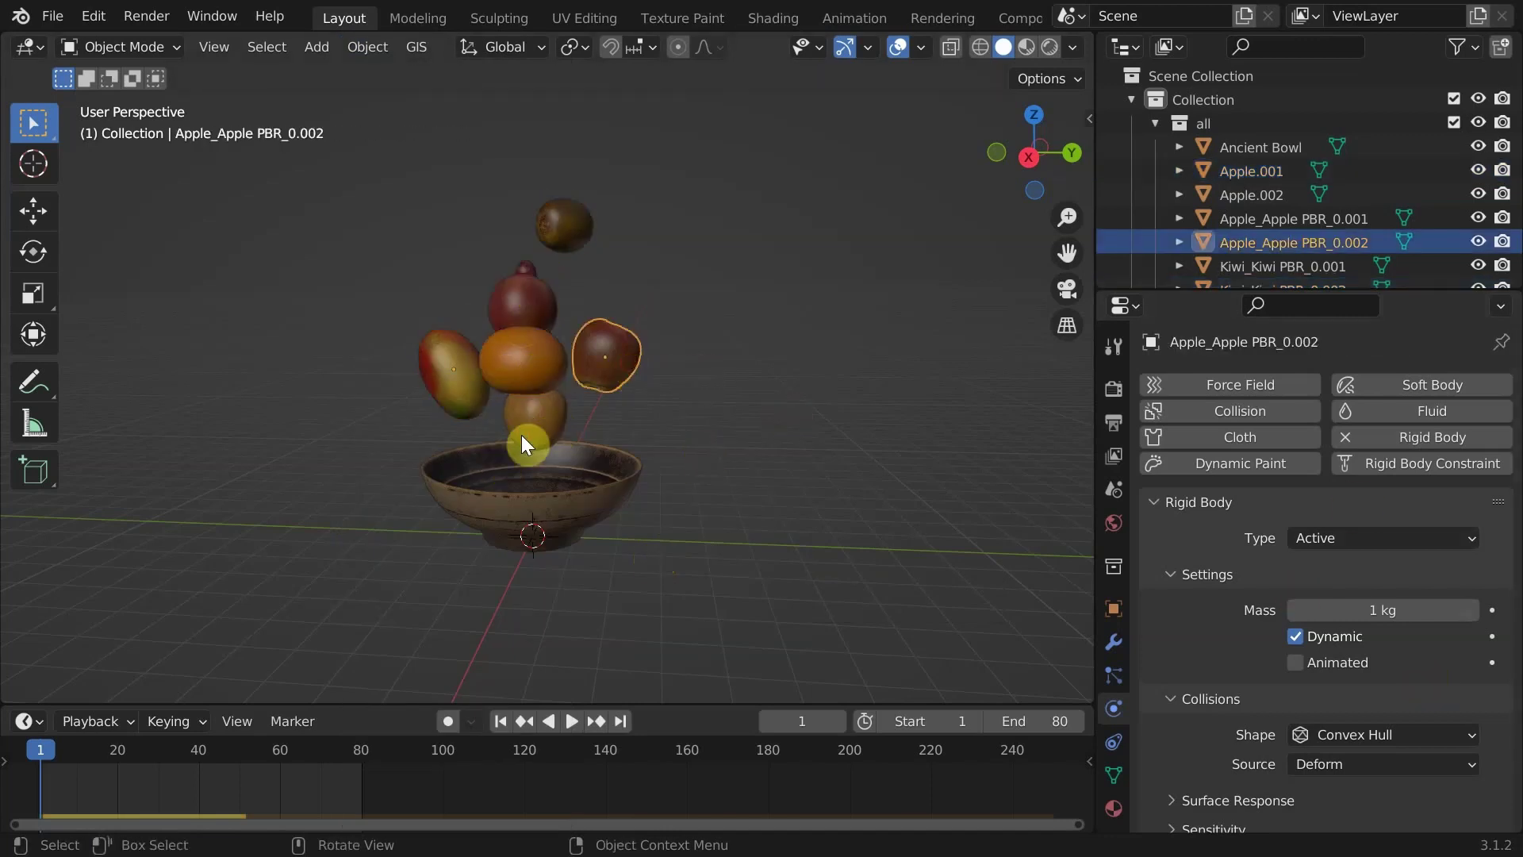
pyautogui.click(540, 428)
pyautogui.click(695, 411)
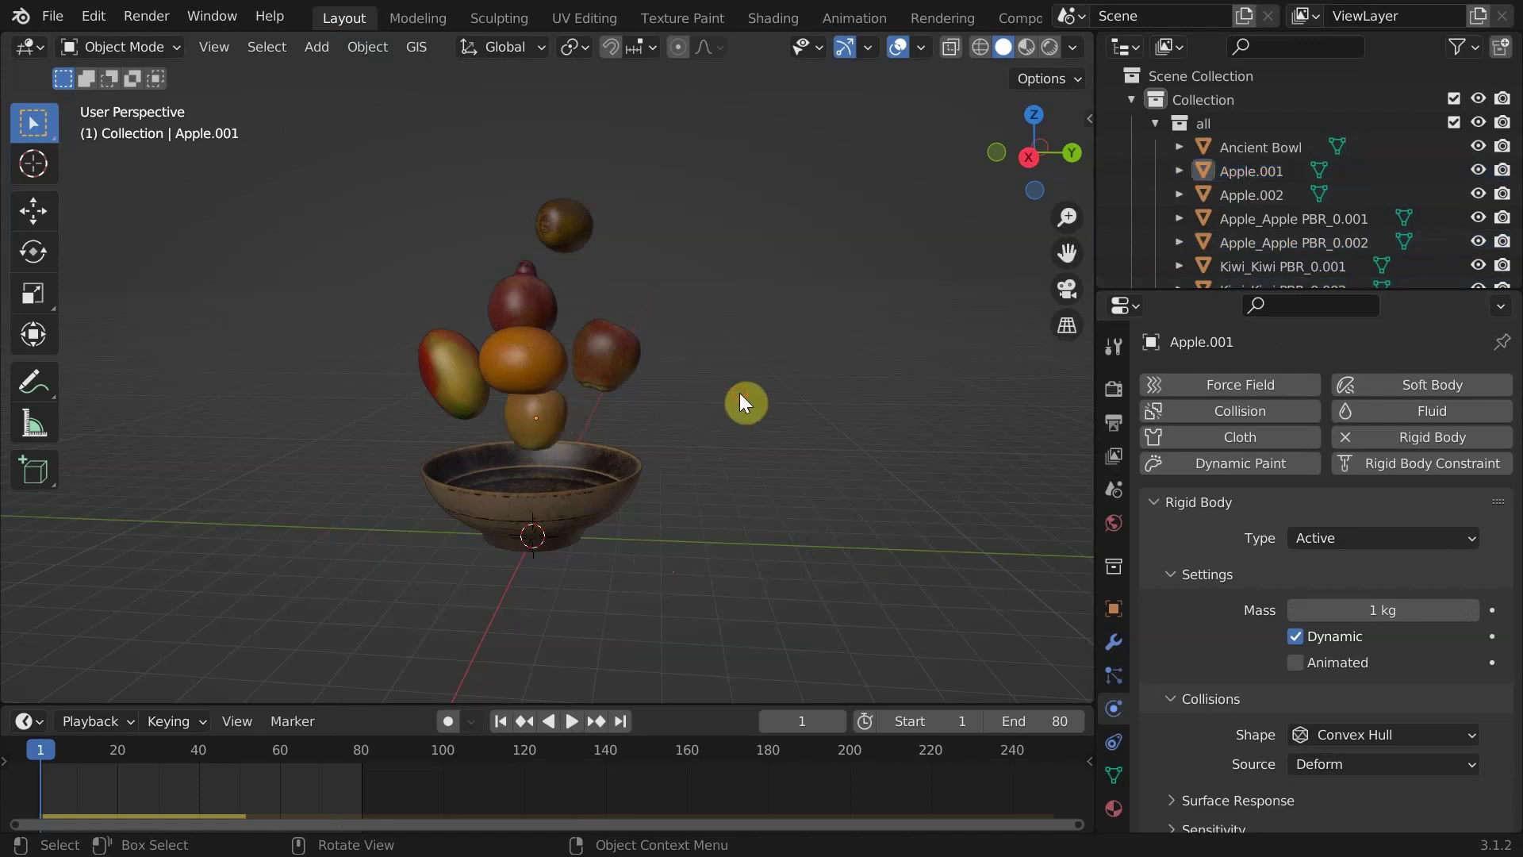
# Play the simulation of all fruits falling into the bowl and inspect the filled bowl from above.
pyautogui.press('space')
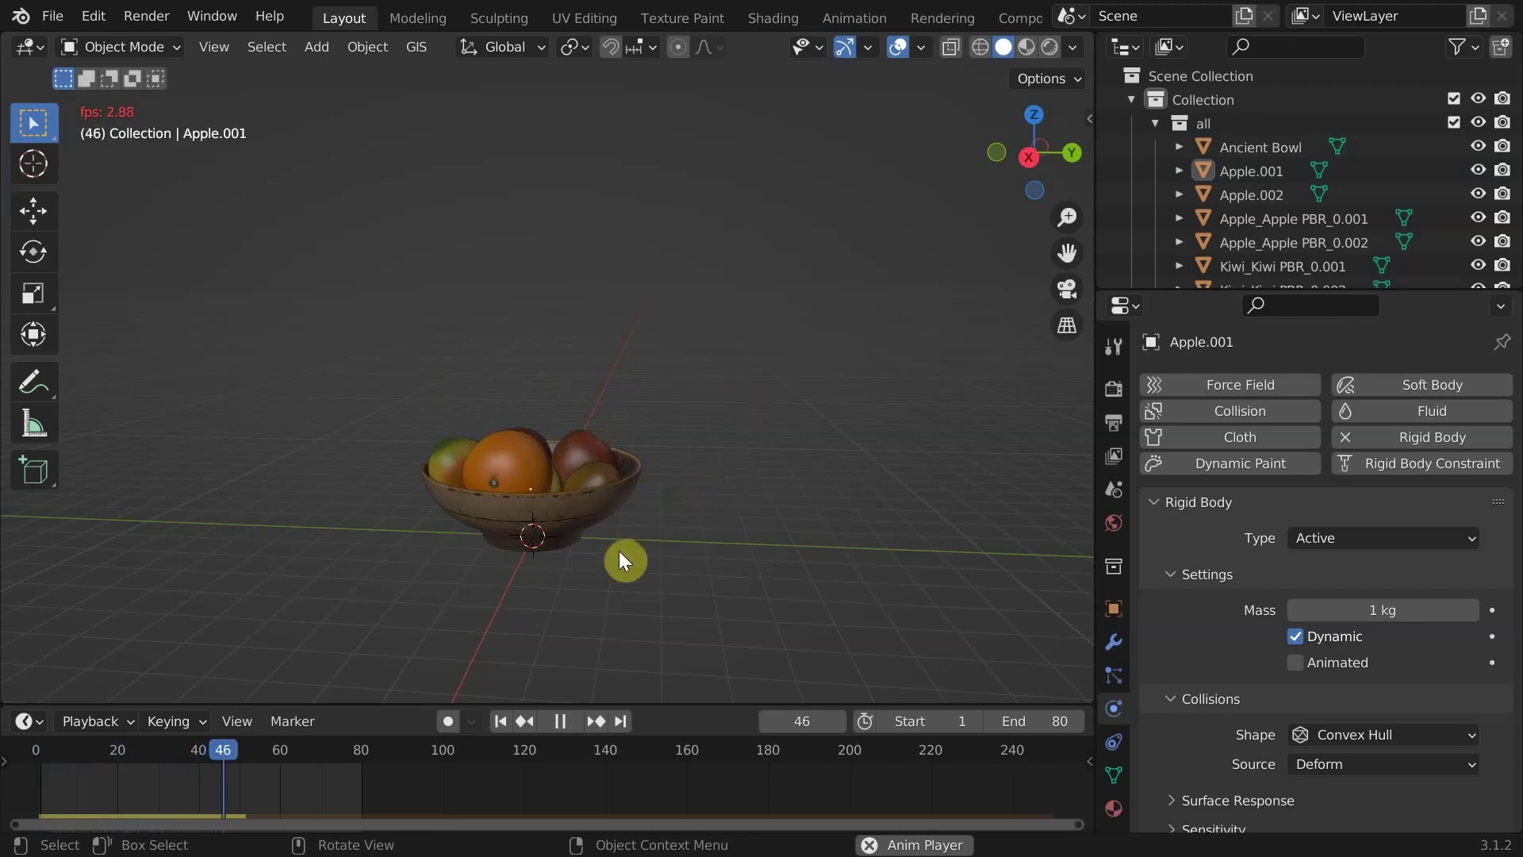
pyautogui.moveTo(619, 550); pyautogui.dragTo(609, 564, button='middle')
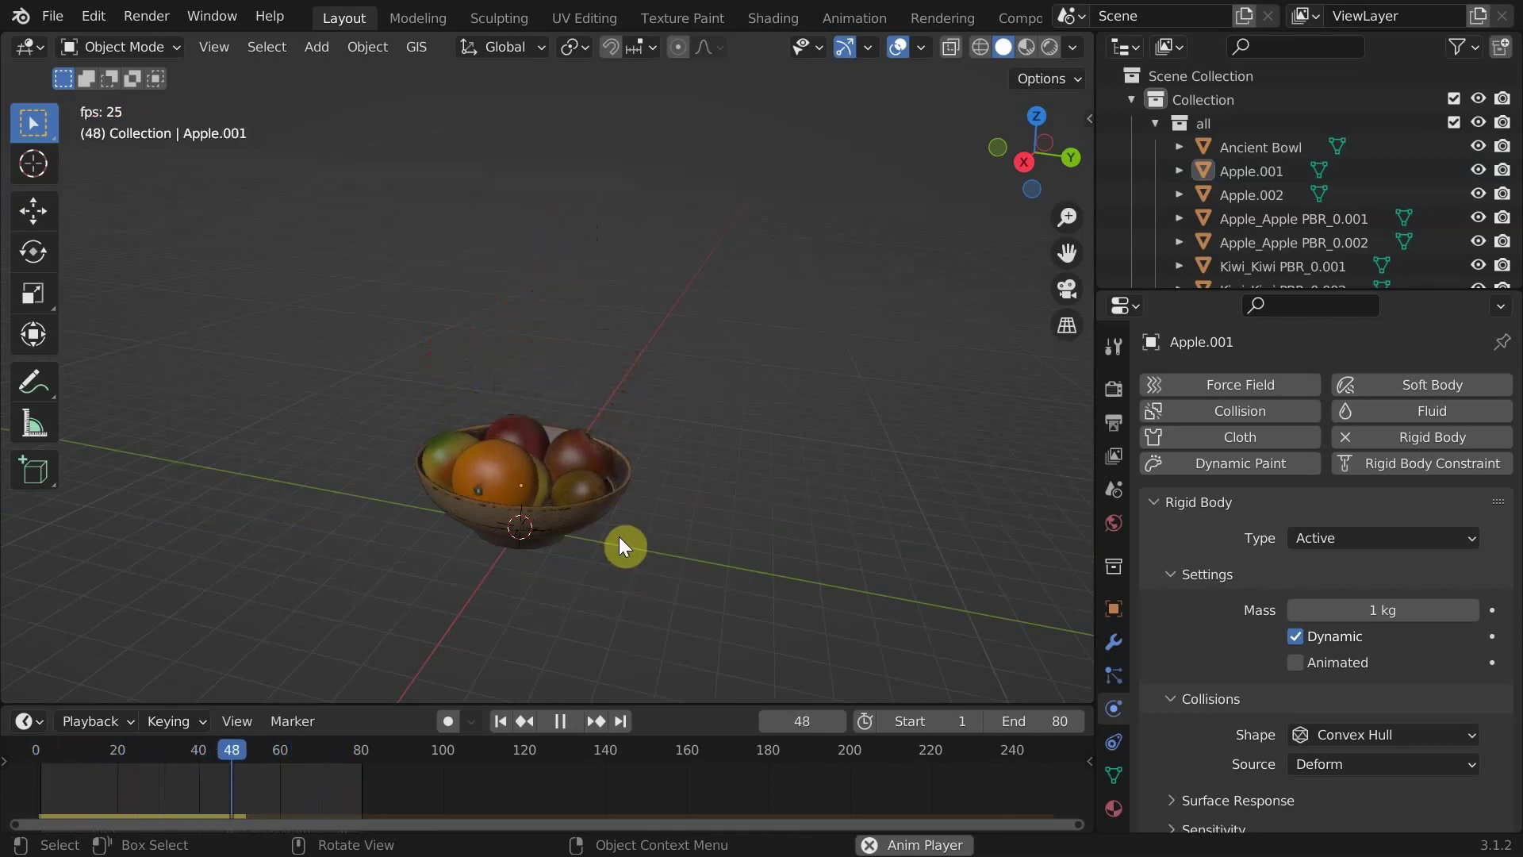
pyautogui.press('space')
pyautogui.moveTo(620, 521); pyautogui.dragTo(530, 507, button='middle')
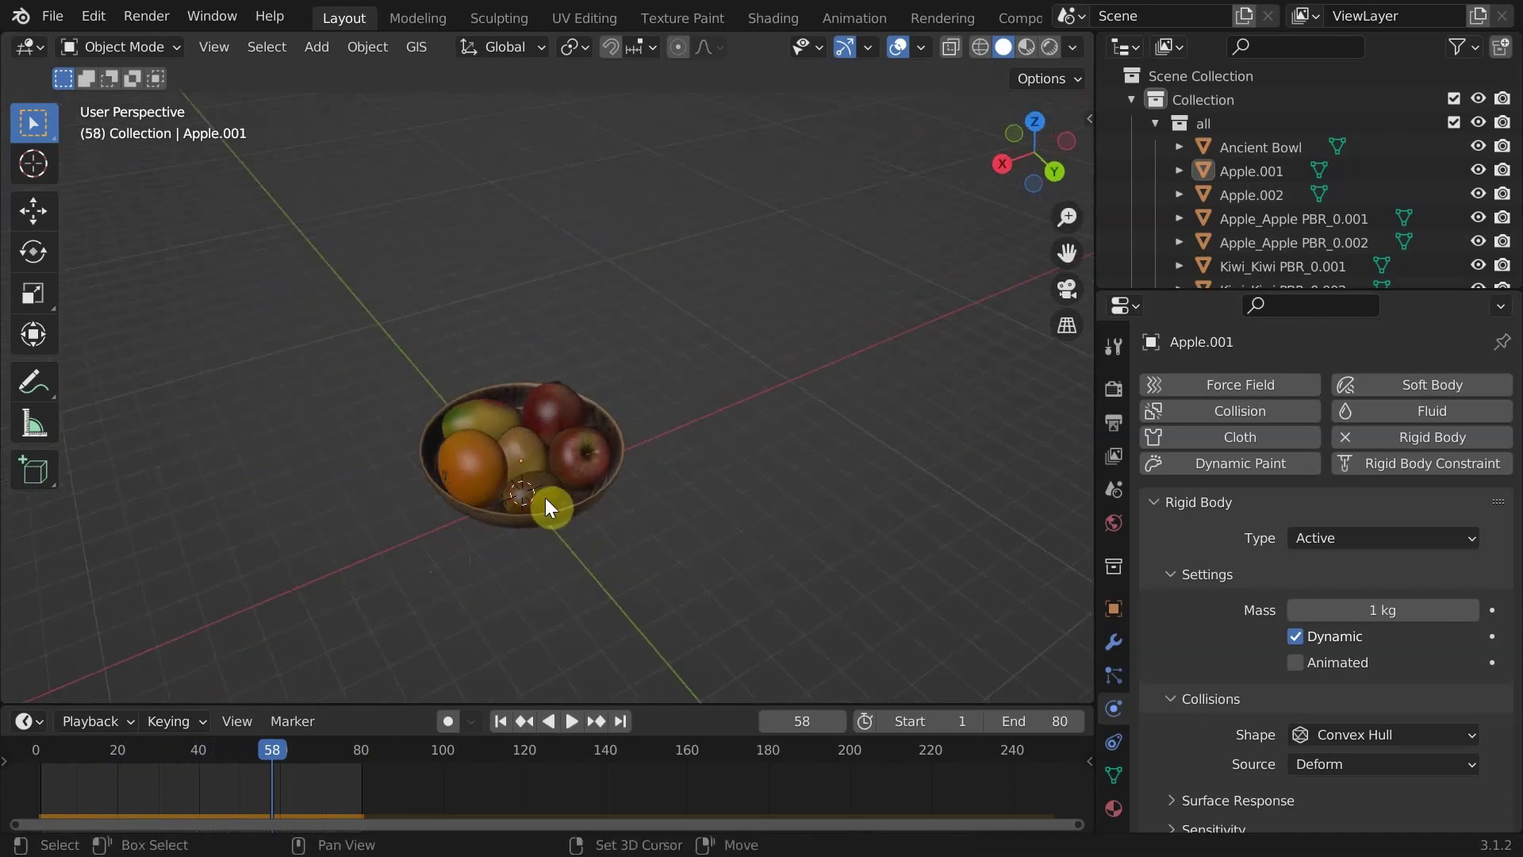
# Replay the fruit drop from frame 1, first in the view from above and again in a low side view.
pyautogui.hotkey('shift', 'Left')
pyautogui.press('space')
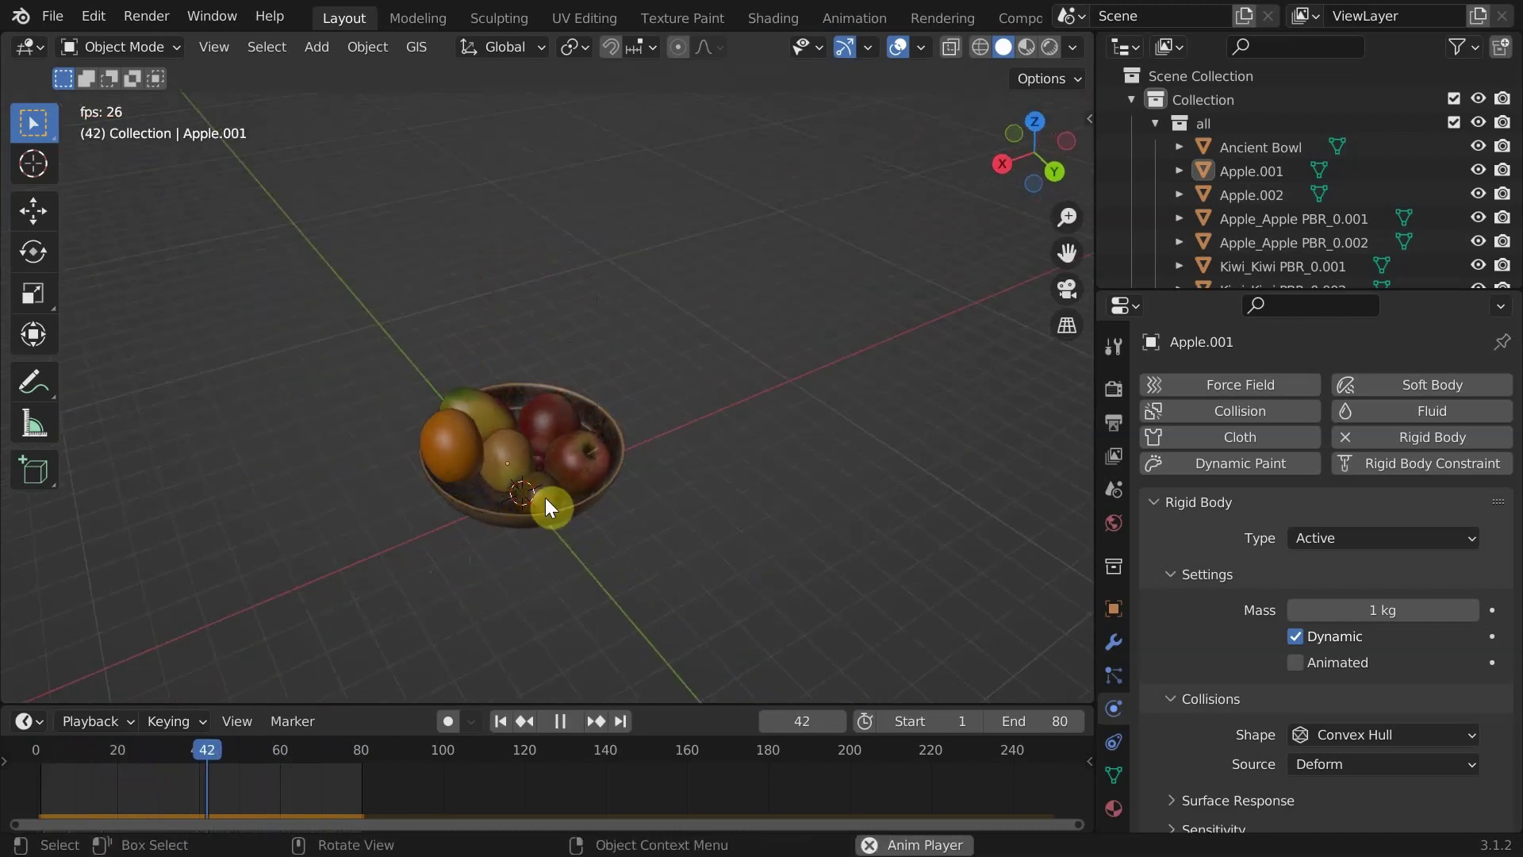
pyautogui.press('space')
pyautogui.moveTo(571, 494); pyautogui.dragTo(696, 456, button='middle')
pyautogui.hotkey('shift', 'Left')
pyautogui.press('space')
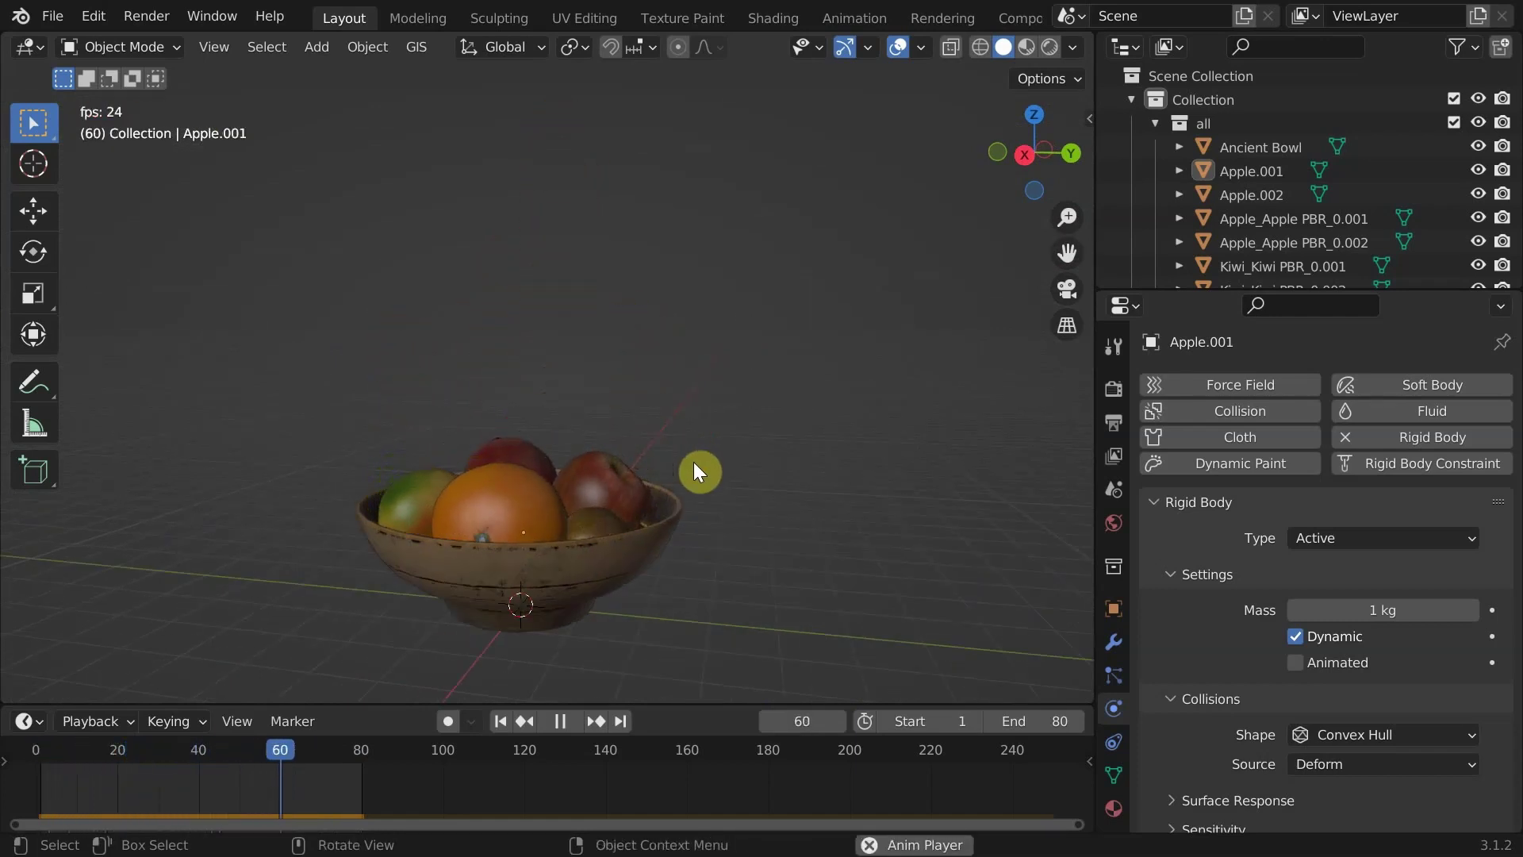
# Replay the fruit drop from frame 1, stop it near the end and inspect the fruits in the bowl from above.
pyautogui.press('space')
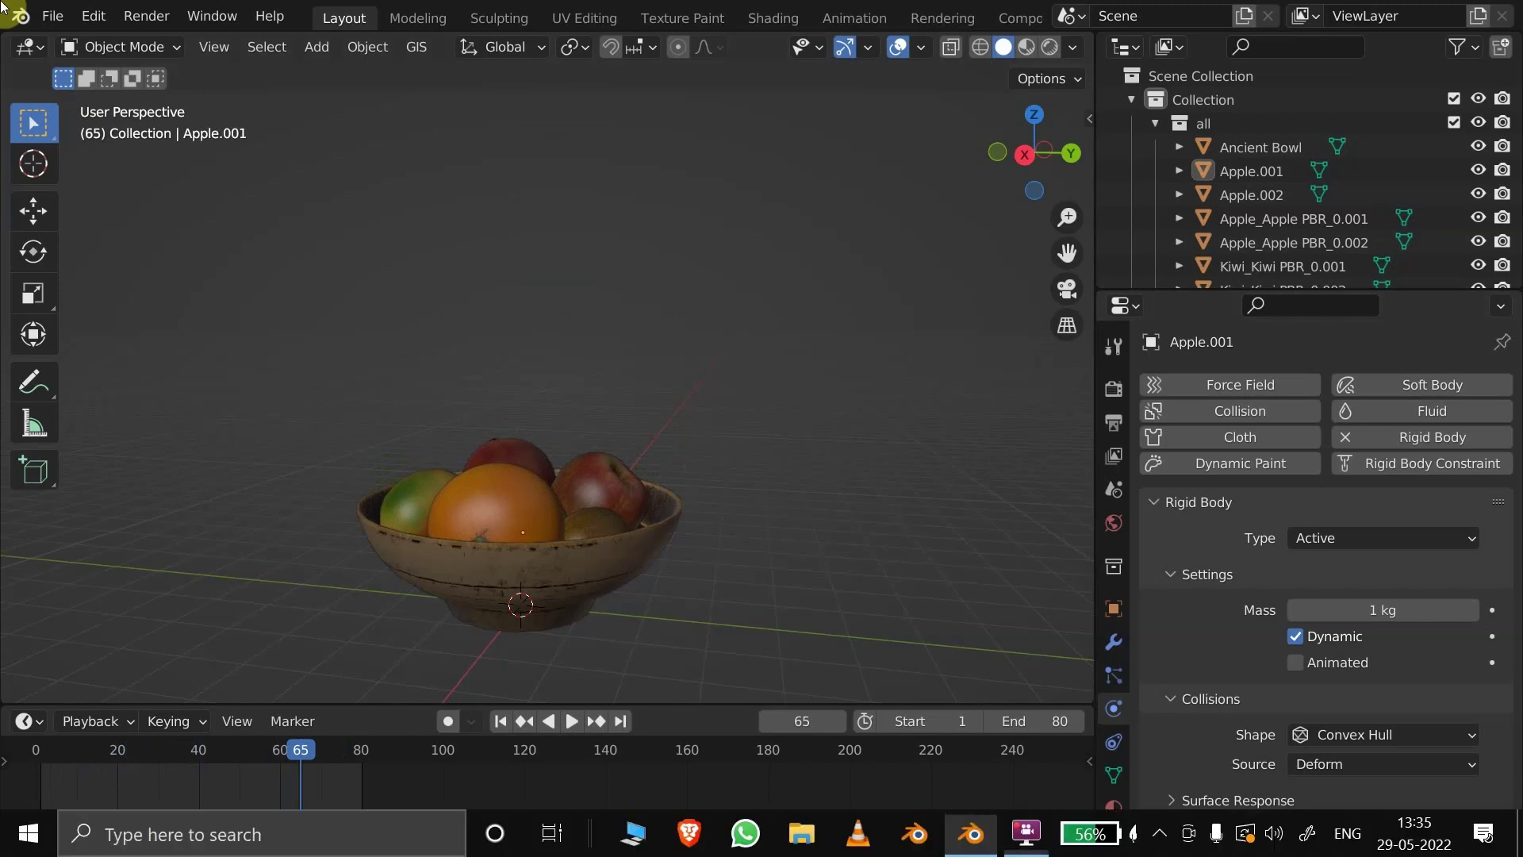
pyautogui.hotkey('shift', 'Left')
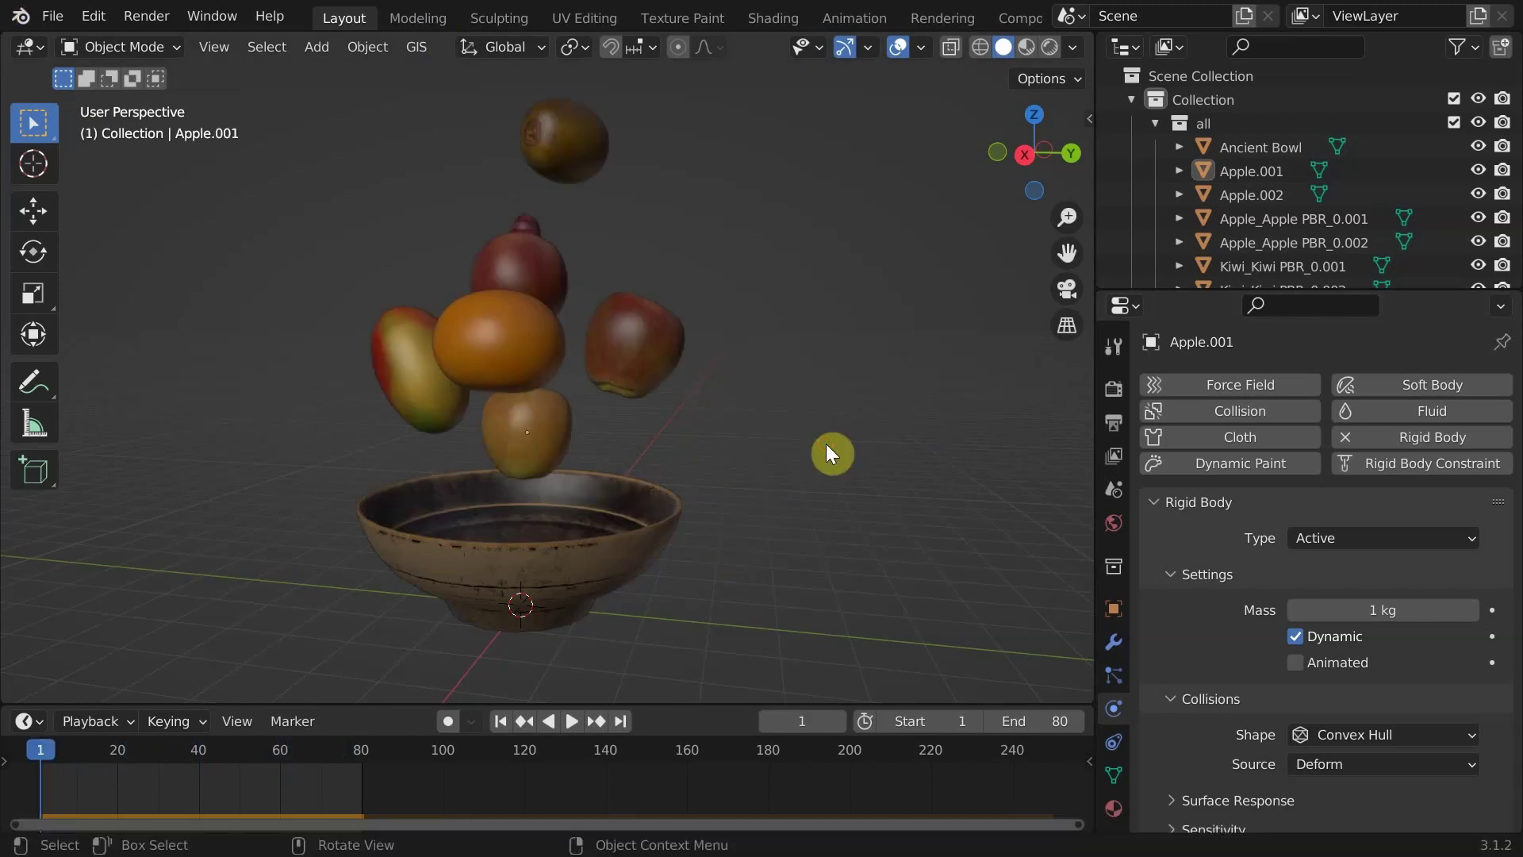
pyautogui.press('space')
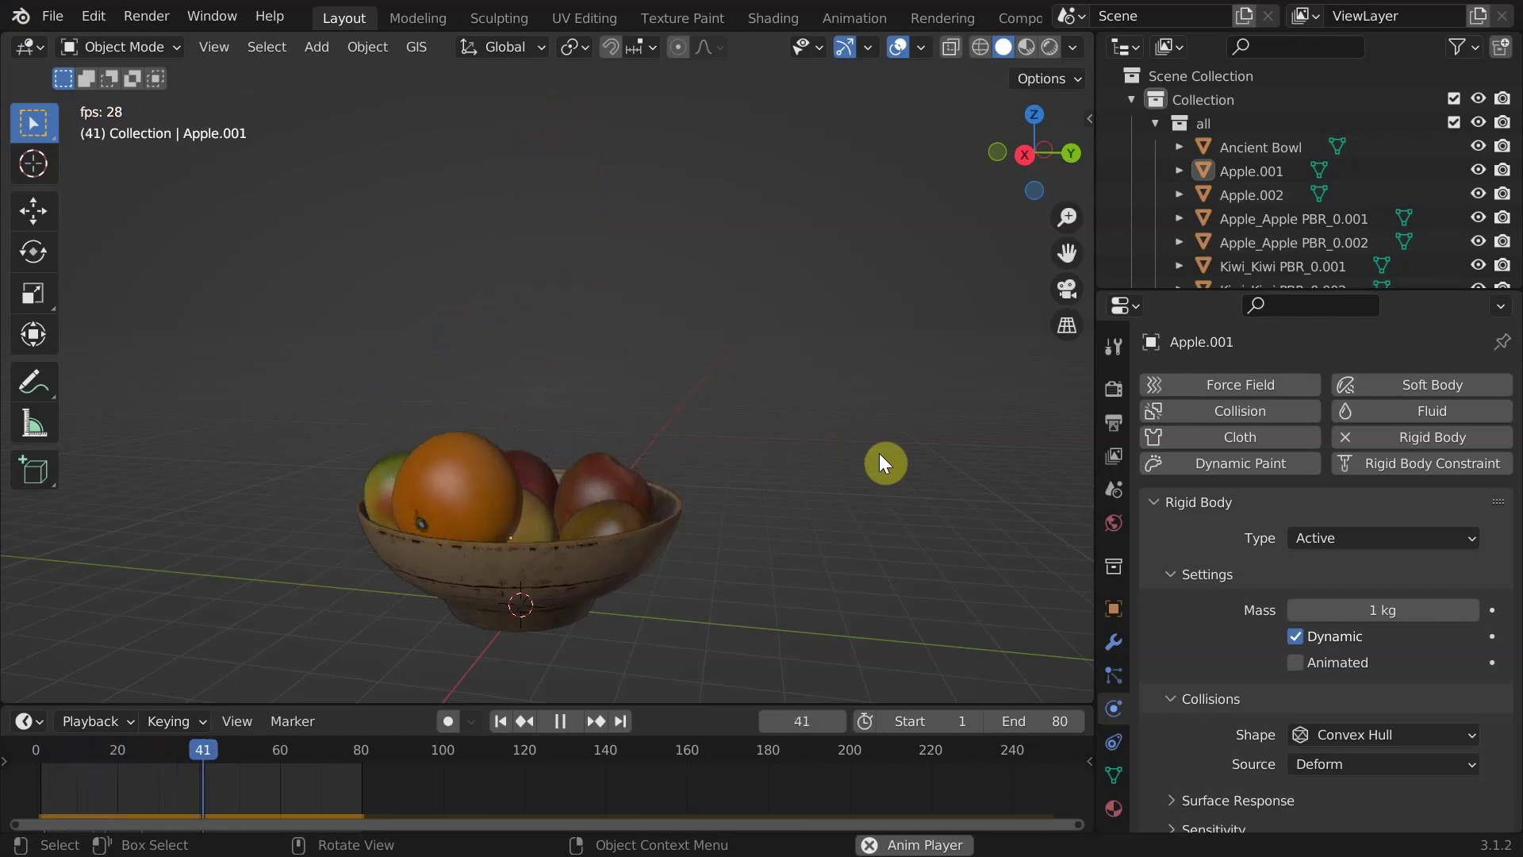
pyautogui.press('space')
pyautogui.moveTo(668, 503); pyautogui.dragTo(570, 624, button='middle')
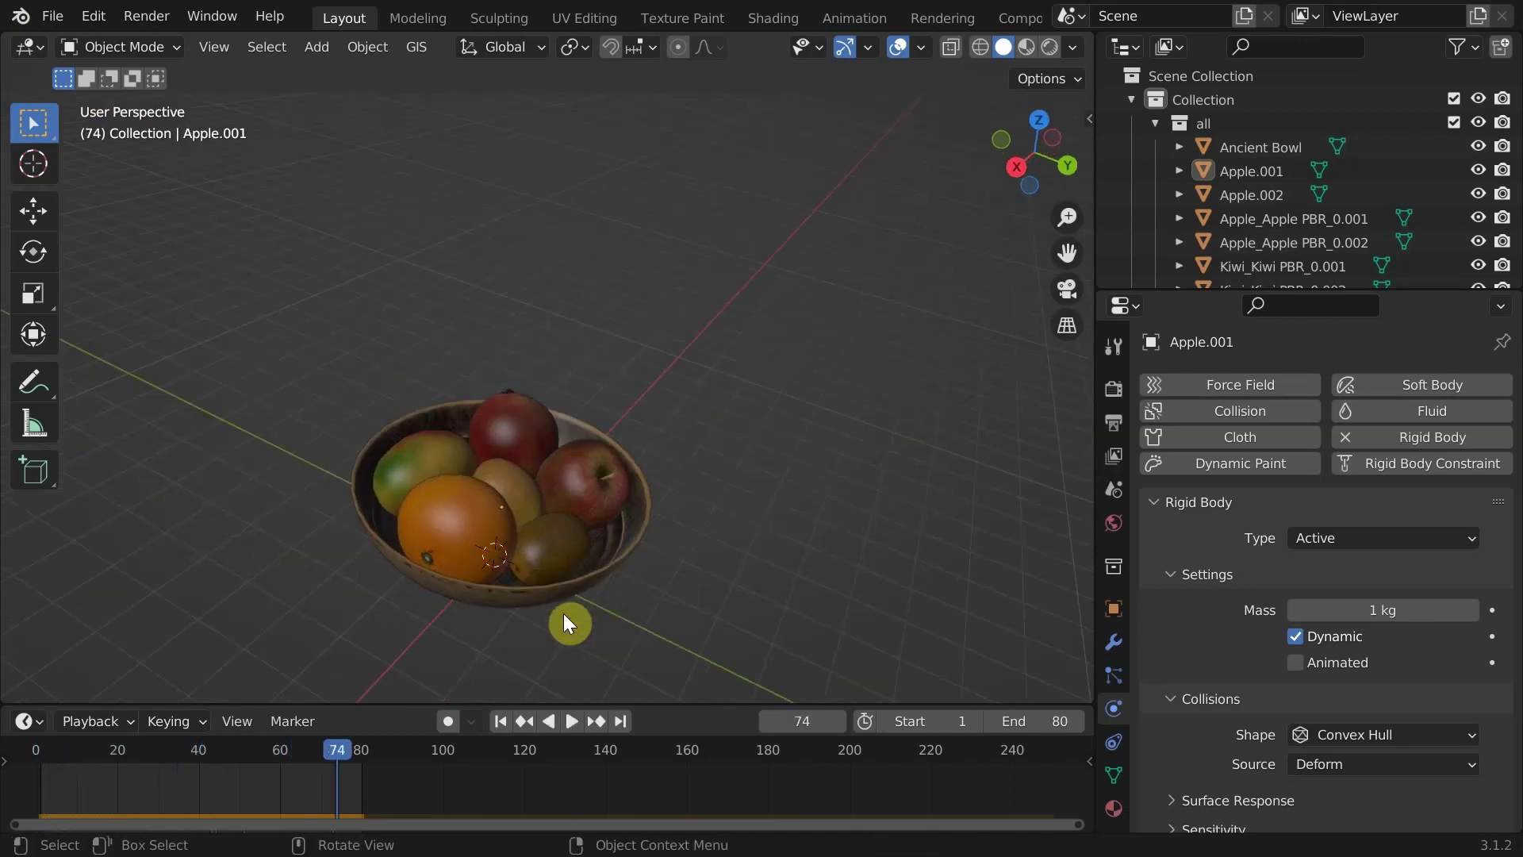
# Advance the simulation to frame 80, select all the fruits and apply their visual transform.
pyautogui.press('space')
pyautogui.moveTo(778, 514); pyautogui.dragTo(856, 435, button='middle')
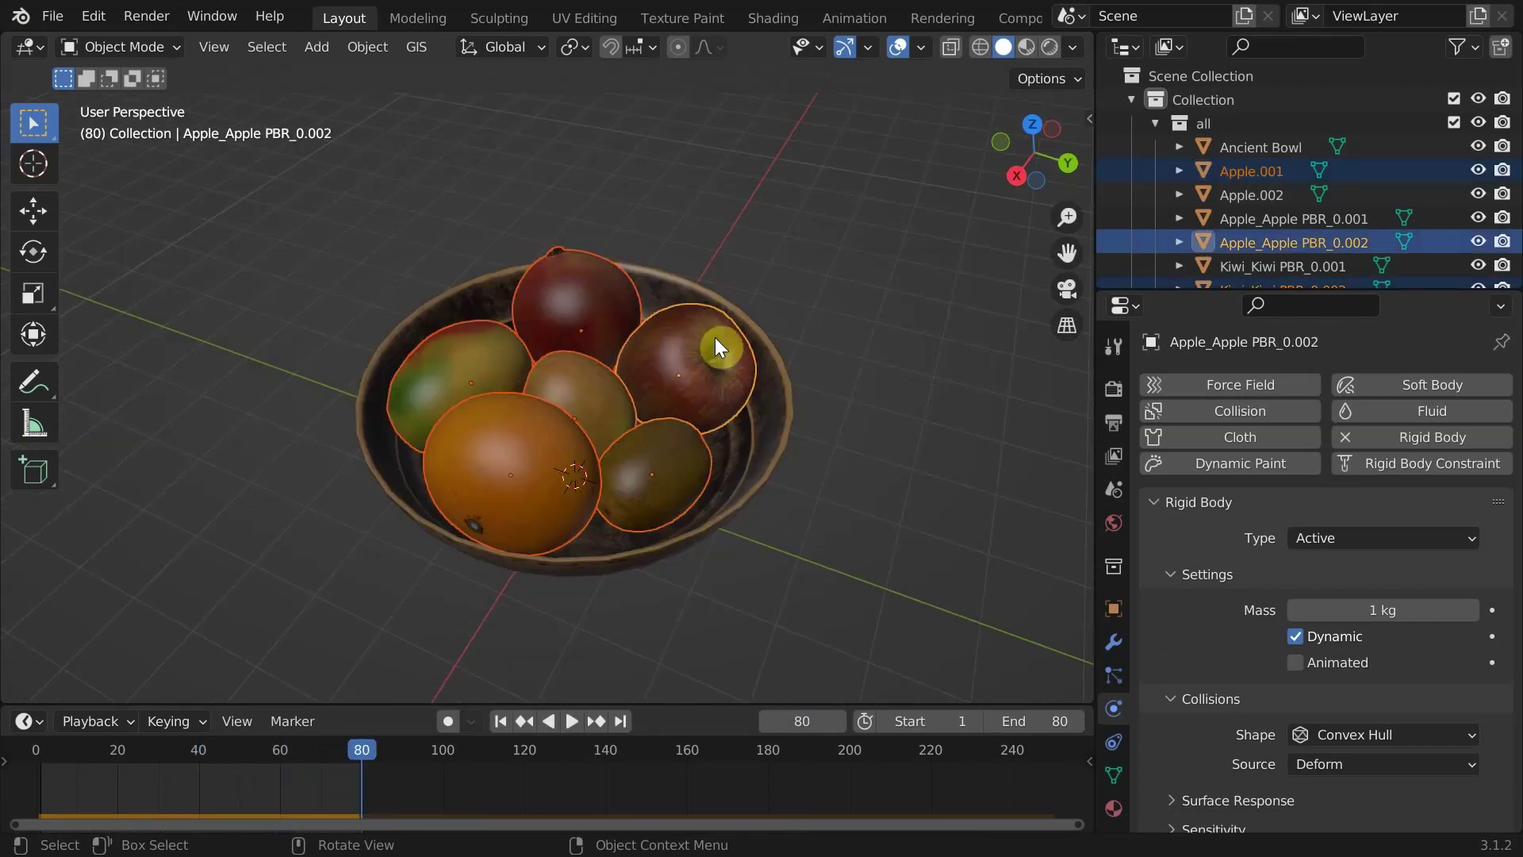
pyautogui.hotkey('ctrl', 'a')
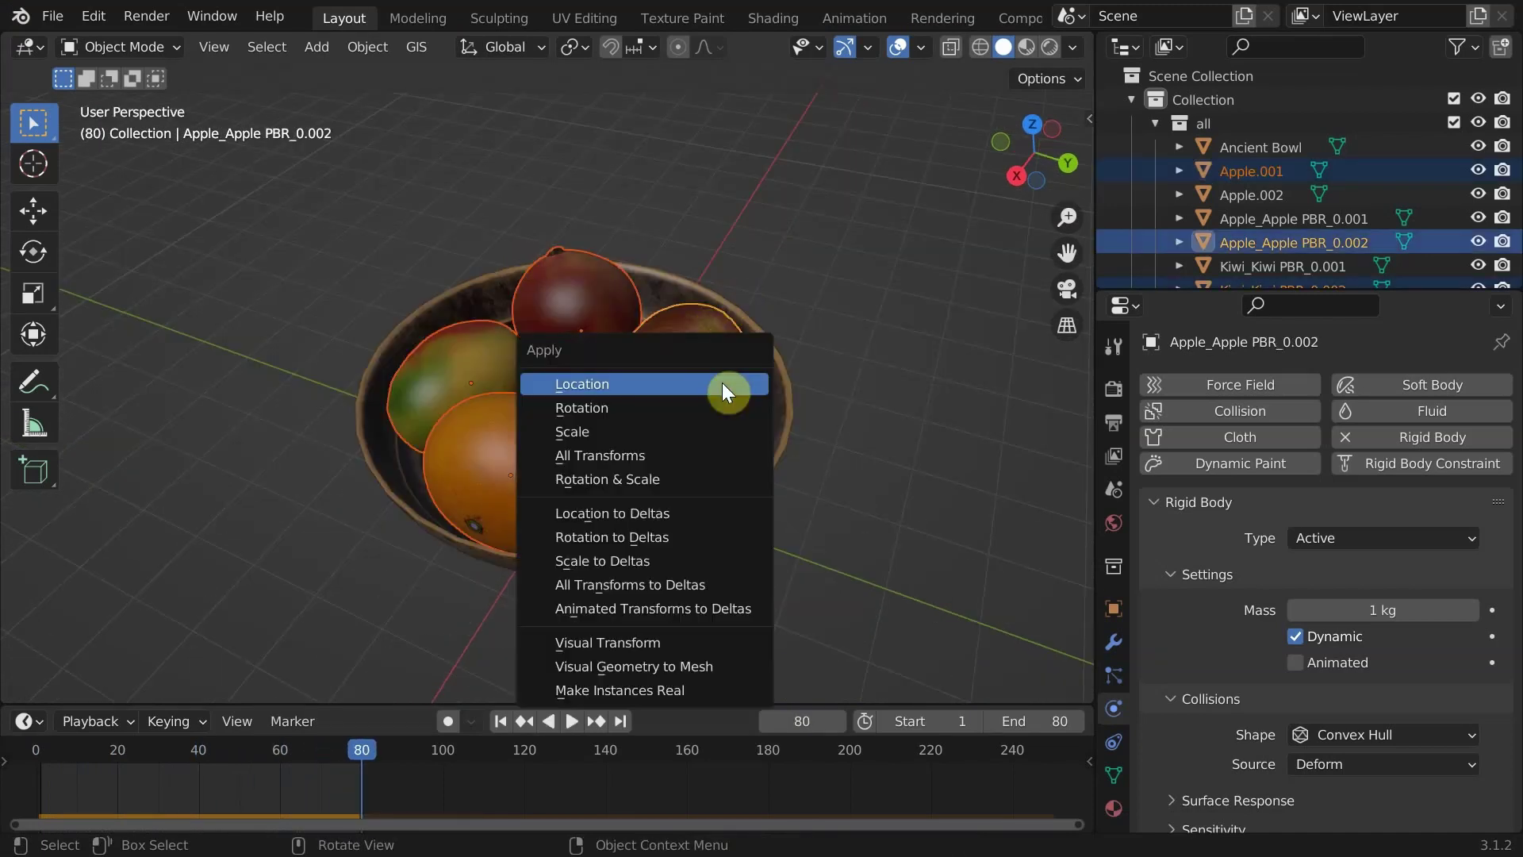
pyautogui.click(647, 656)
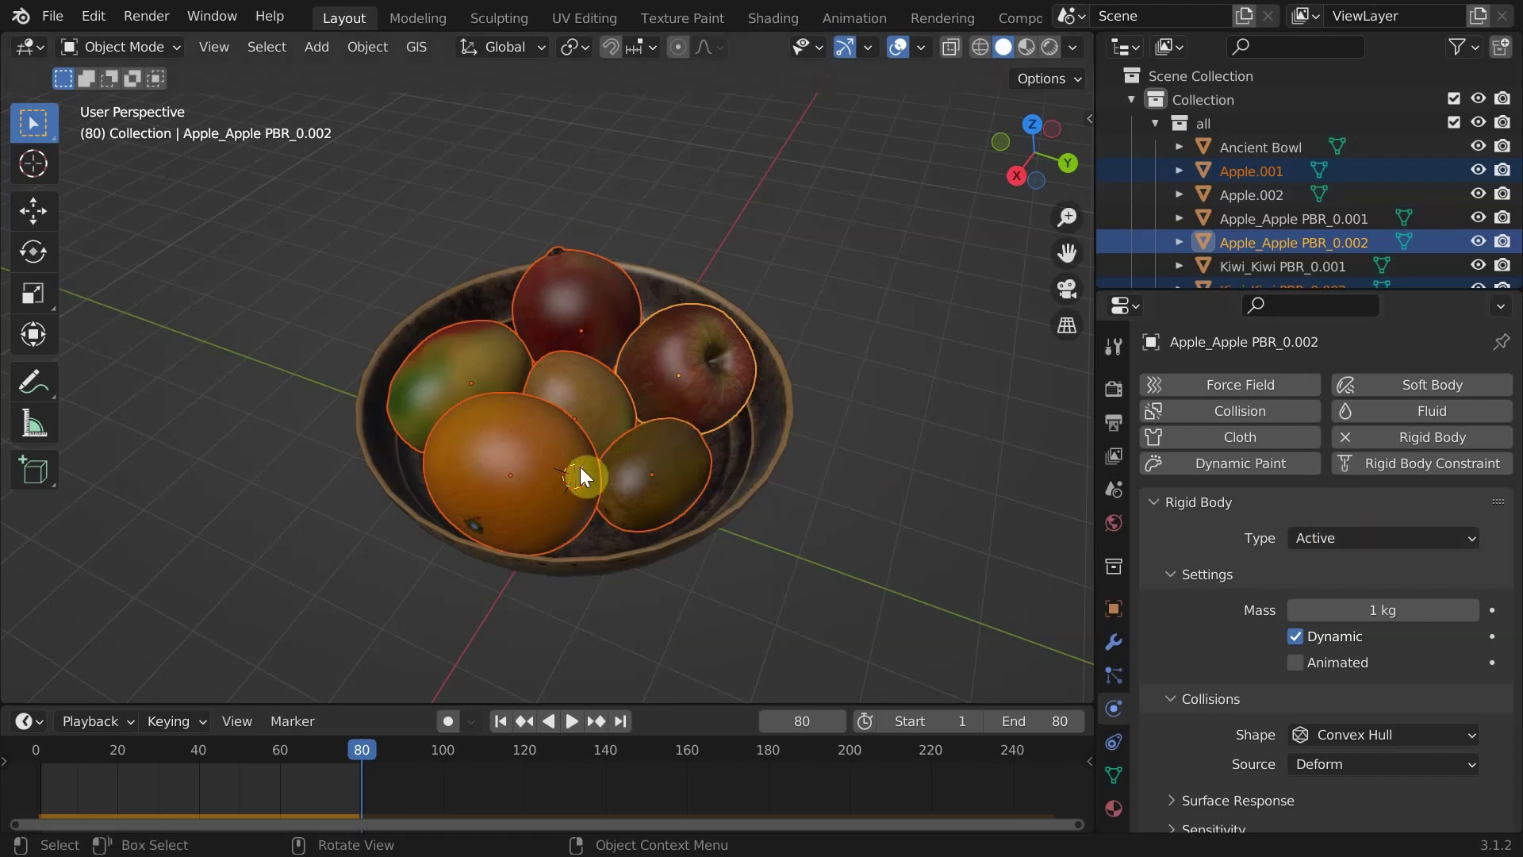
# Set the mandarin orange's rigid body type to Passive.
pyautogui.click(537, 474)
pyautogui.click(1402, 539)
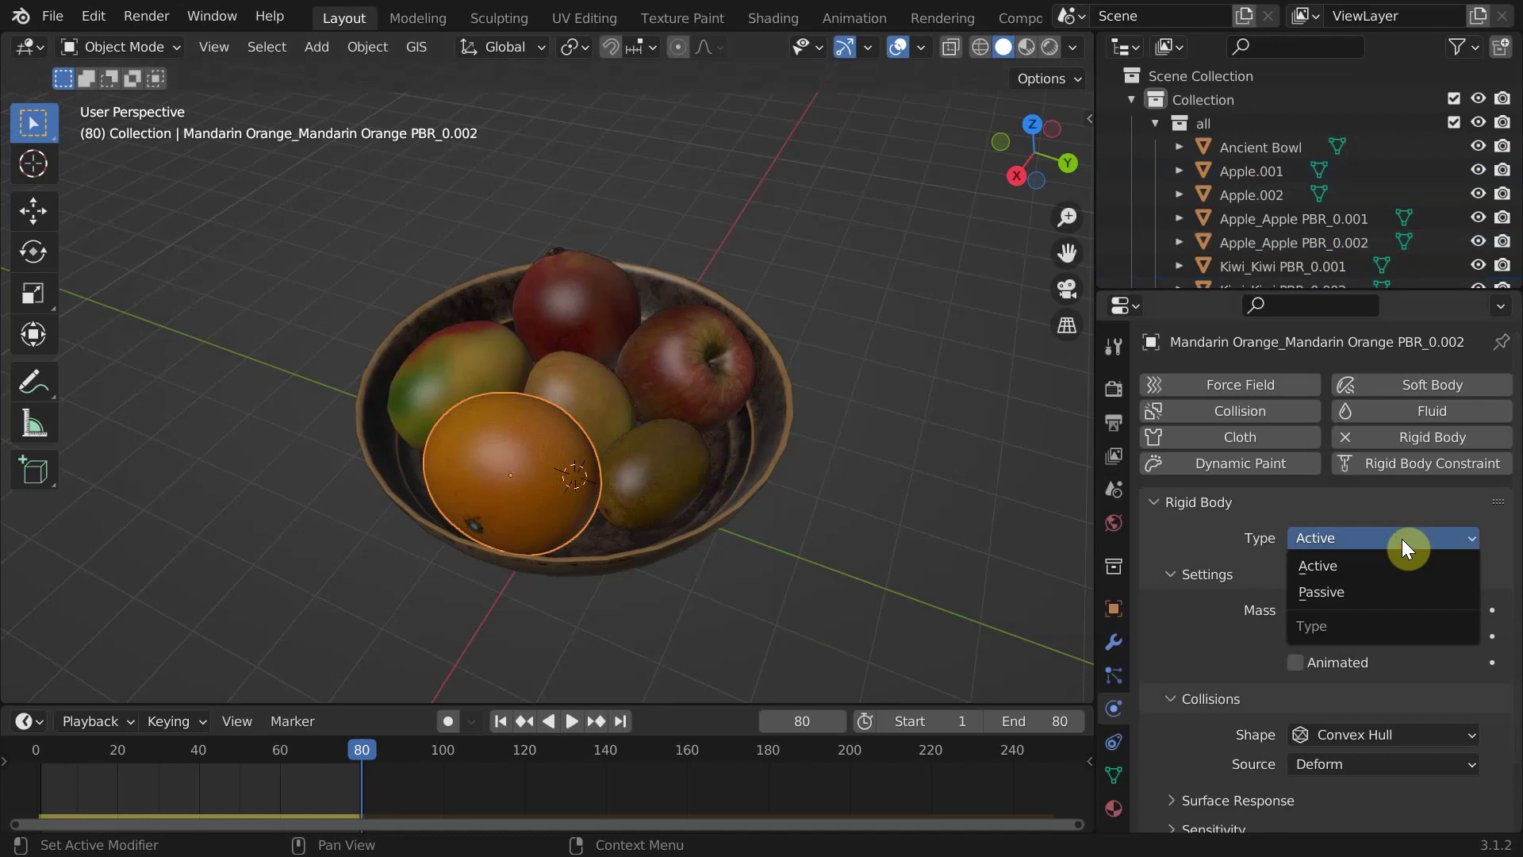
pyautogui.click(1363, 592)
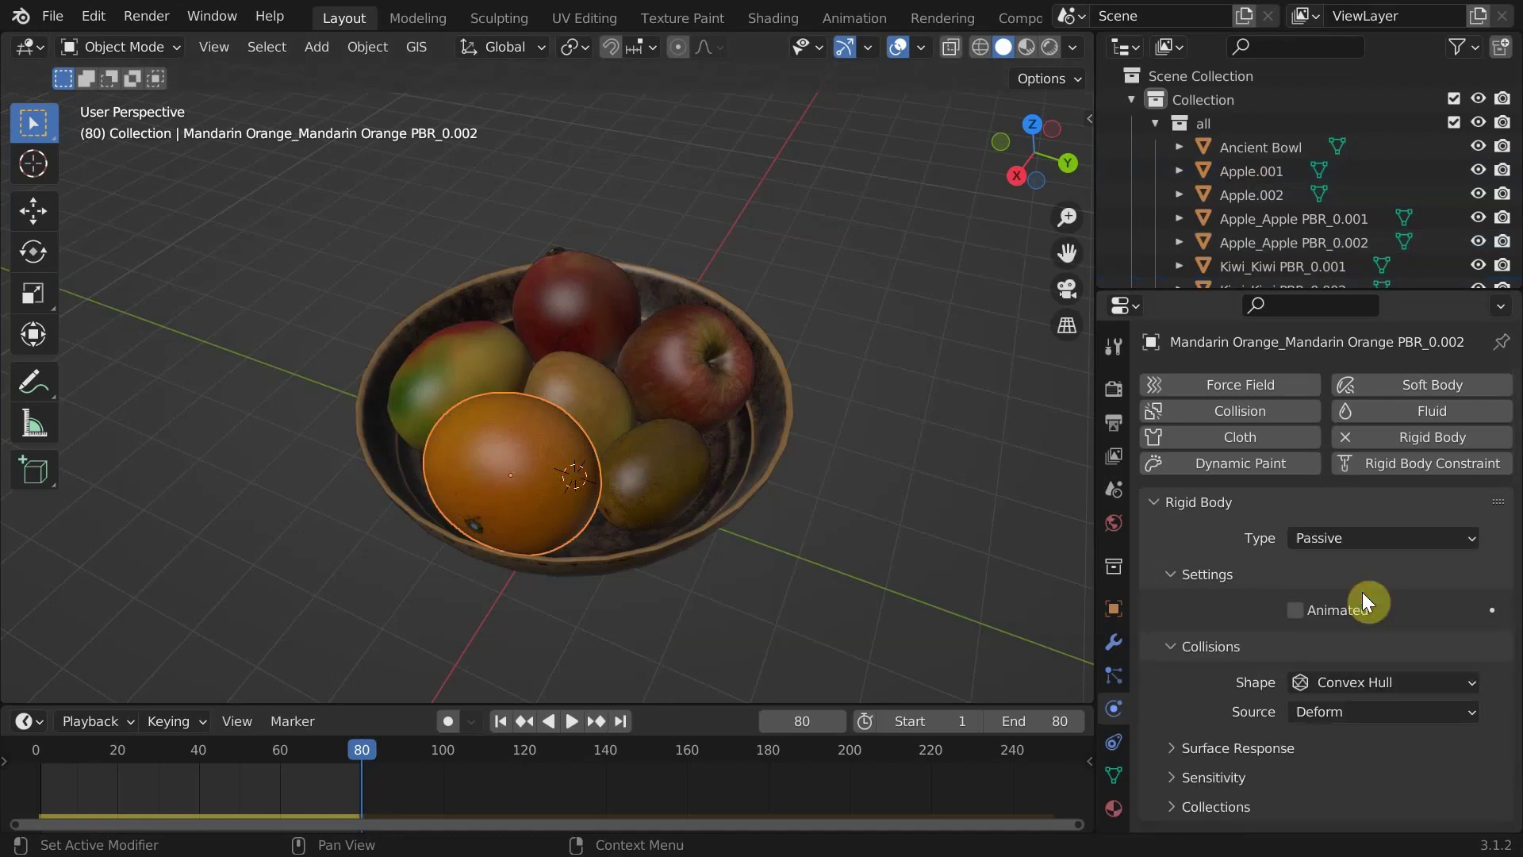
# Select all the fruits with the mandarin orange active and copy its rigid body settings to the others.
pyautogui.keyDown('shift'); pyautogui.click(476, 368); pyautogui.keyUp('shift')
pyautogui.keyDown('shift'); pyautogui.click(591, 317); pyautogui.keyUp('shift')
pyautogui.keyDown('shift'); pyautogui.click(645, 381); pyautogui.keyUp('shift')
pyautogui.keyDown('shift'); pyautogui.click(646, 445); pyautogui.keyUp('shift')
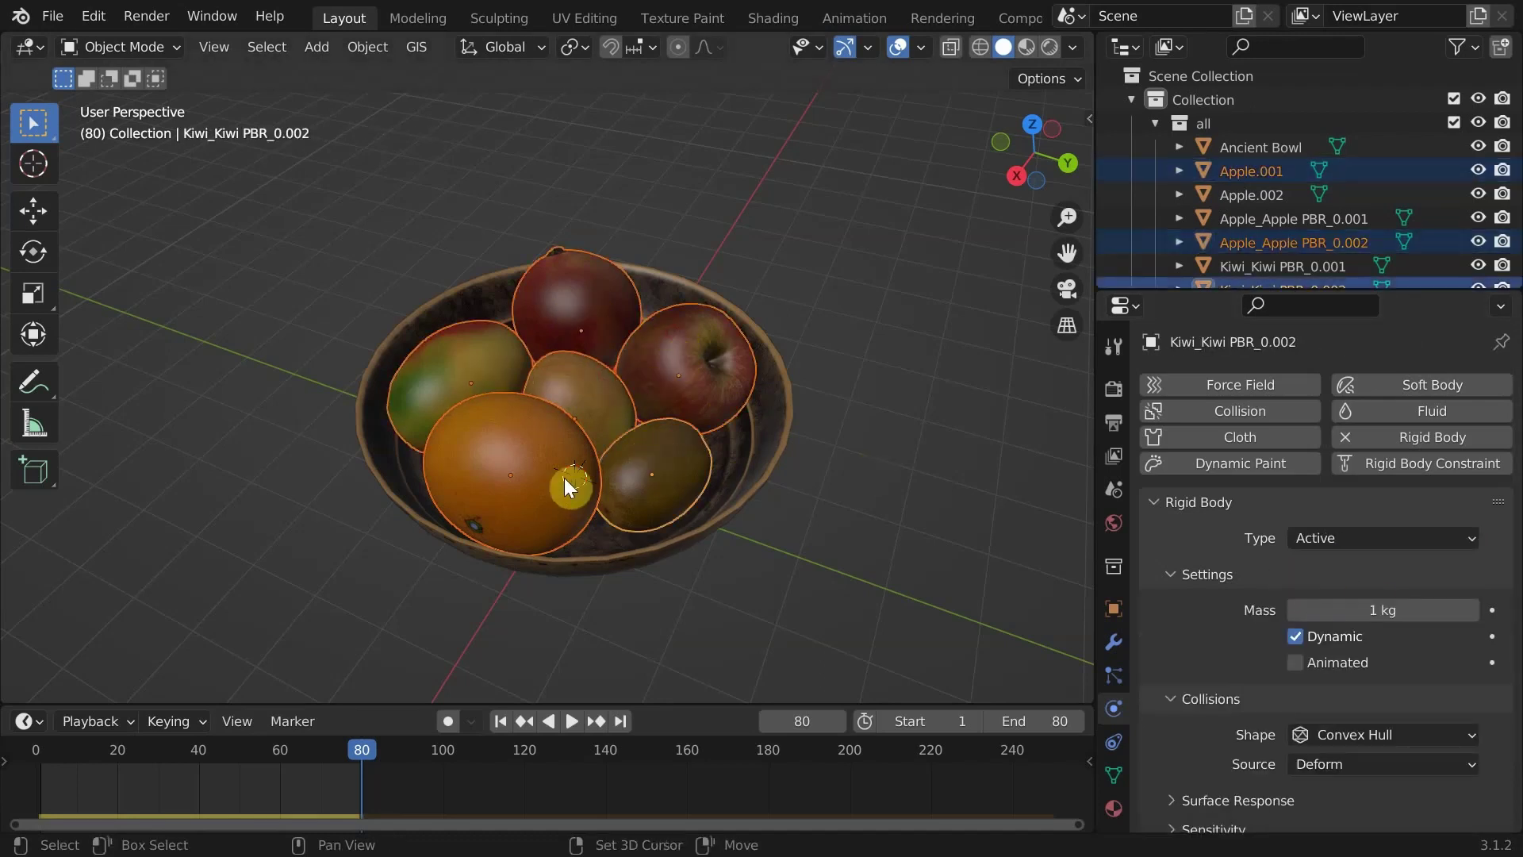
pyautogui.keyDown('shift'); pyautogui.click(541, 485); pyautogui.keyUp('shift')
pyautogui.click(365, 48)
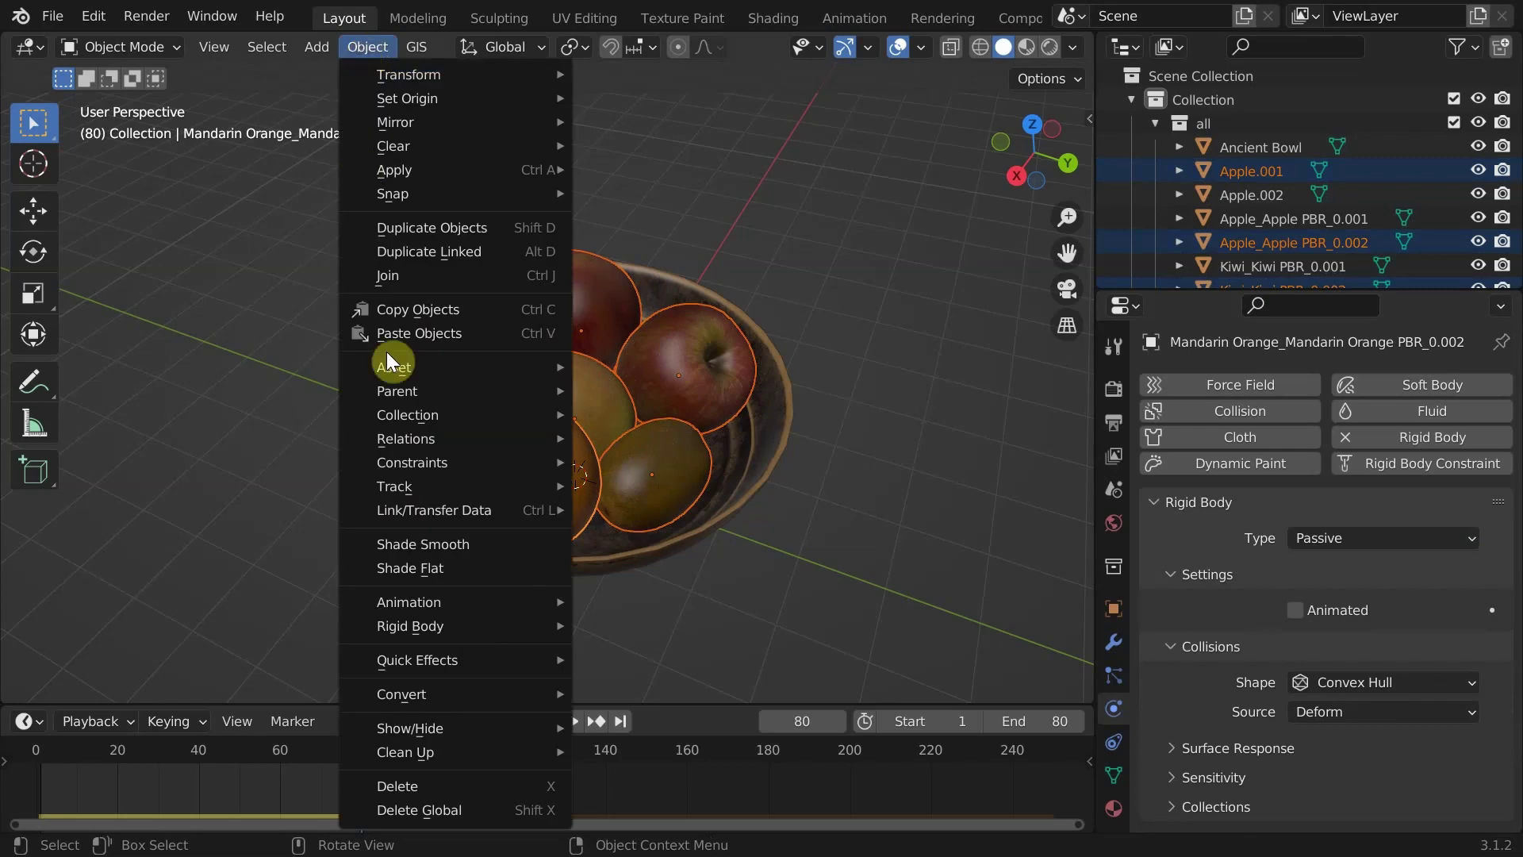
pyautogui.moveTo(467, 627)
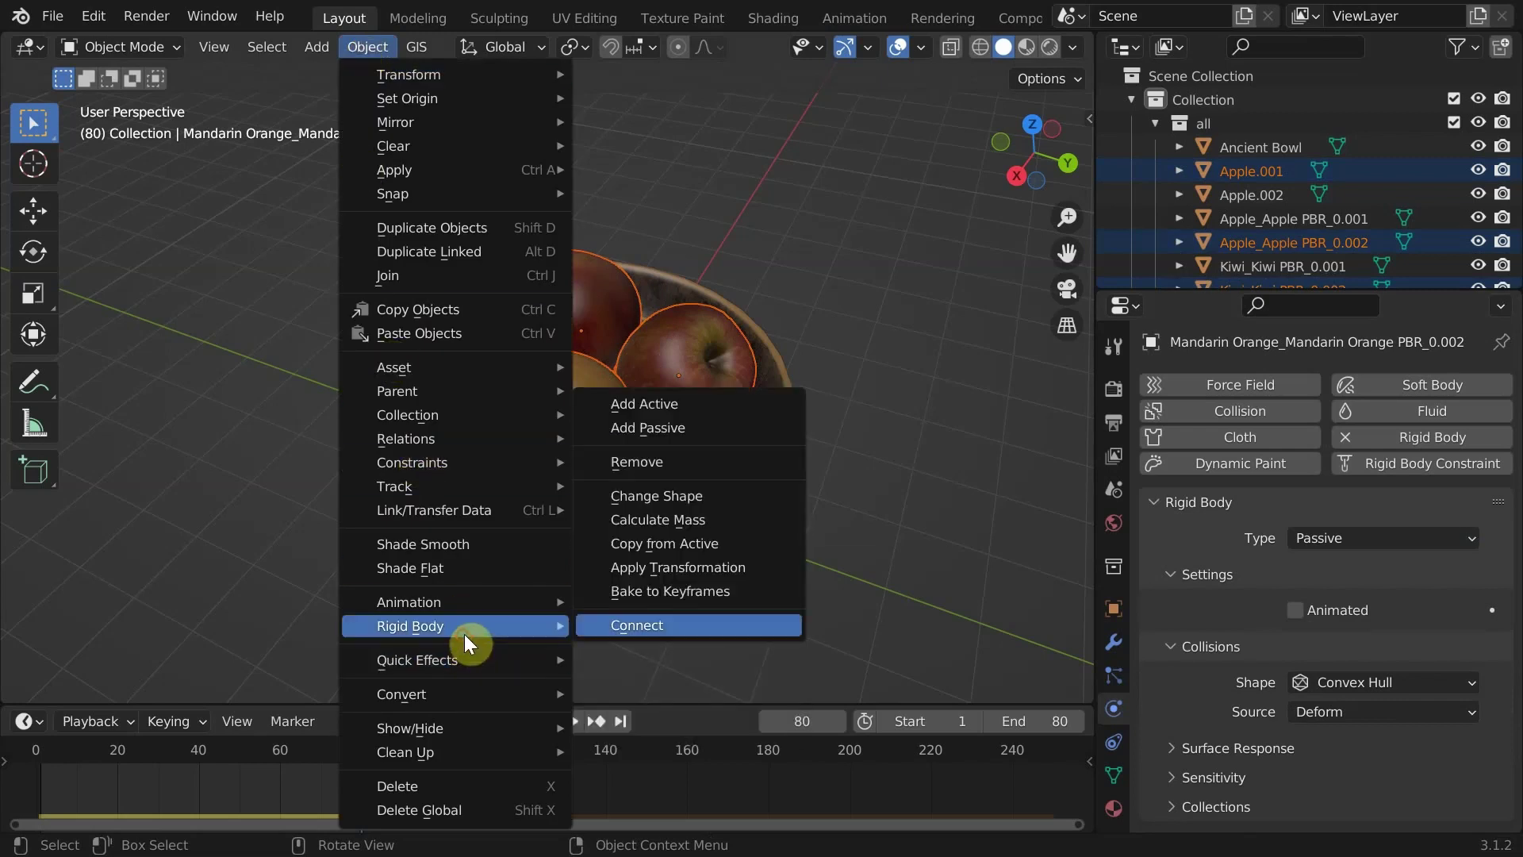
pyautogui.click(711, 544)
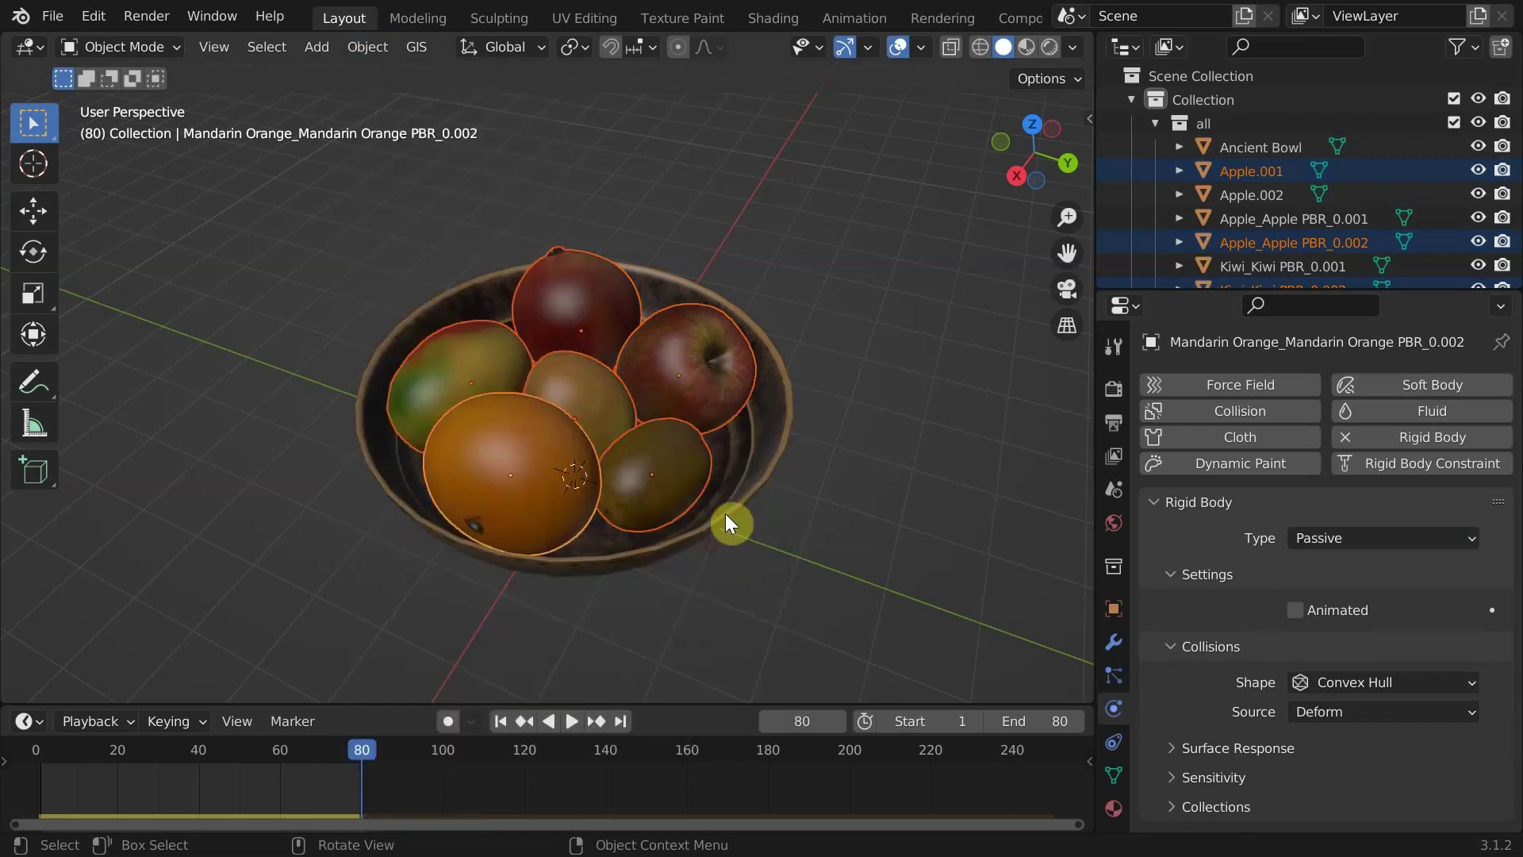
# Check the rigid body type of several fruits in the bowl one by one.
pyautogui.click(894, 379)
pyautogui.click(535, 450)
pyautogui.click(592, 349)
pyautogui.click(679, 369)
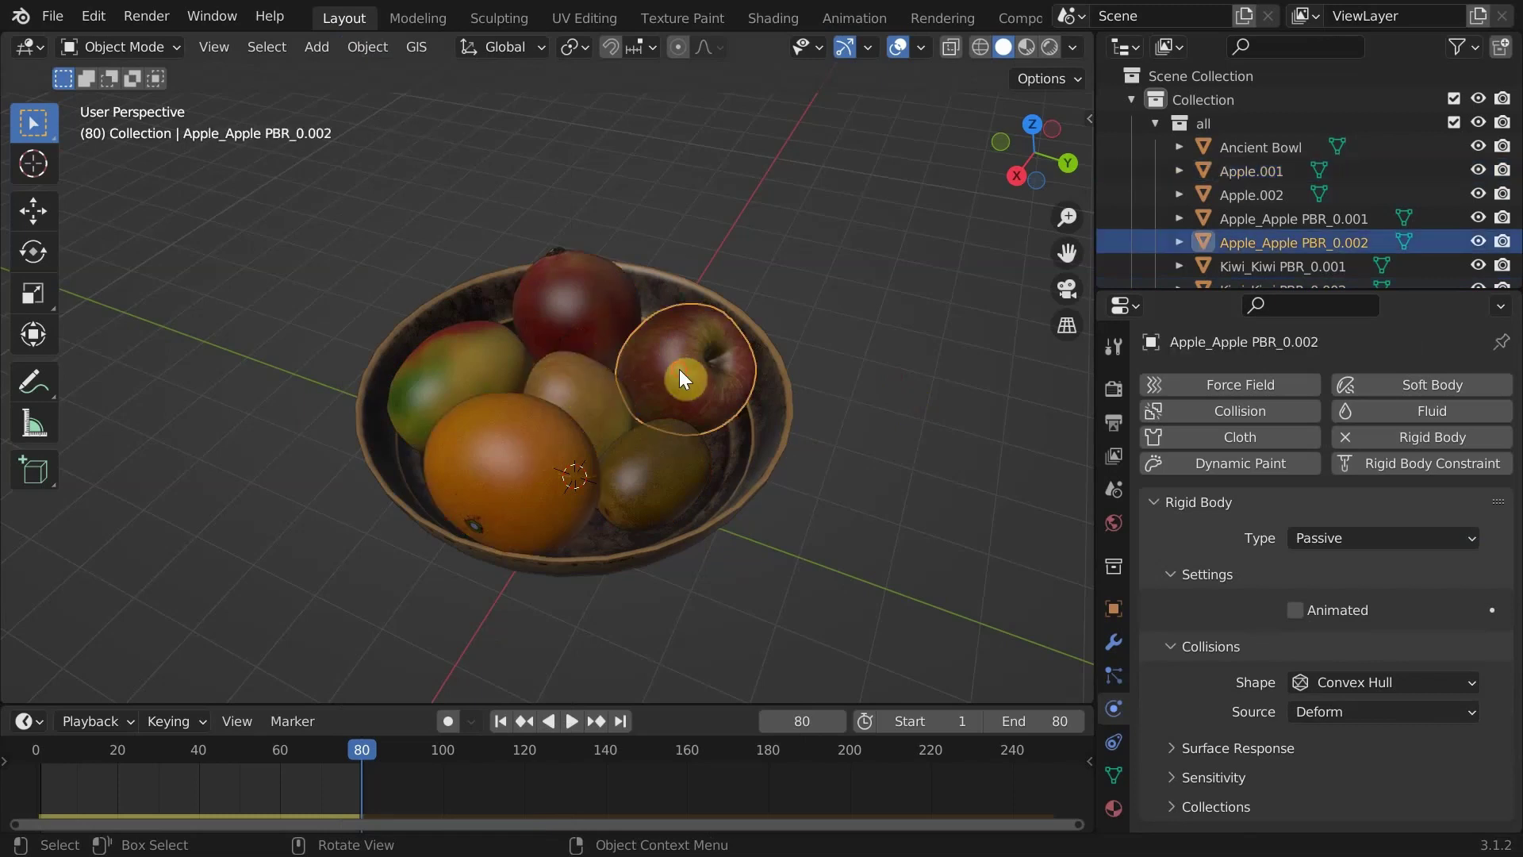
pyautogui.click(603, 393)
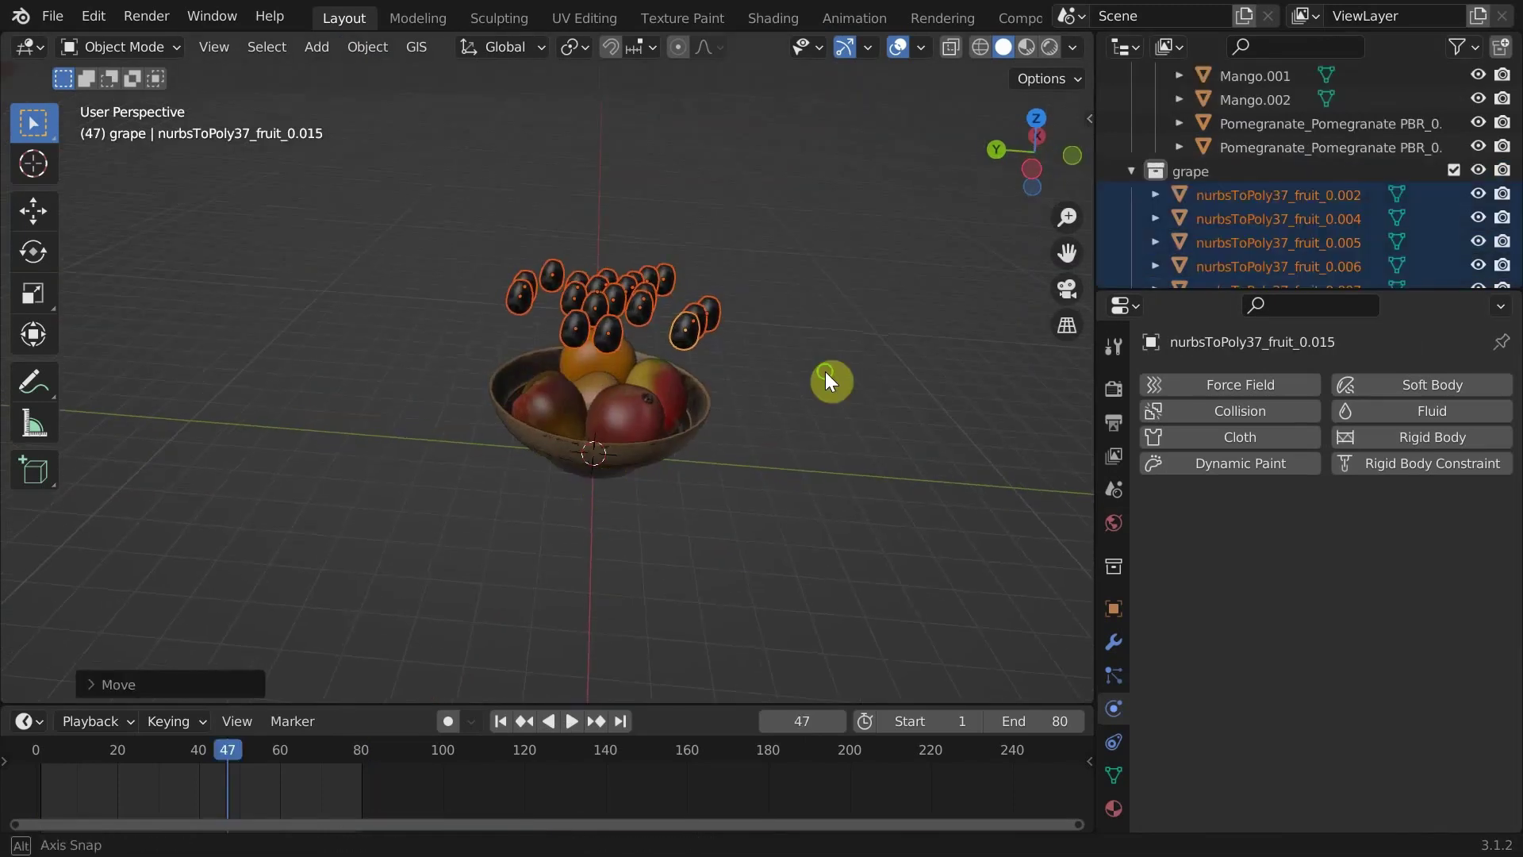
# Add an active rigid body to the active grape of the selected bunch above the bowl and check another grape.
pyautogui.scroll(2, 801, 389)
pyautogui.click(1423, 438)
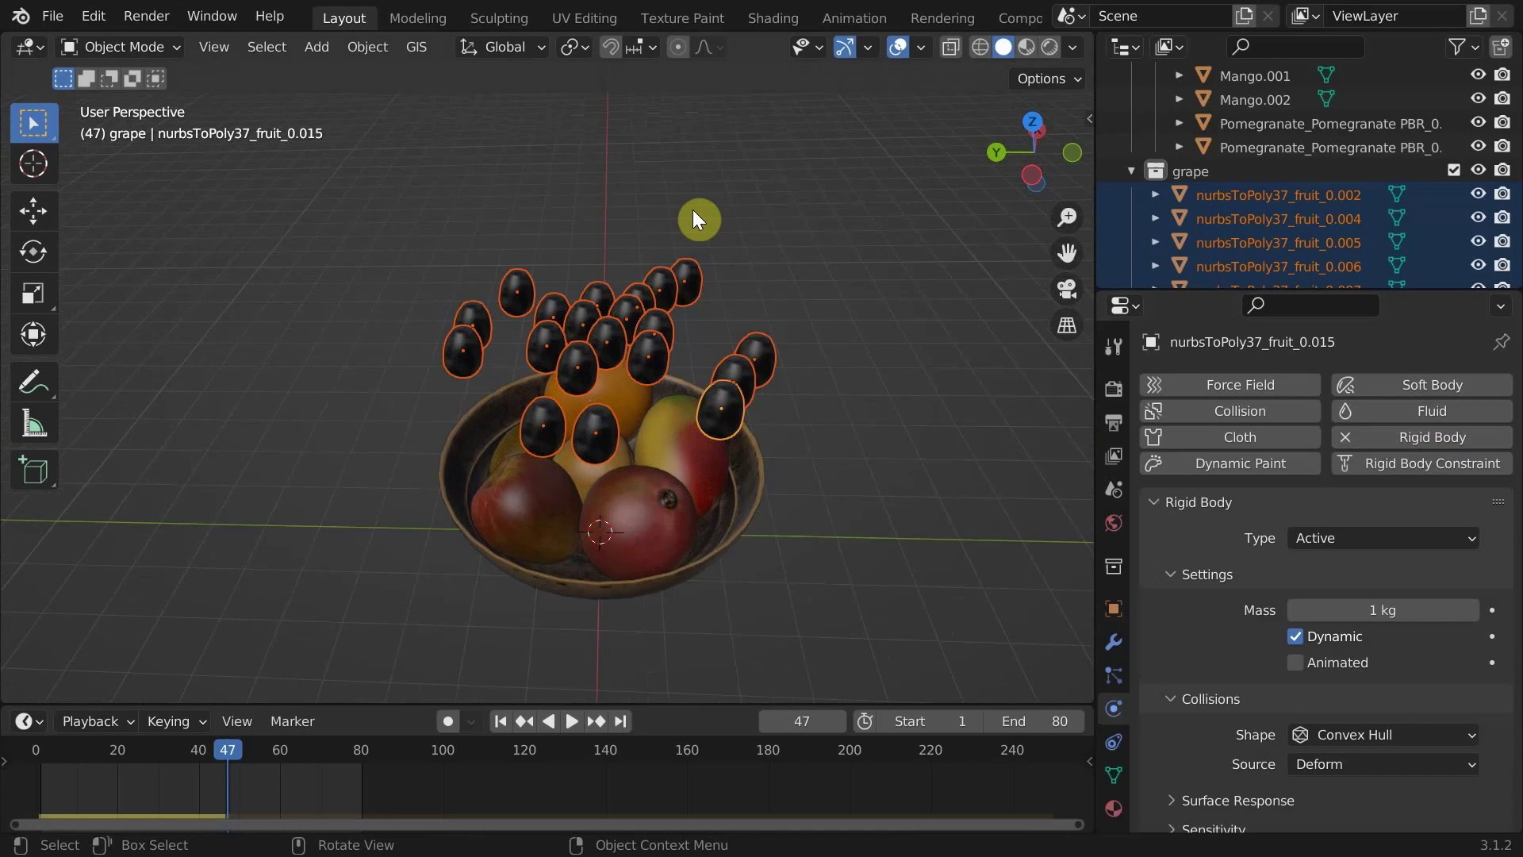
pyautogui.click(736, 363)
# Select all objects of the grape collection, copy the active grape's rigid body settings to them, and select the bowl to check it.
pyautogui.rightClick(1212, 217)
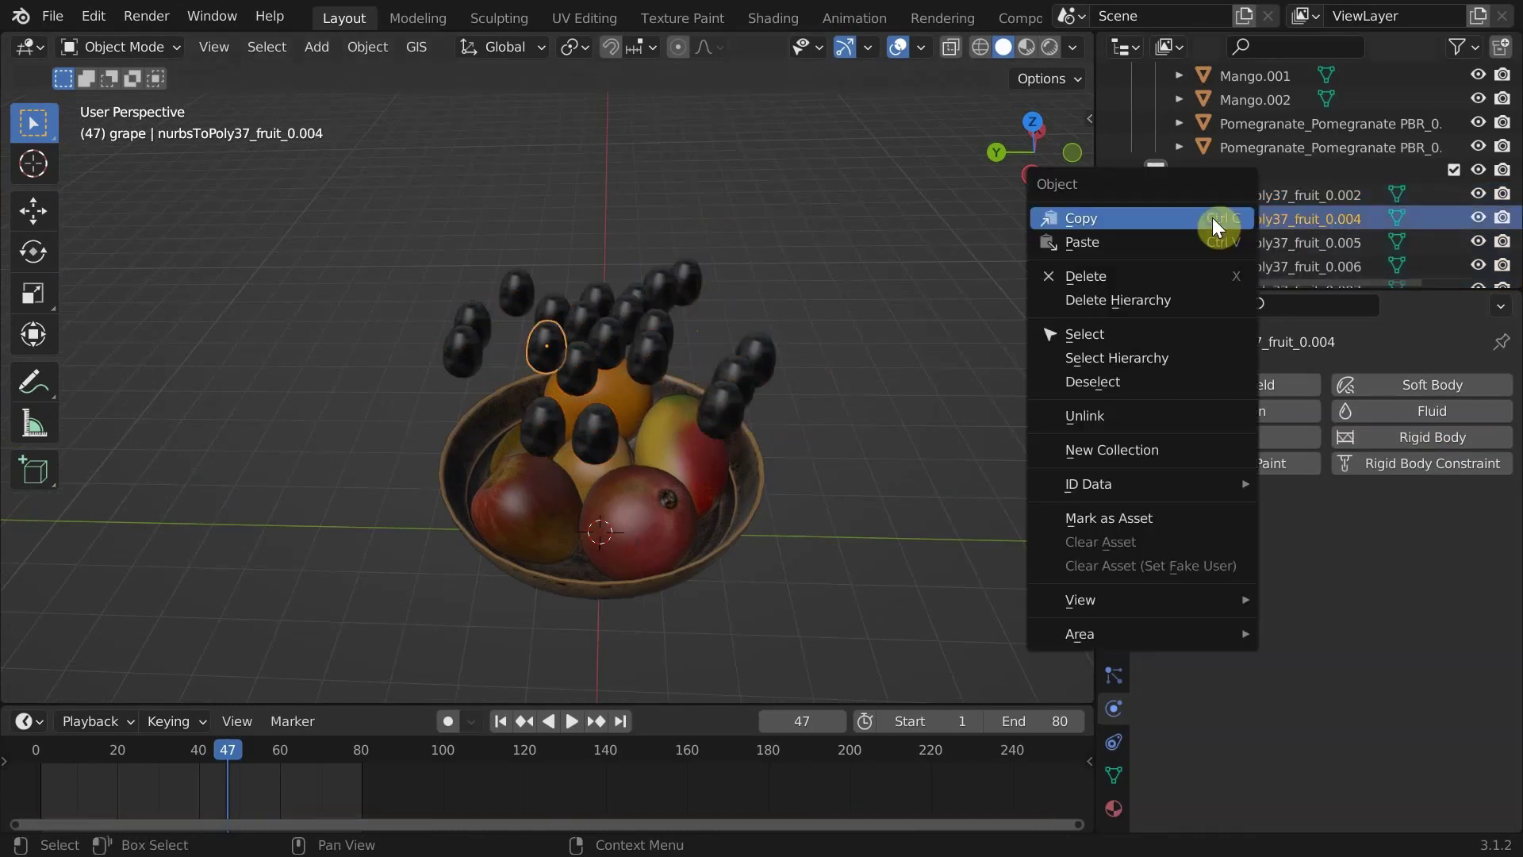
pyautogui.press('Escape')
pyautogui.rightClick(1225, 173)
pyautogui.click(1115, 248)
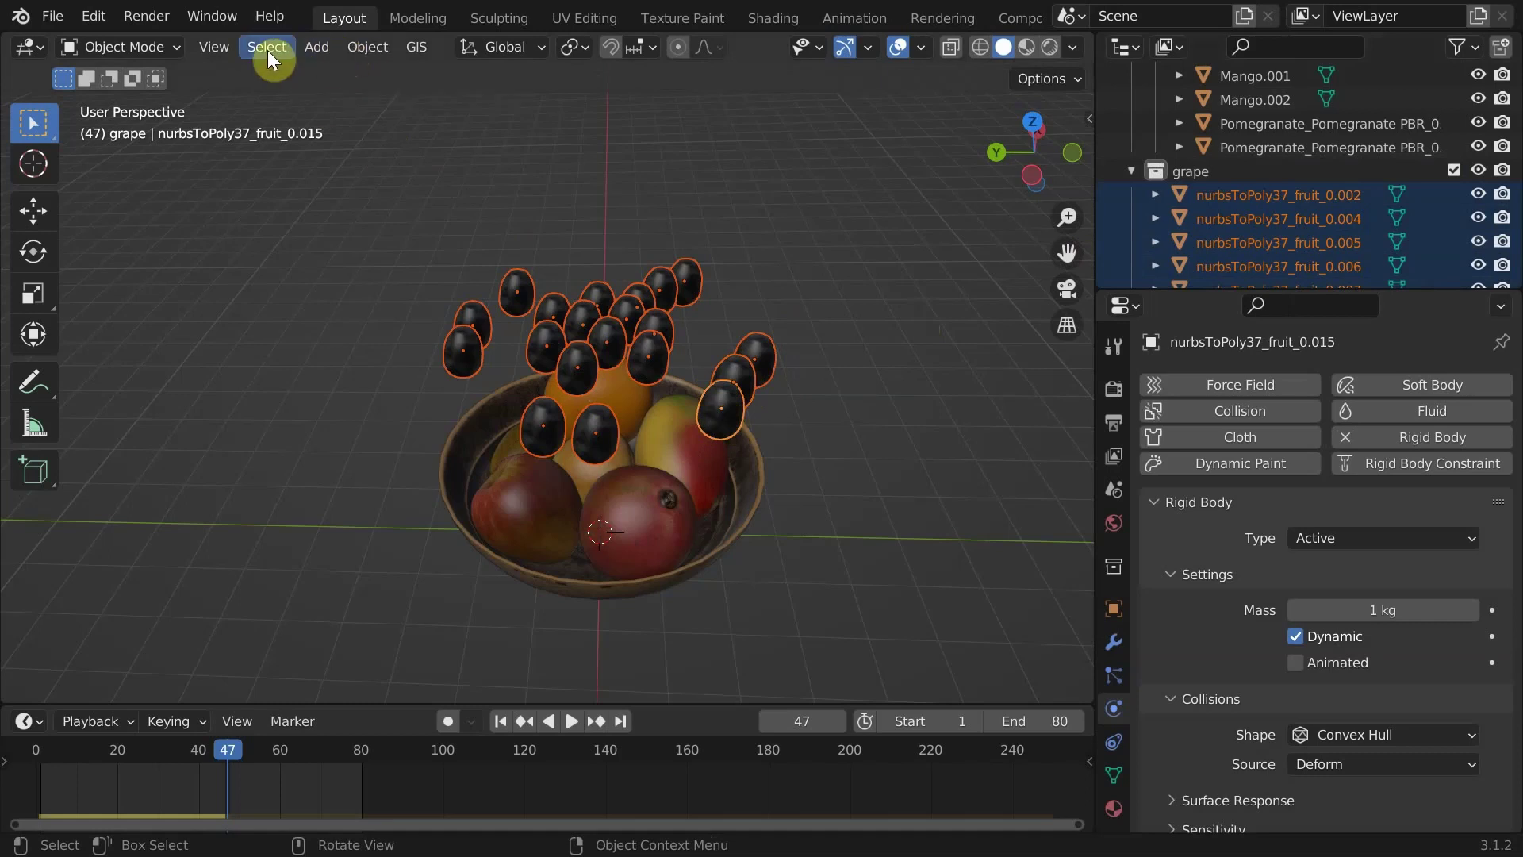
pyautogui.click(345, 45)
pyautogui.click(466, 434)
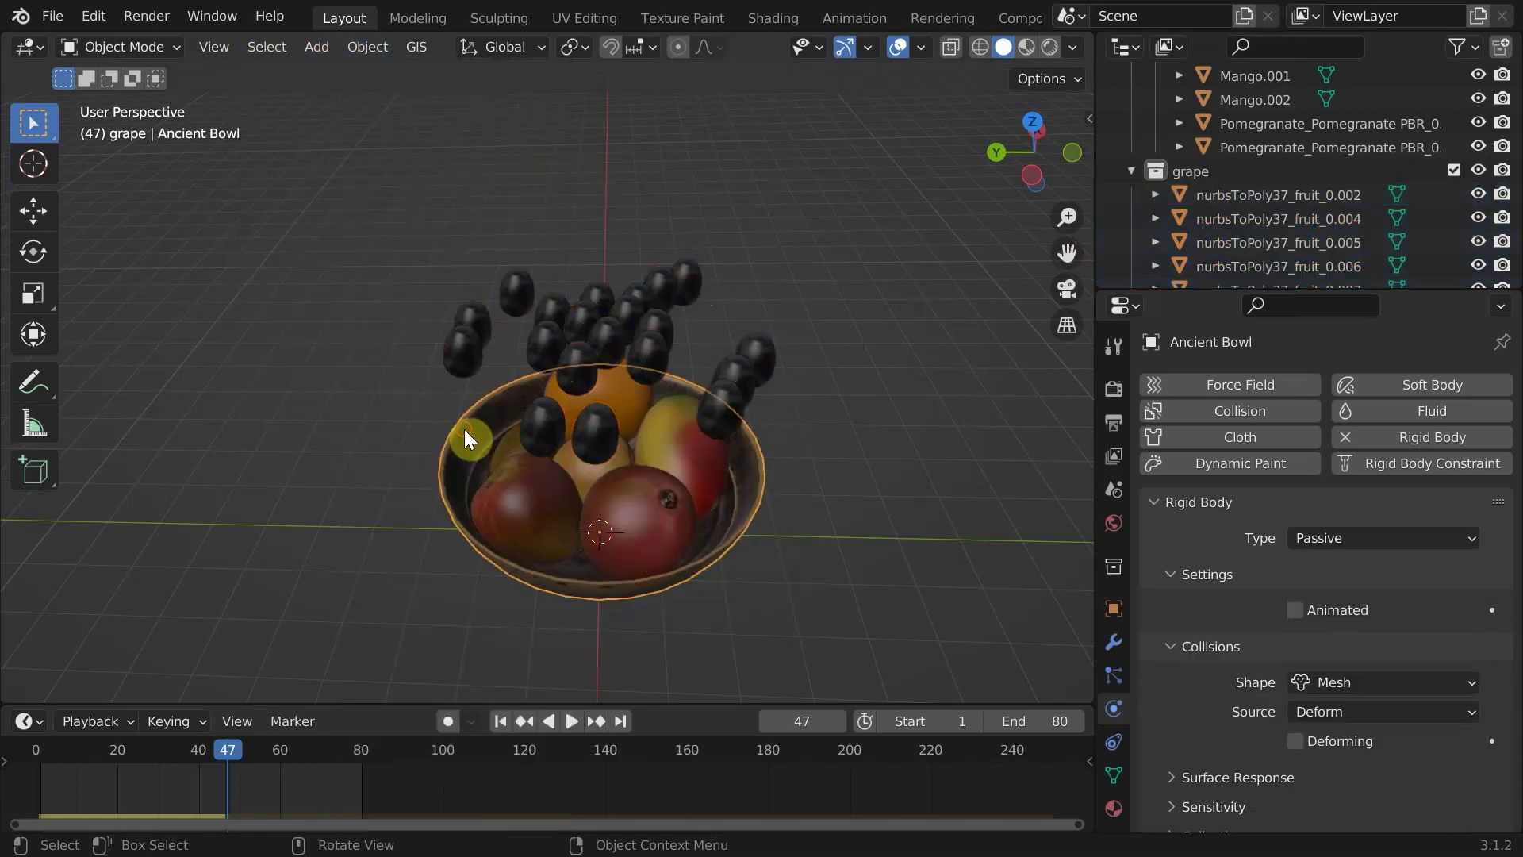
# Play the grape drop from frame 1 in the left side view and look for grapes falling outside the bowl.
pyautogui.press('ctrl+KP_3')
pyautogui.hotkey('shift', 'Left')
pyautogui.press('space')
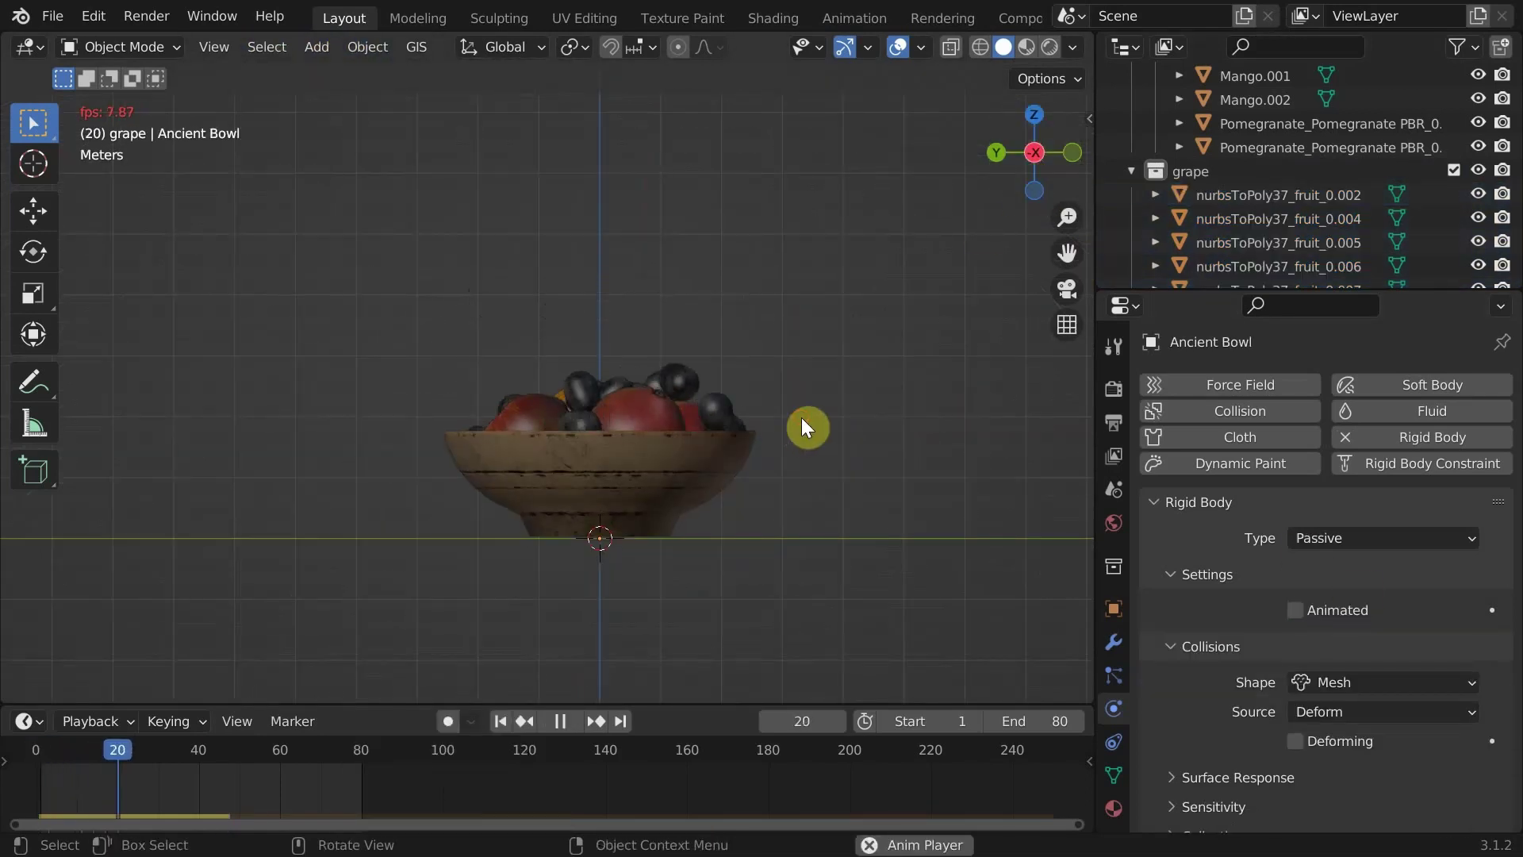
pyautogui.press('space')
pyautogui.scroll(-2, 801, 417)
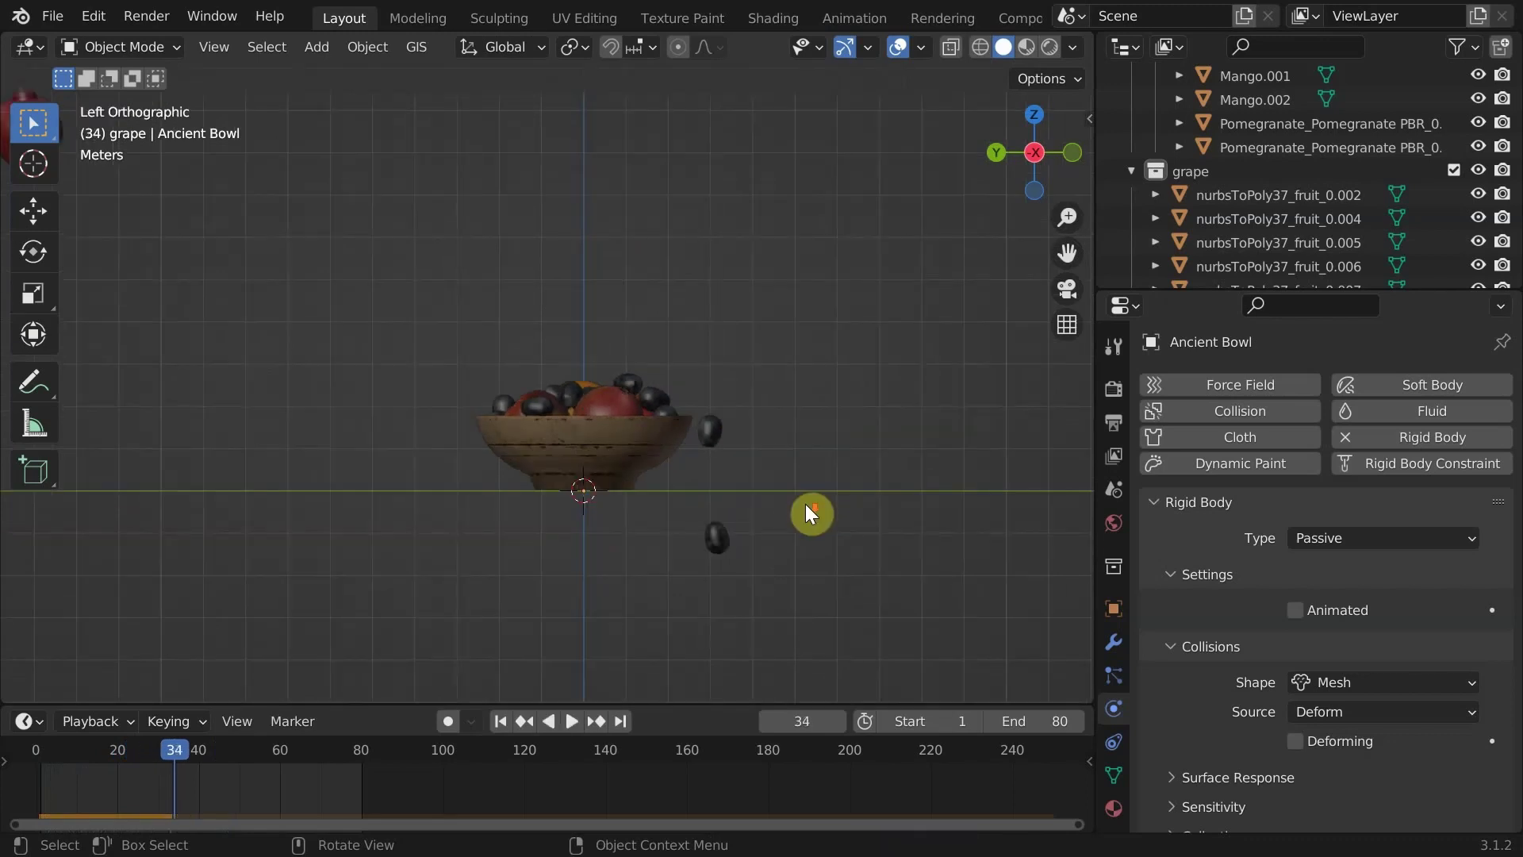
pyautogui.press('space')
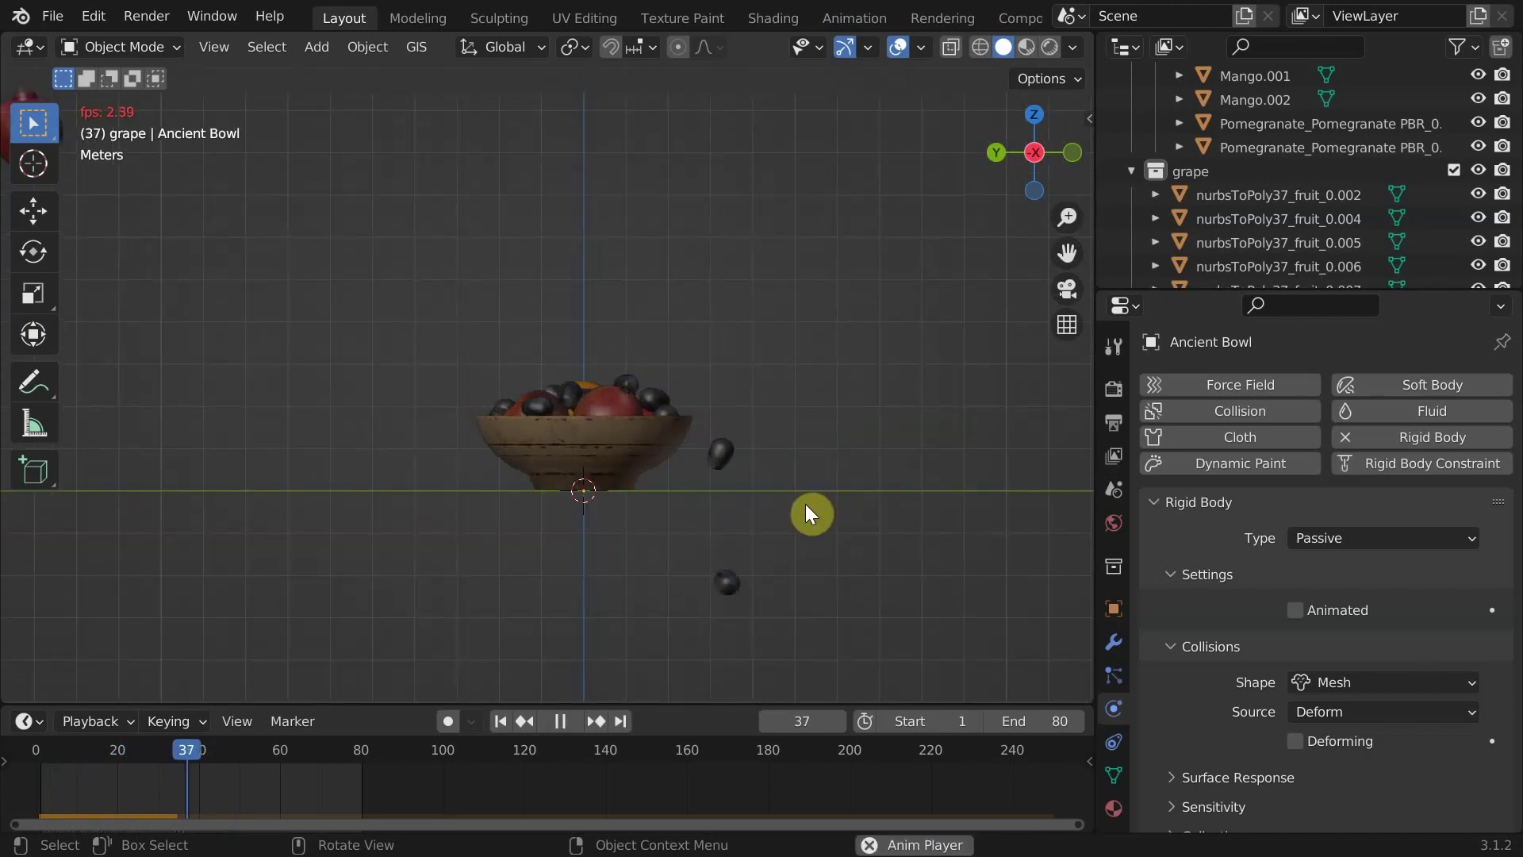
pyautogui.press('space')
# Delete the lower of the two grapes that have fallen outside the bowl.
pyautogui.click(752, 460)
pyautogui.click(730, 590)
pyautogui.press('x')
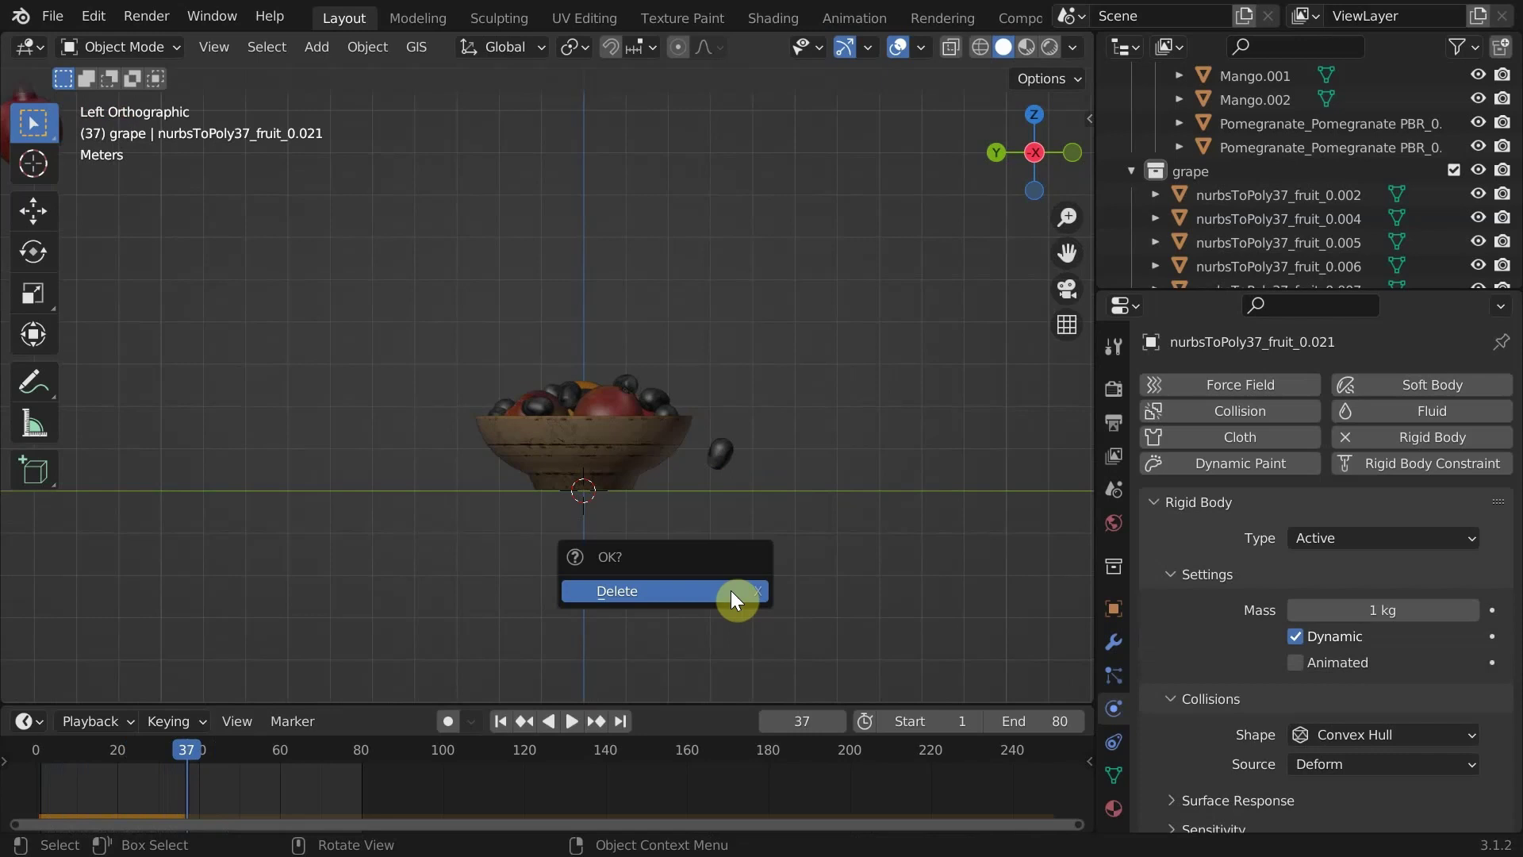
pyautogui.click(731, 591)
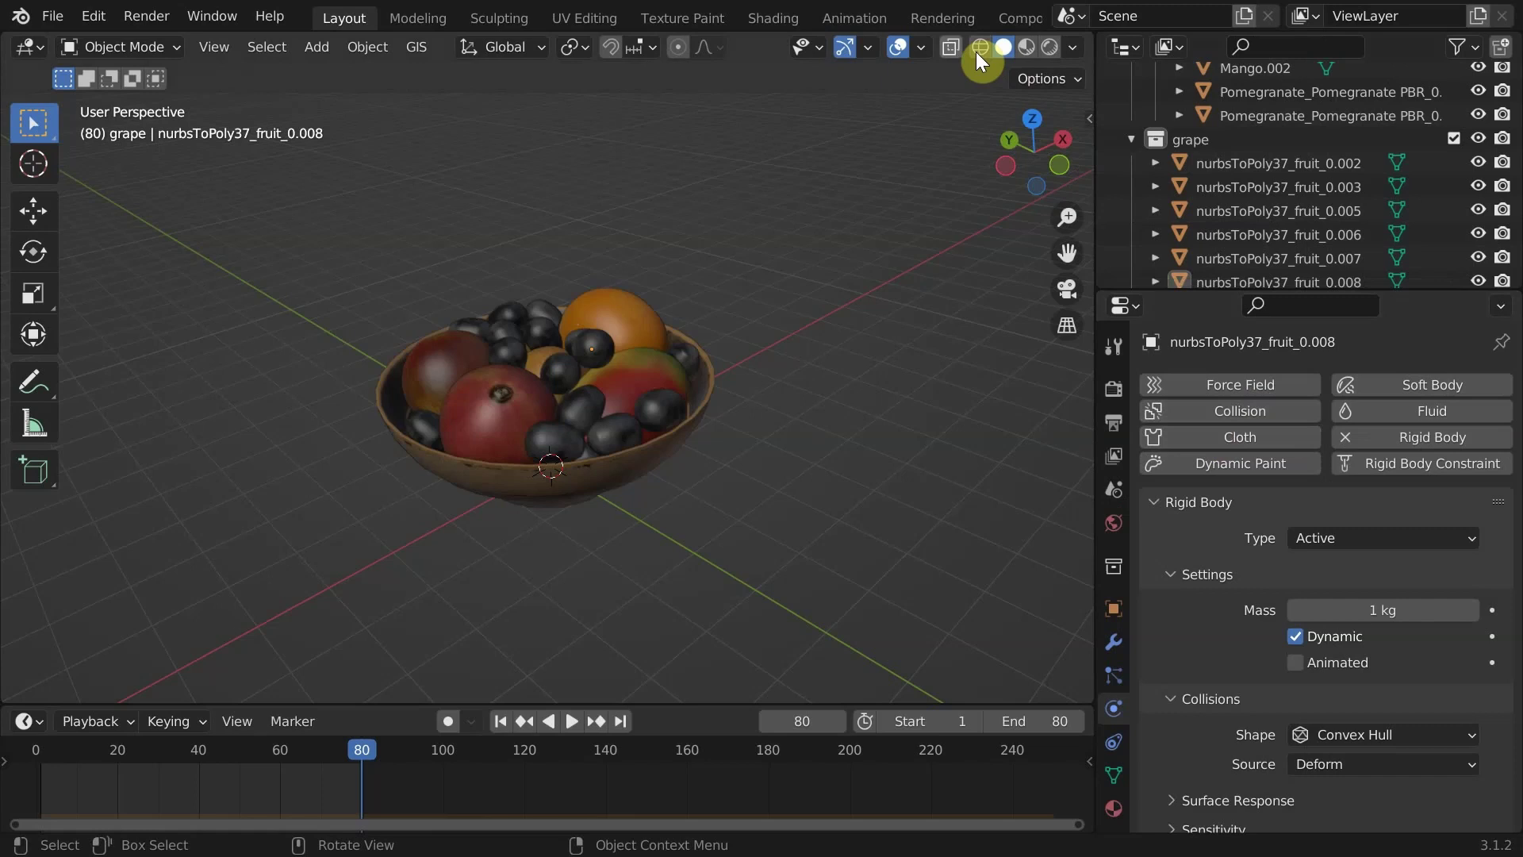
# With X-ray display on, select the bowl and all its fruits and grapes and remove their rigid bodies.
pyautogui.click(951, 47)
pyautogui.moveTo(808, 198); pyautogui.dragTo(358, 526)
pyautogui.click(379, 46)
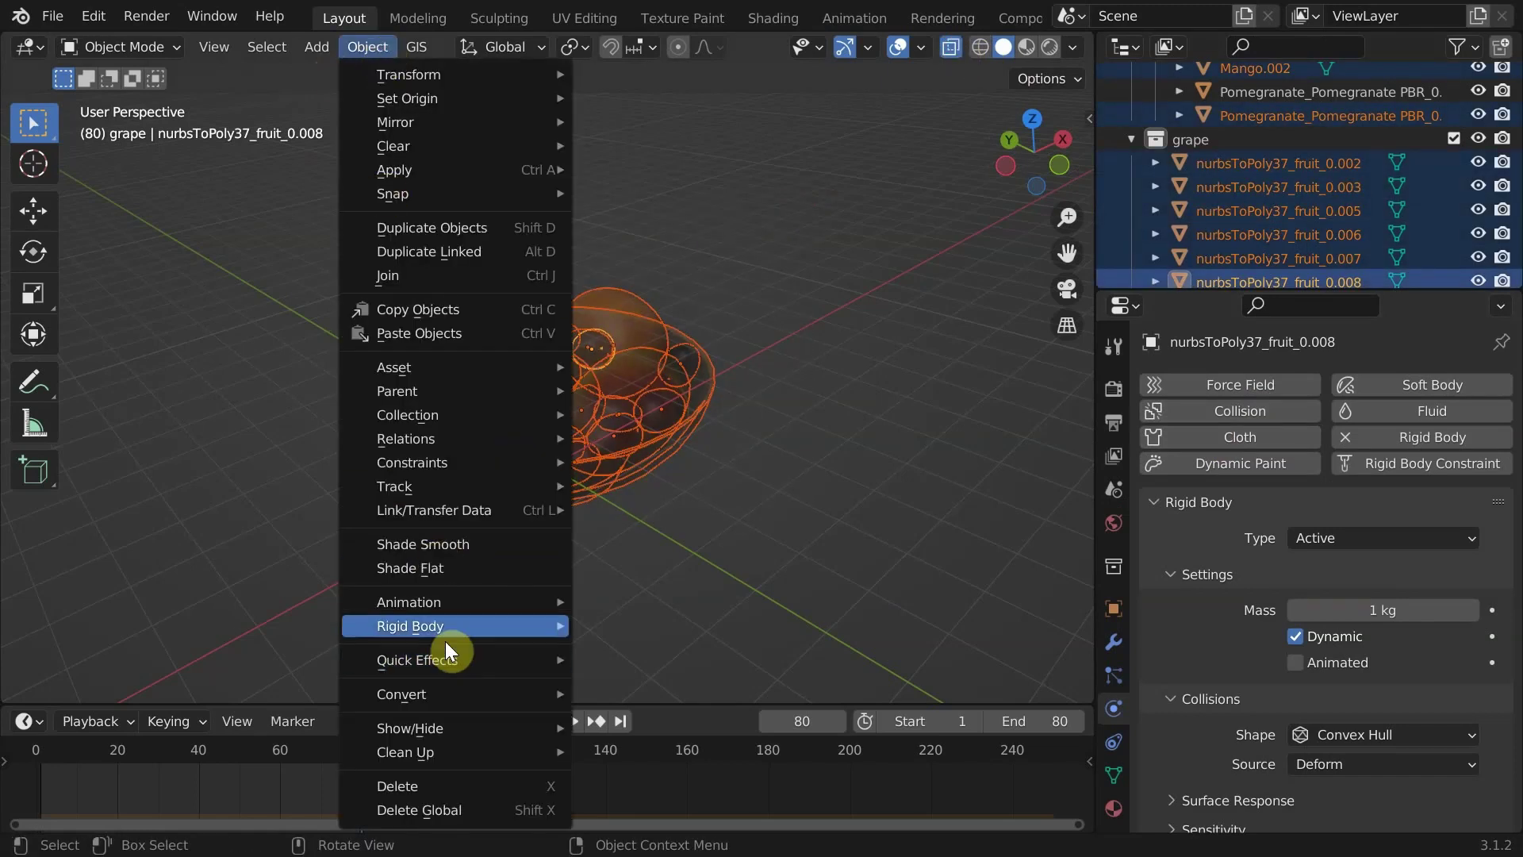
pyautogui.moveTo(445, 633)
pyautogui.click(671, 458)
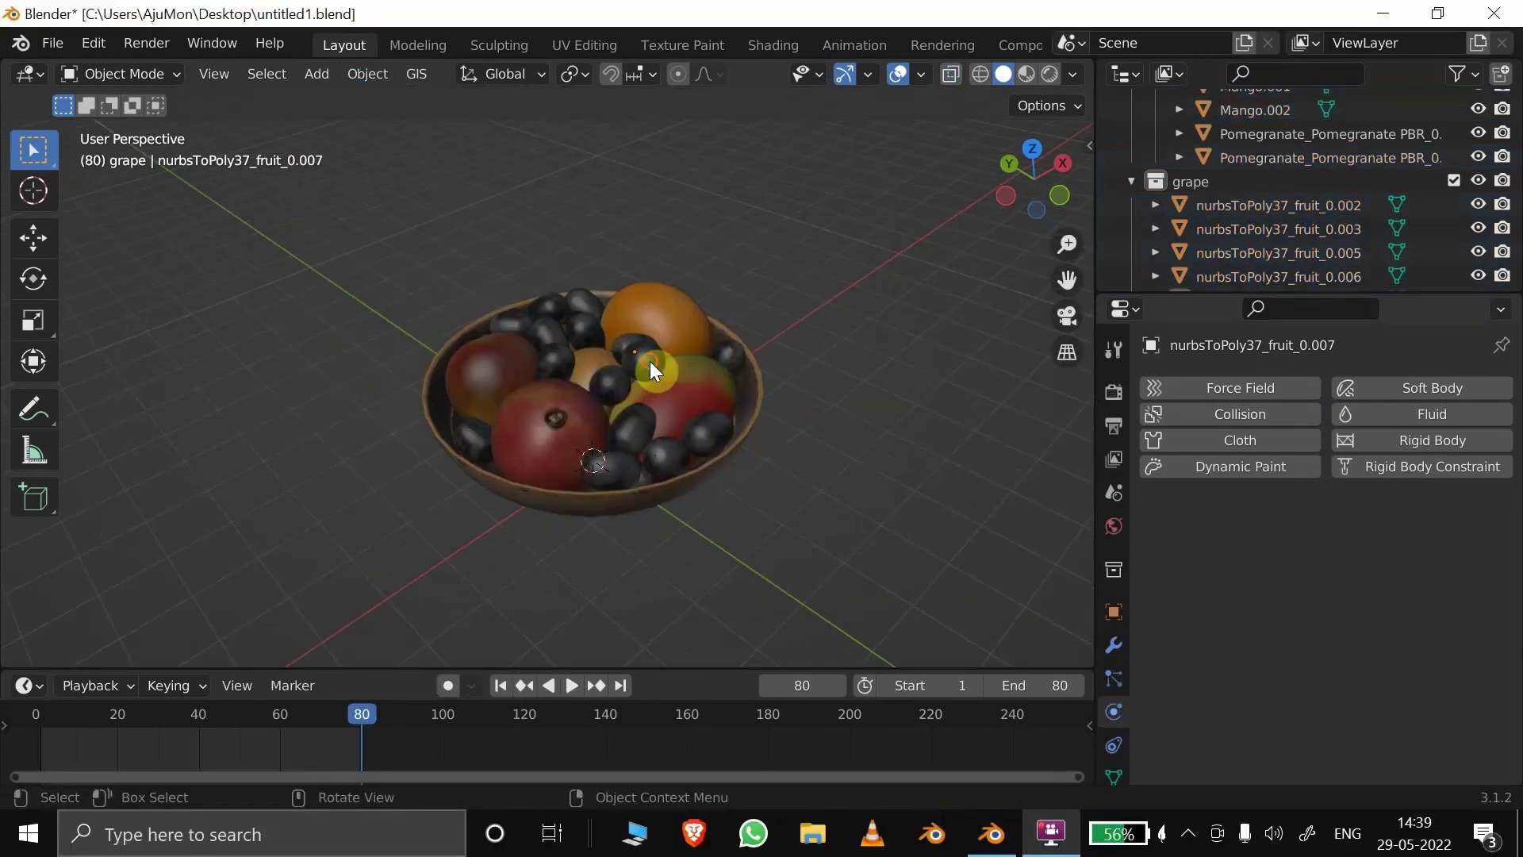
# Check the physics settings of two grapes in the bowl, leaving nothing selected.
pyautogui.click(650, 363)
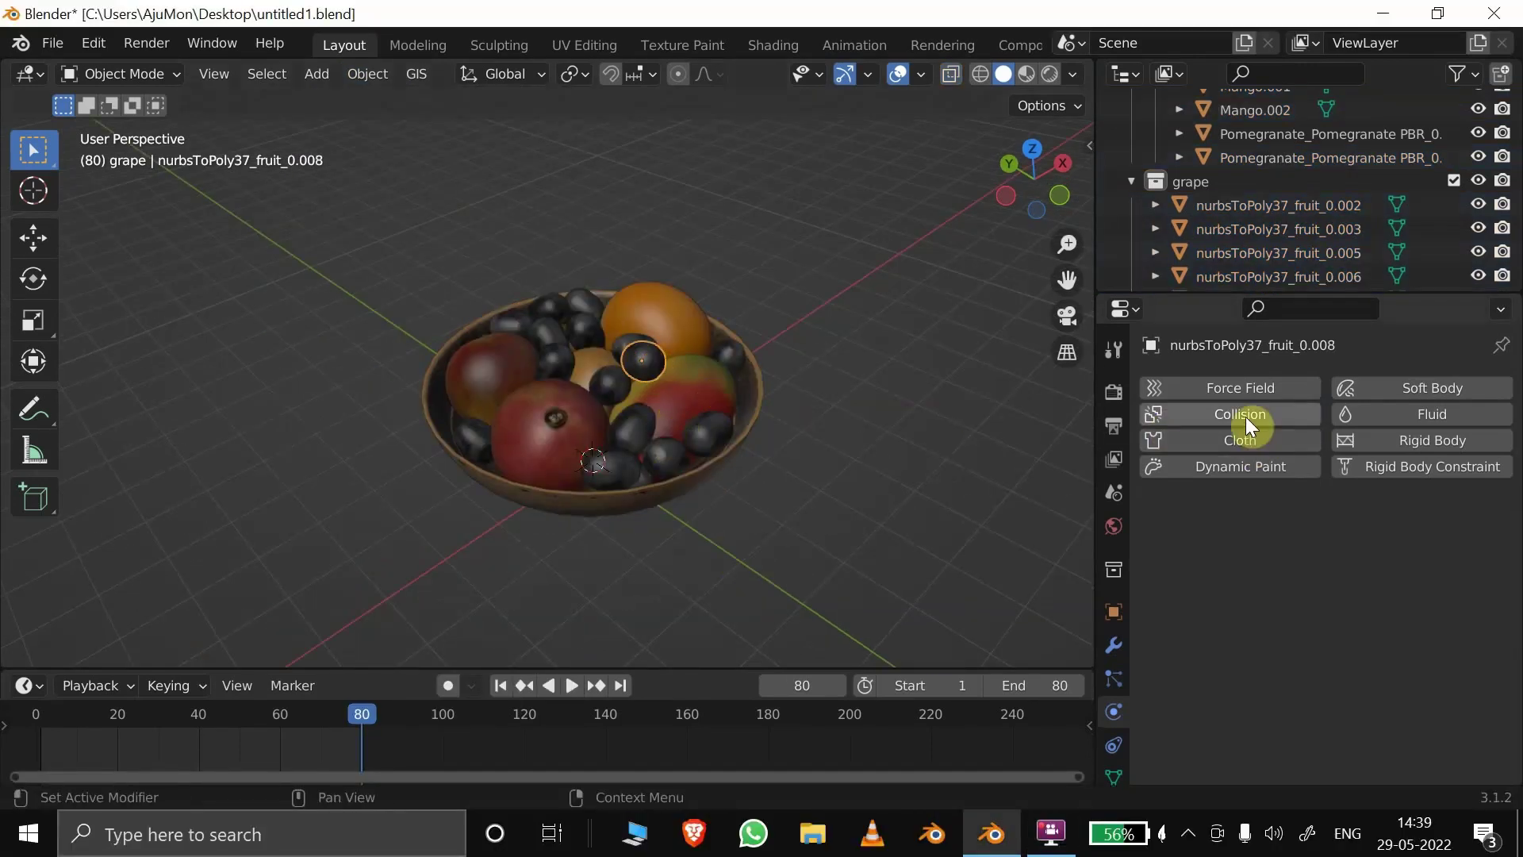
pyautogui.click(714, 430)
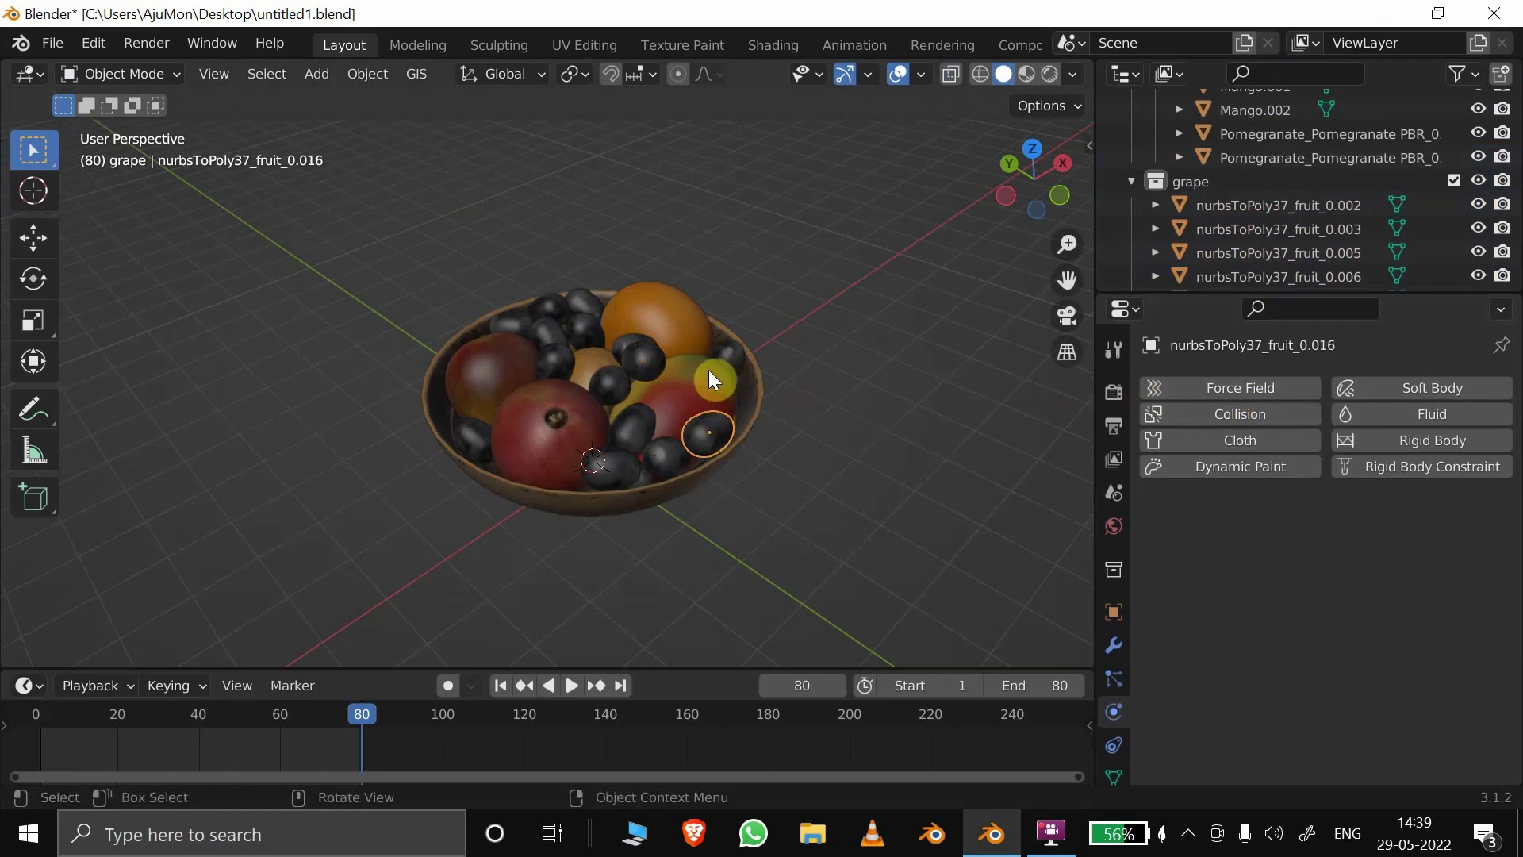
pyautogui.click(790, 341)
# Find the Copy Attributes Menu add-on by searching for "cop", enable it and close the preferences.
pyautogui.click(96, 45)
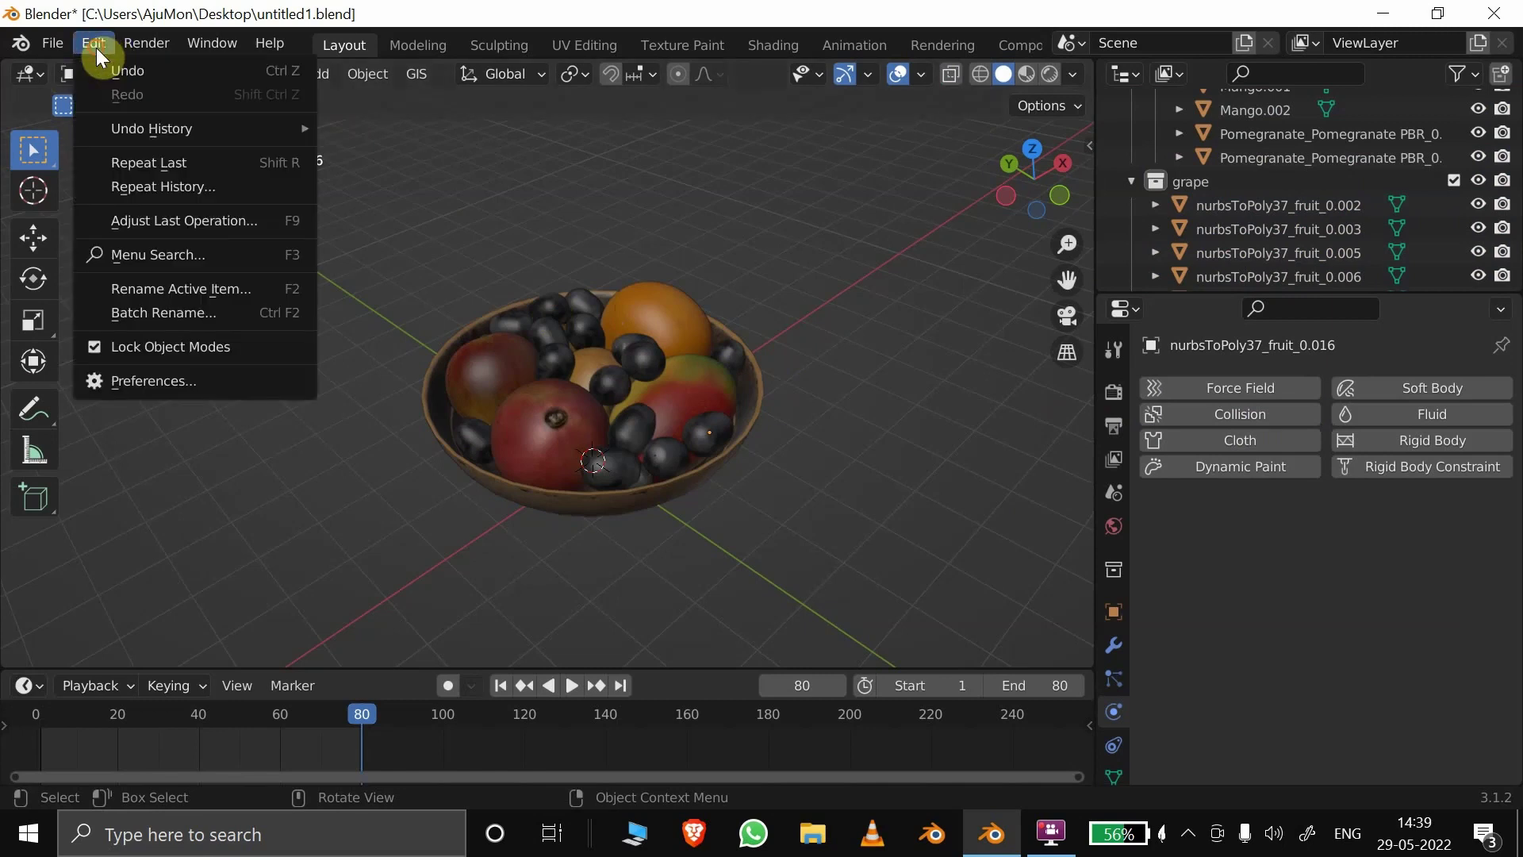
pyautogui.click(171, 382)
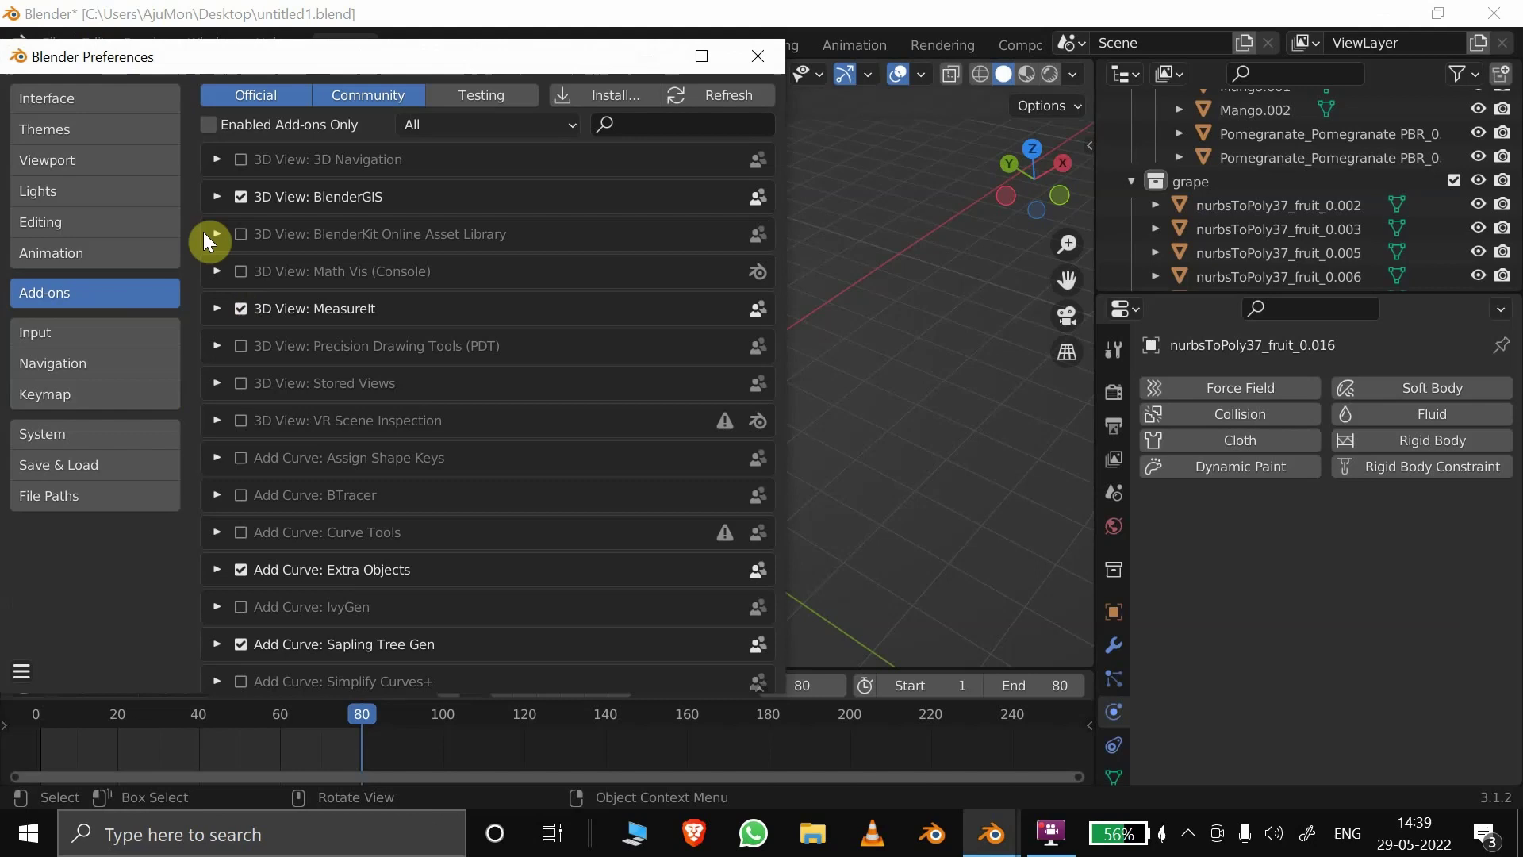
pyautogui.click(649, 119)
pyautogui.write('cop')
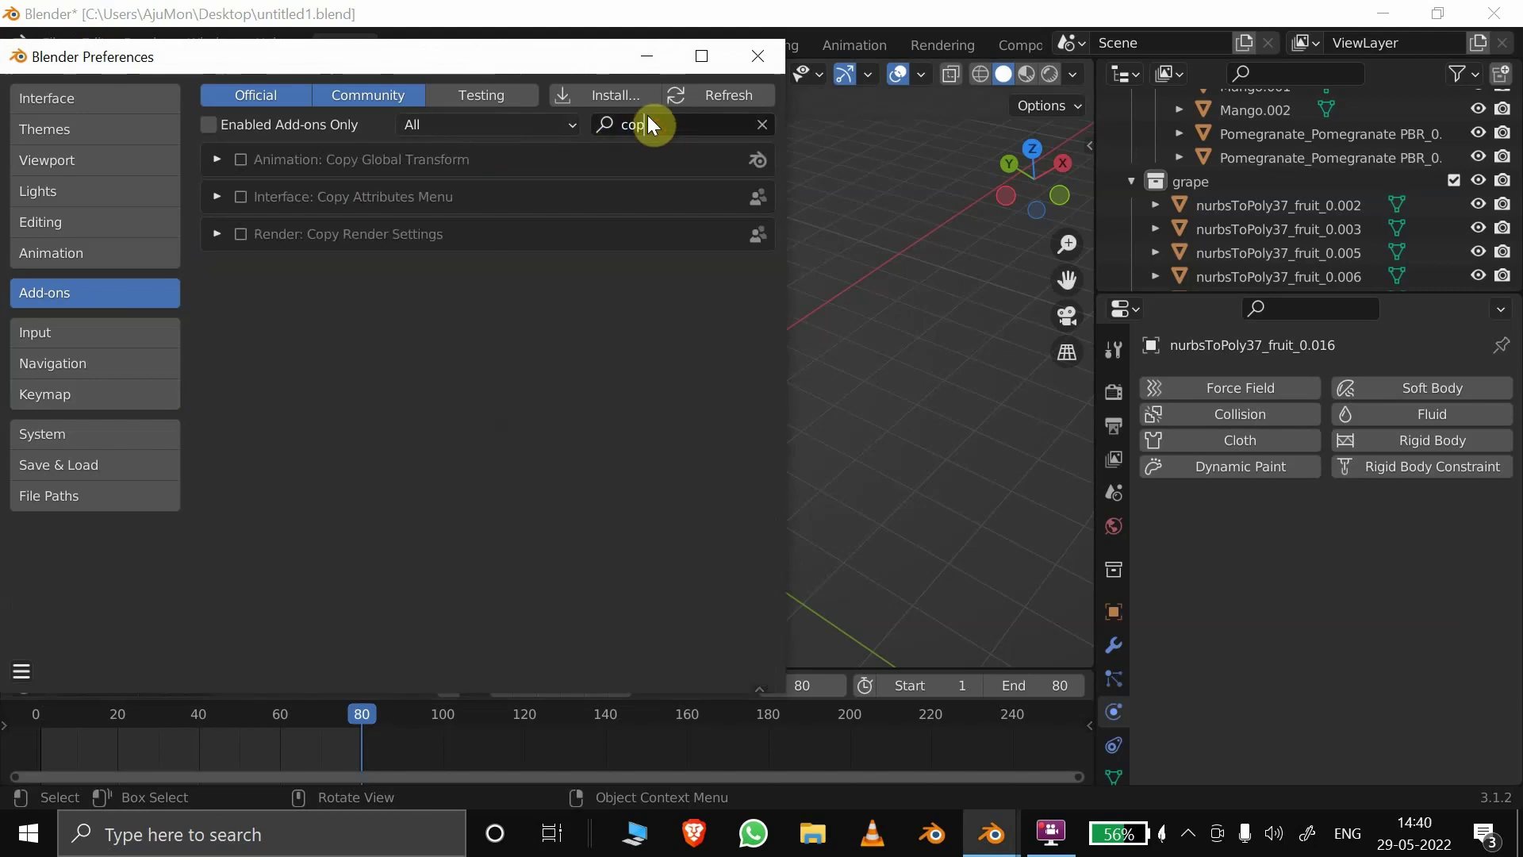
pyautogui.click(240, 196)
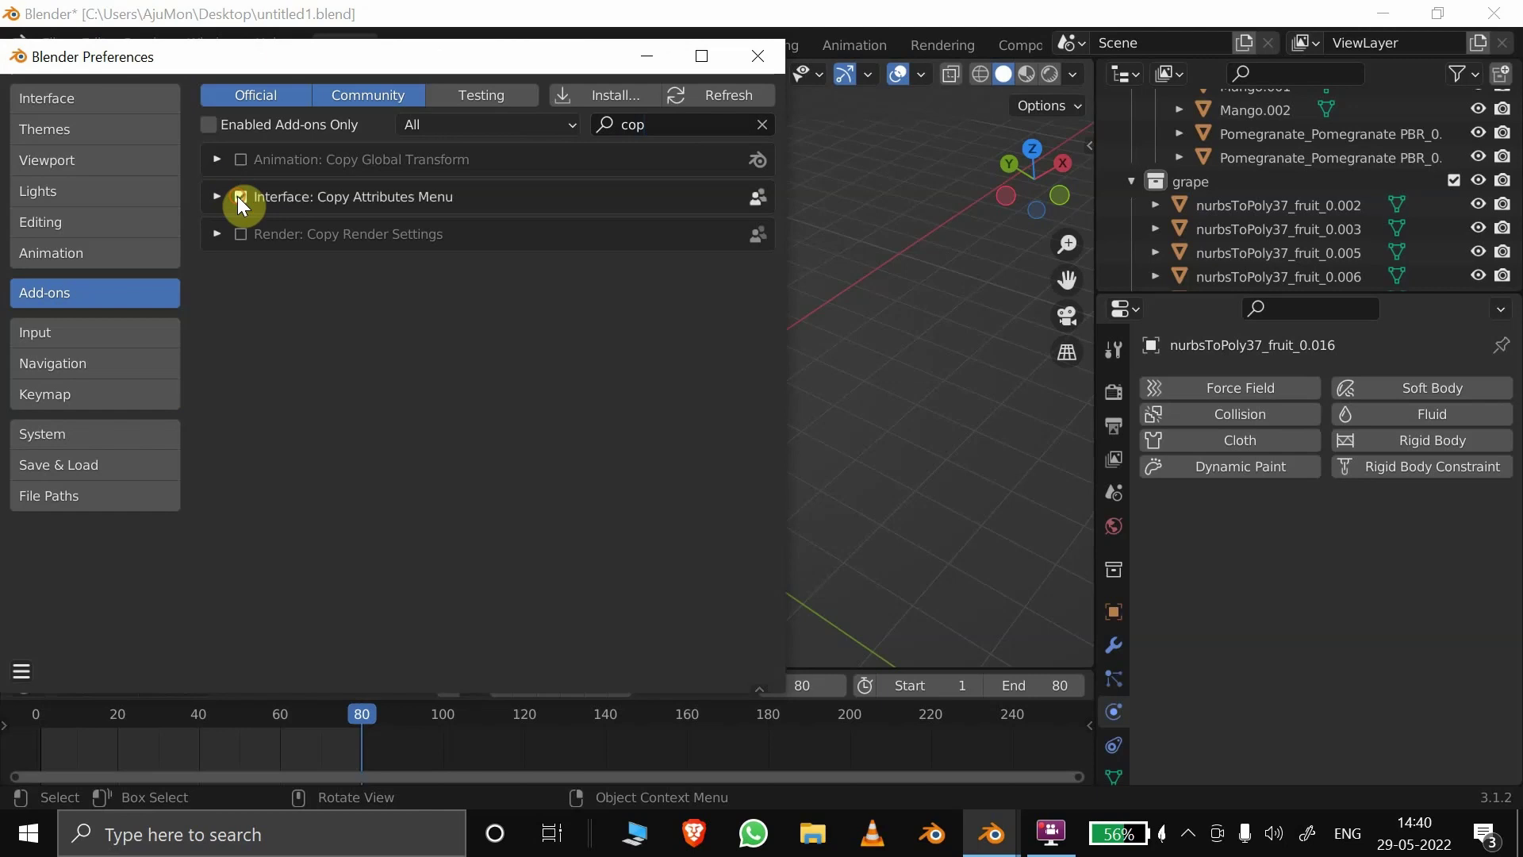
pyautogui.click(754, 56)
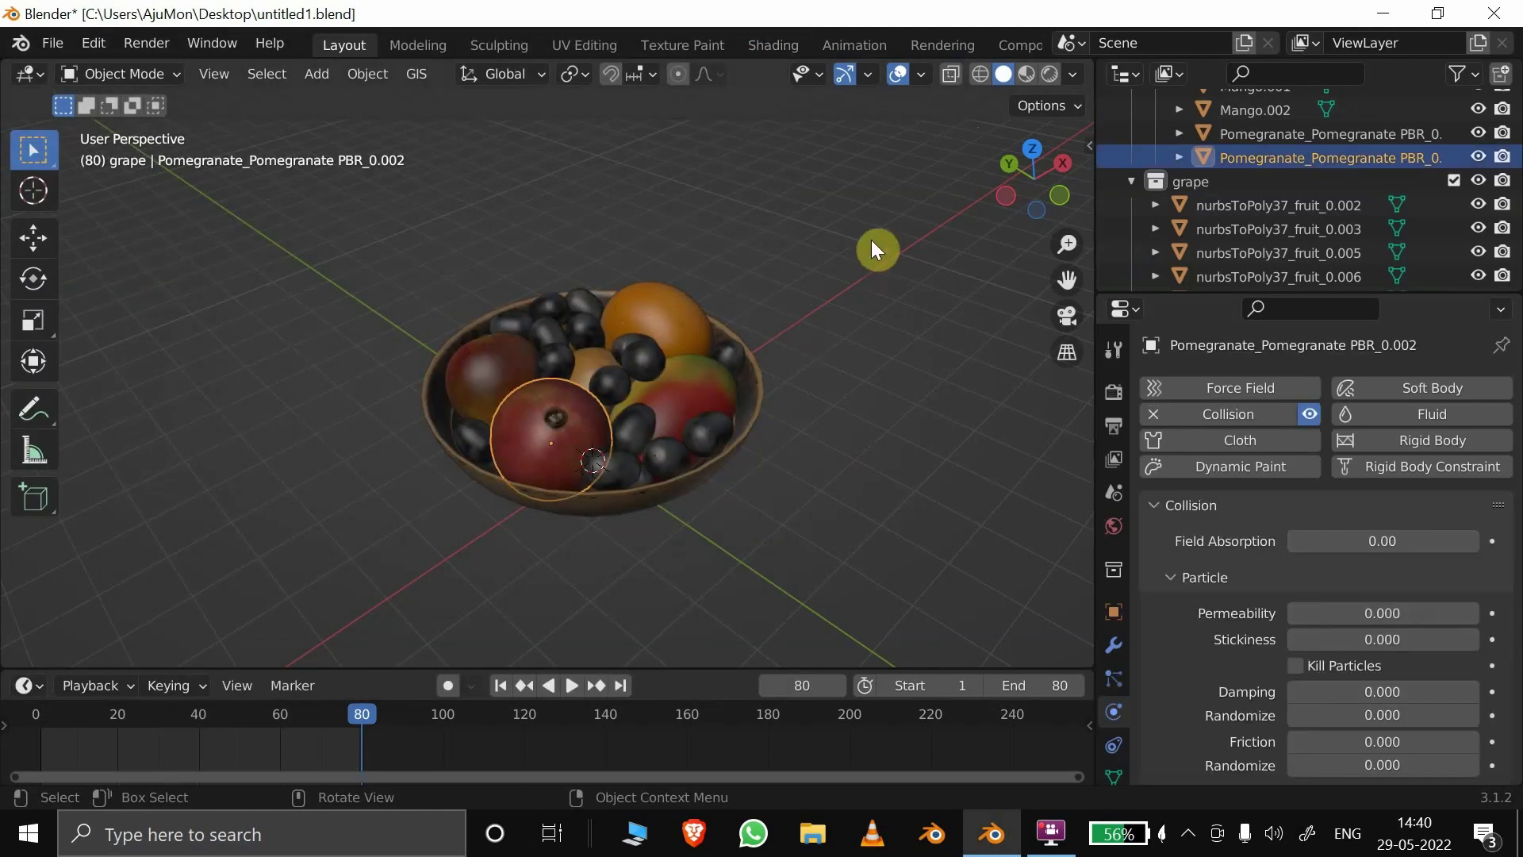
# With X-ray display on, select the bowl and all its contents and copy the pomegranate's Collision modifier to them.
pyautogui.click(951, 76)
pyautogui.moveTo(871, 179); pyautogui.dragTo(305, 579)
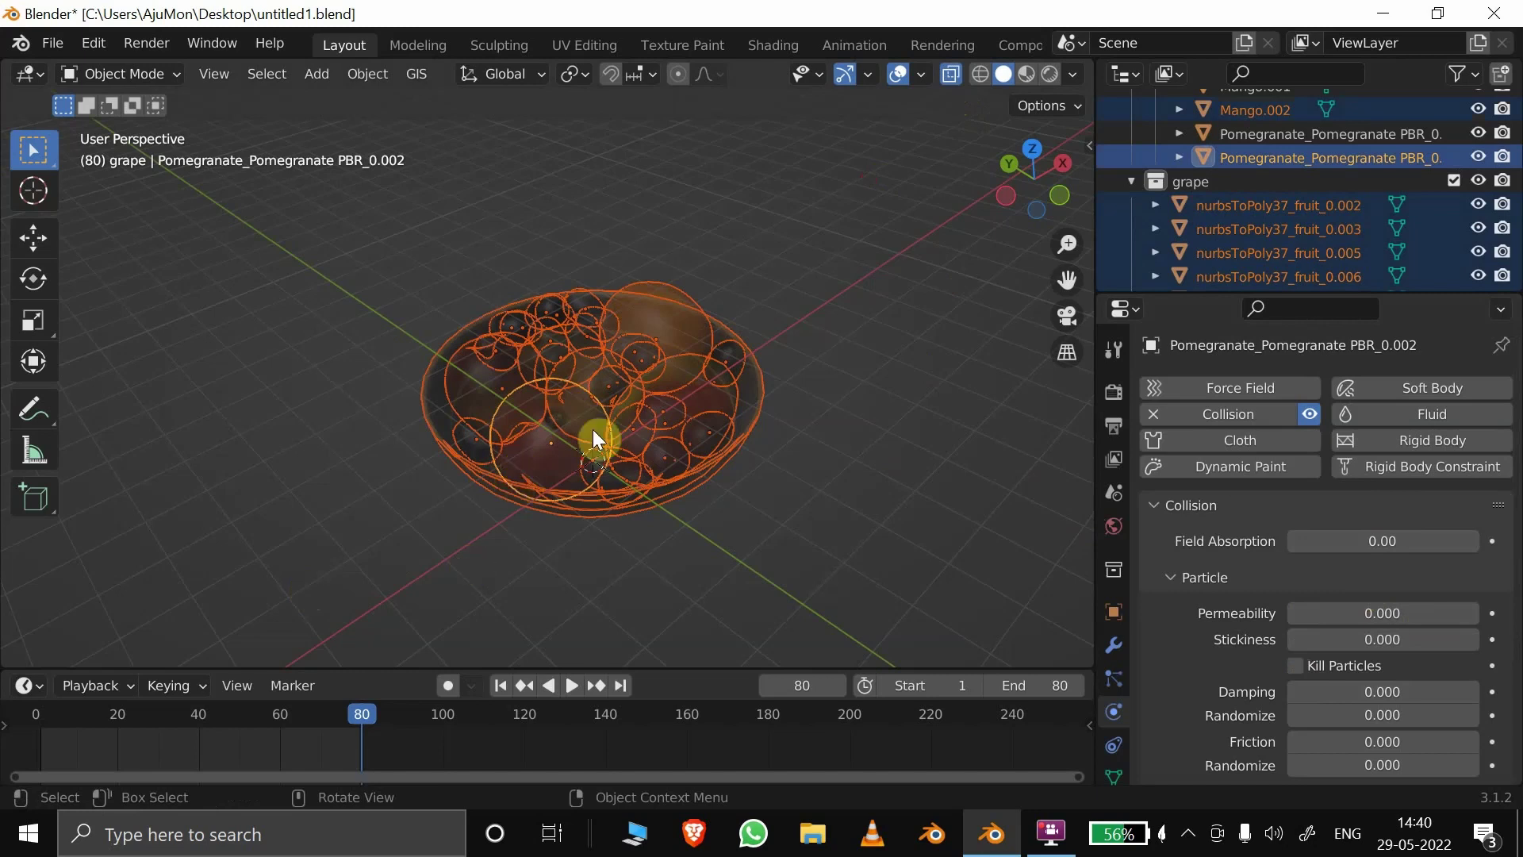
pyautogui.hotkey('ctrl', 'c')
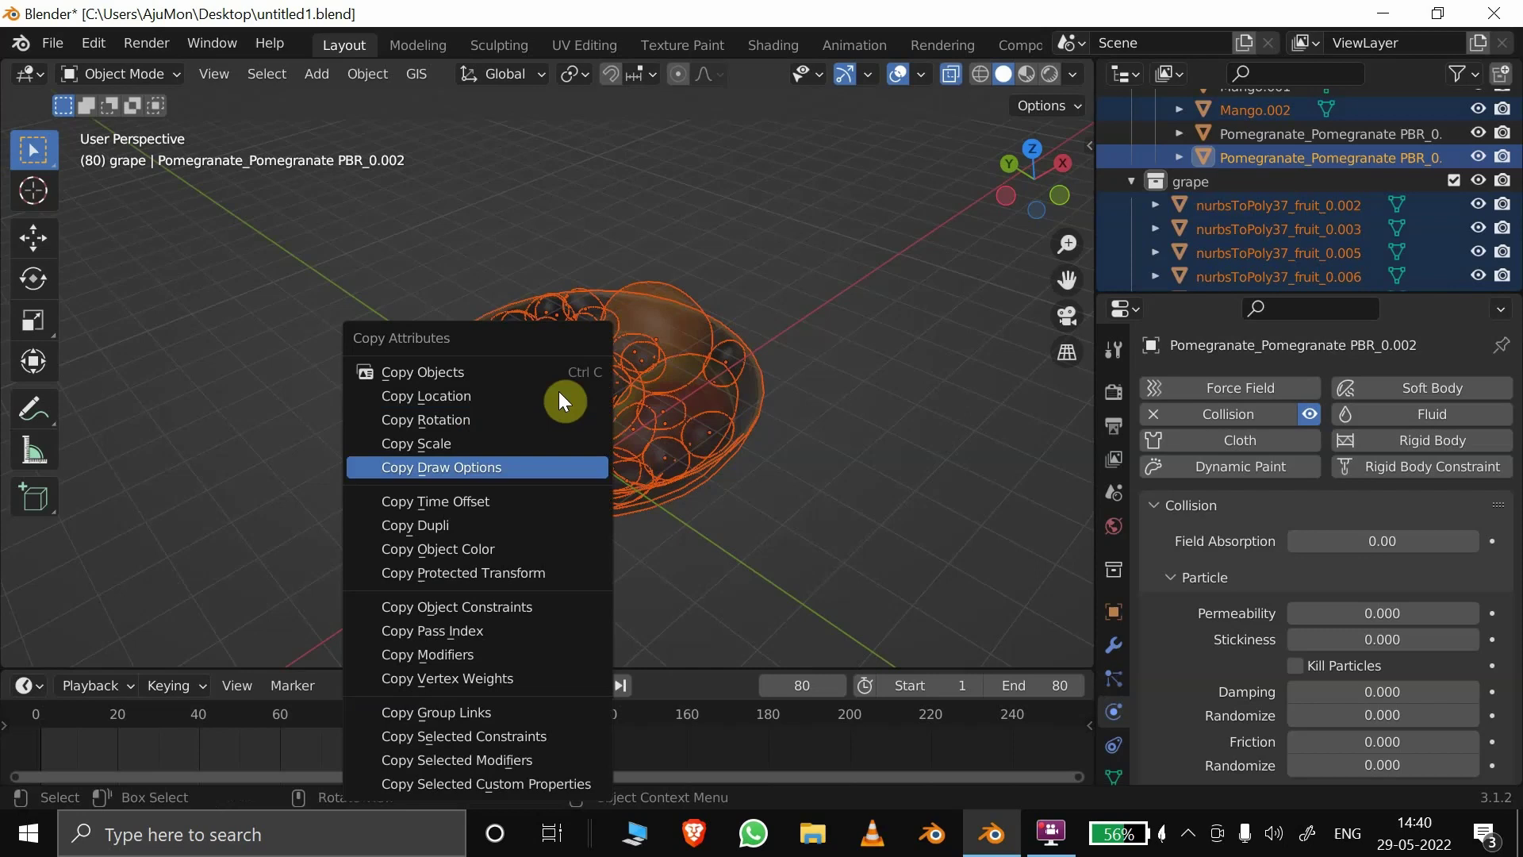
pyautogui.click(562, 757)
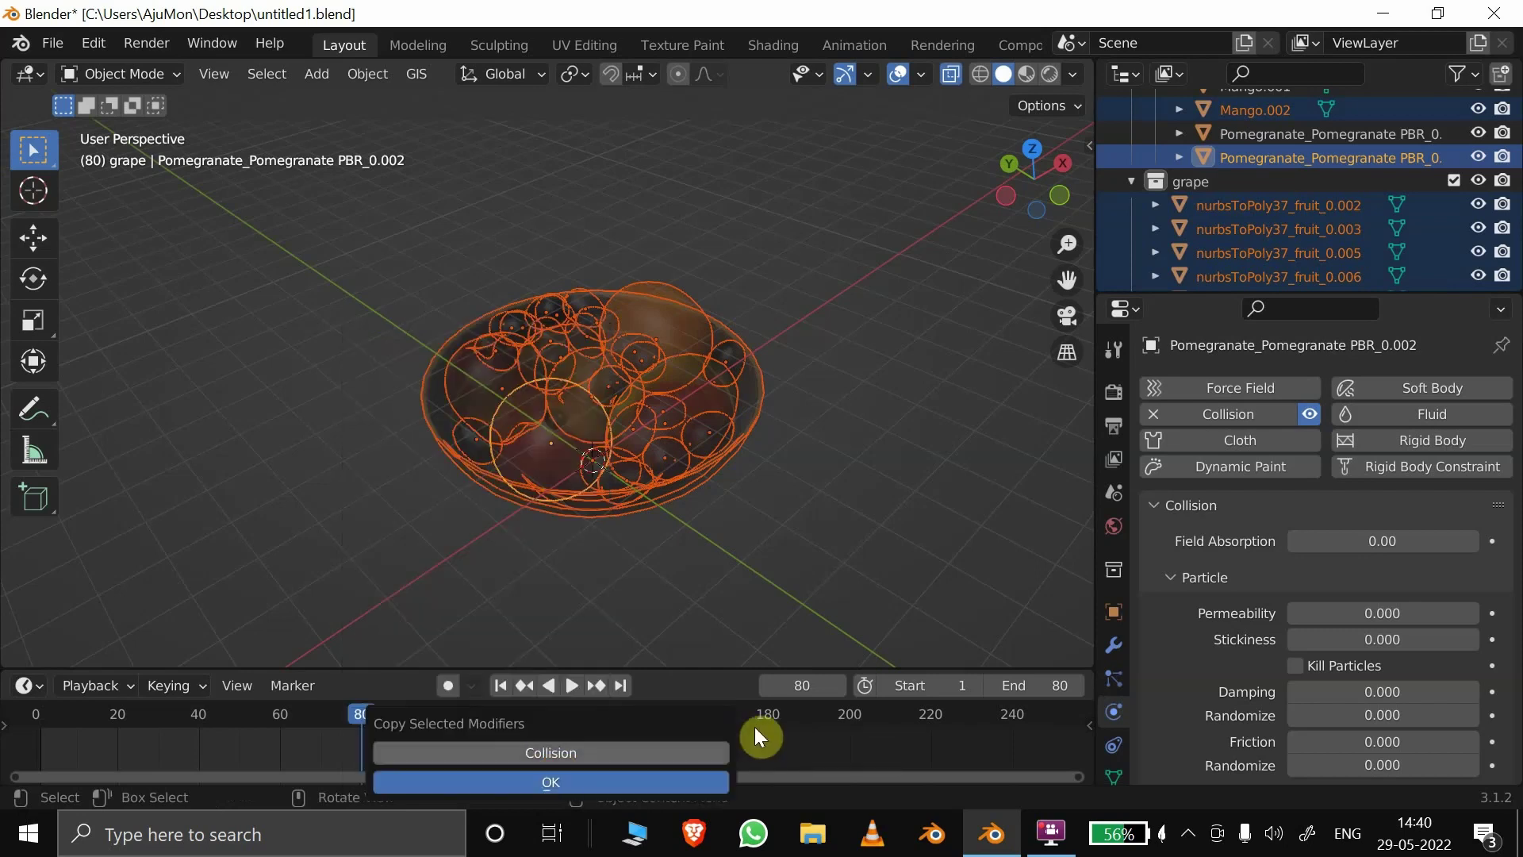
pyautogui.click(649, 781)
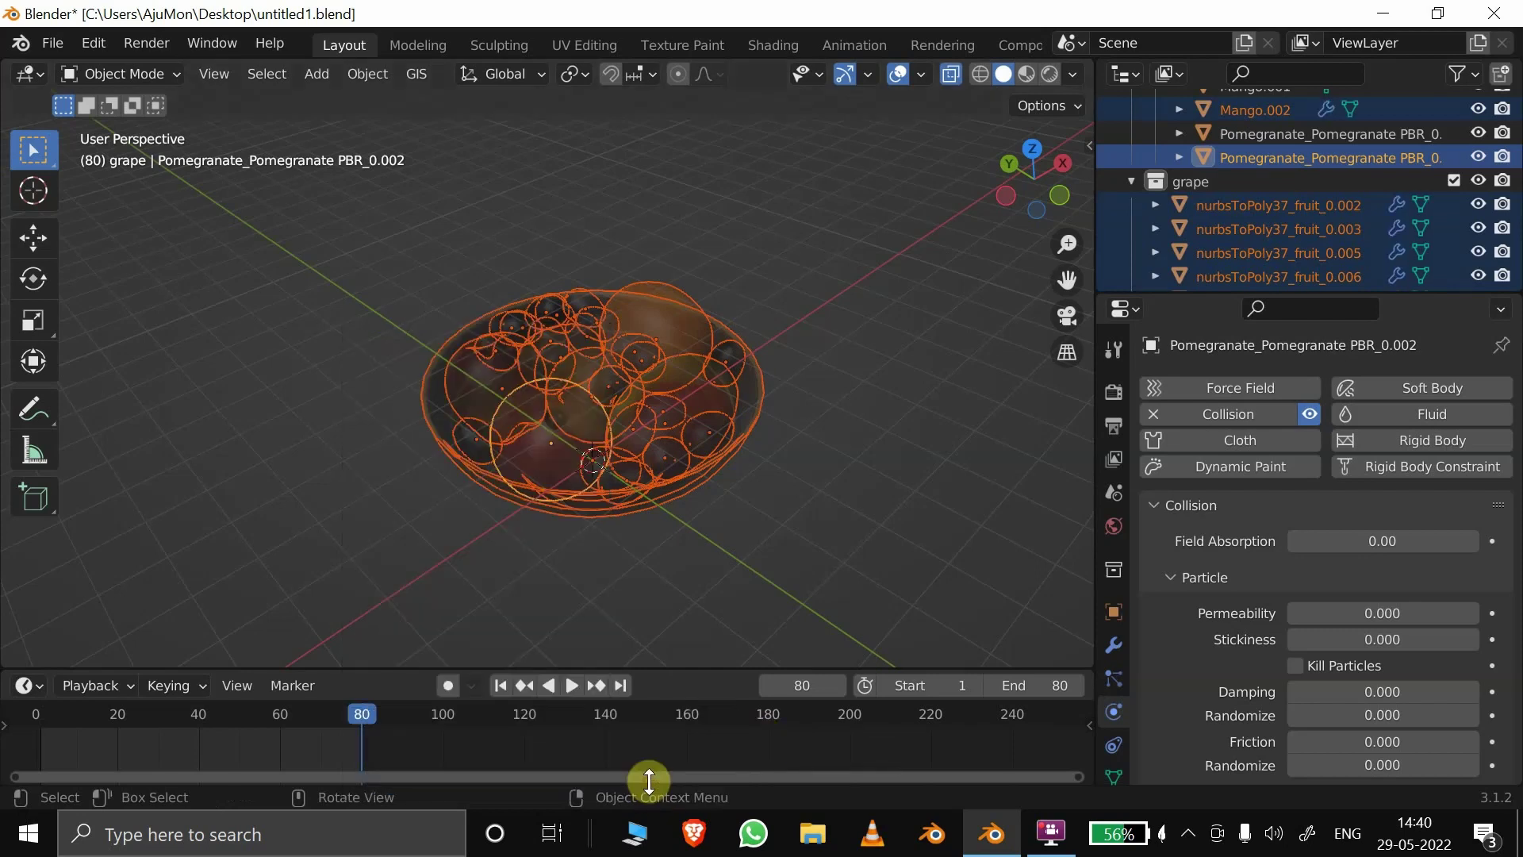
# Check the bowl's collision settings and turn off X-ray display.
pyautogui.click(652, 433)
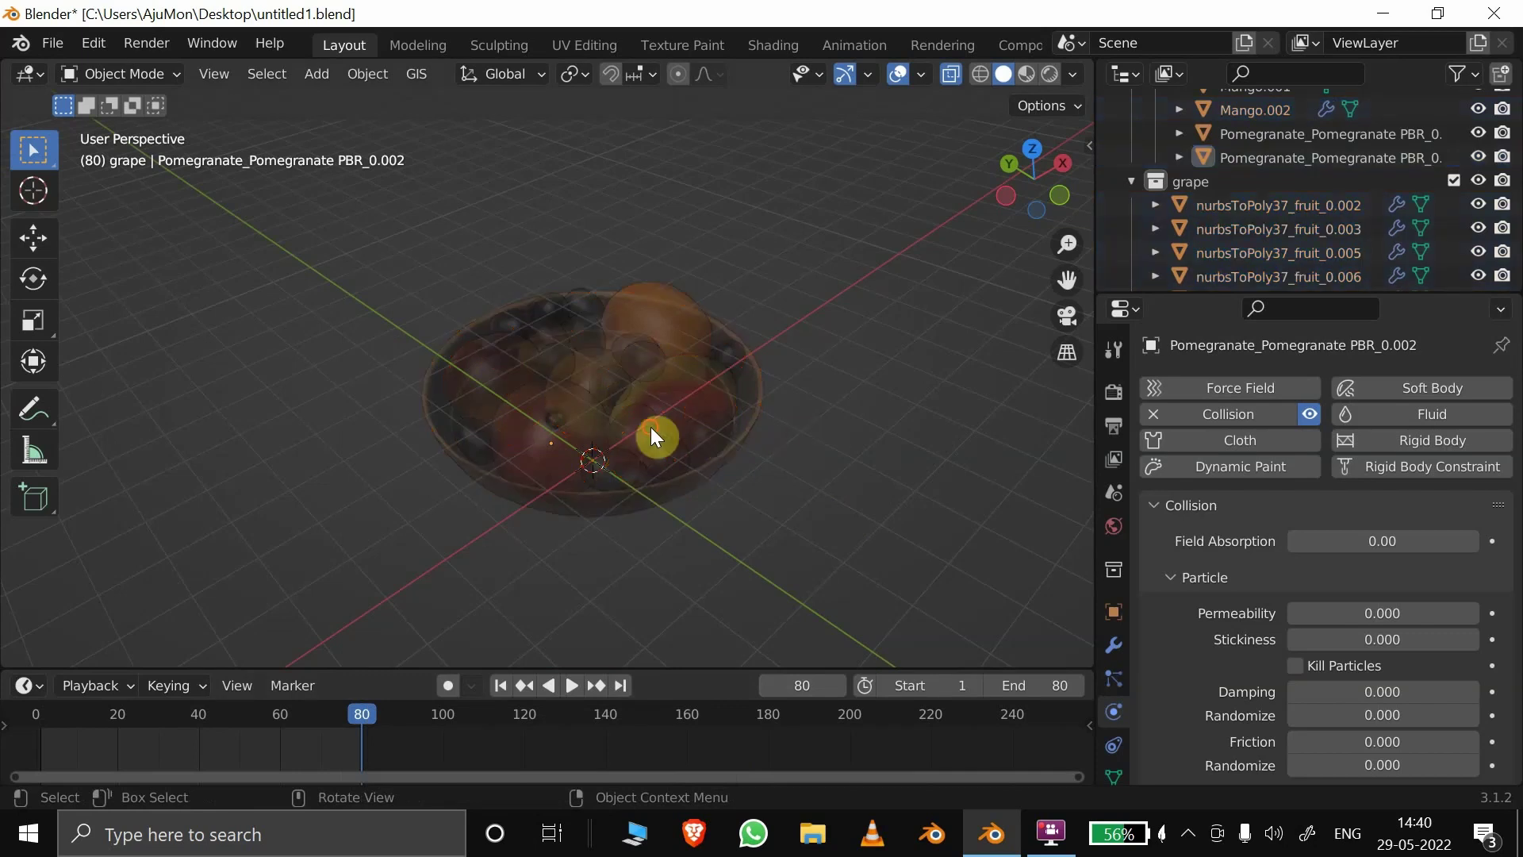
pyautogui.click(650, 425)
pyautogui.click(603, 292)
pyautogui.click(568, 311)
pyautogui.click(564, 428)
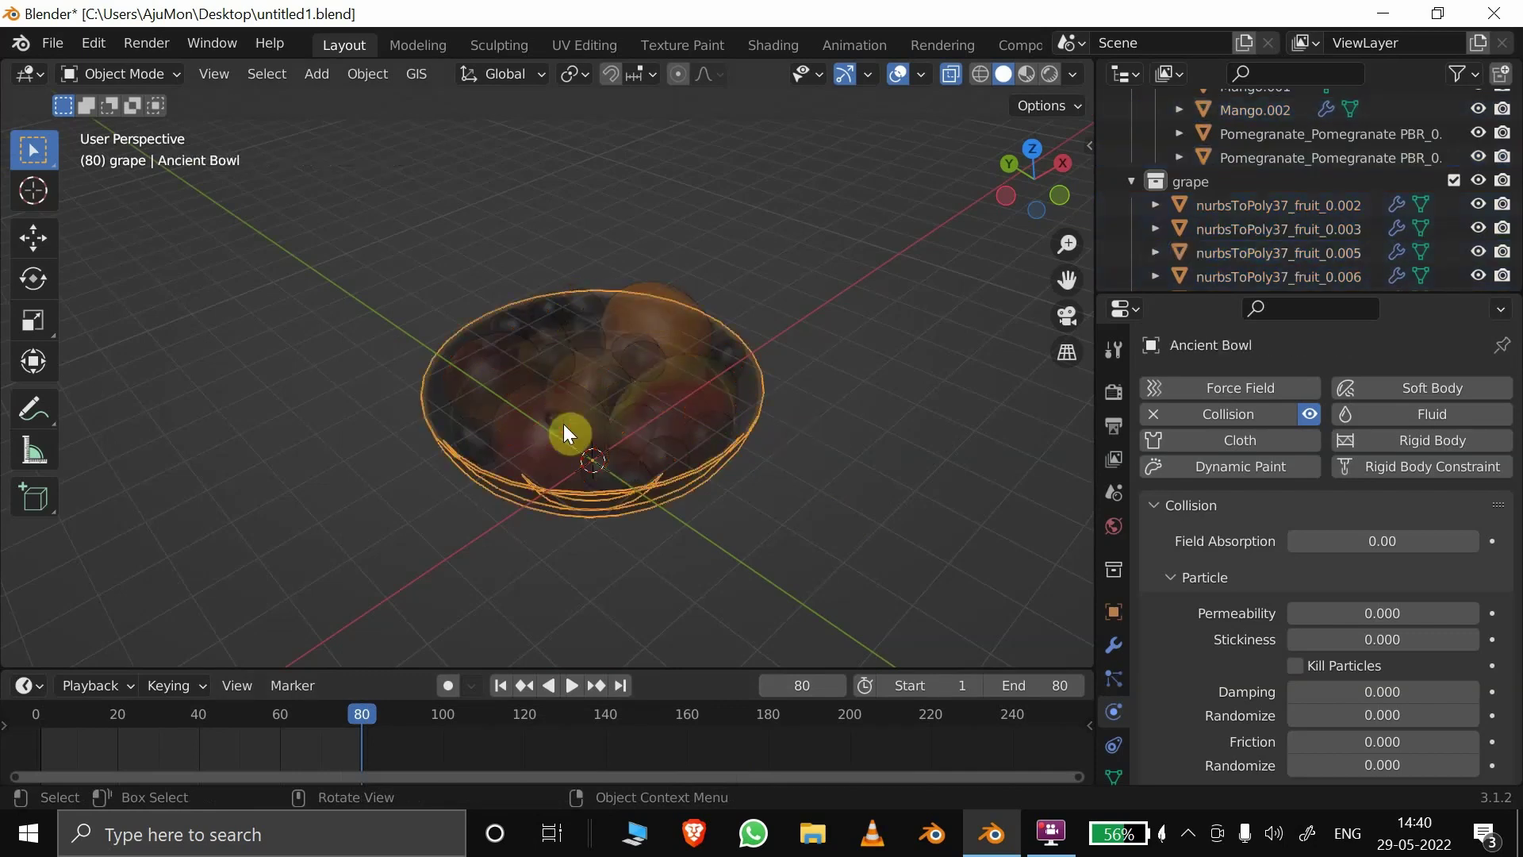
pyautogui.click(564, 428)
pyautogui.click(950, 76)
# Check the collision settings of the mango, the apples and several grapes in the bowl.
pyautogui.click(700, 377)
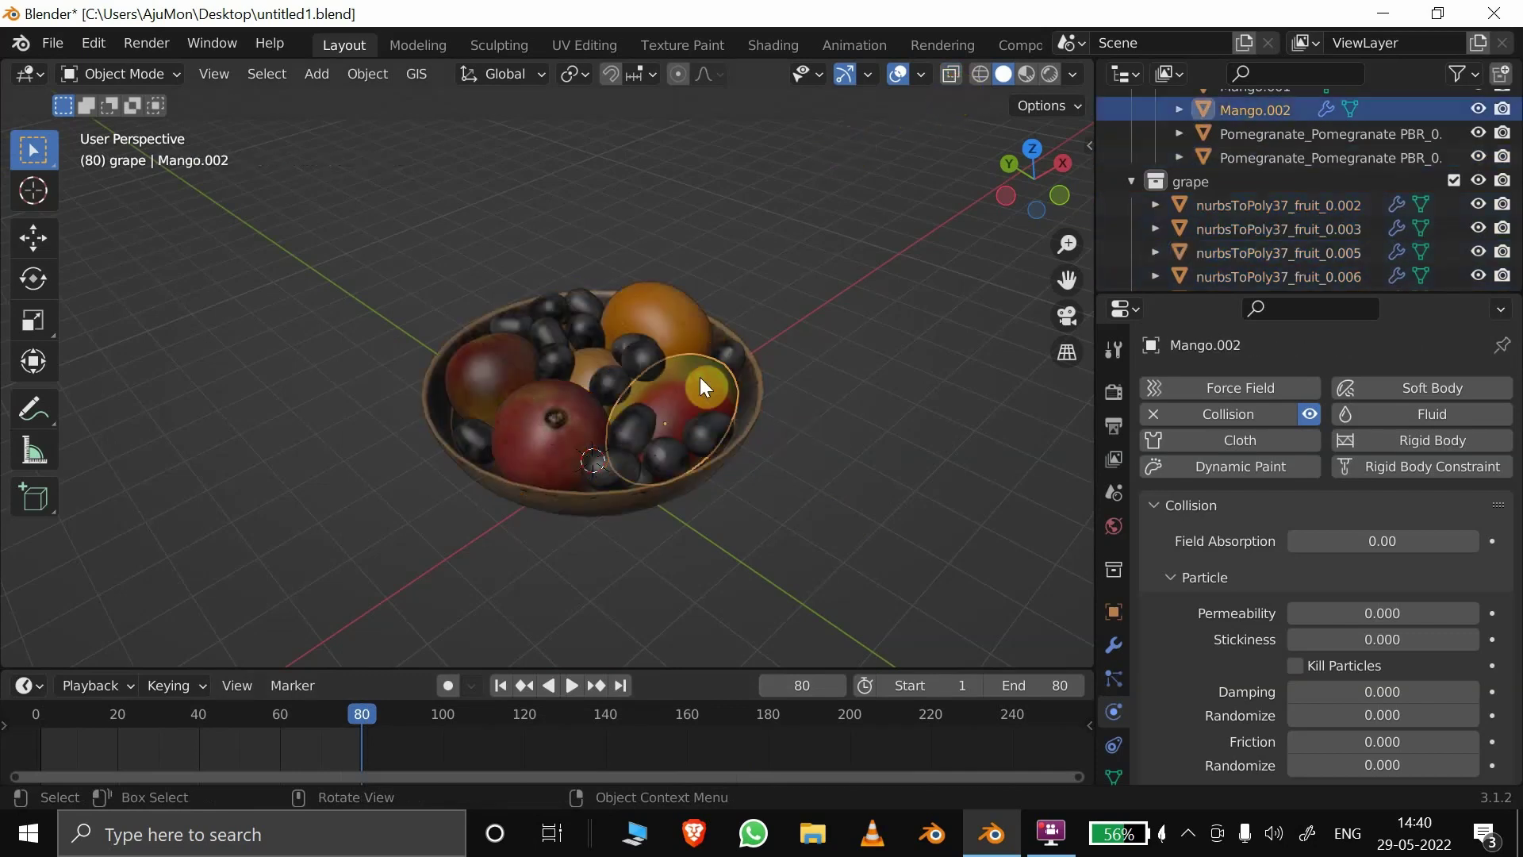
pyautogui.click(739, 445)
pyautogui.click(648, 401)
pyautogui.click(593, 333)
pyautogui.click(547, 333)
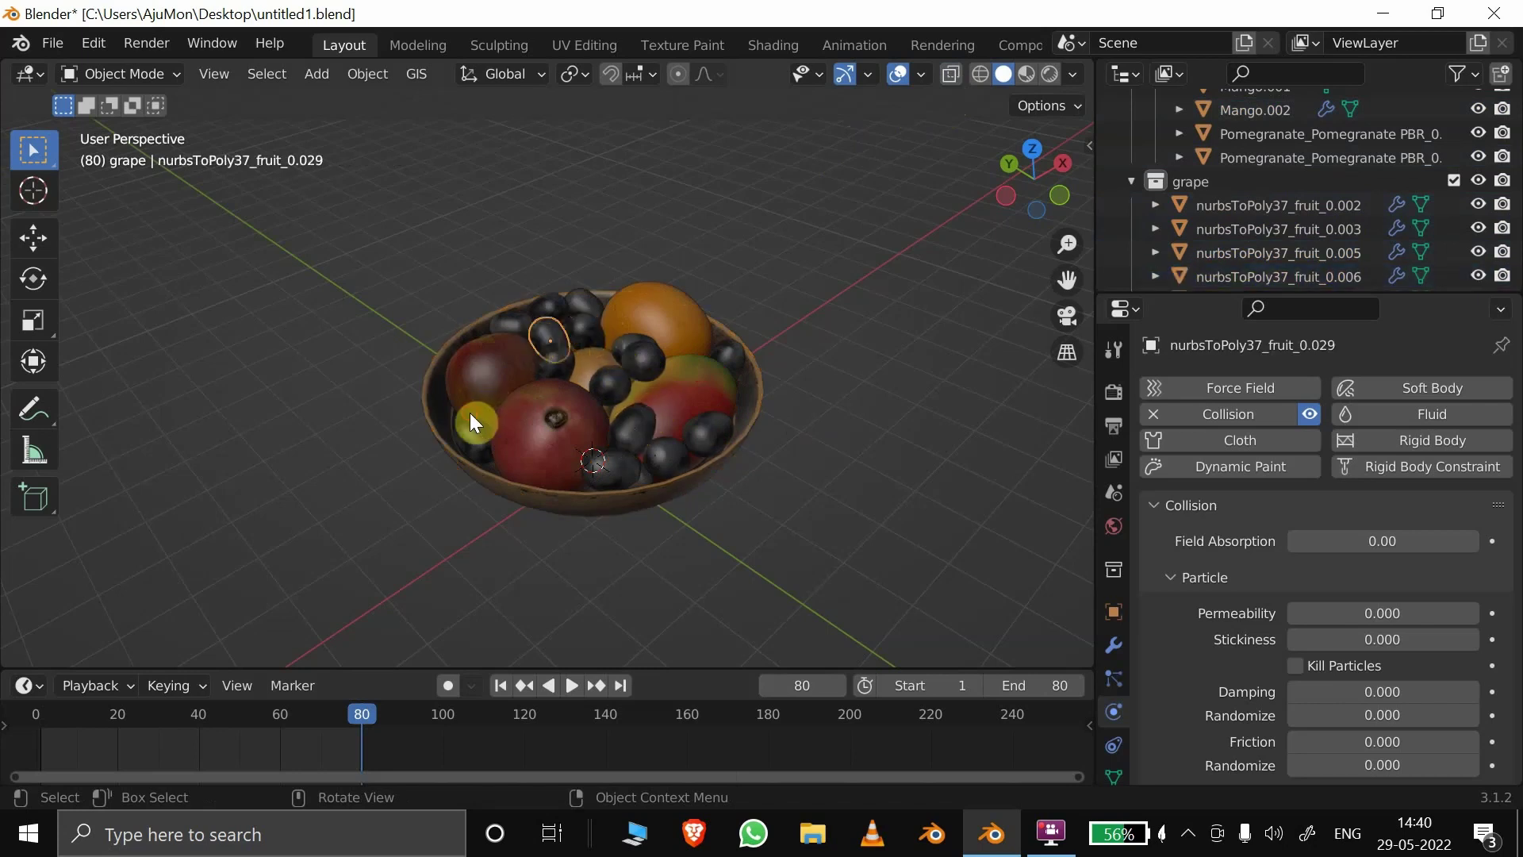
pyautogui.click(473, 414)
pyautogui.click(698, 402)
pyautogui.click(485, 346)
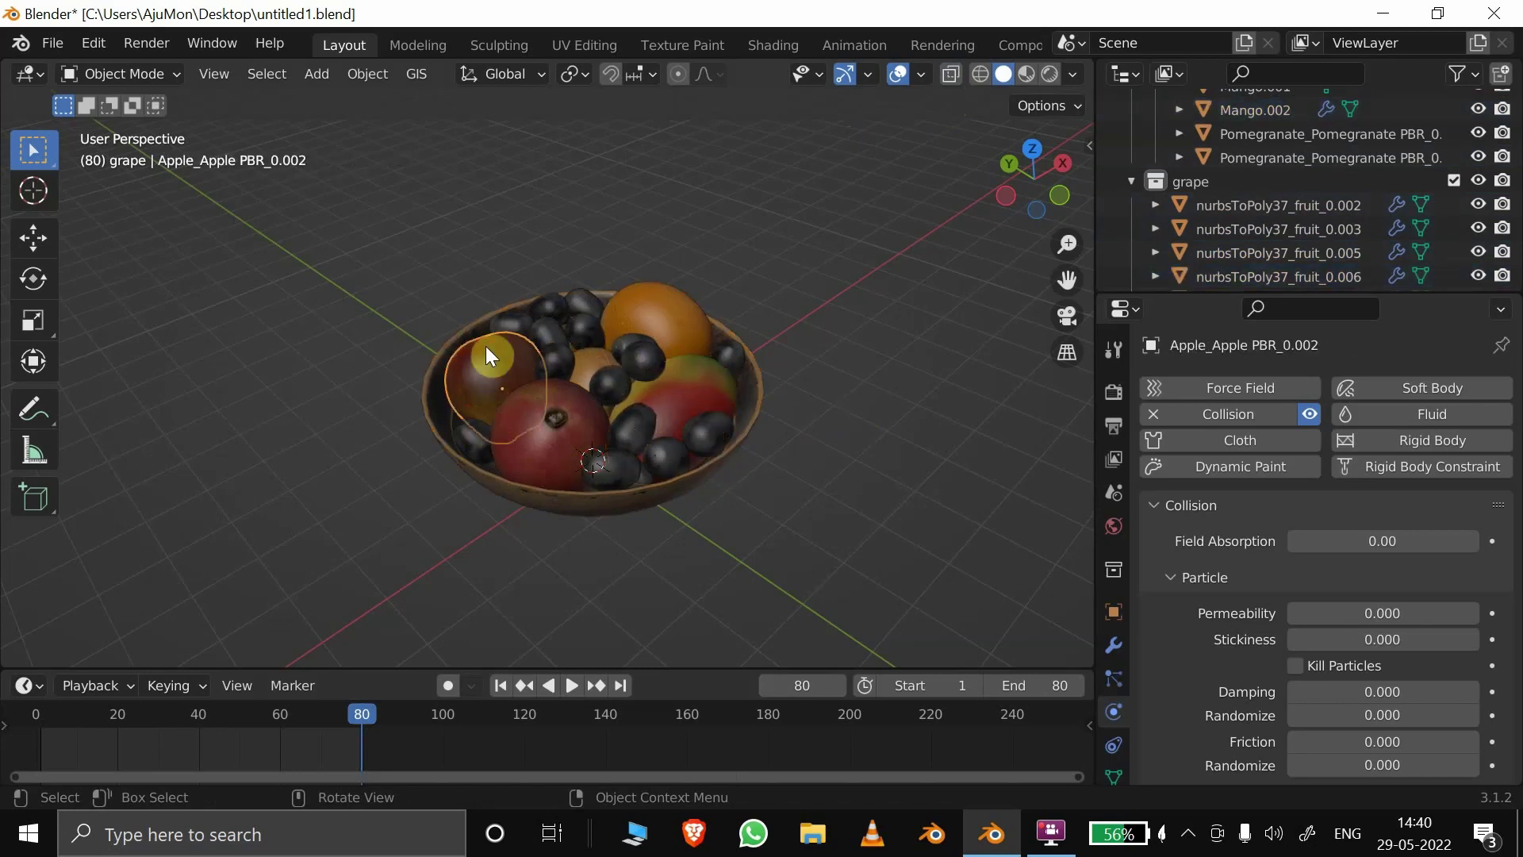
pyautogui.click(590, 441)
pyautogui.click(590, 441)
pyautogui.scroll(1, 590, 441)
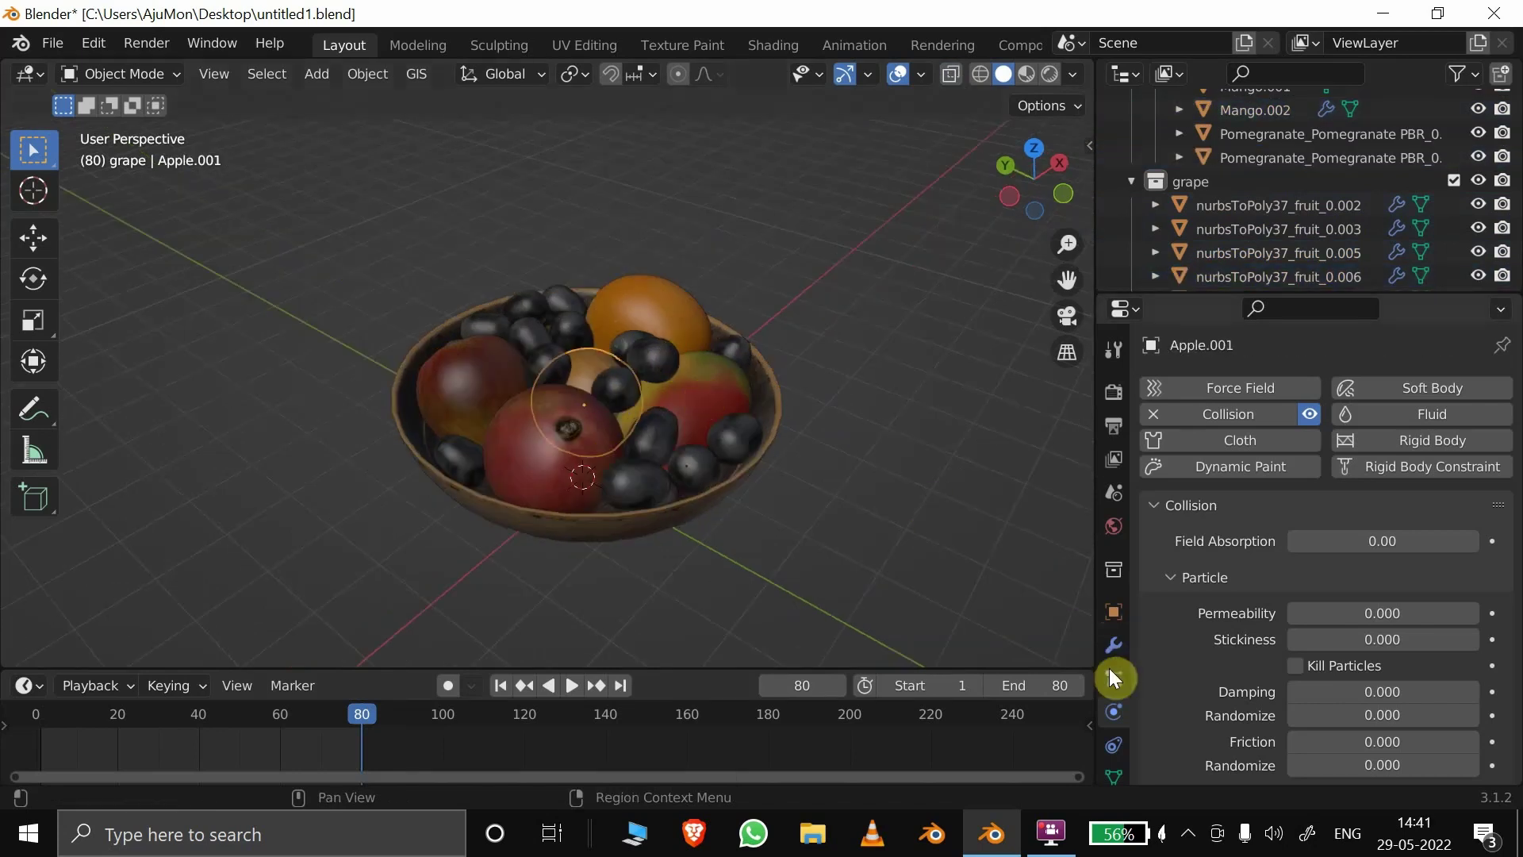
pyautogui.click(1154, 413)
pyautogui.moveTo(530, 461); pyautogui.dragTo(529, 519, button='middle')
pyautogui.scroll(3, 530, 507)
pyautogui.click(574, 257)
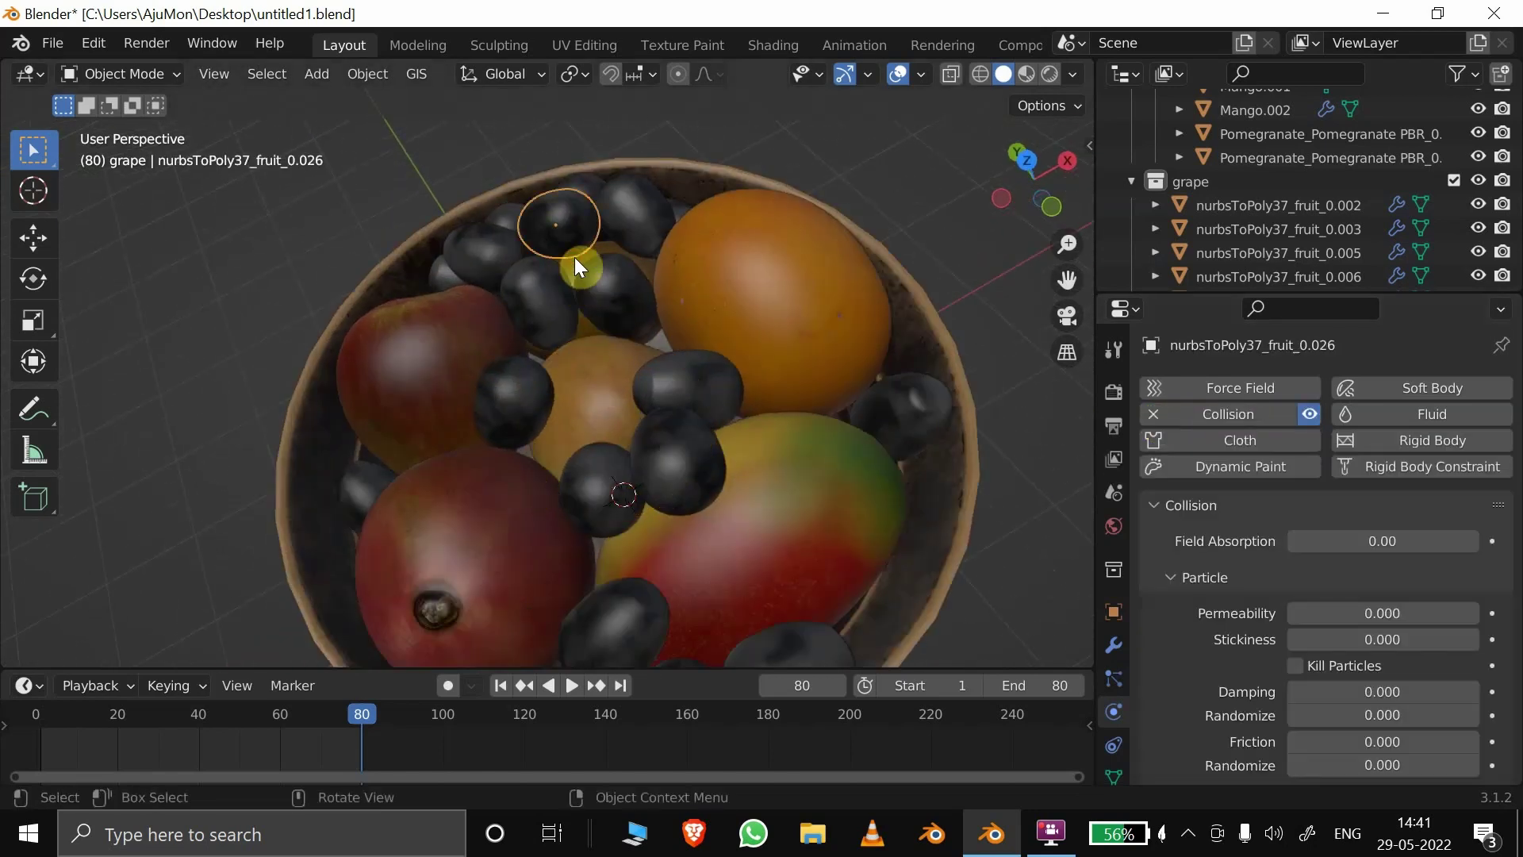
pyautogui.click(613, 248)
pyautogui.scroll(-6, 657, 412)
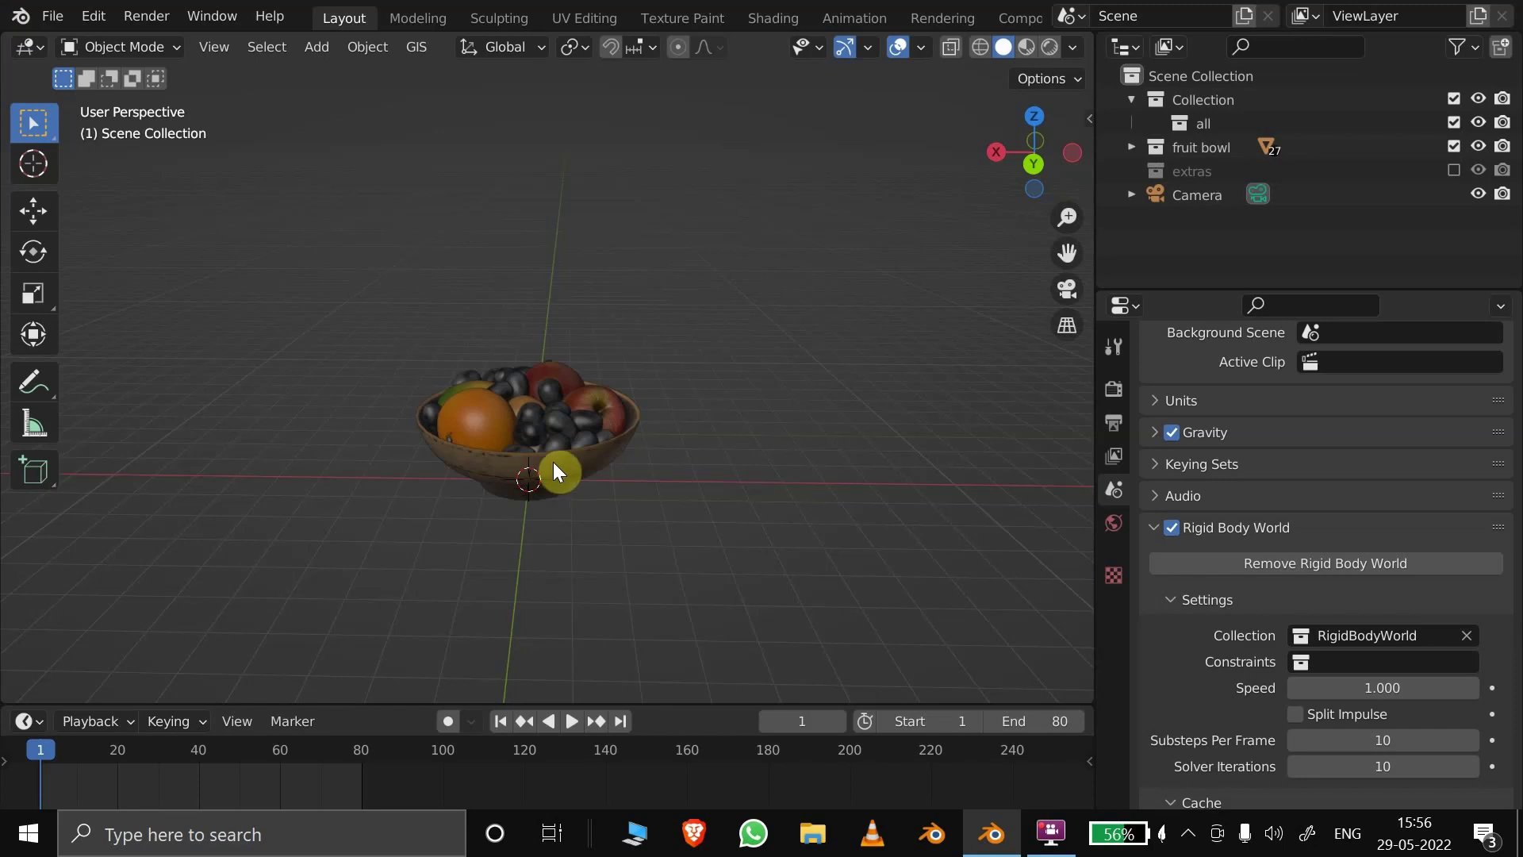
# Add a mesh circle with 50 vertices at the scene origin.
pyautogui.moveTo(554, 463)
pyautogui.mouseDown(button='middle')
pyautogui.moveTo(651, 464)
pyautogui.moveTo(614, 488)
pyautogui.moveTo(475, 375)
pyautogui.moveTo(554, 450)
pyautogui.moveTo(512, 481)
pyautogui.moveTo(832, 445)
pyautogui.moveTo(870, 412)
pyautogui.moveTo(583, 485)
pyautogui.moveTo(578, 466)
pyautogui.mouseUp(button='middle')
pyautogui.hotkey('shift', 'a')
pyautogui.moveTo(581, 379)
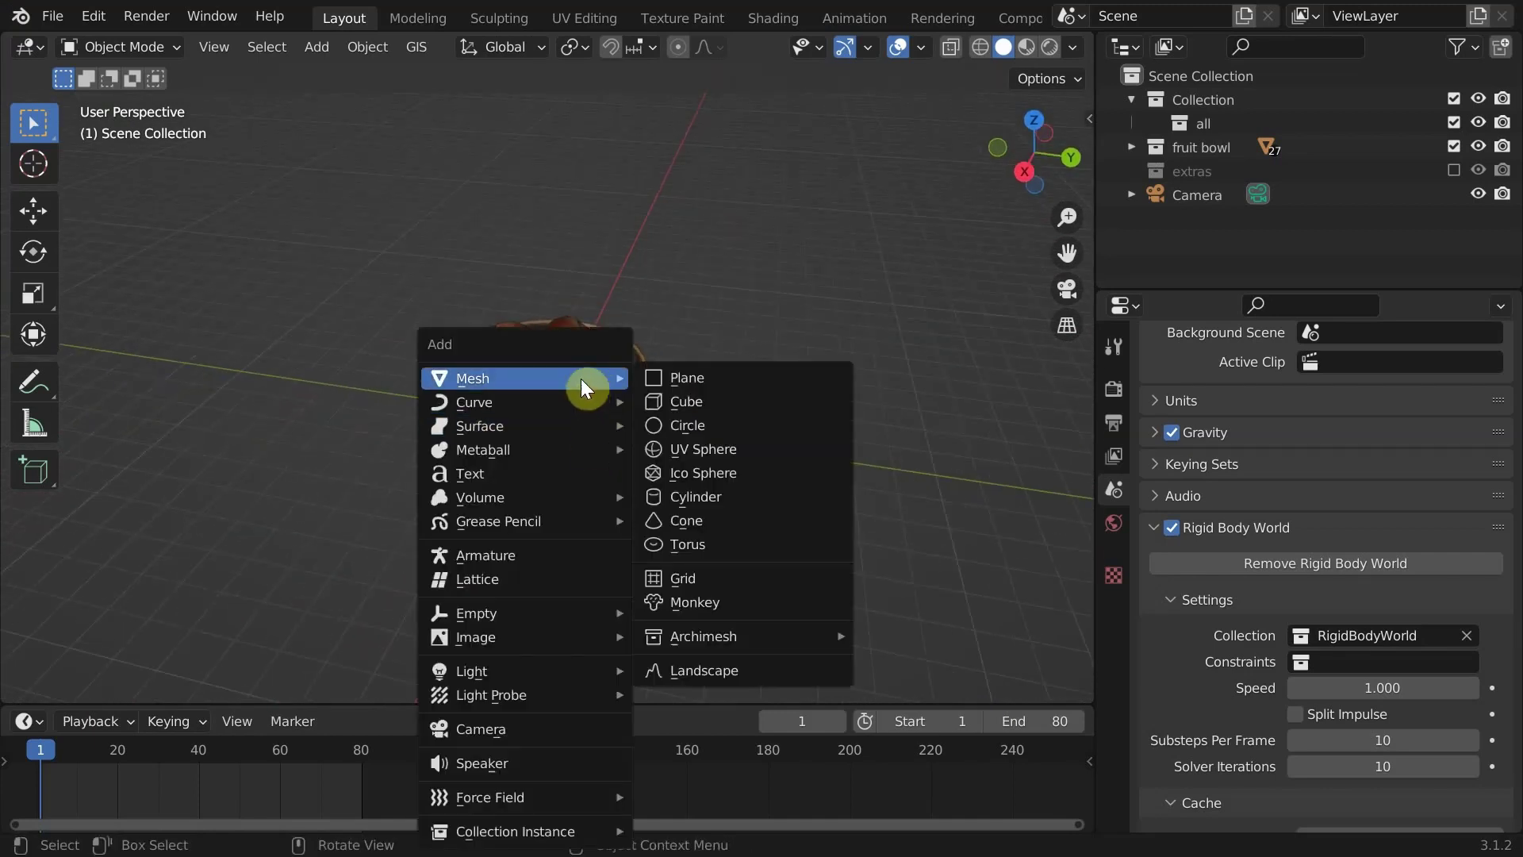
pyautogui.click(703, 426)
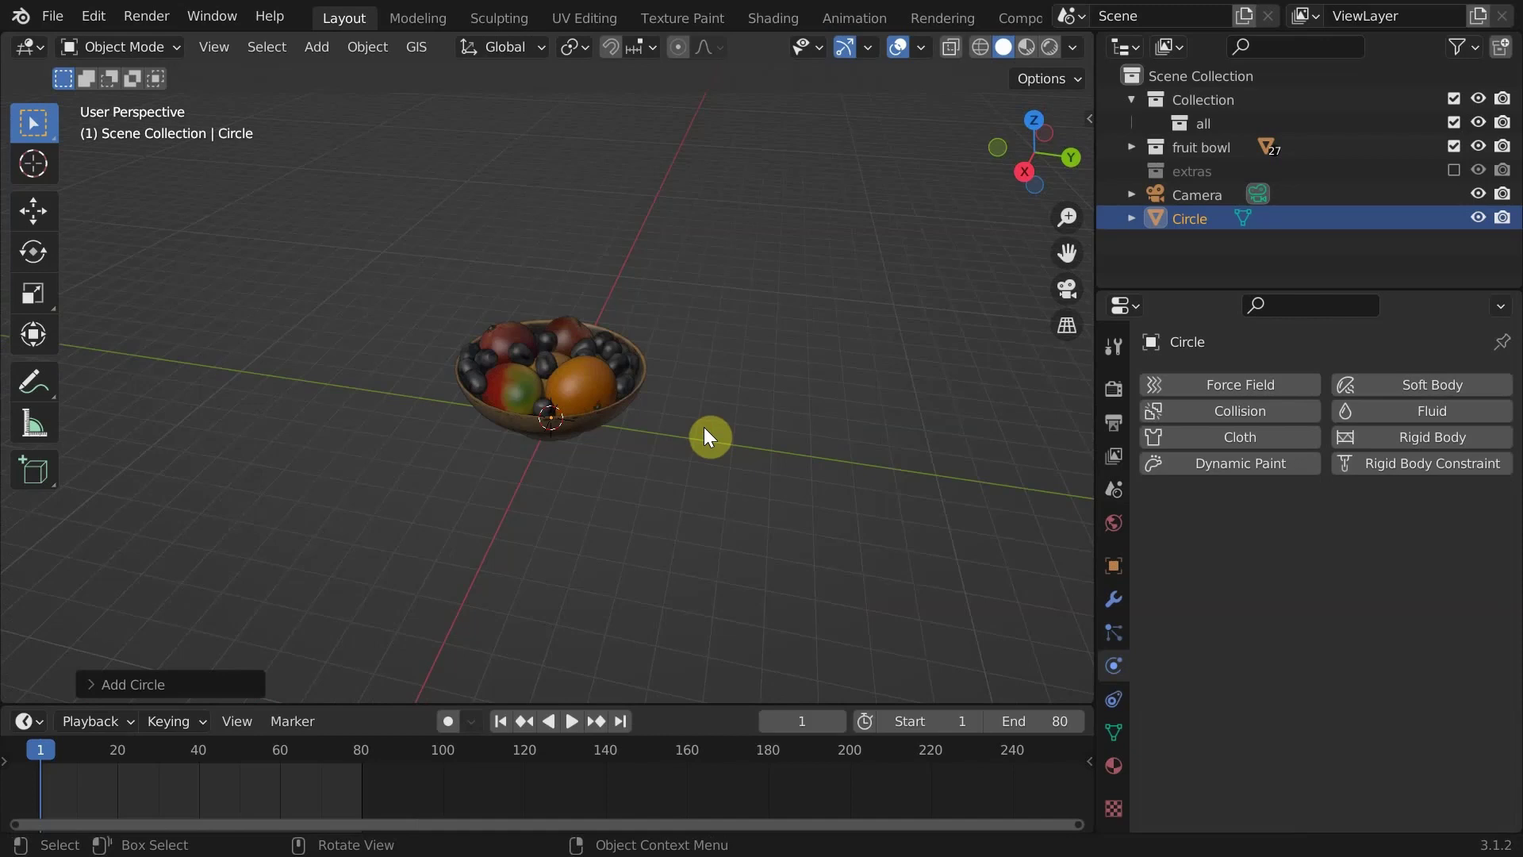
pyautogui.click(93, 688)
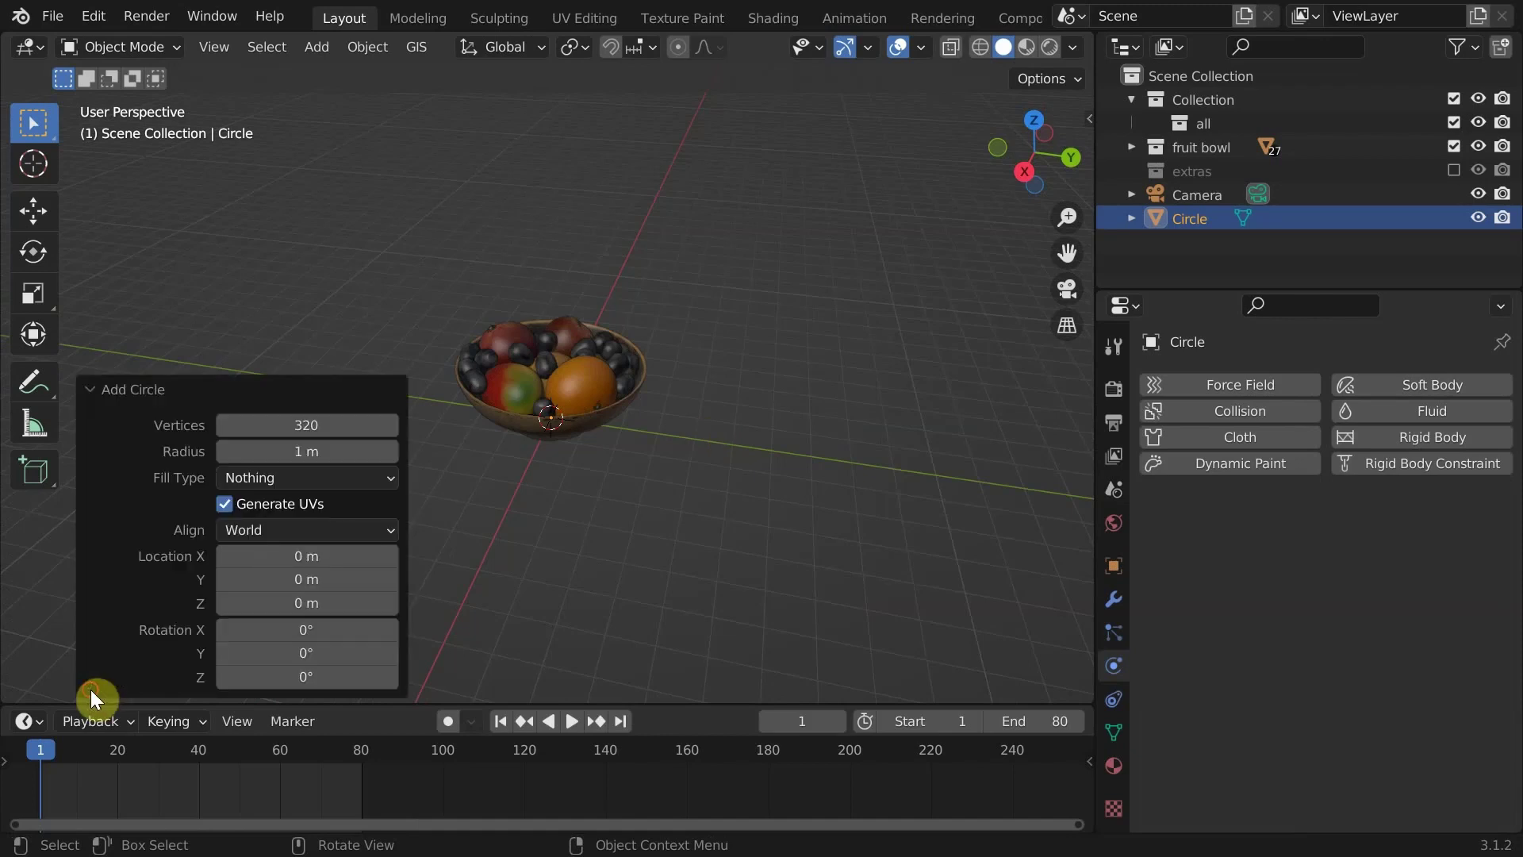
pyautogui.click(332, 418)
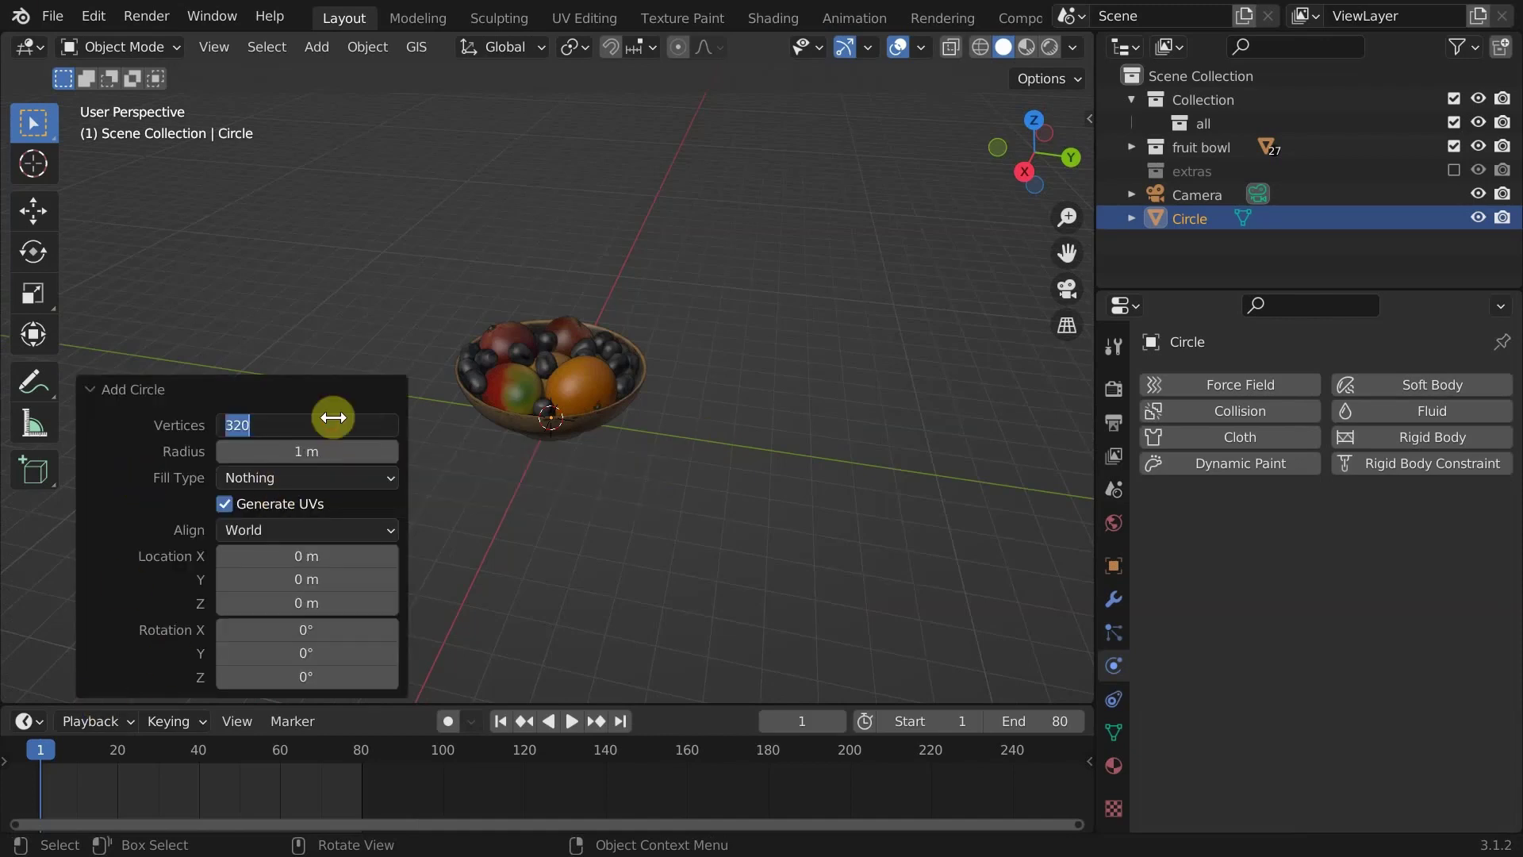
pyautogui.press('Return')
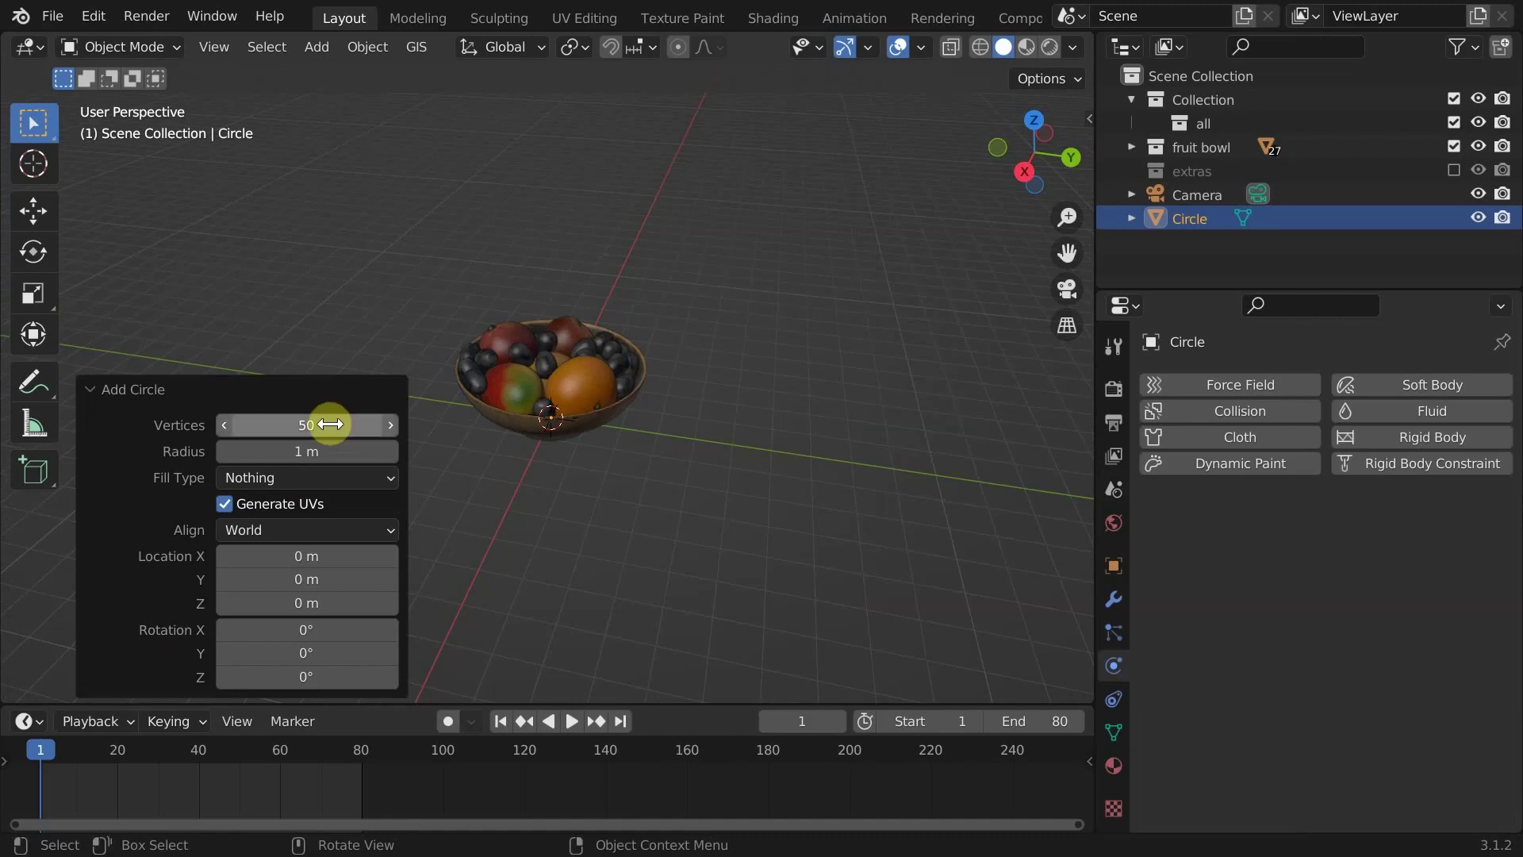
pyautogui.click(91, 392)
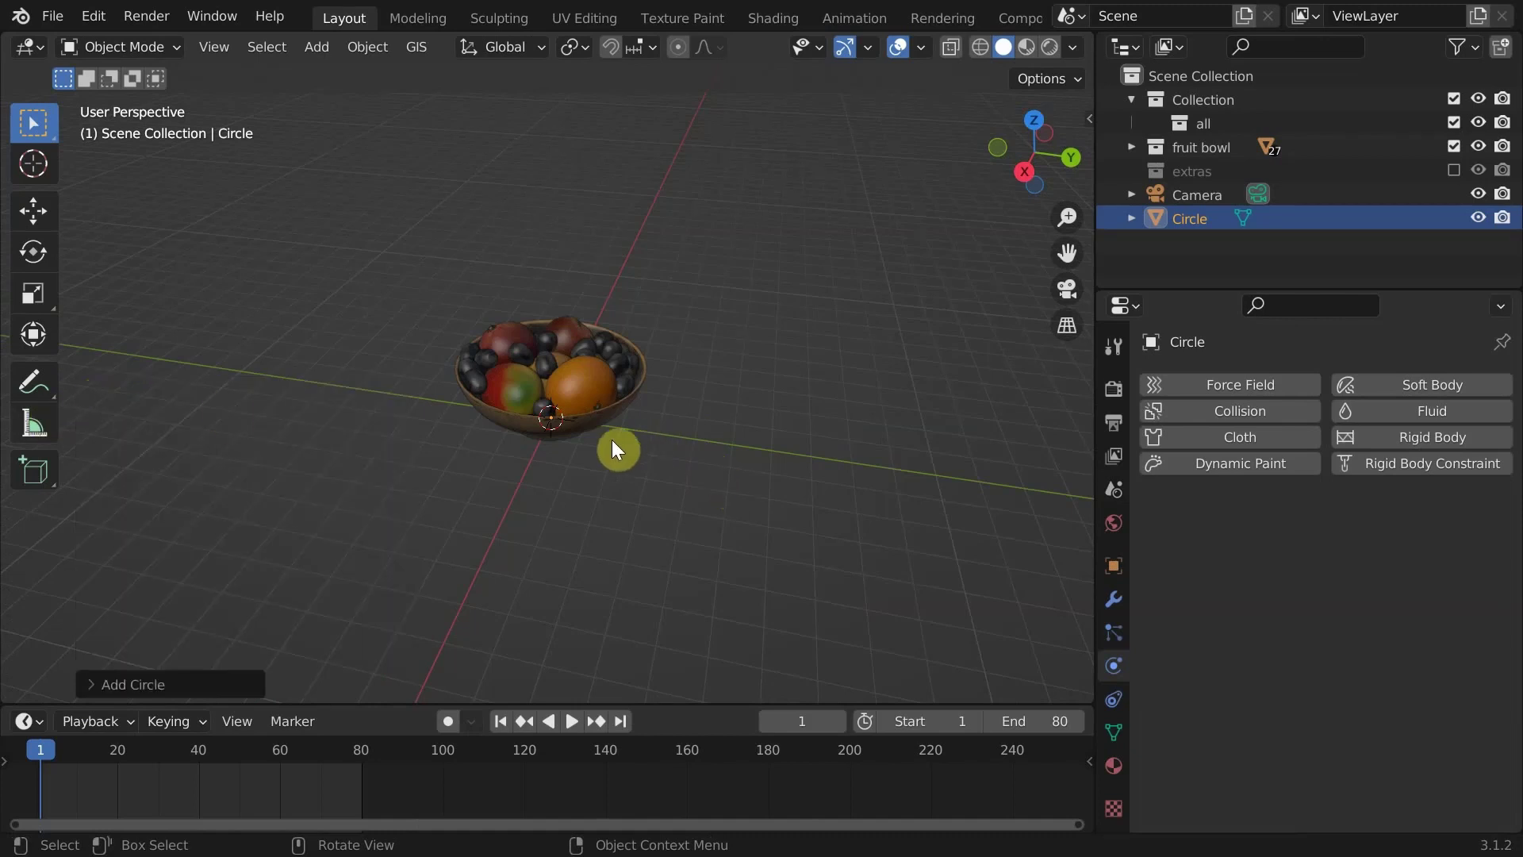
# Move the circle up 5 m along the Z axis so it sits above the fruit bowl.
pyautogui.press('g')
pyautogui.press('z')
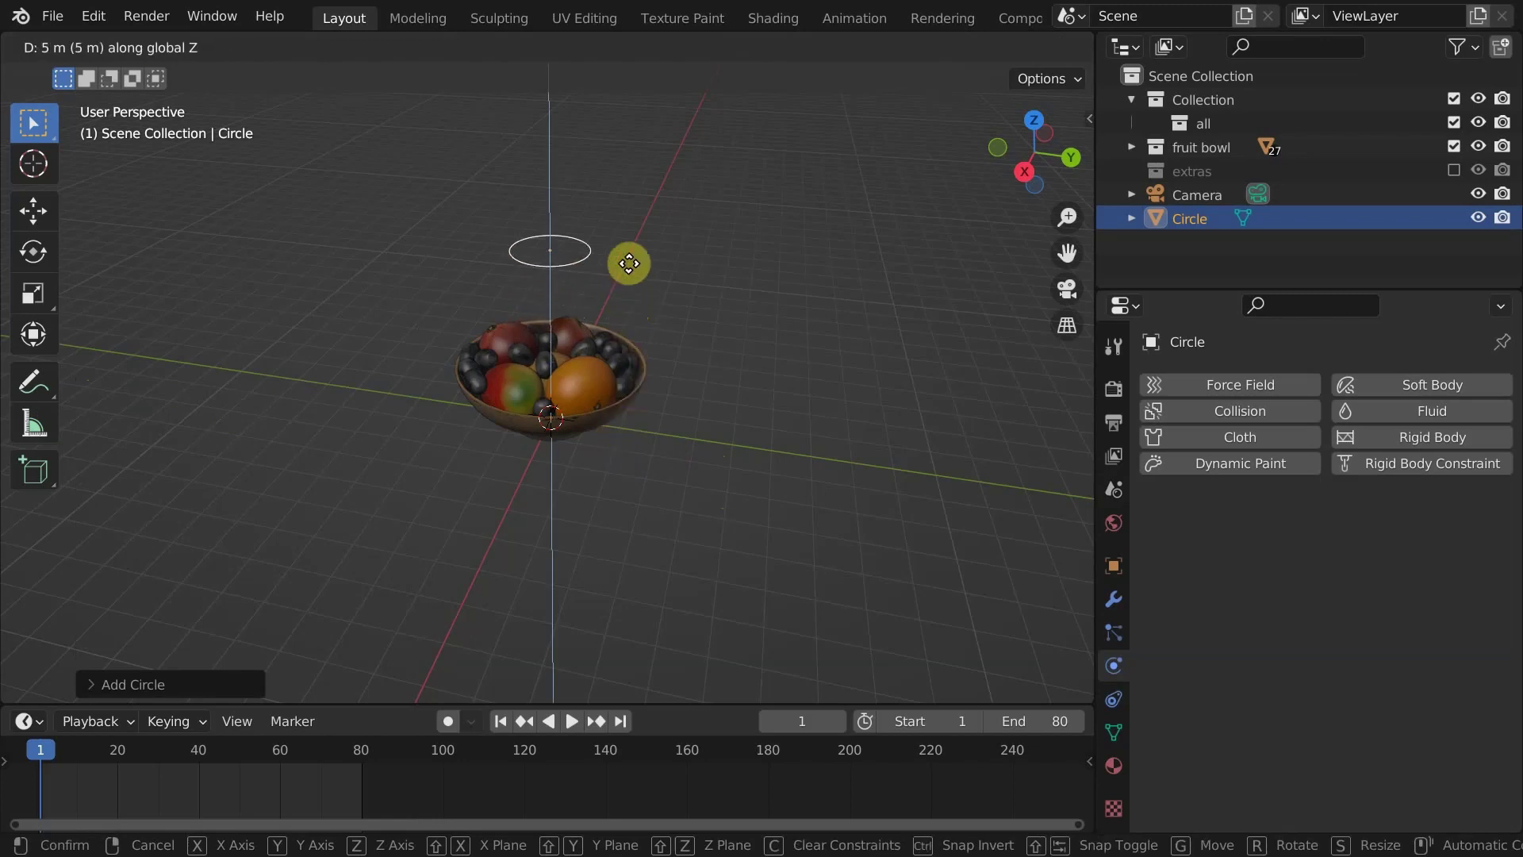
pyautogui.click(629, 264)
# In Edit Mode, fill the circle with a grid of faces using Grid Fill.
pyautogui.press('Tab')
pyautogui.scroll(3, 592, 220)
pyautogui.click(601, 48)
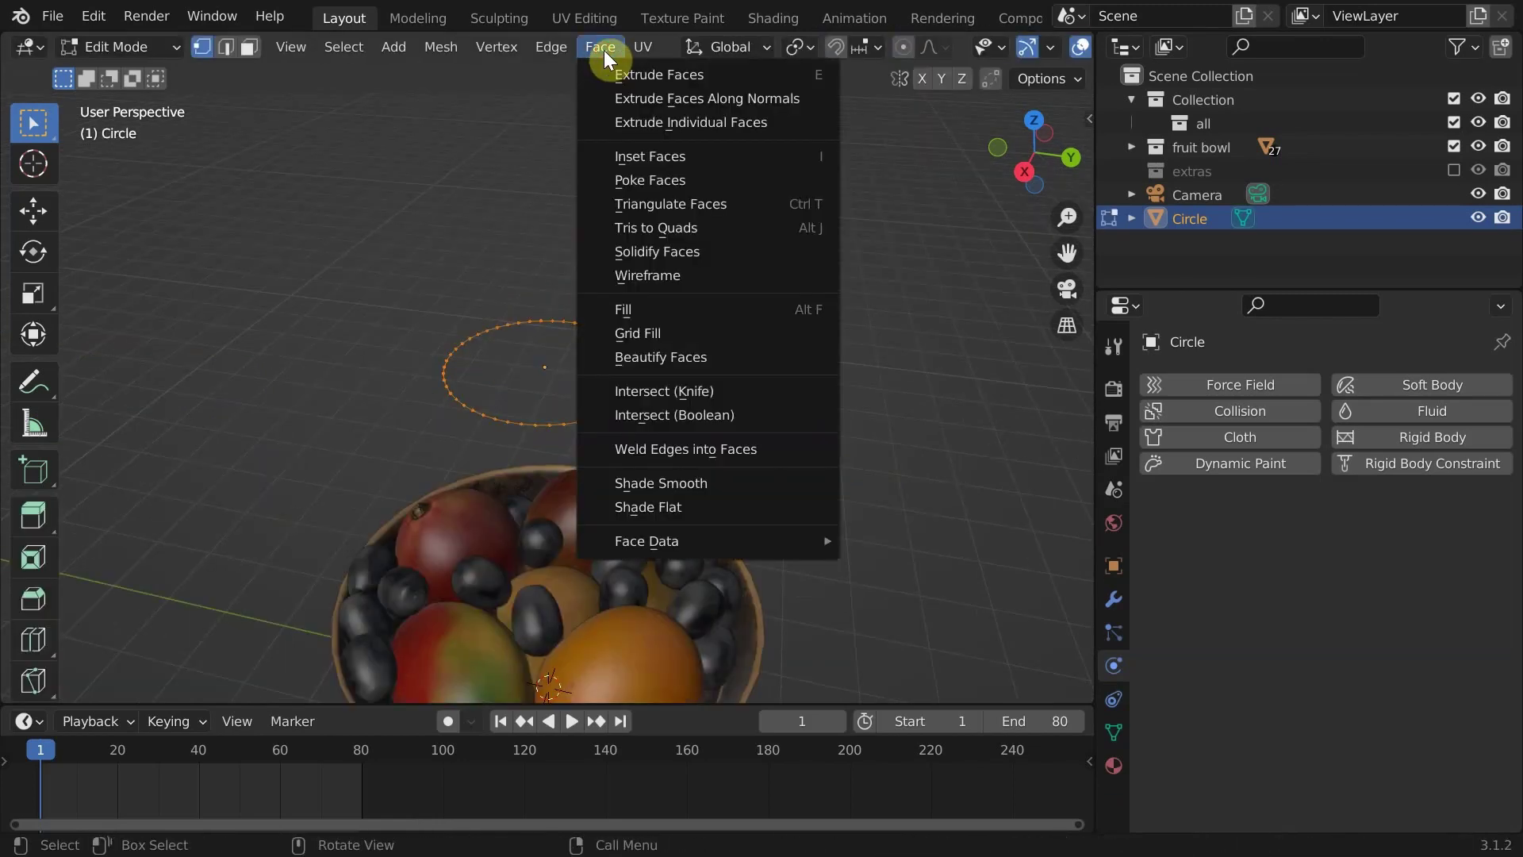
pyautogui.click(663, 333)
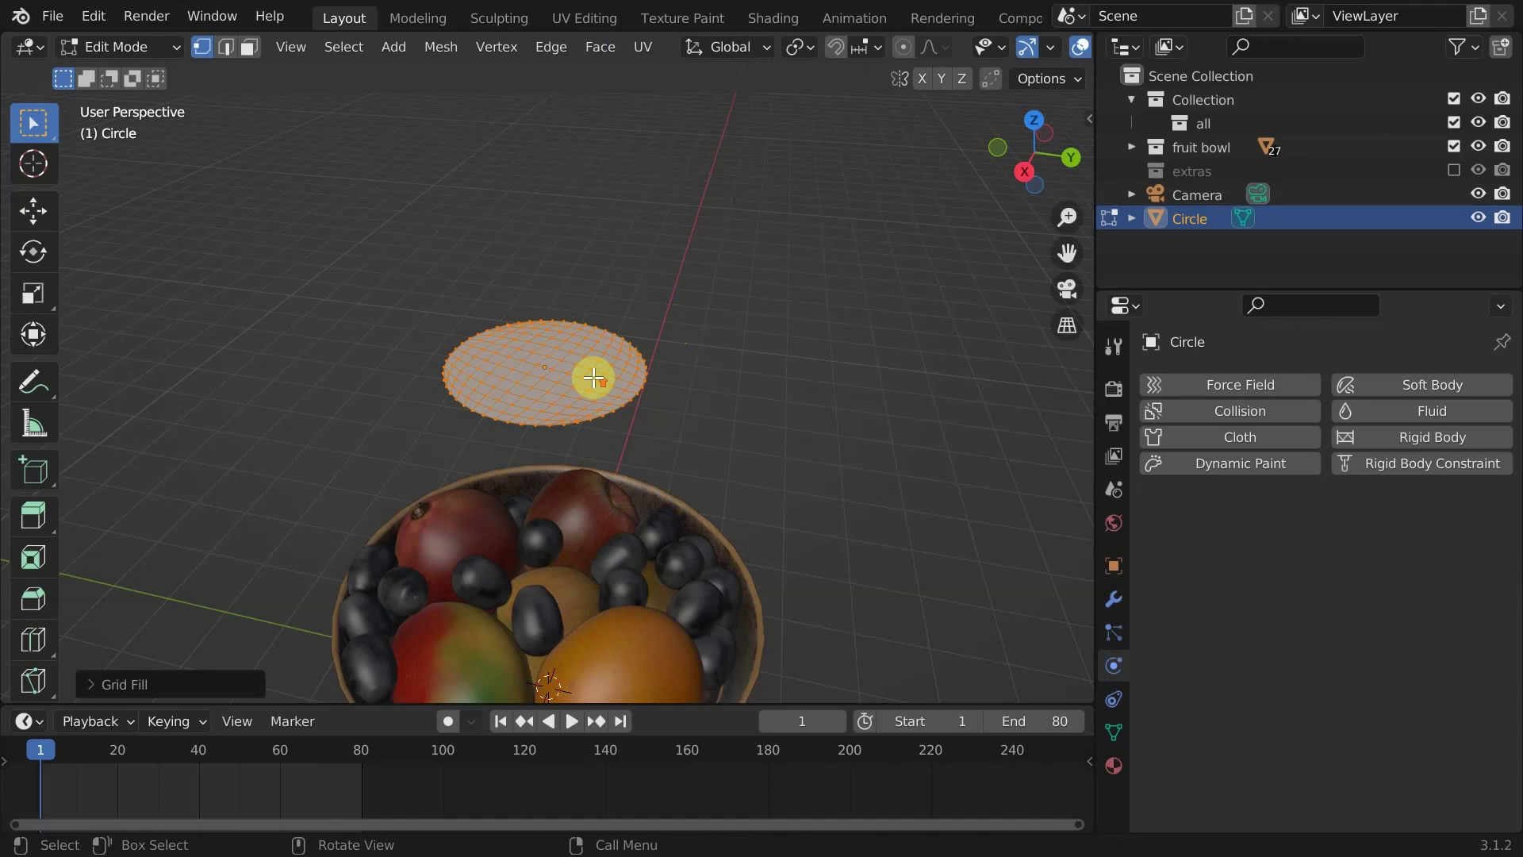
# In top view, scale the filled circle up to nearly twice its size.
pyautogui.moveTo(594, 378); pyautogui.dragTo(562, 453, button='middle')
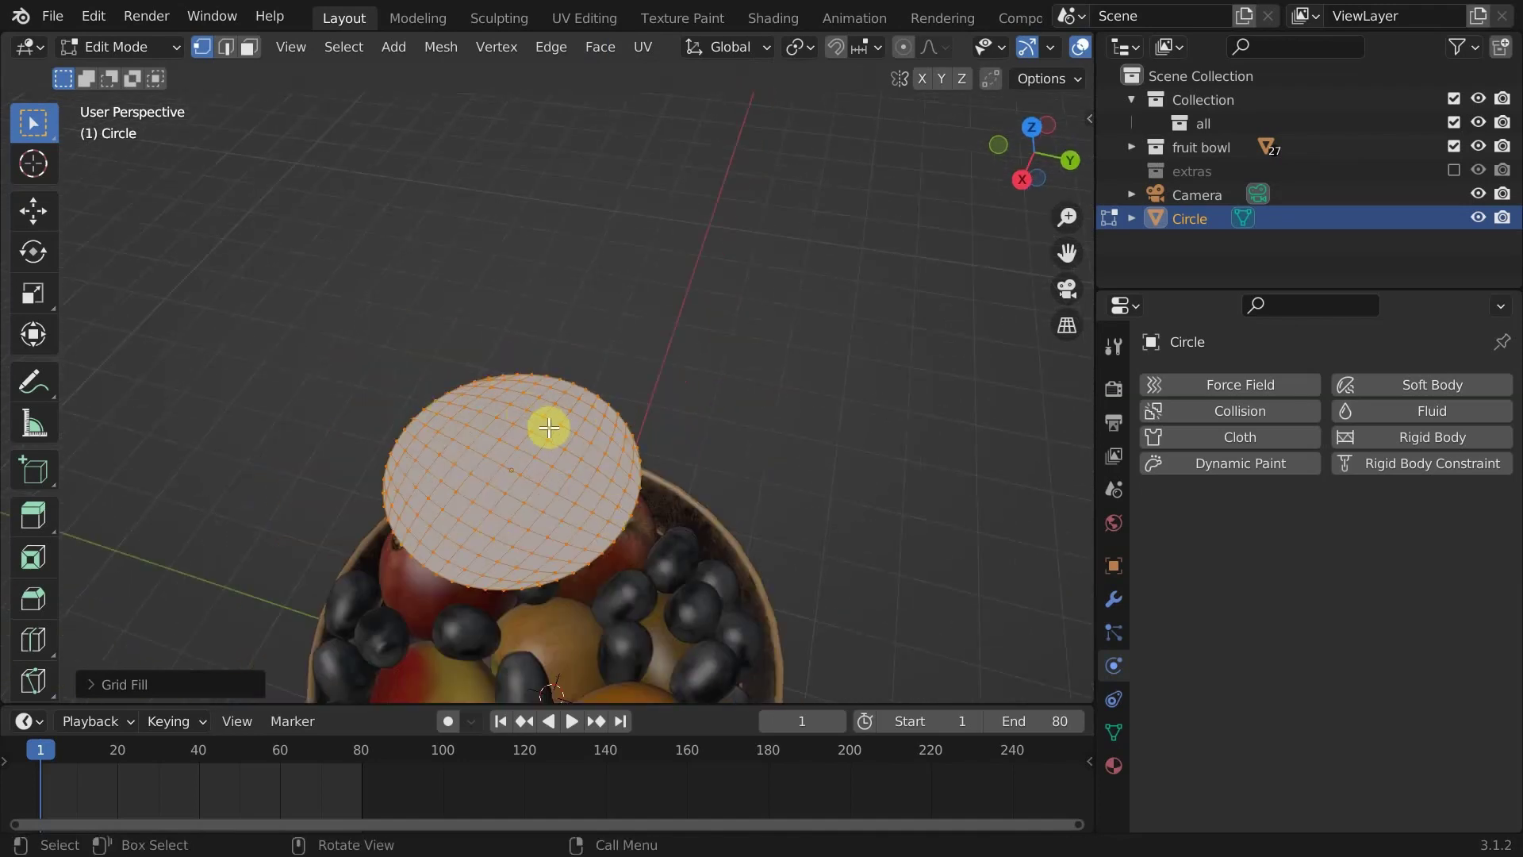
pyautogui.press('KP_7')
pyautogui.press('s')
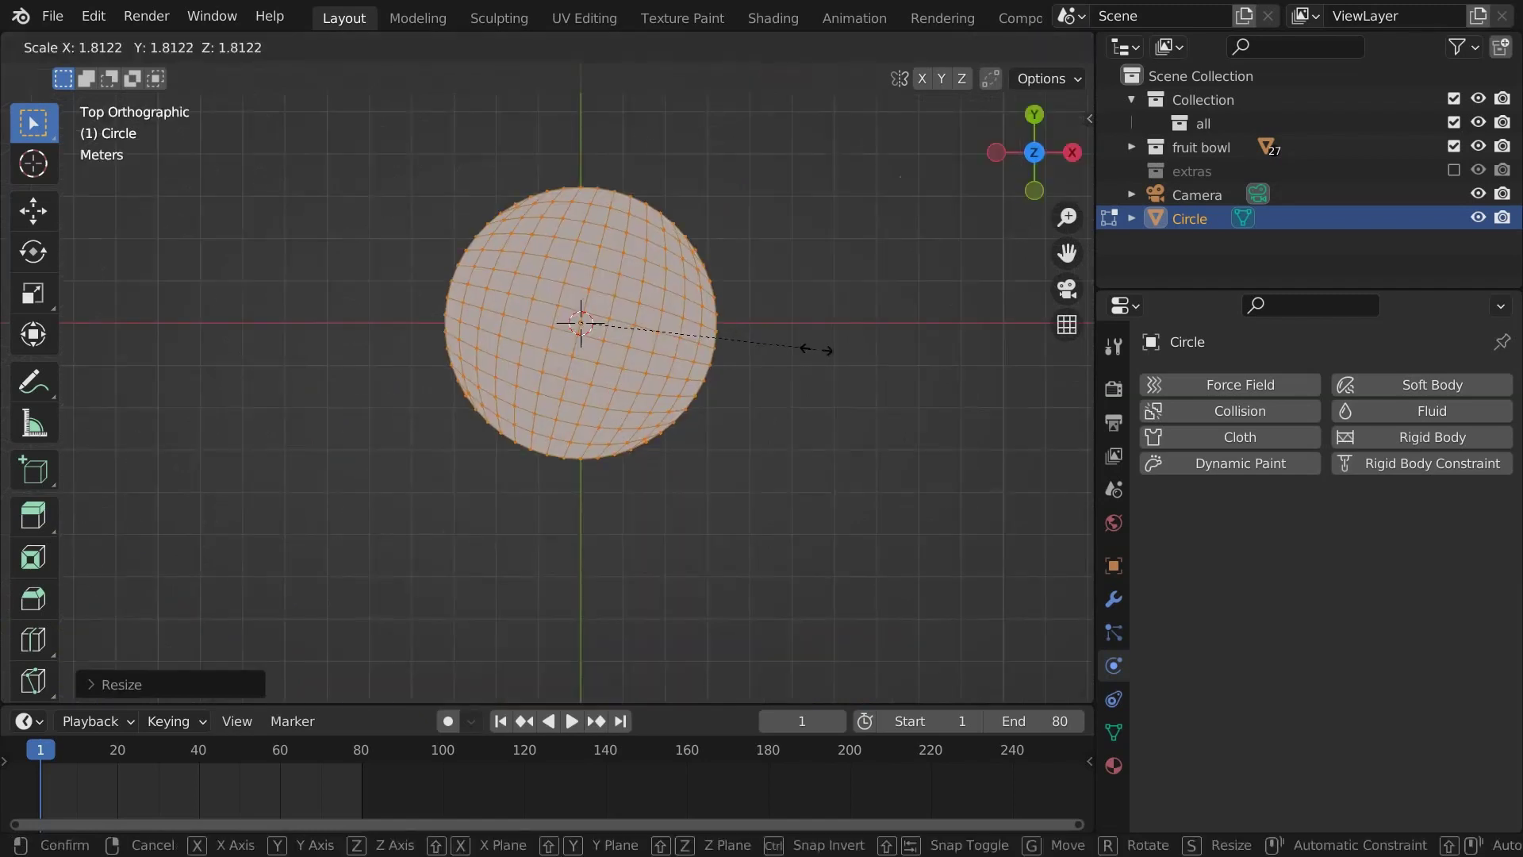
pyautogui.click(825, 354)
# Subdivide the circle's mesh with 3 cuts.
pyautogui.rightClick(618, 326)
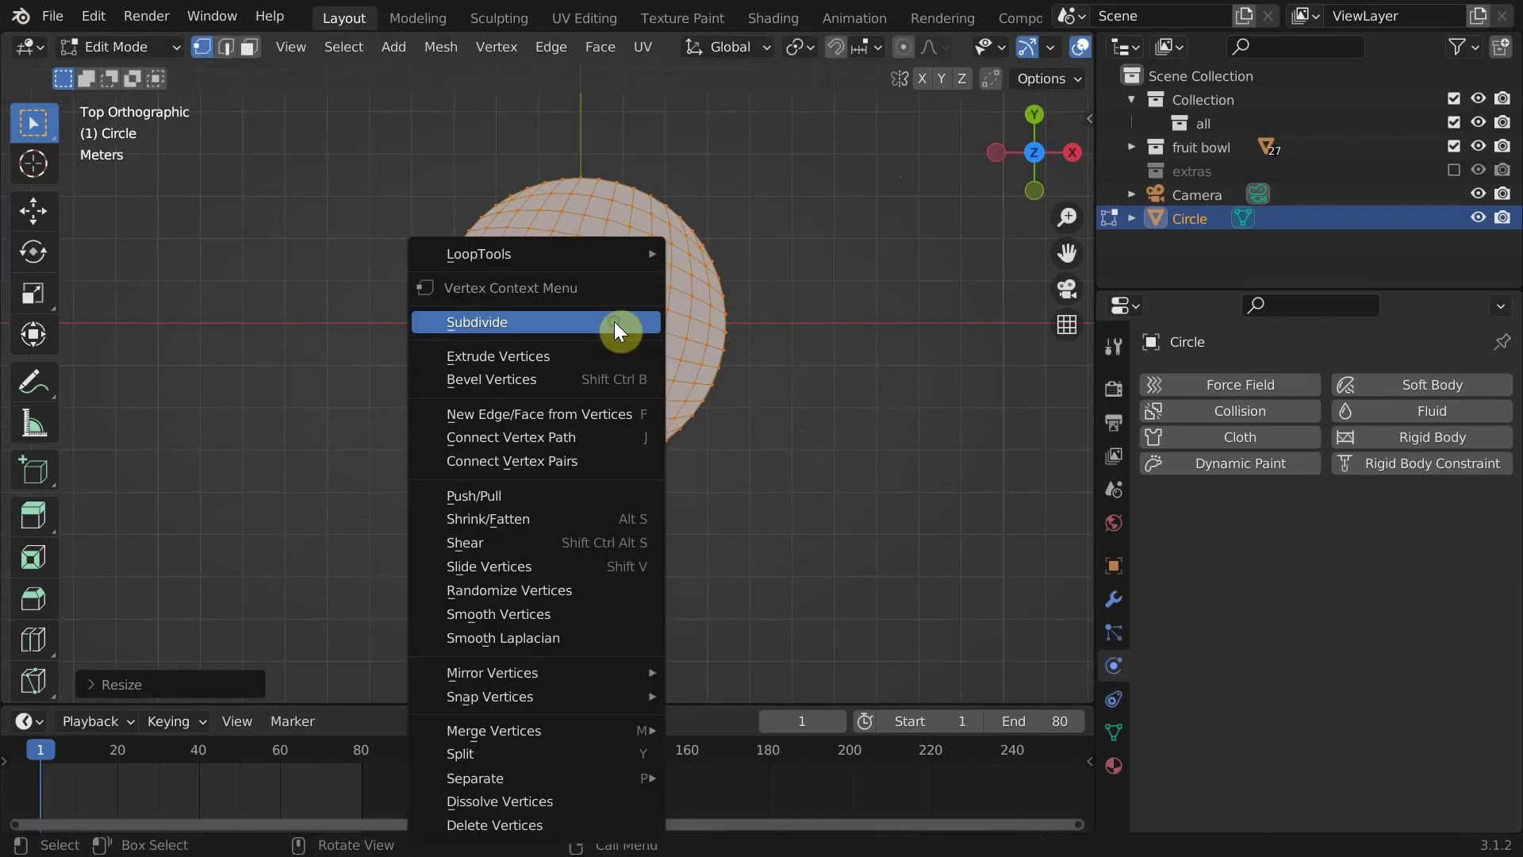
pyautogui.click(578, 326)
pyautogui.click(96, 694)
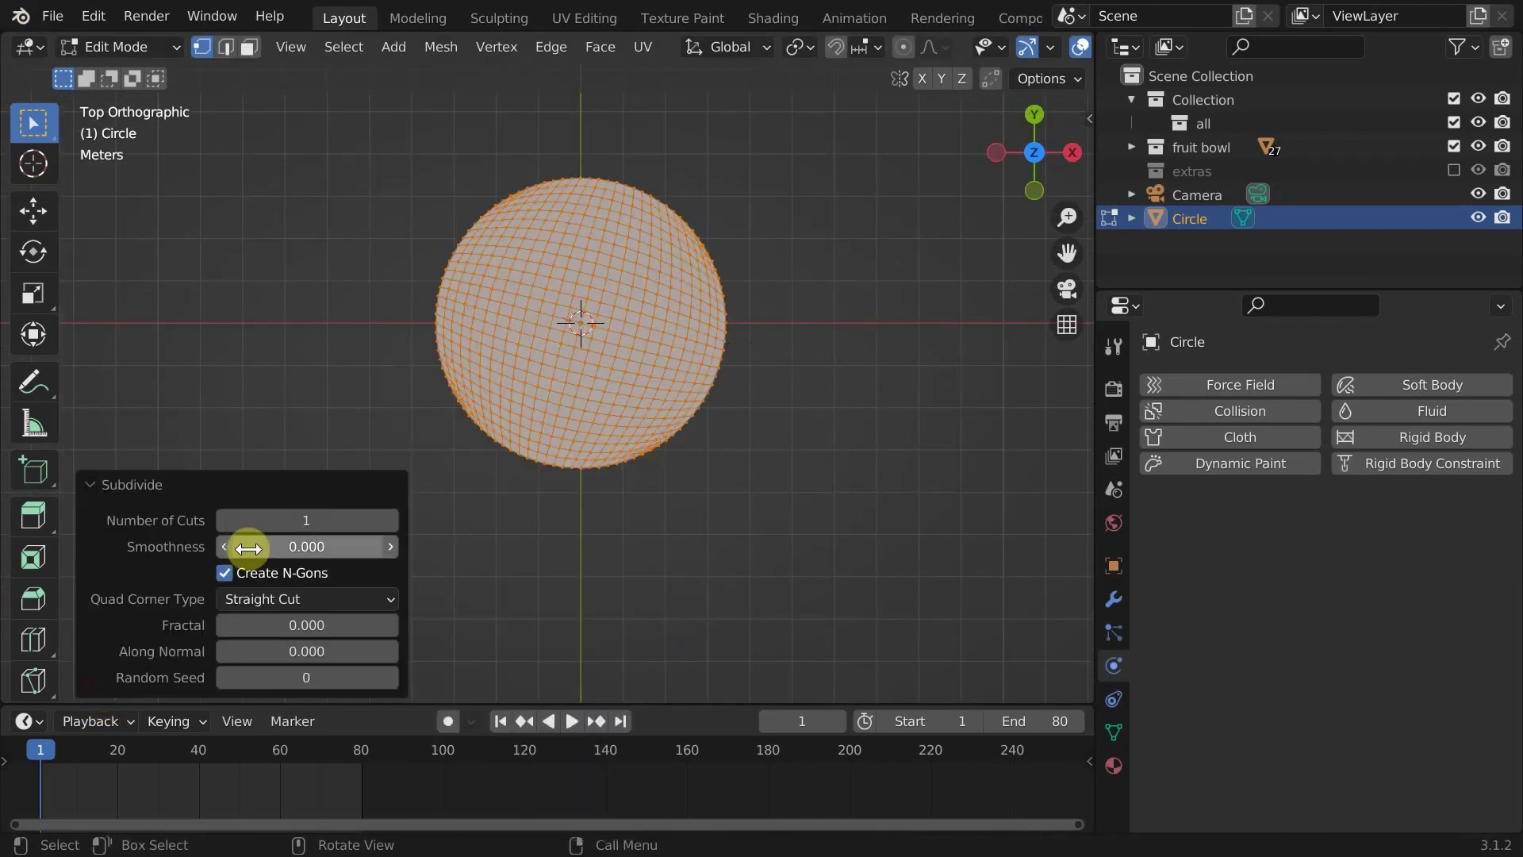
pyautogui.click(389, 521)
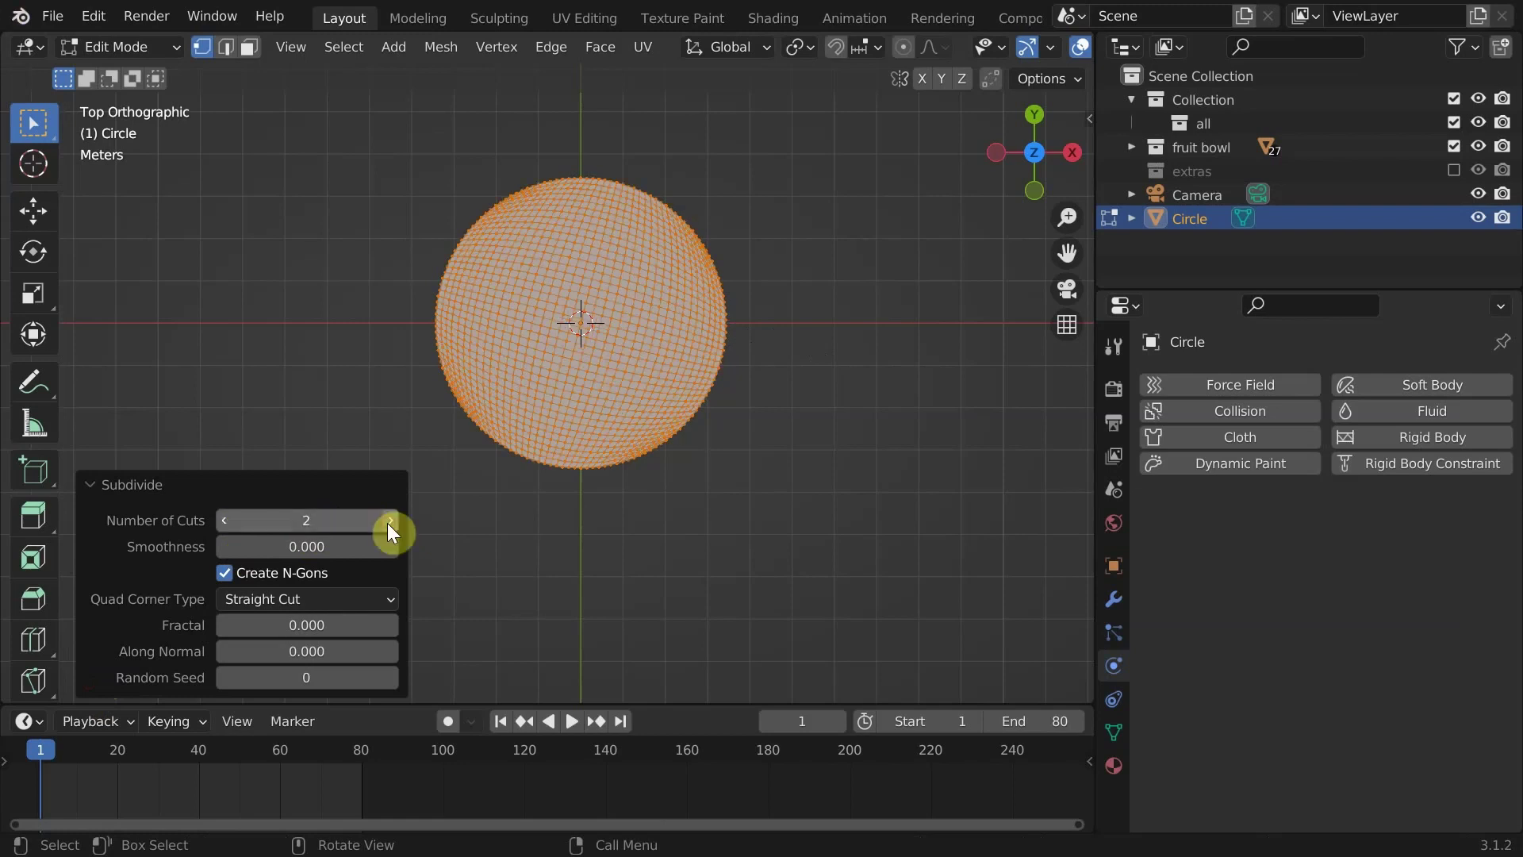
pyautogui.click(390, 520)
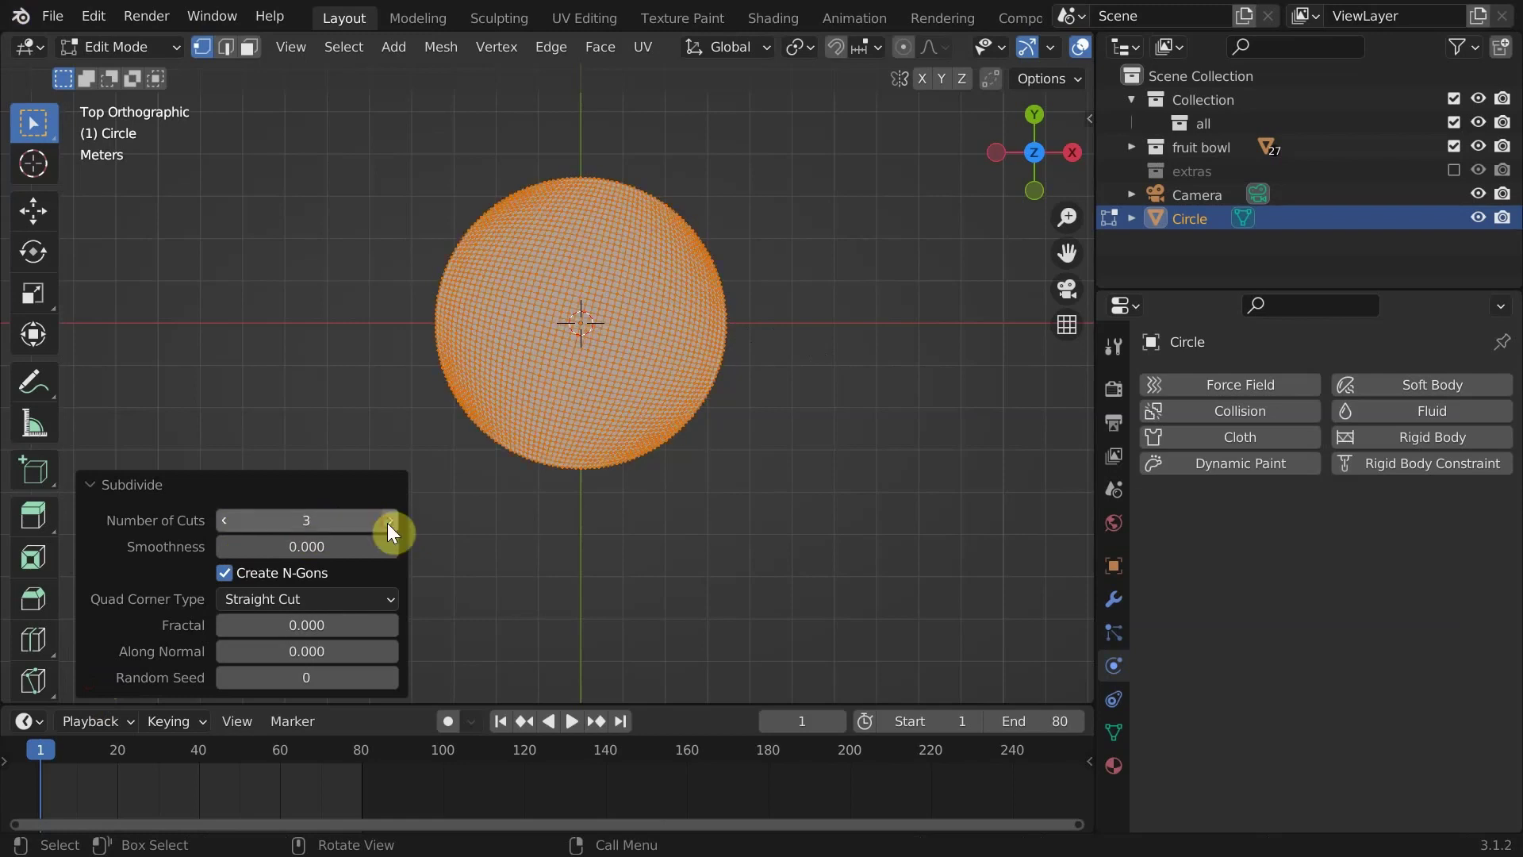
pyautogui.click(73, 487)
# Return to Object Mode and add Cloth physics to the circle.
pyautogui.scroll(-2, 540, 459)
pyautogui.moveTo(540, 459); pyautogui.dragTo(664, 379, button='middle')
pyautogui.press('Tab')
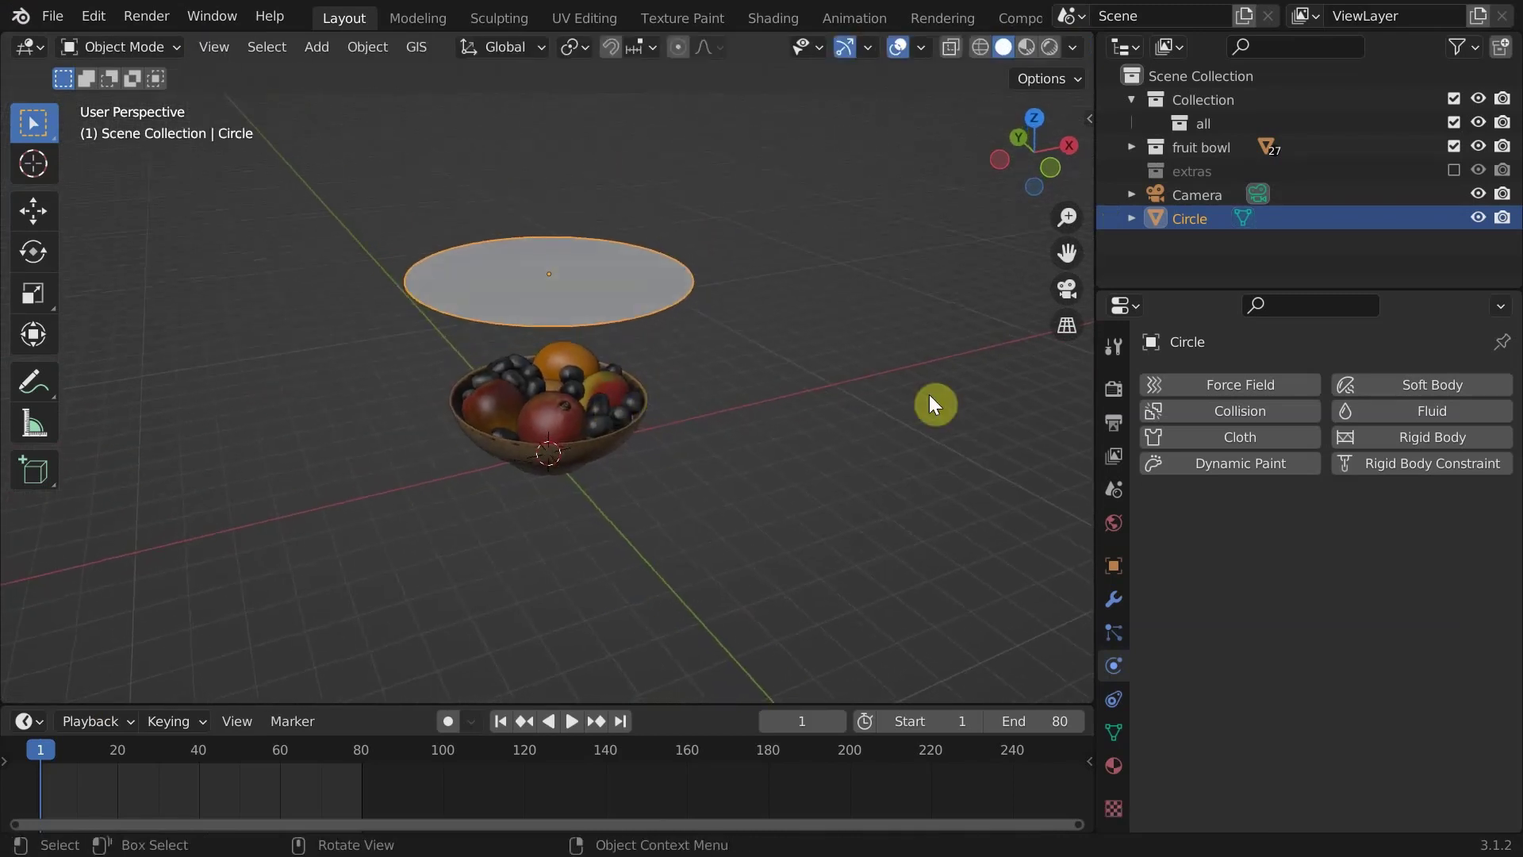
pyautogui.click(1206, 437)
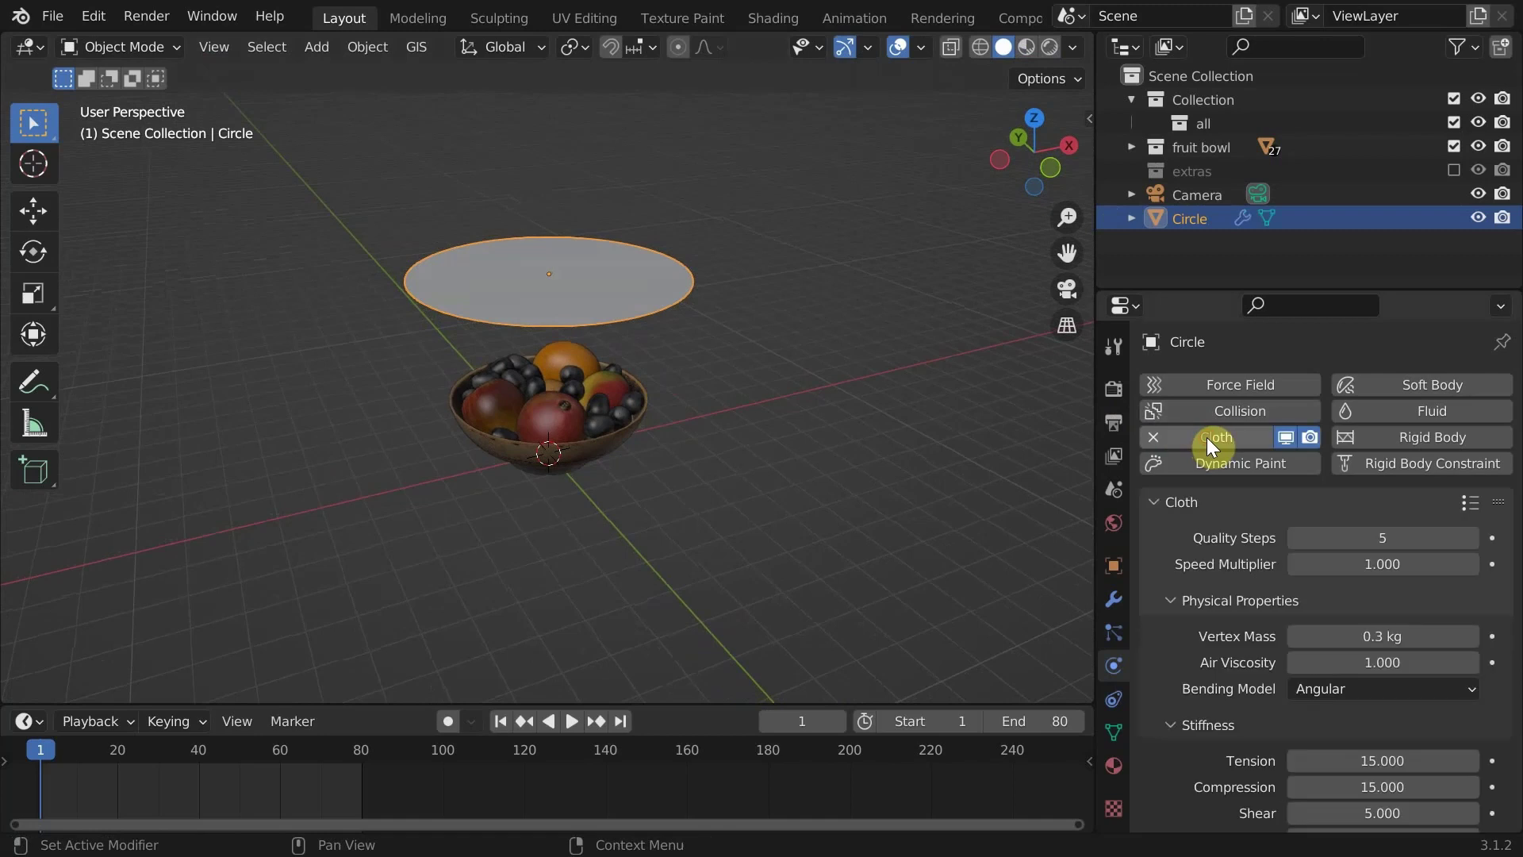
# Apply the Cotton preset to the circle's cloth and set its quality steps to 8.
pyautogui.scroll(1, 579, 393)
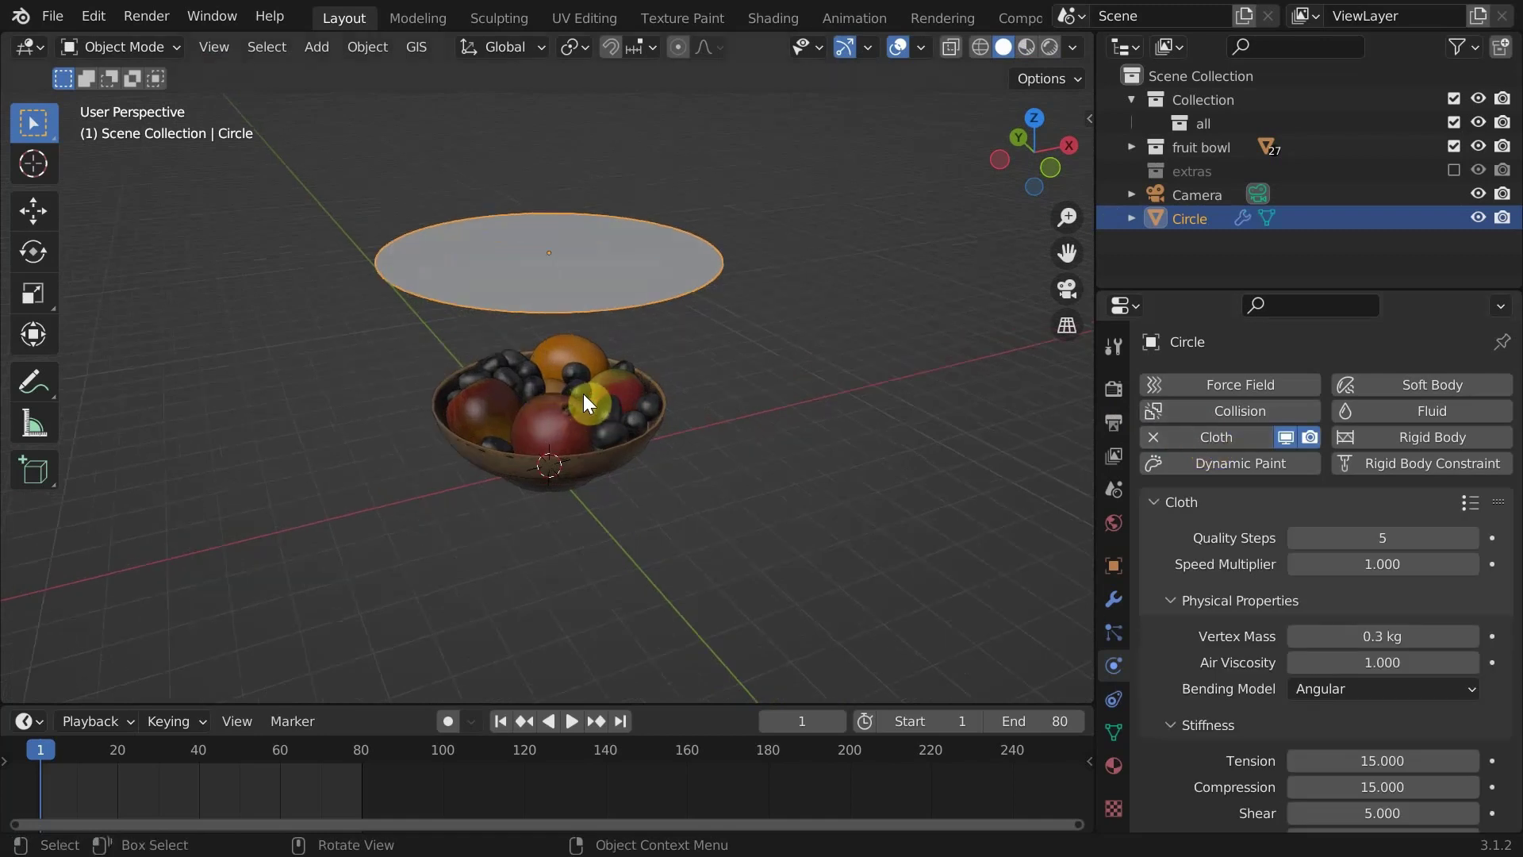
pyautogui.scroll(-1, 583, 394)
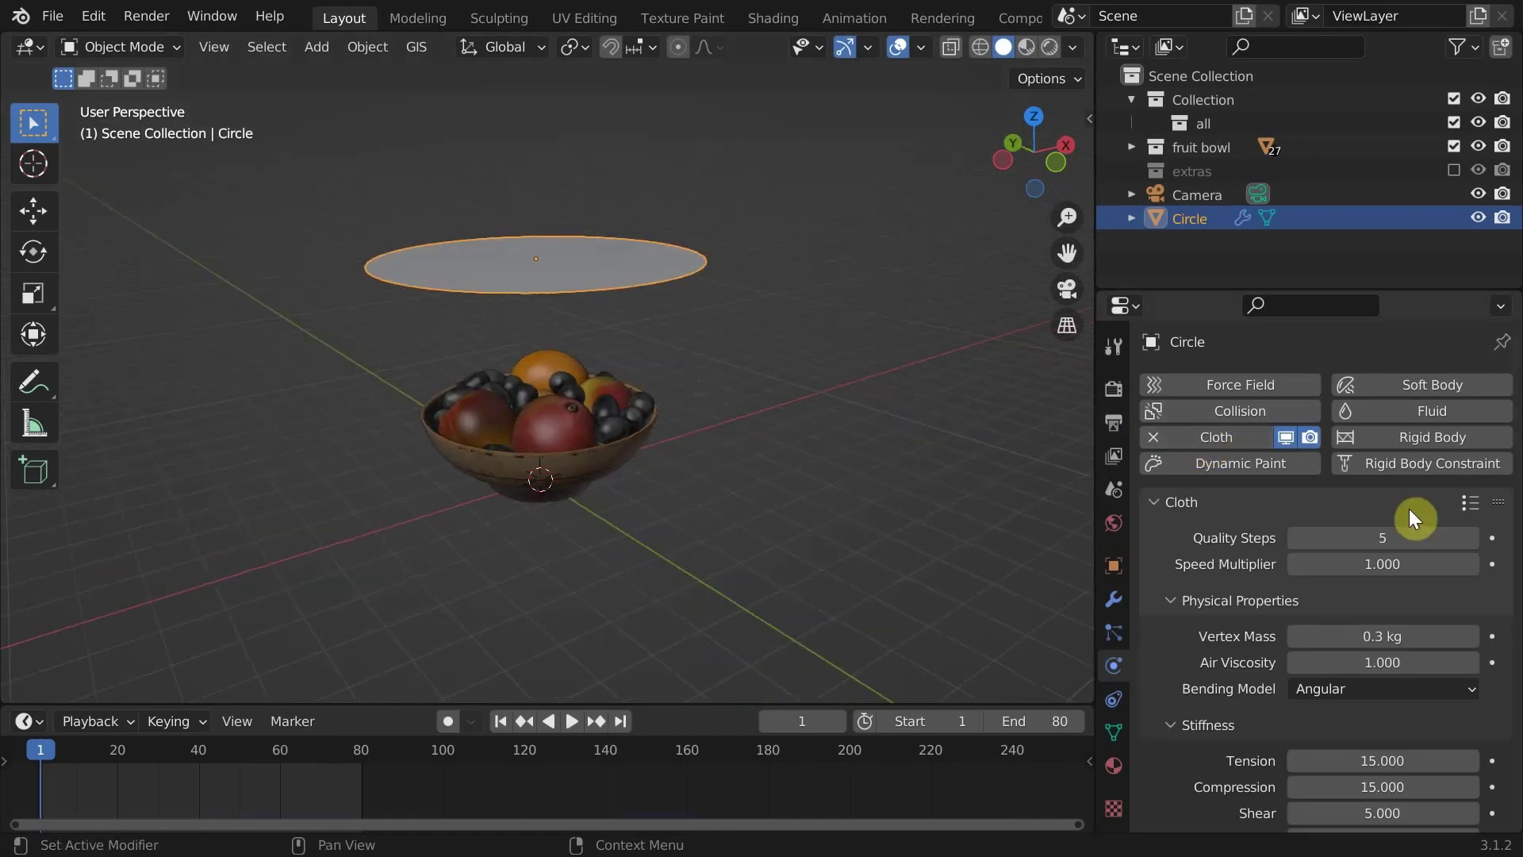
pyautogui.click(1469, 501)
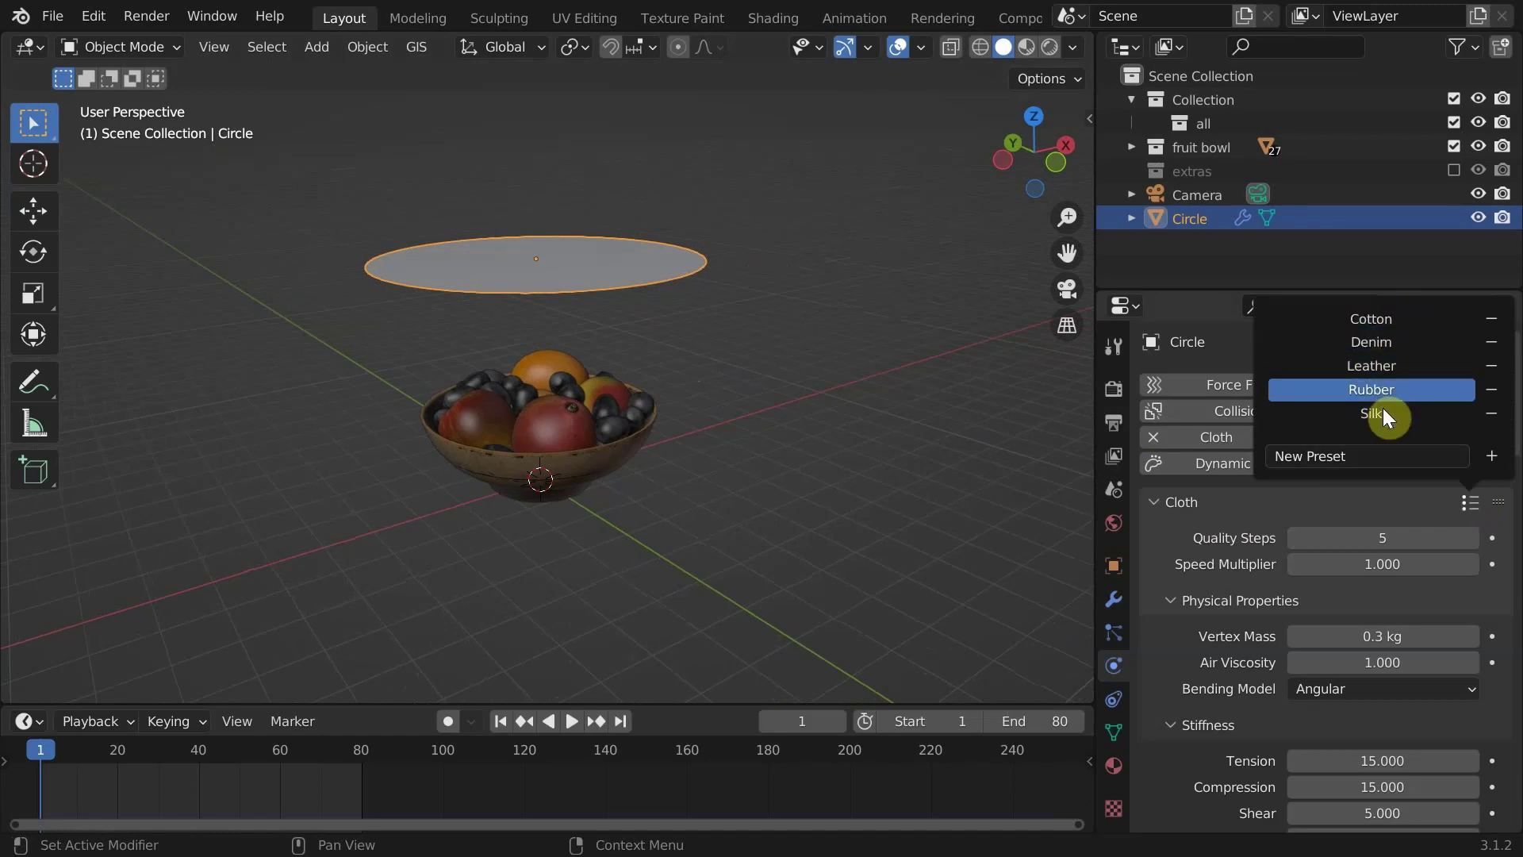
pyautogui.click(1382, 318)
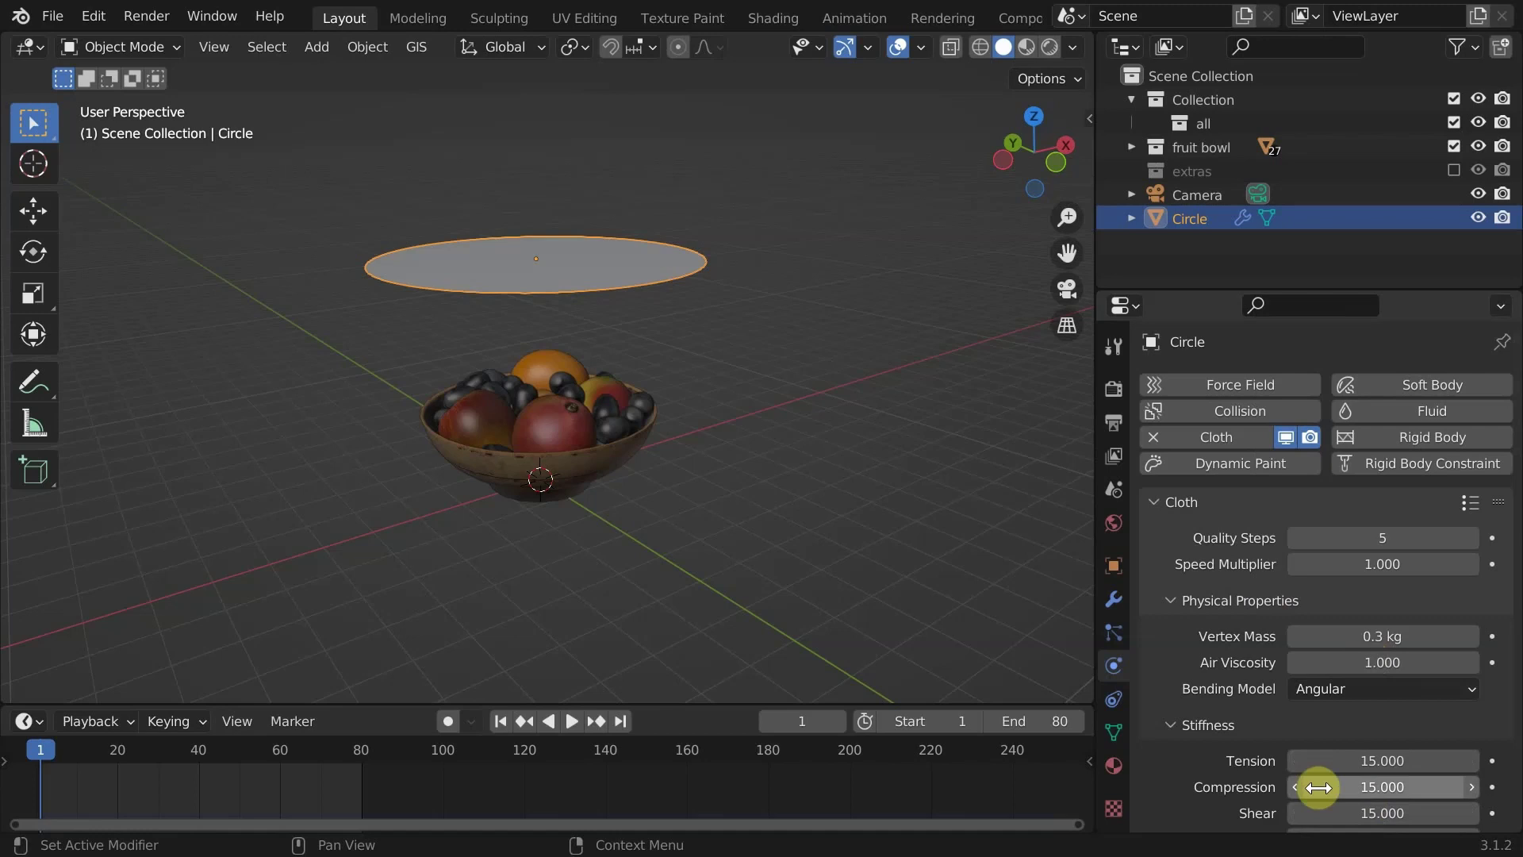
pyautogui.click(1378, 537)
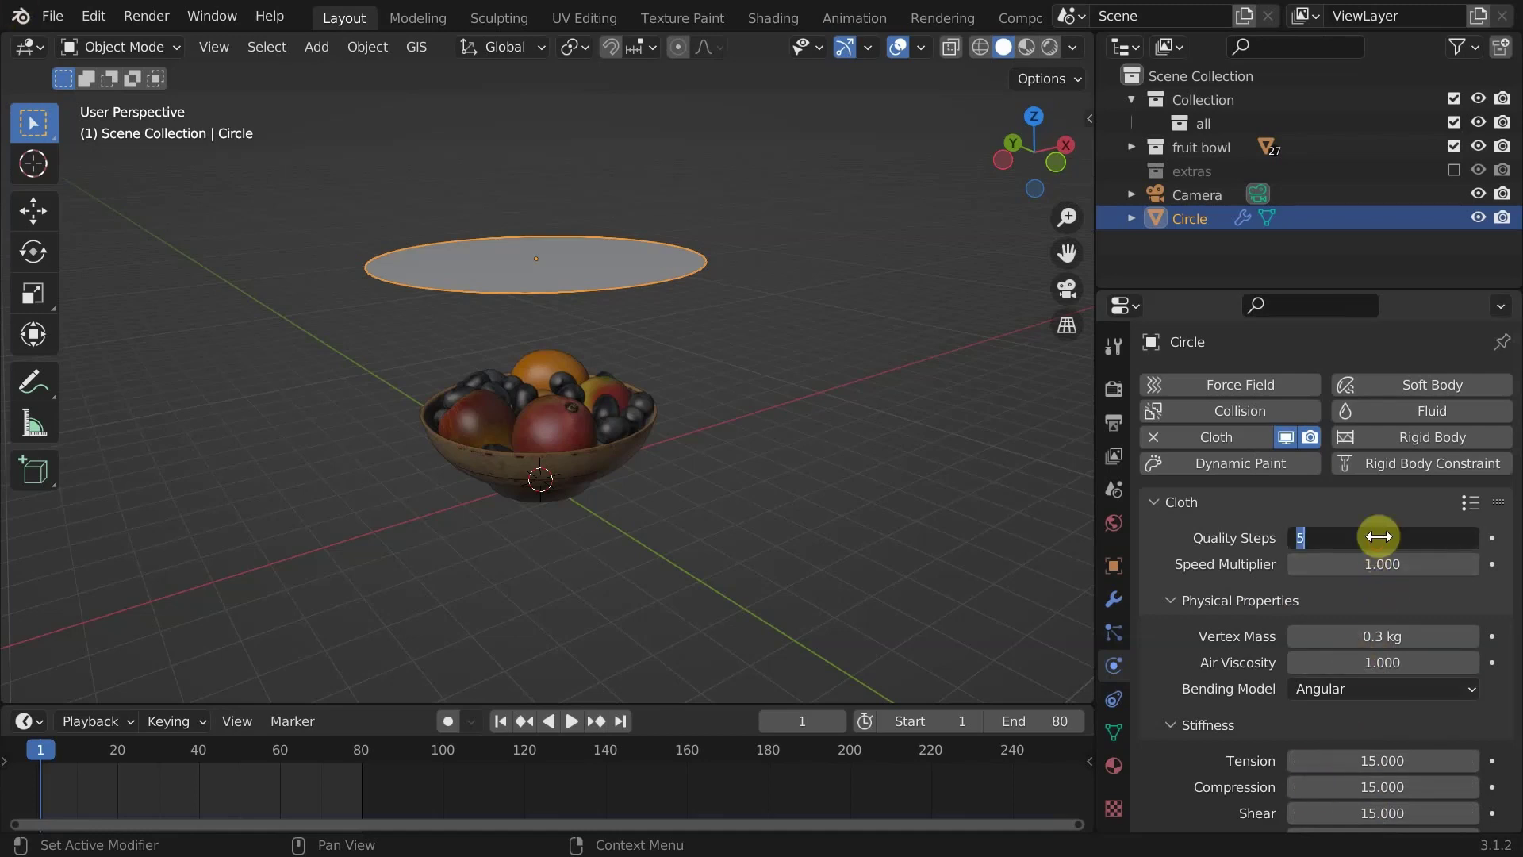
pyautogui.press('Return')
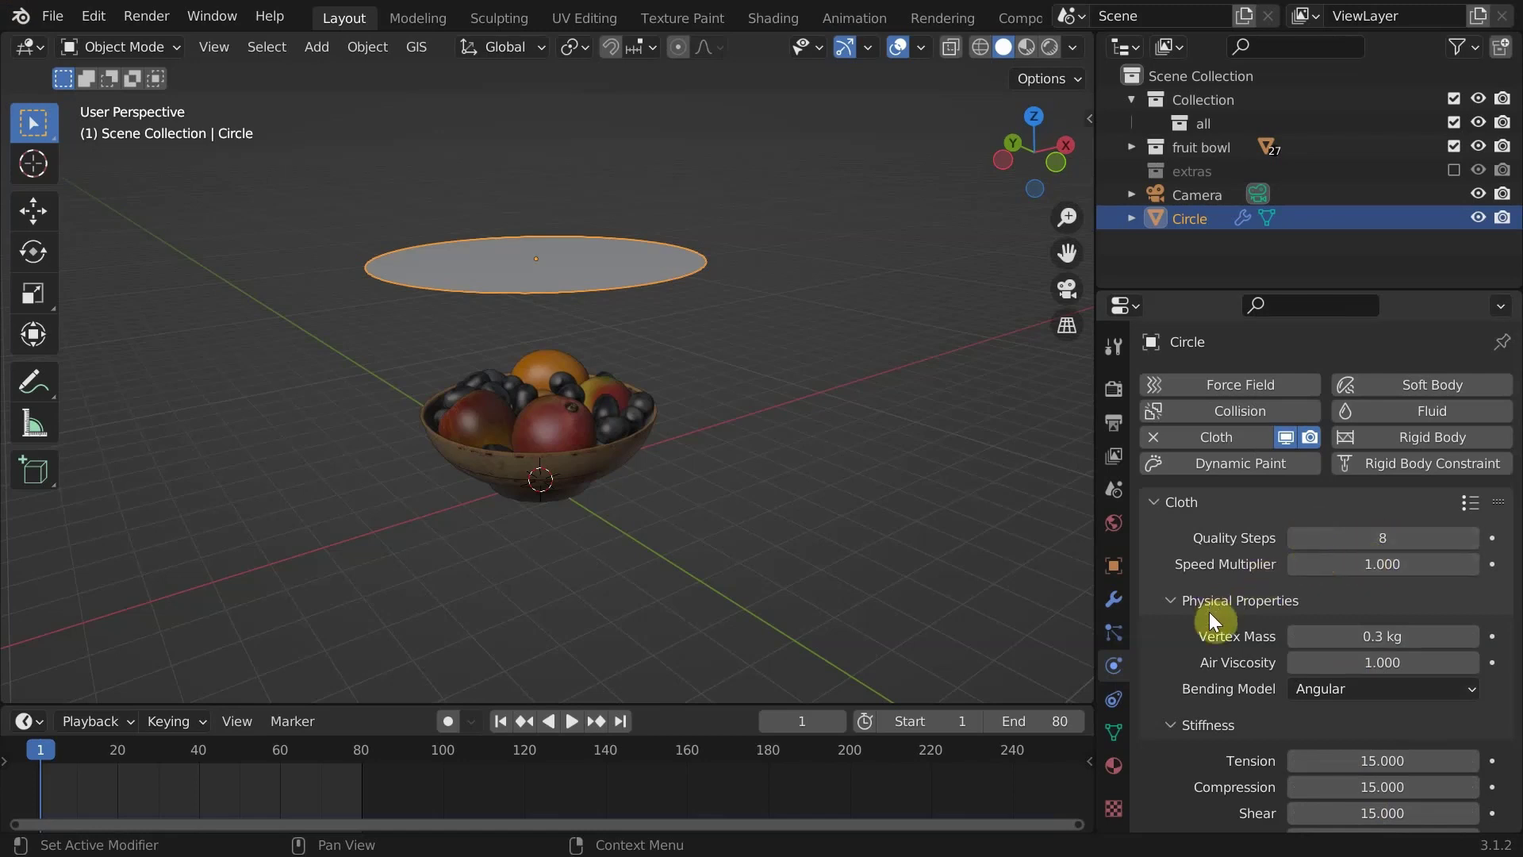
# Enable Self Collisions in the circle's cloth collision settings.
pyautogui.scroll(-15, 1211, 621)
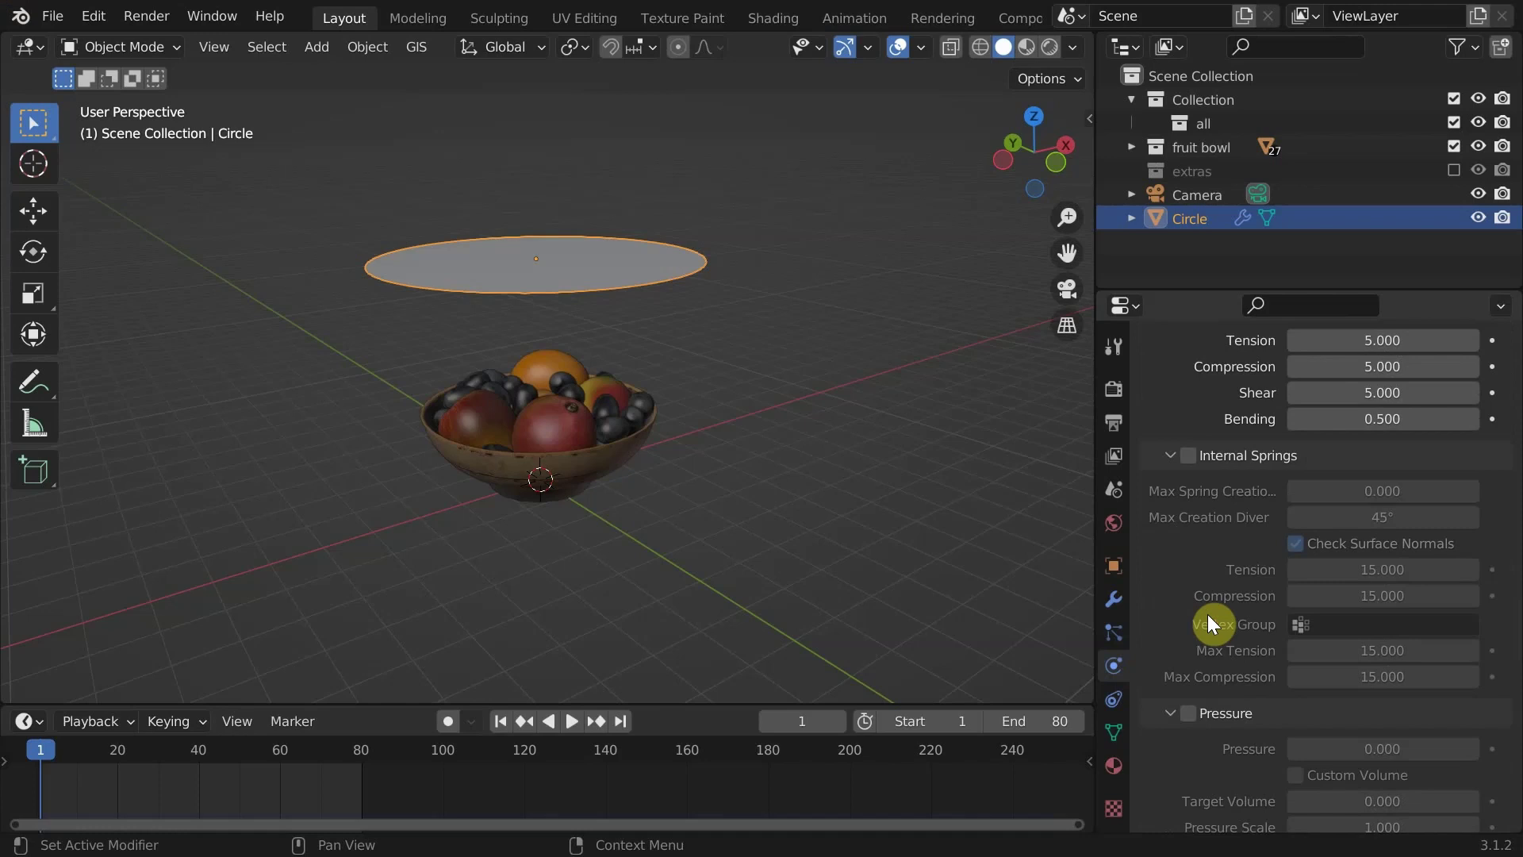
pyautogui.scroll(-15, 1208, 617)
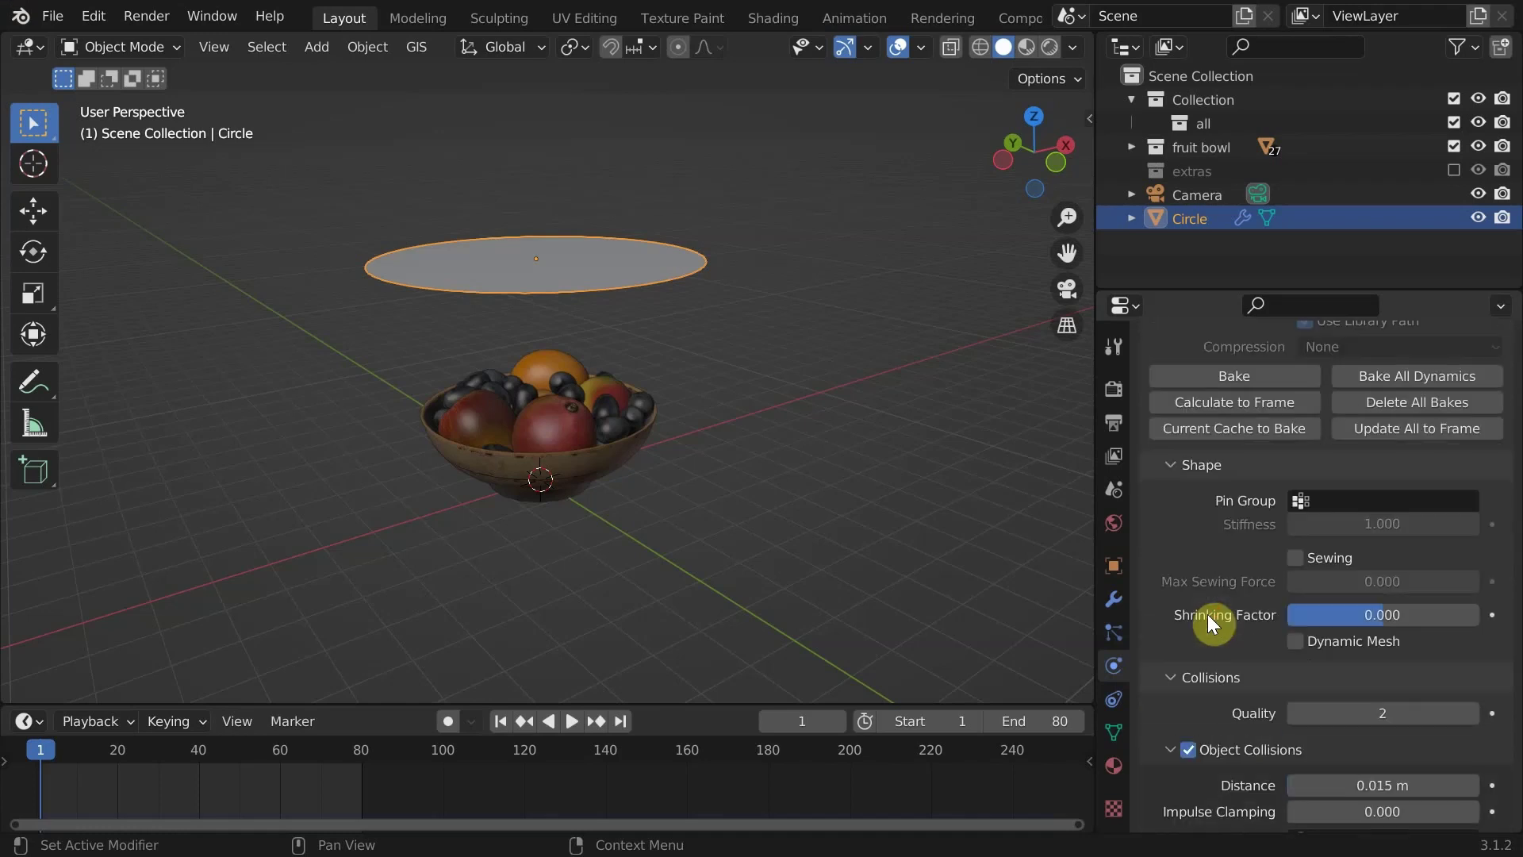
pyautogui.scroll(-5, 1207, 614)
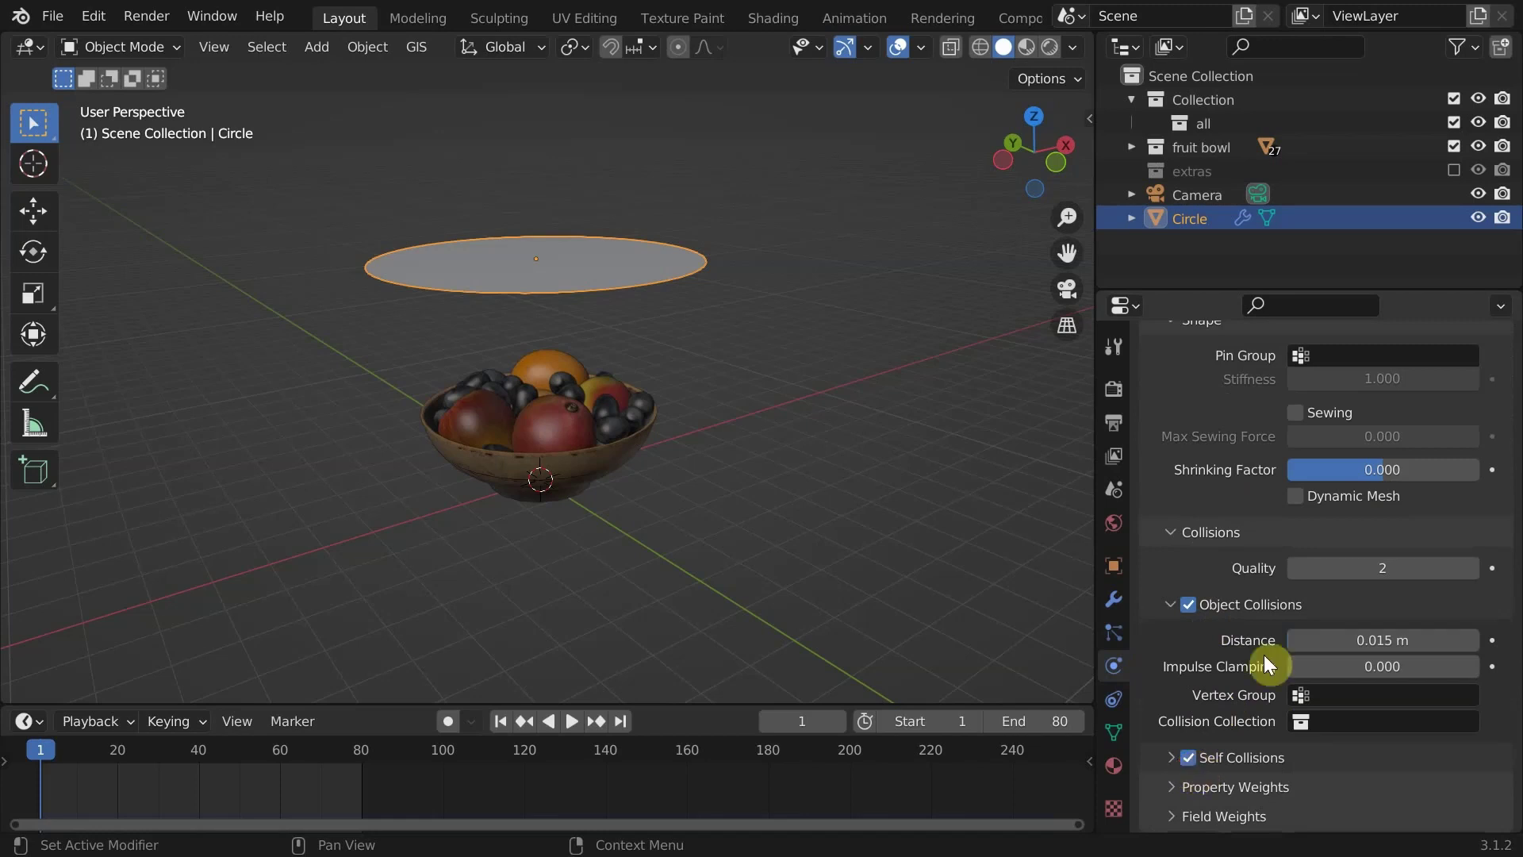
# Add a Subdivision Surface modifier to the circle below its Cloth modifier.
pyautogui.click(1115, 600)
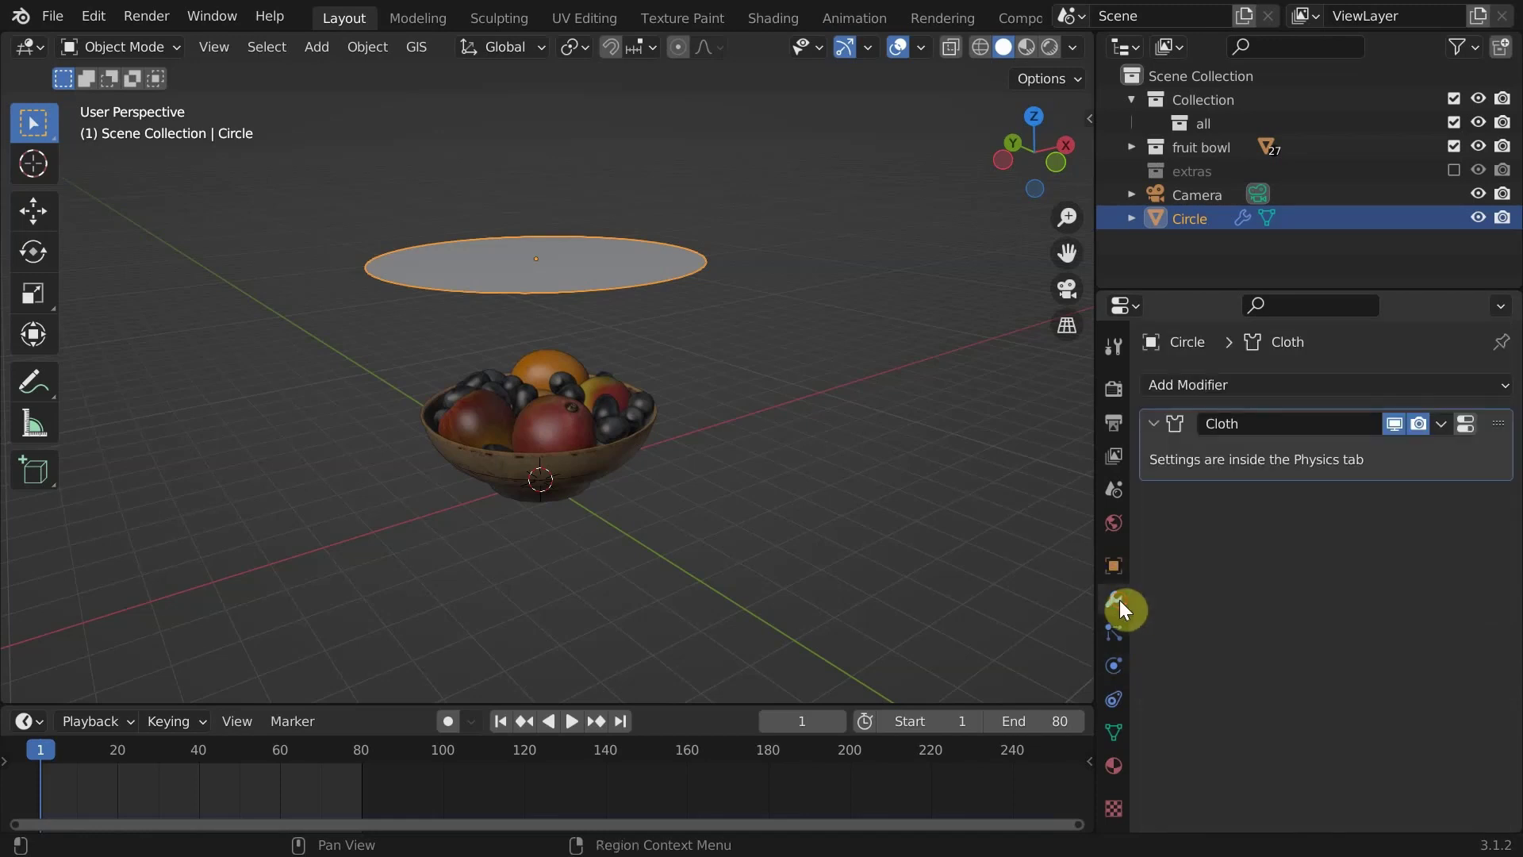
pyautogui.click(1224, 386)
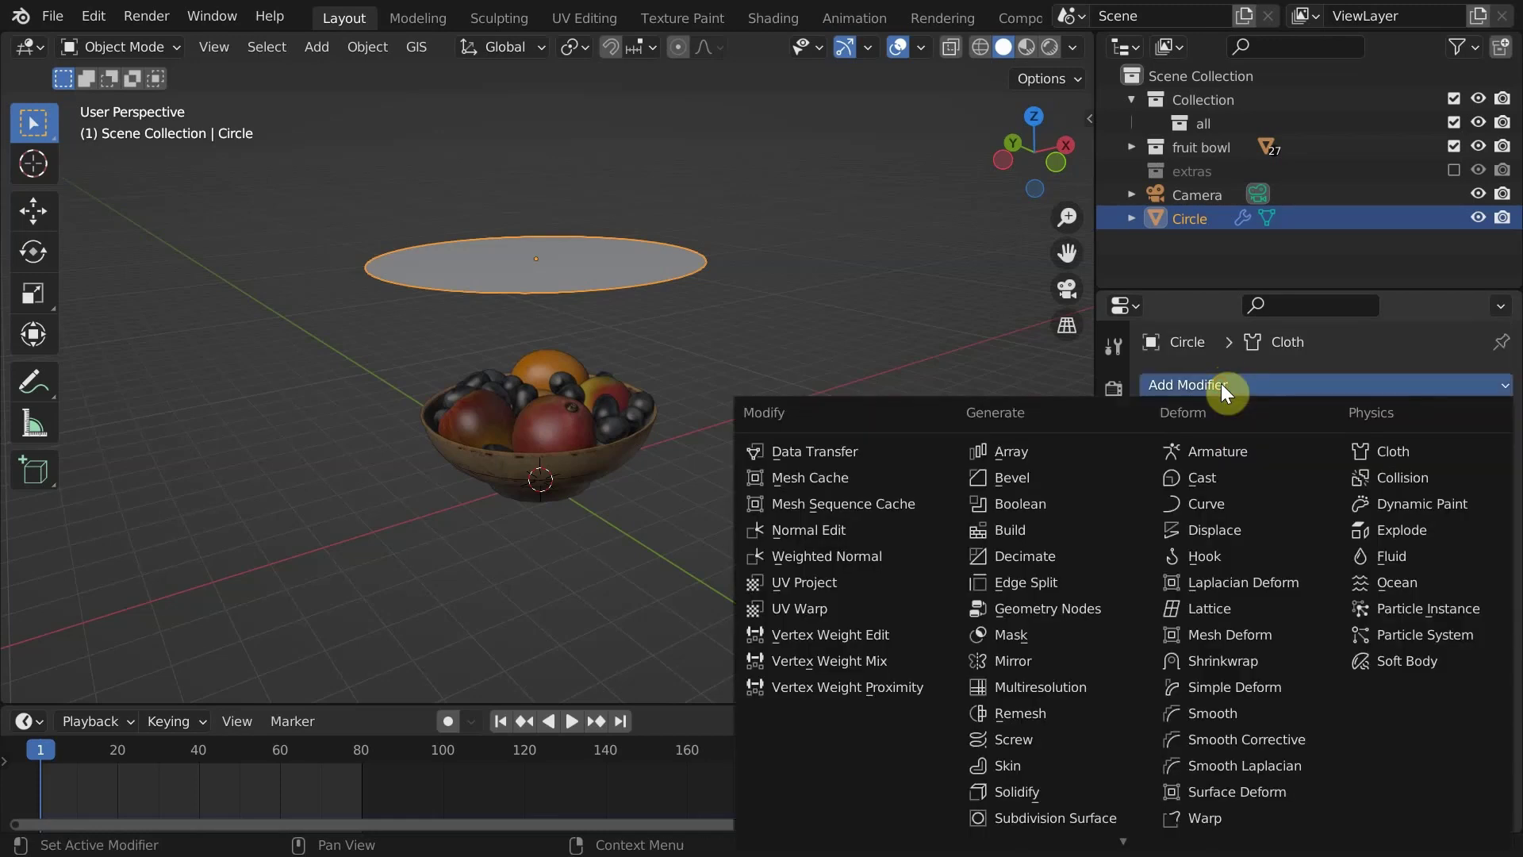
pyautogui.click(1045, 817)
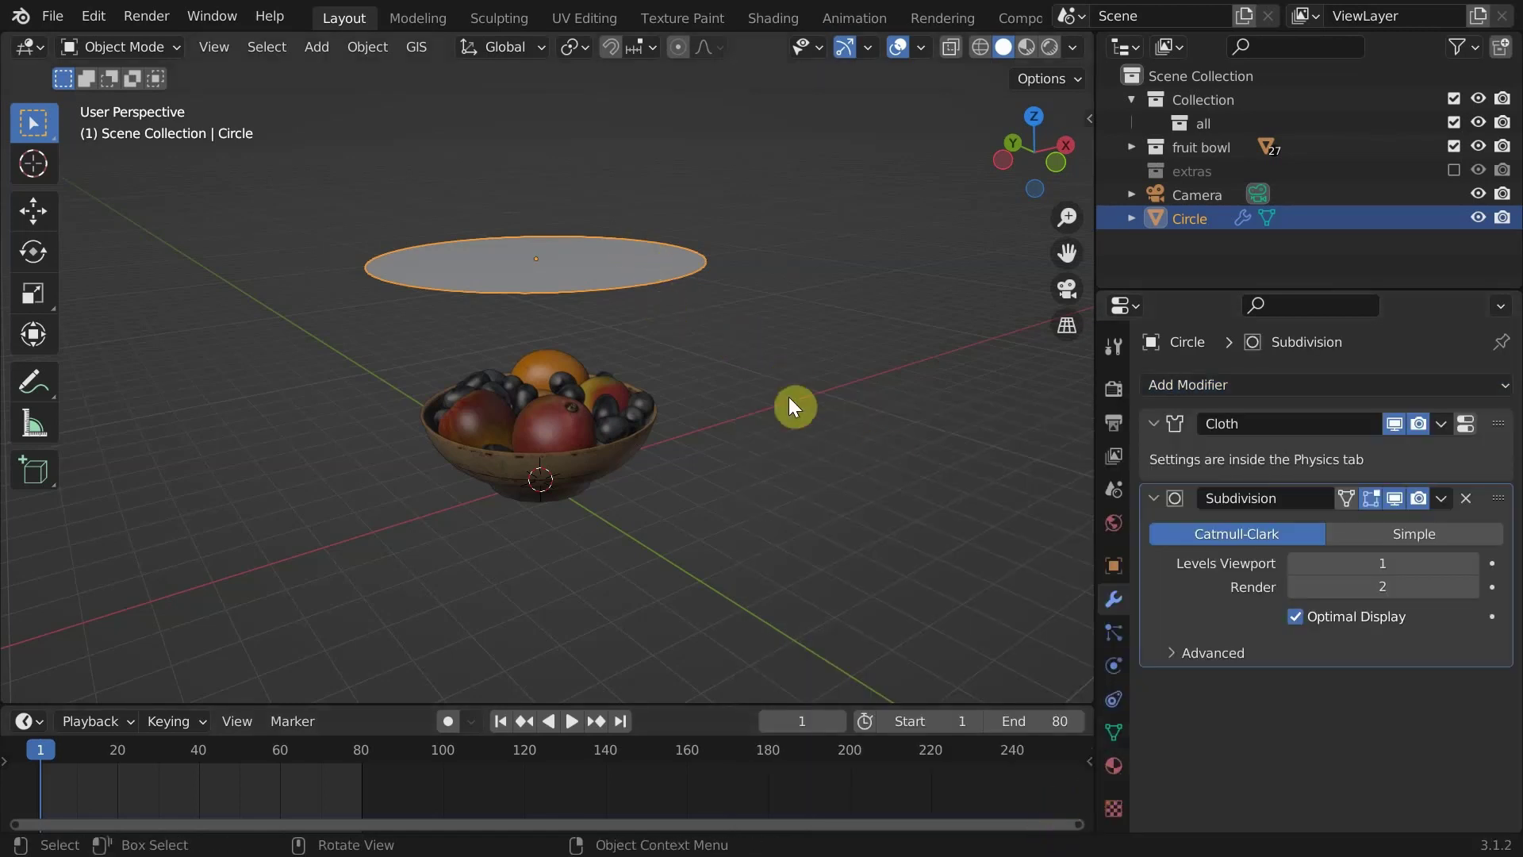
# Deselect the circle, play the cloth simulation so the sheet drapes over the bowl, and stop at frame 80.
pyautogui.scroll(-1, 741, 425)
pyautogui.click(694, 454)
pyautogui.press('space')
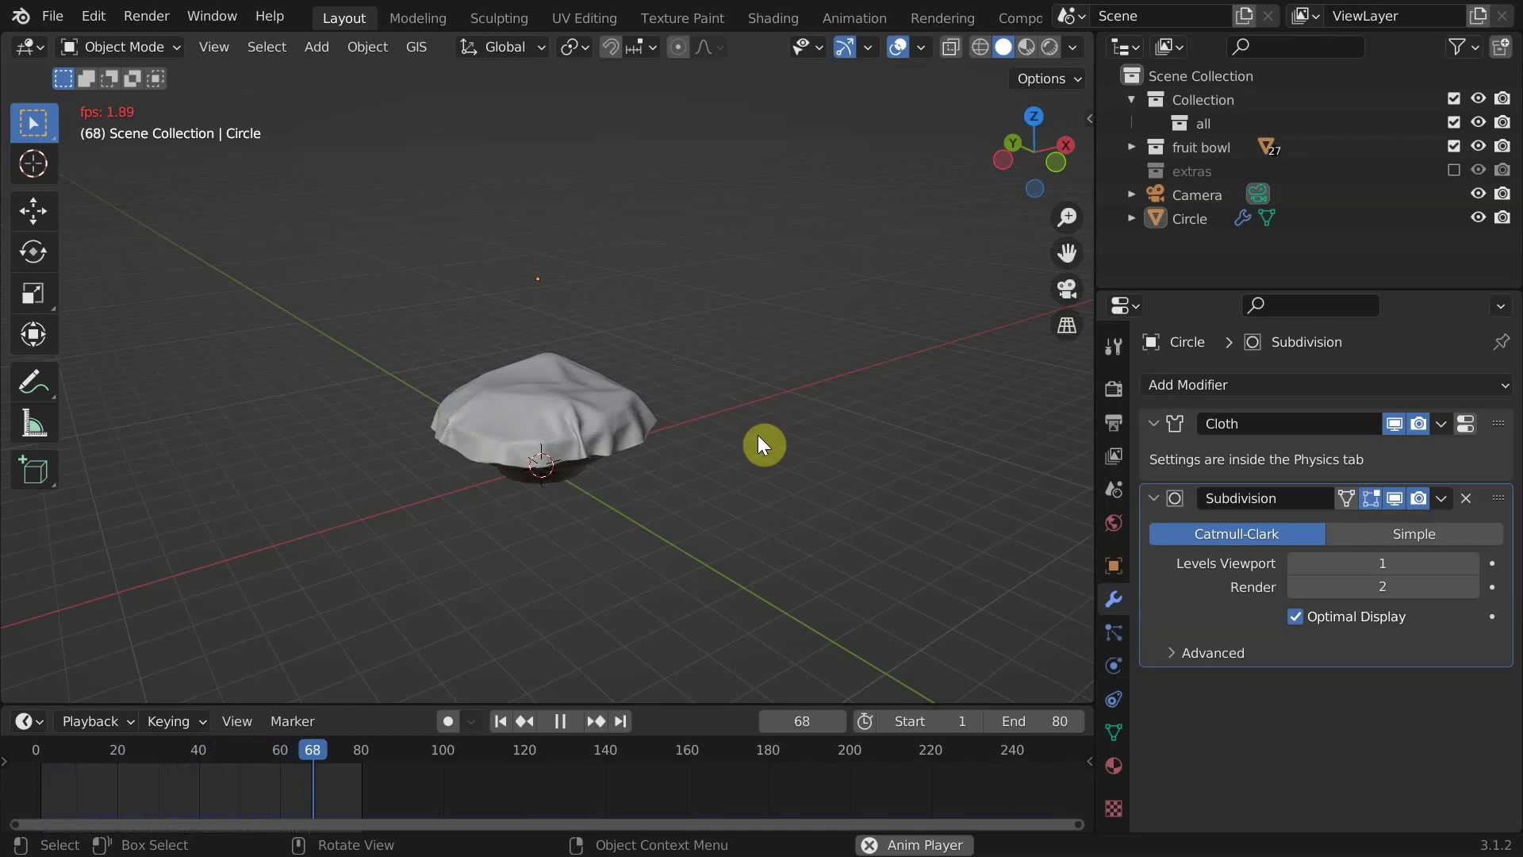
pyautogui.press('space')
# Shade the draped cloth smooth.
pyautogui.scroll(5, 759, 435)
pyautogui.click(608, 484)
pyautogui.rightClick(607, 484)
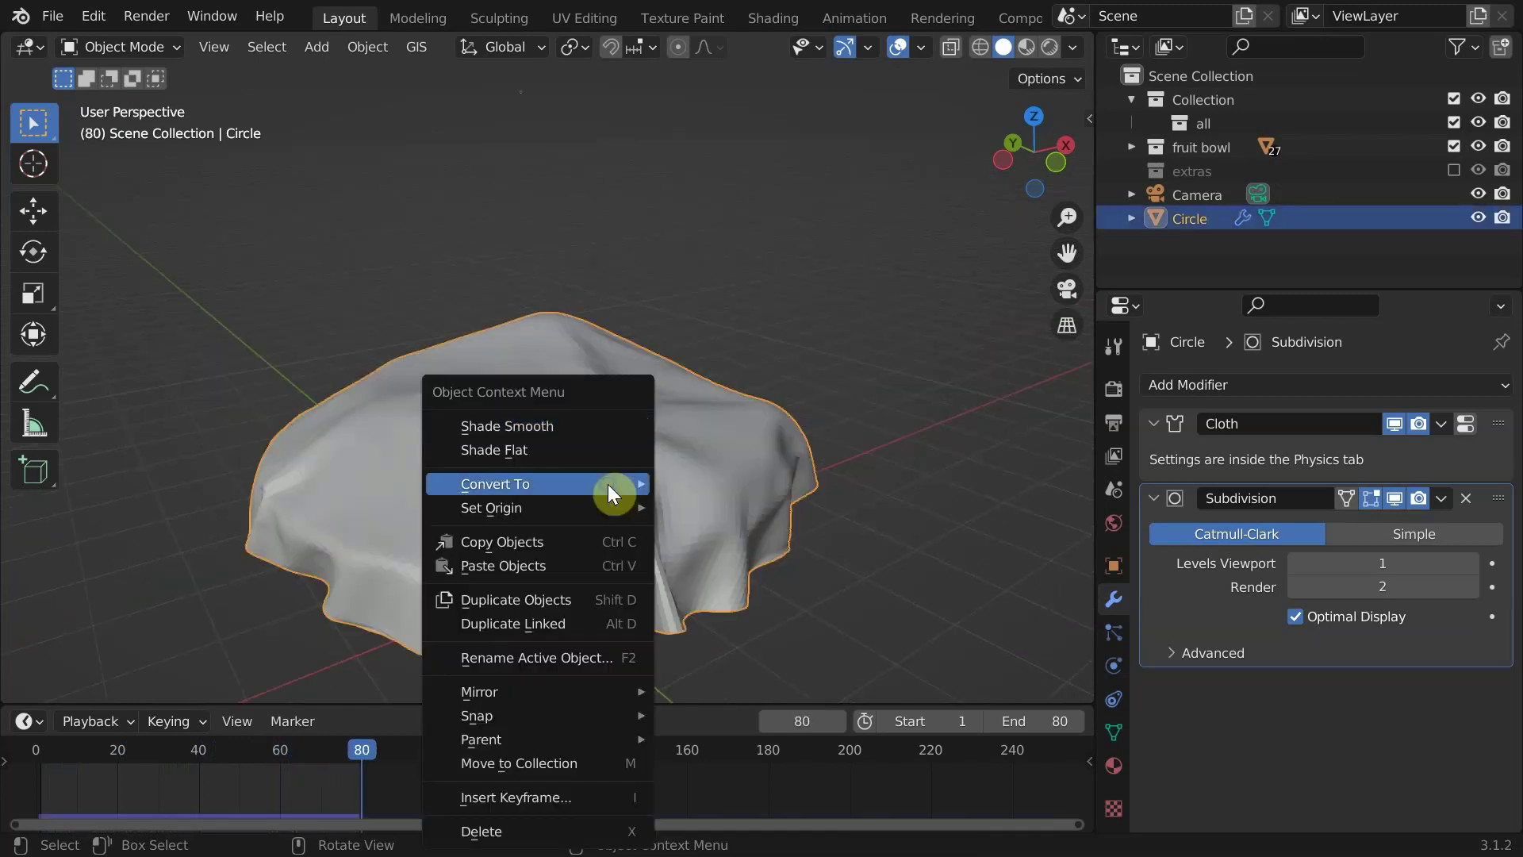
pyautogui.click(545, 425)
pyautogui.moveTo(545, 425); pyautogui.dragTo(1077, 553, button='middle')
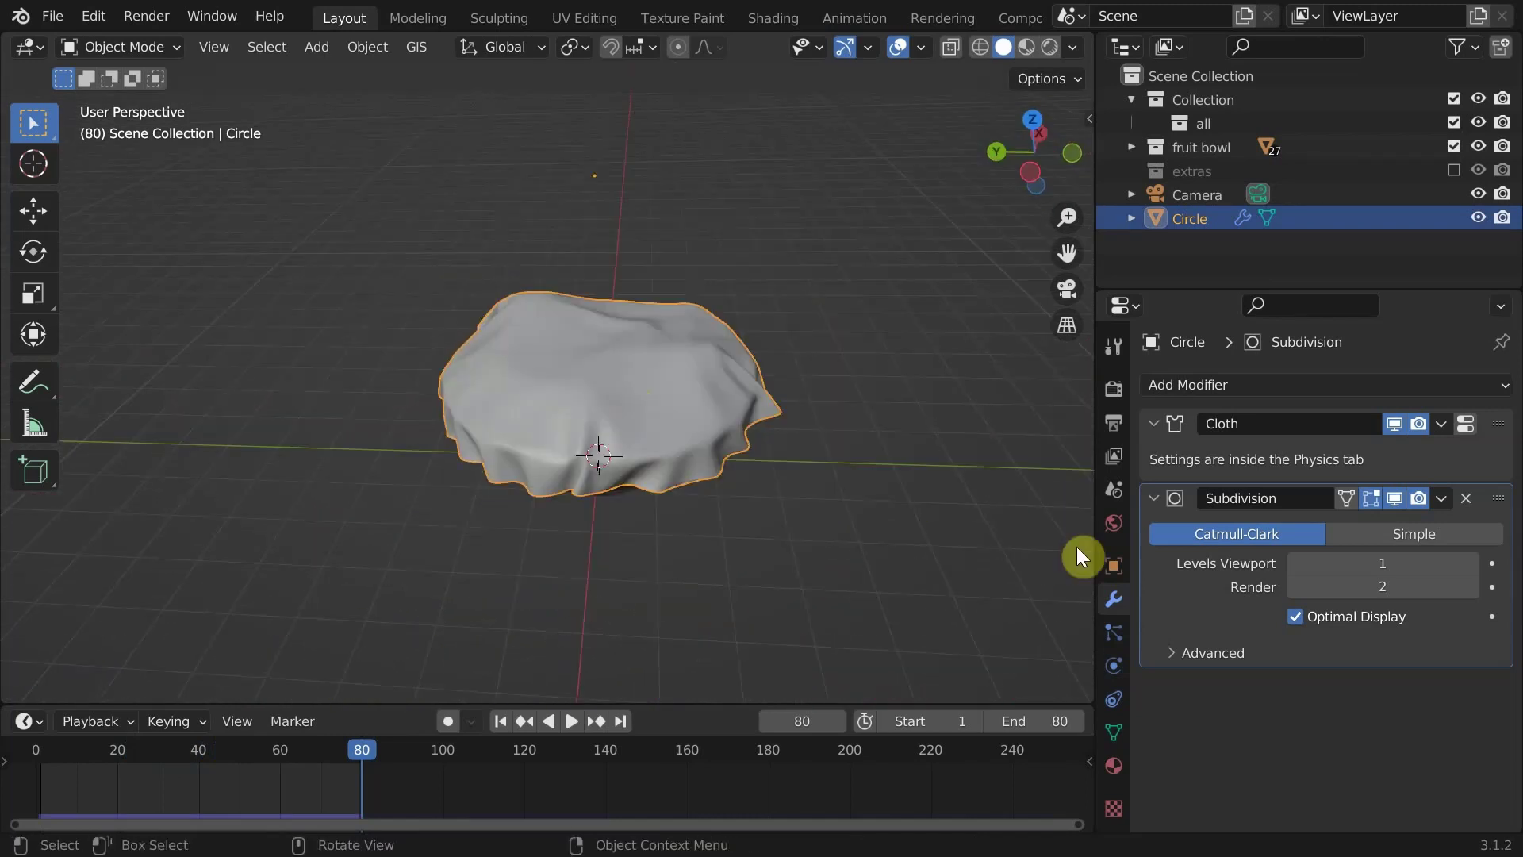
# Apply the circle's Cloth modifier and move the playhead to frame 36.
pyautogui.click(1287, 468)
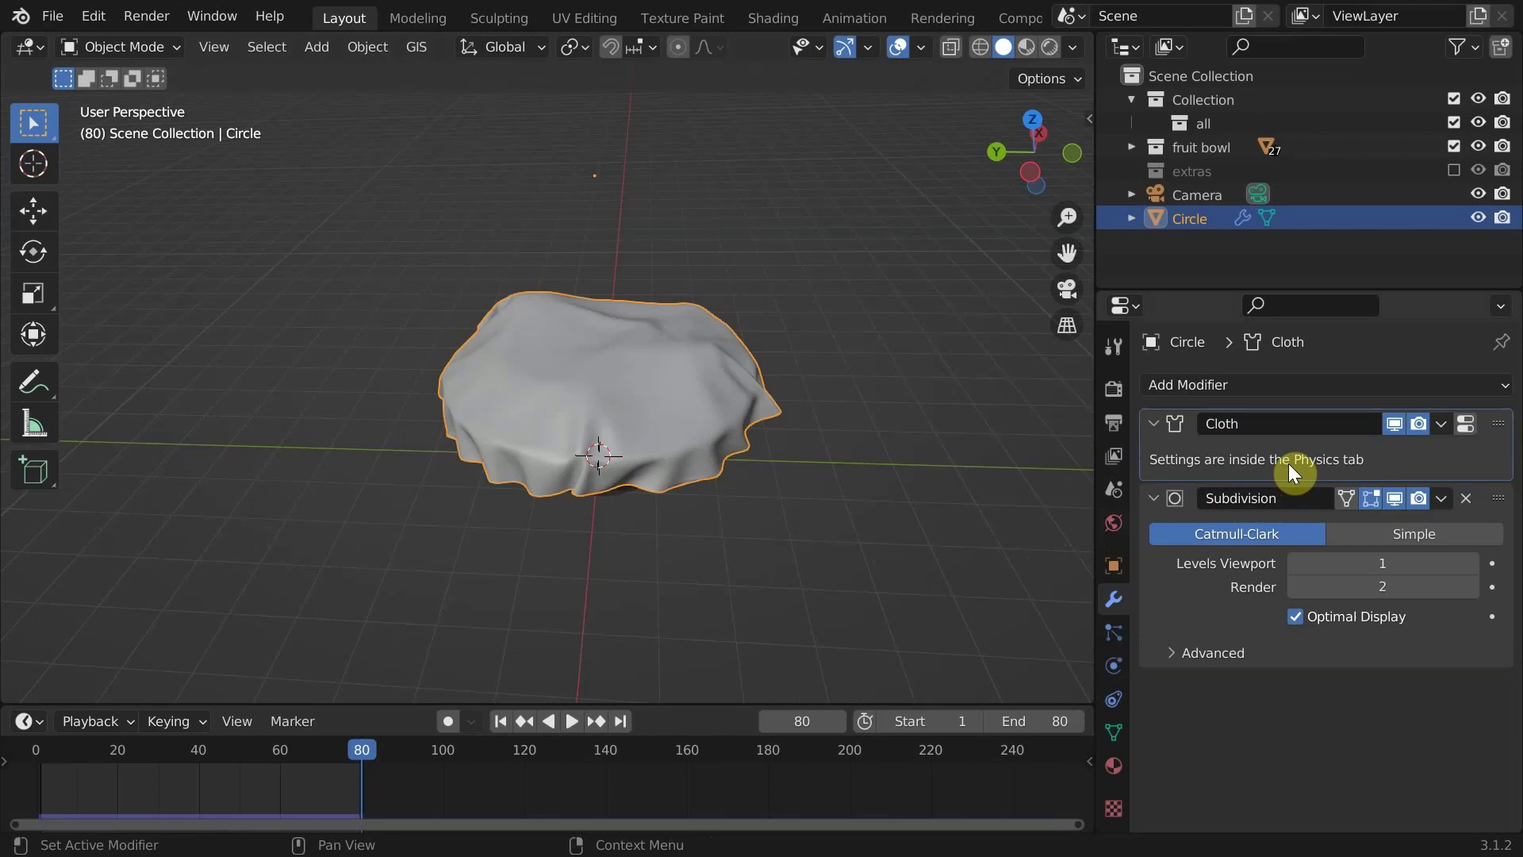
pyautogui.click(1440, 426)
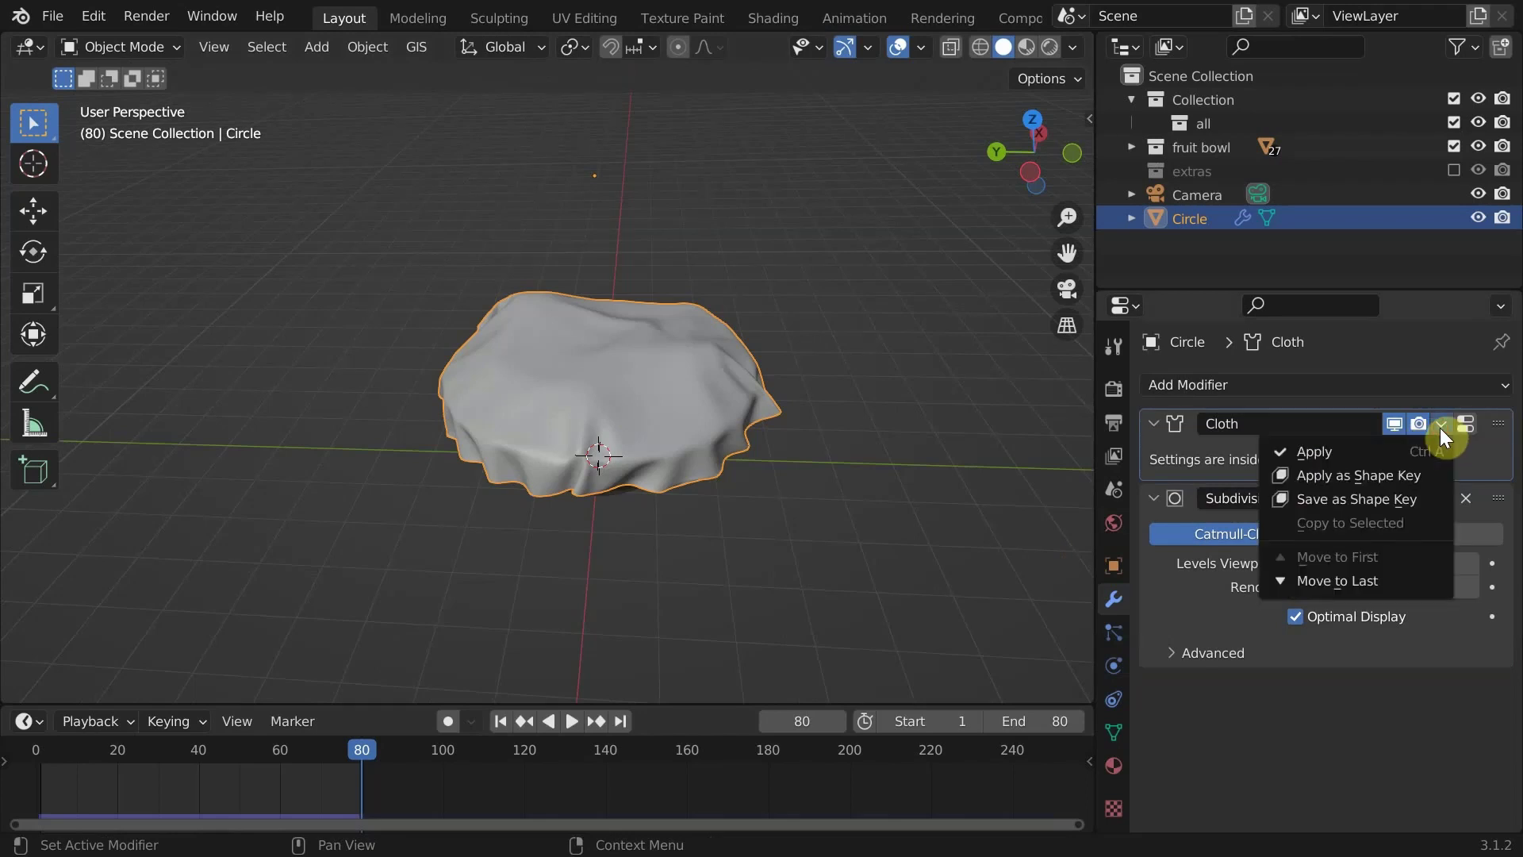
pyautogui.click(1361, 460)
pyautogui.moveTo(350, 739); pyautogui.dragTo(216, 764)
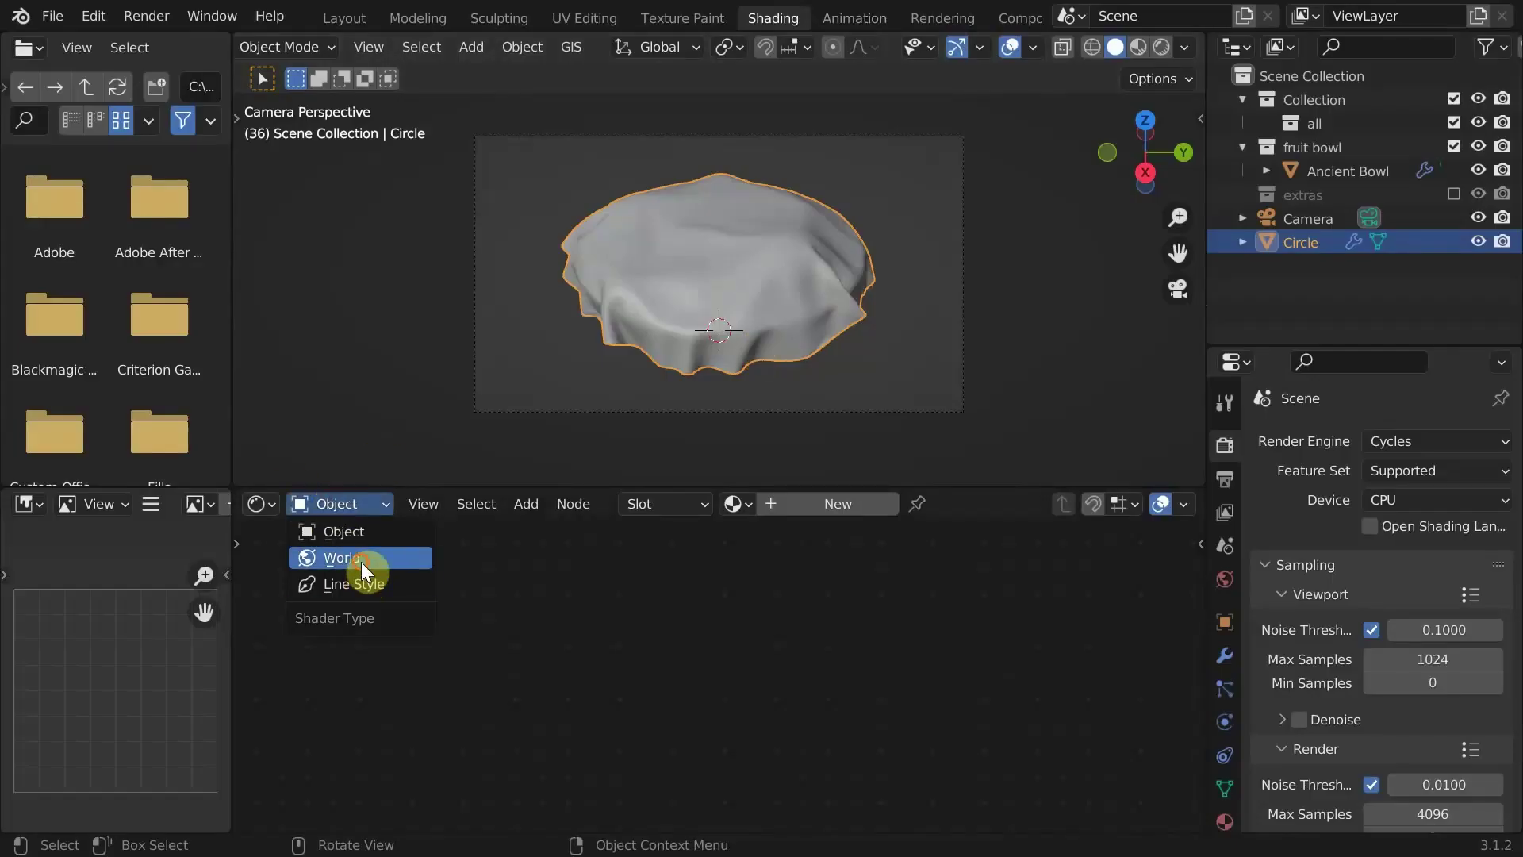
# Display the world's shader nodes in the Shading workspace and switch the viewport to Rendered shading.
pyautogui.click(360, 560)
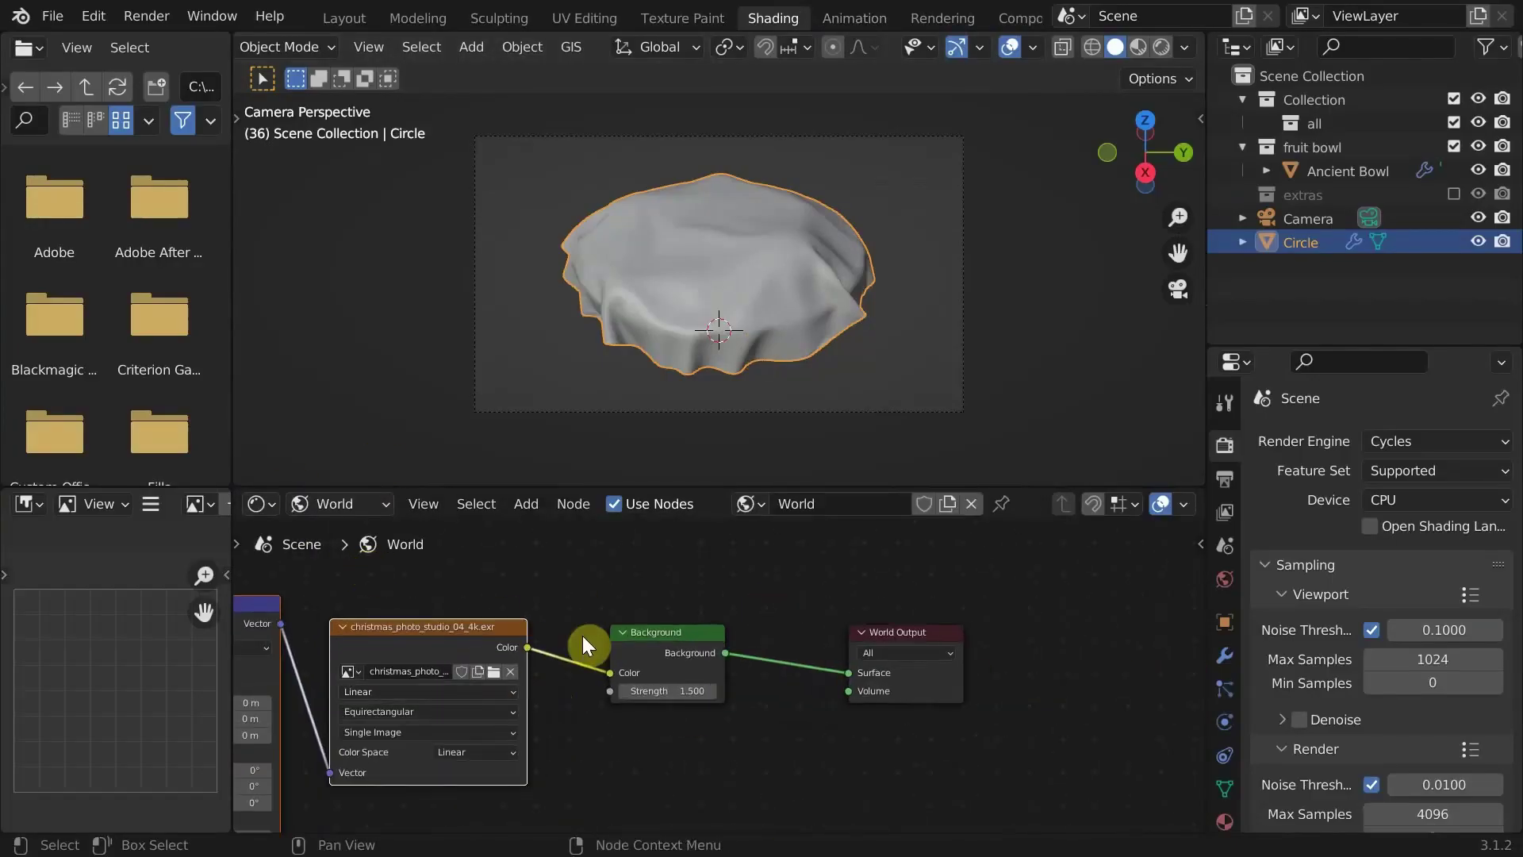
pyautogui.click(1162, 48)
# Return to object shading, create a new material for the cloth and delete its Principled BSDF node.
pyautogui.click(349, 503)
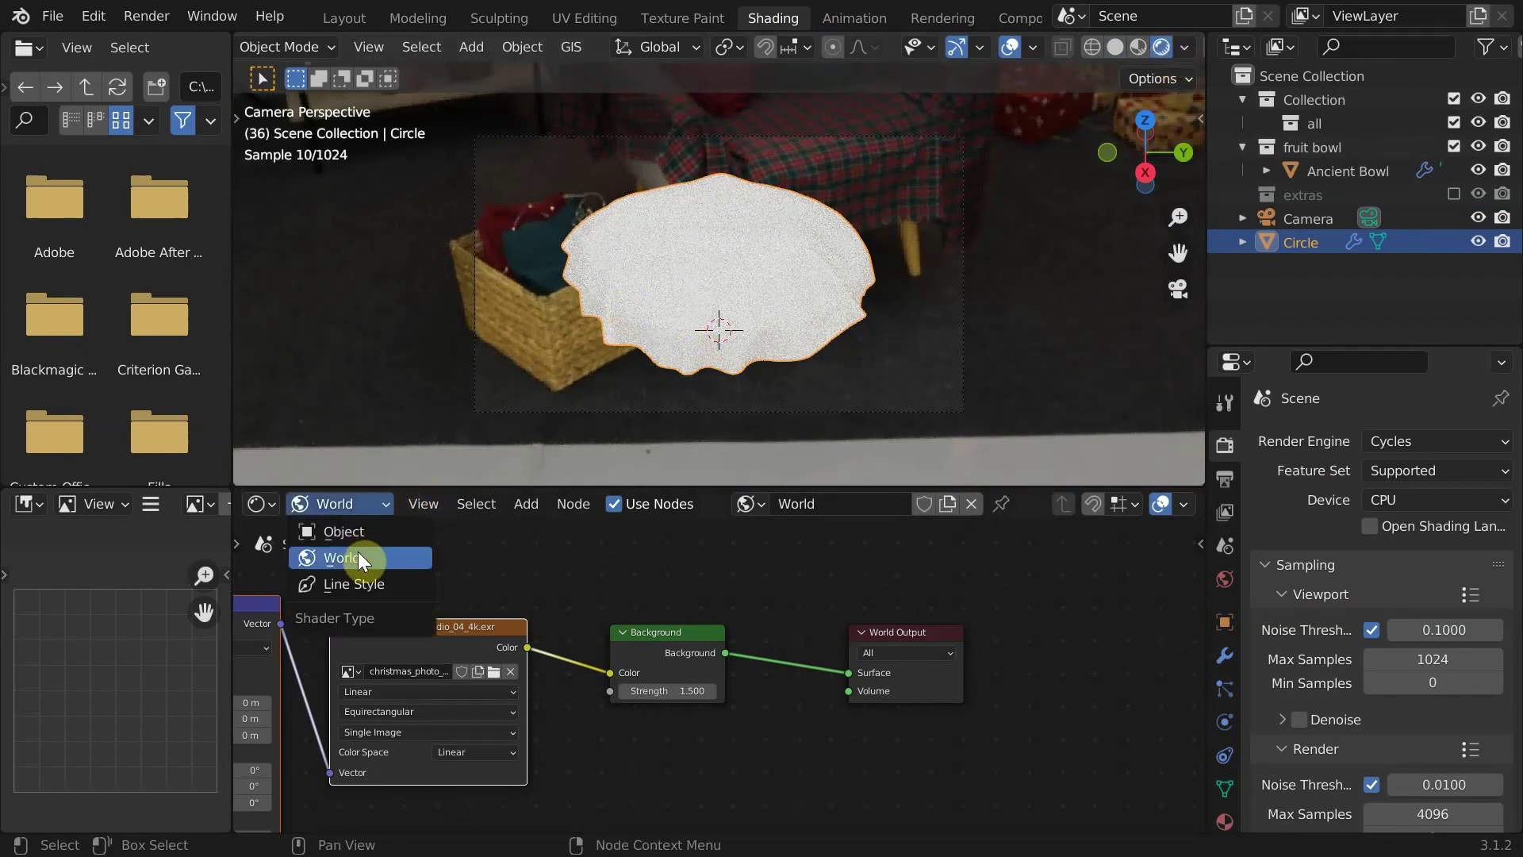
pyautogui.click(343, 532)
pyautogui.click(830, 262)
pyautogui.click(830, 261)
pyautogui.press('x')
# Add a Glass BSDF node and connect it to the Surface input of the cloth's Material Output.
pyautogui.hotkey('shift', 'a')
pyautogui.write('gla')
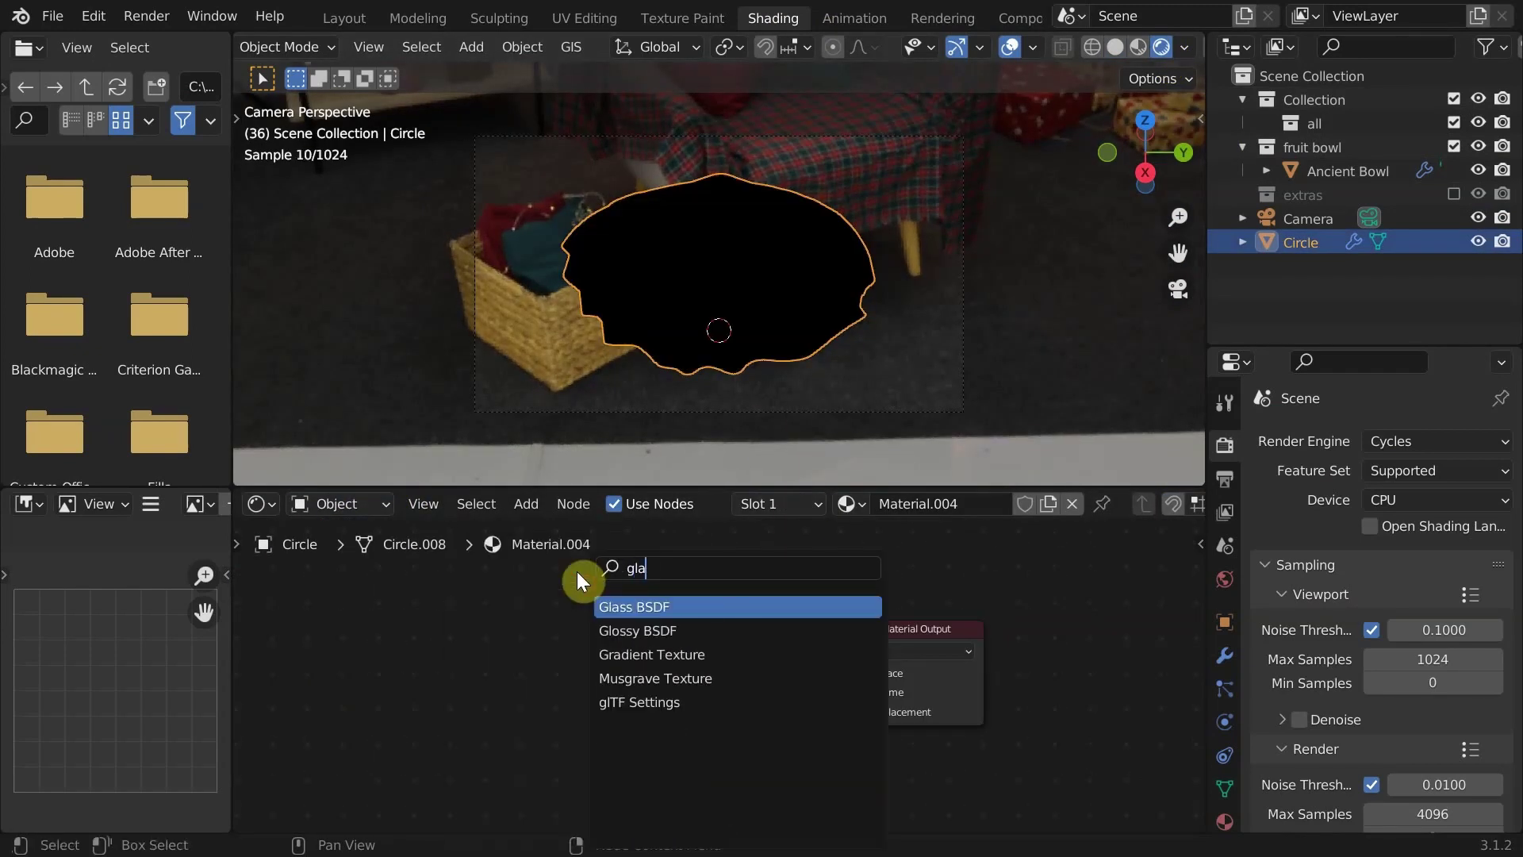
pyautogui.write('s')
pyautogui.click(650, 606)
pyautogui.click(694, 659)
pyautogui.moveTo(709, 654); pyautogui.dragTo(859, 673)
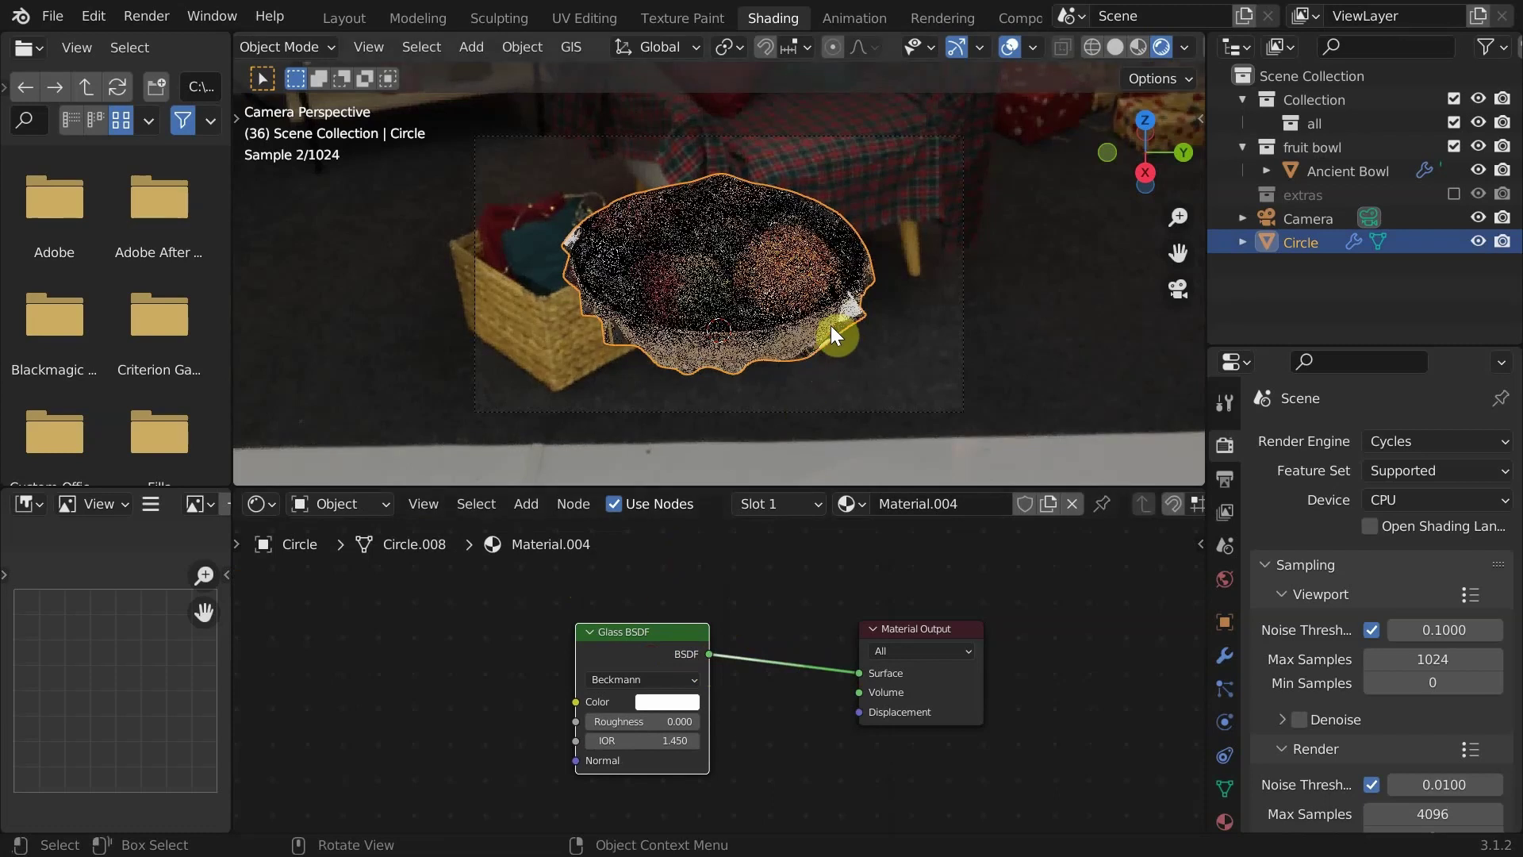
# Open the list of modifiers that can be added to the cloth.
pyautogui.scroll(1, 831, 328)
pyautogui.click(1224, 655)
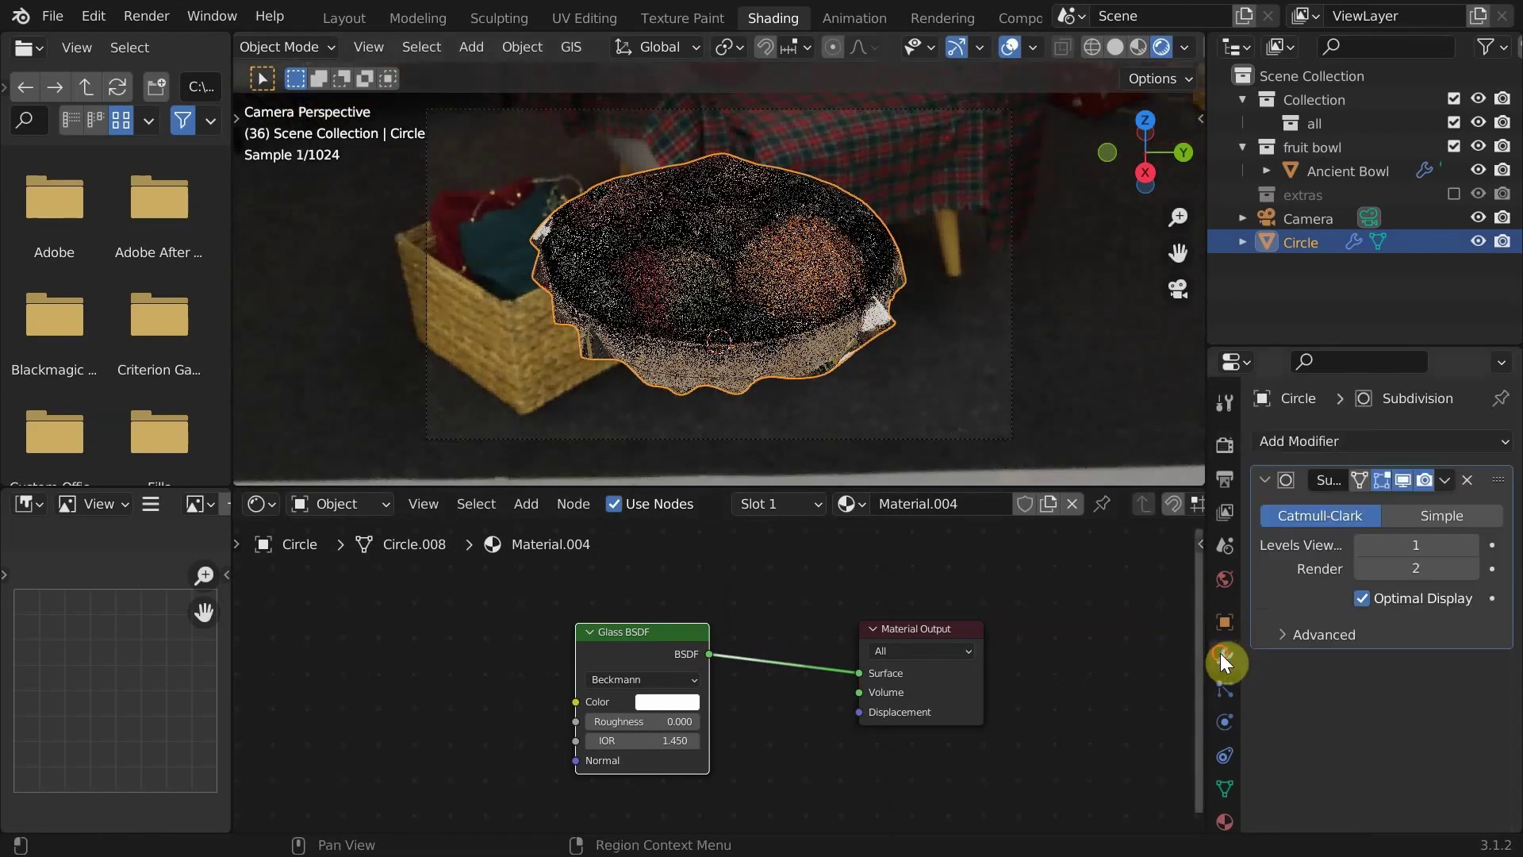
pyautogui.click(1358, 443)
pyautogui.scroll(4, 1030, 406)
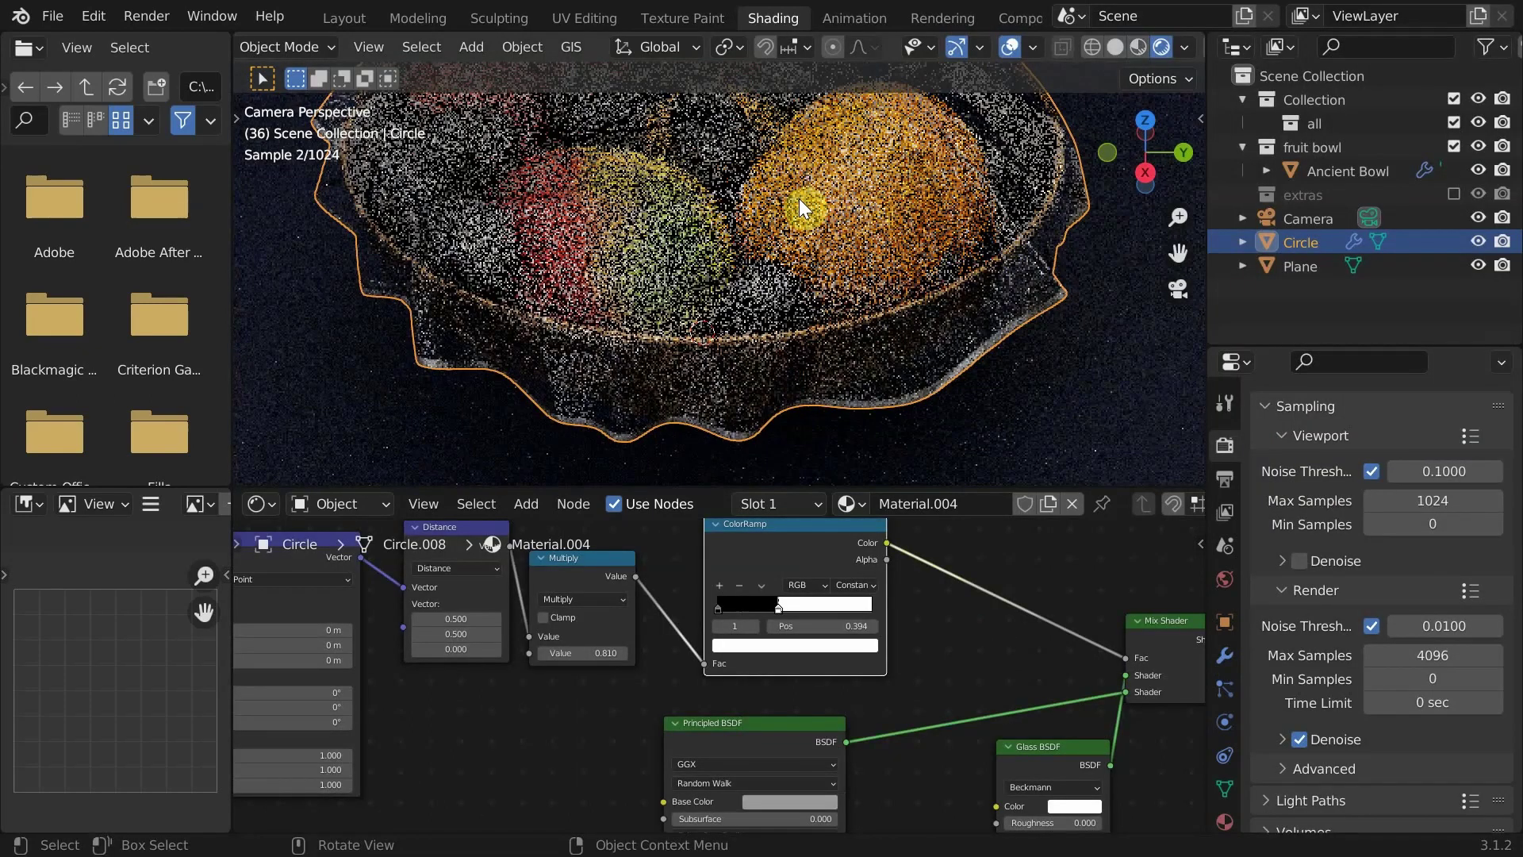
# Extrude the plane's rear edge straight up along Z and bevel the fold into a wide multi-segment curve.
pyautogui.click(1031, 393)
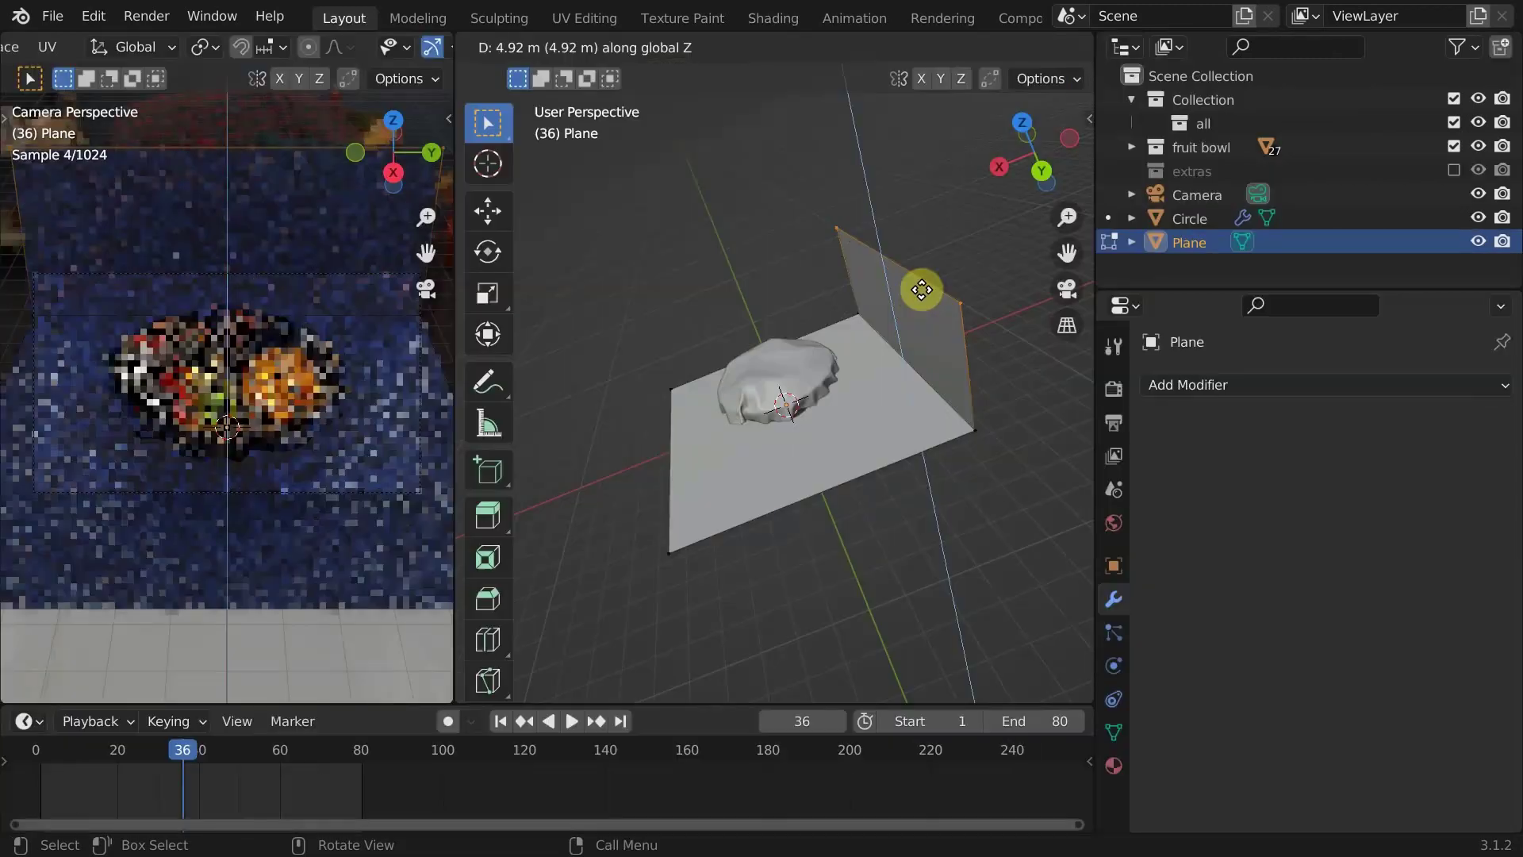
pyautogui.press('e')
pyautogui.hotkey('ctrl', 'b')
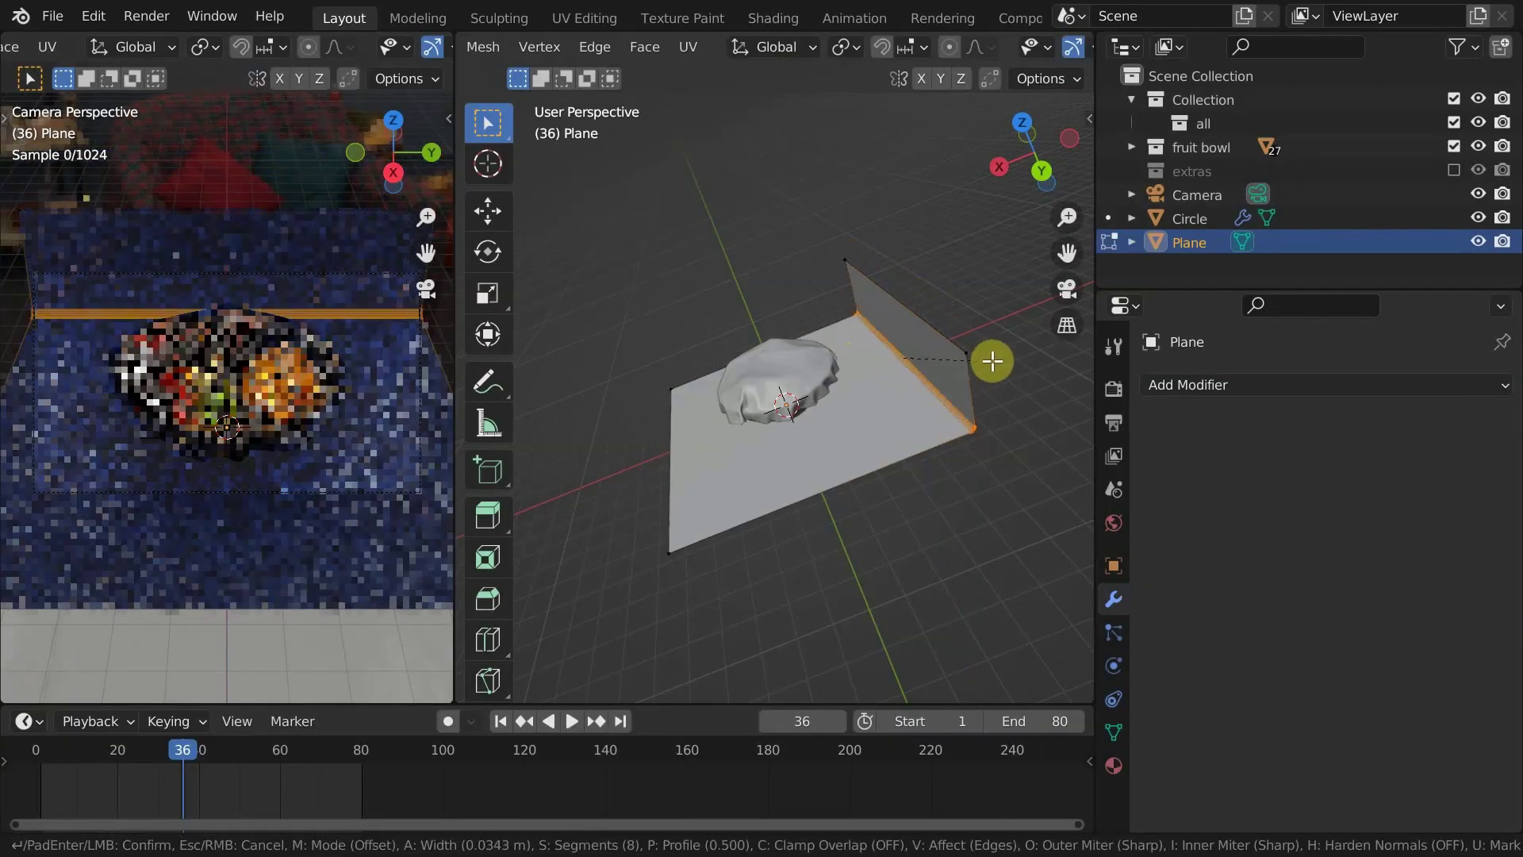
pyautogui.scroll(8, 1020, 330)
pyautogui.click(1033, 323)
# Return to Object Mode and shade the curved backdrop plane smooth.
pyautogui.press('Tab')
pyautogui.rightClick(924, 391)
pyautogui.click(925, 391)
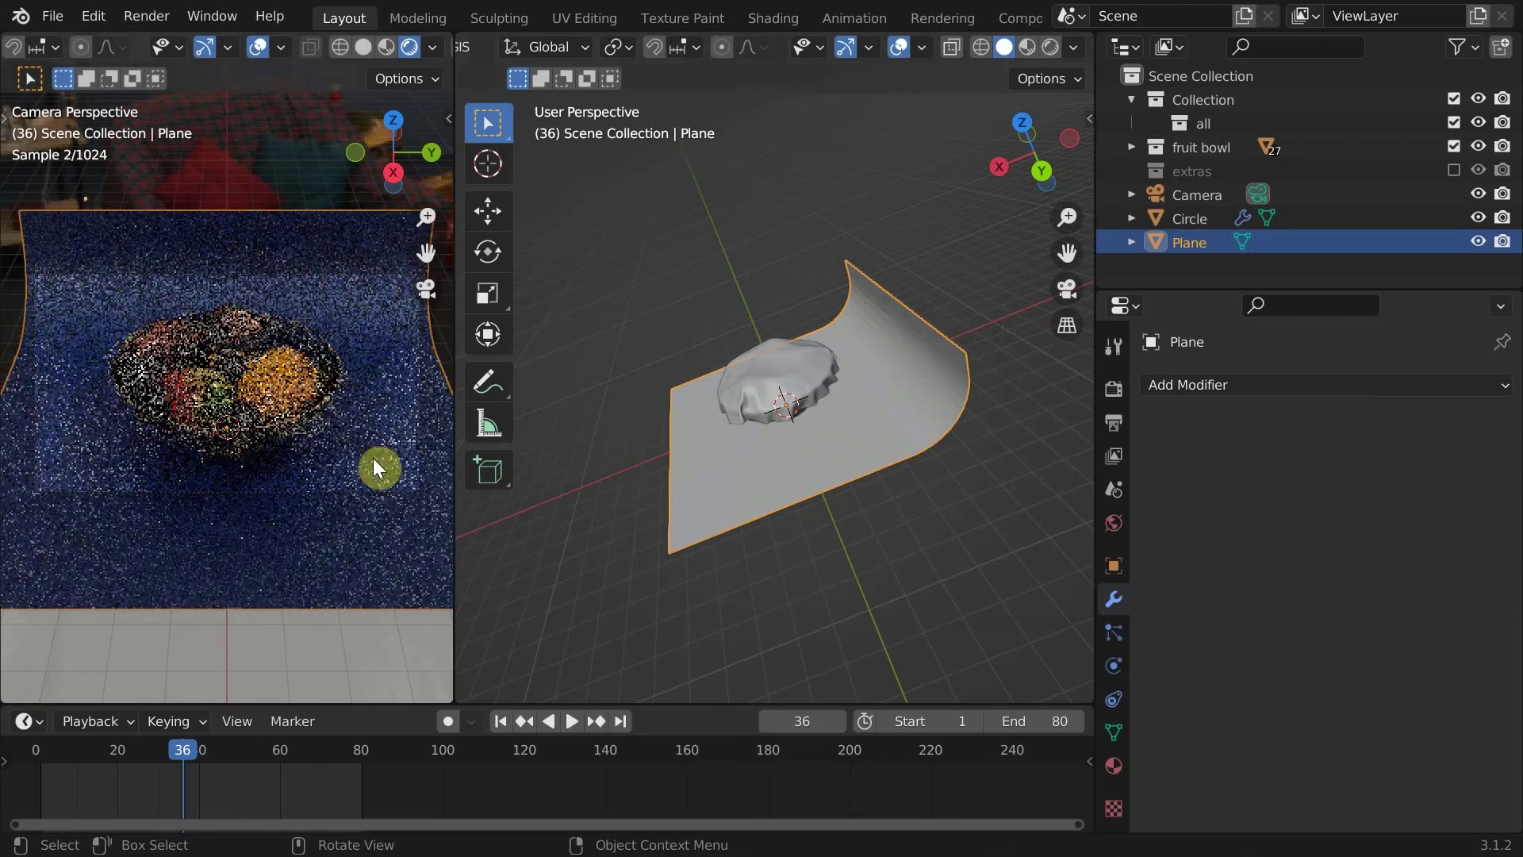
# Switch to the Shading workspace with the backdrop plane's material nodes open.
pyautogui.click(766, 17)
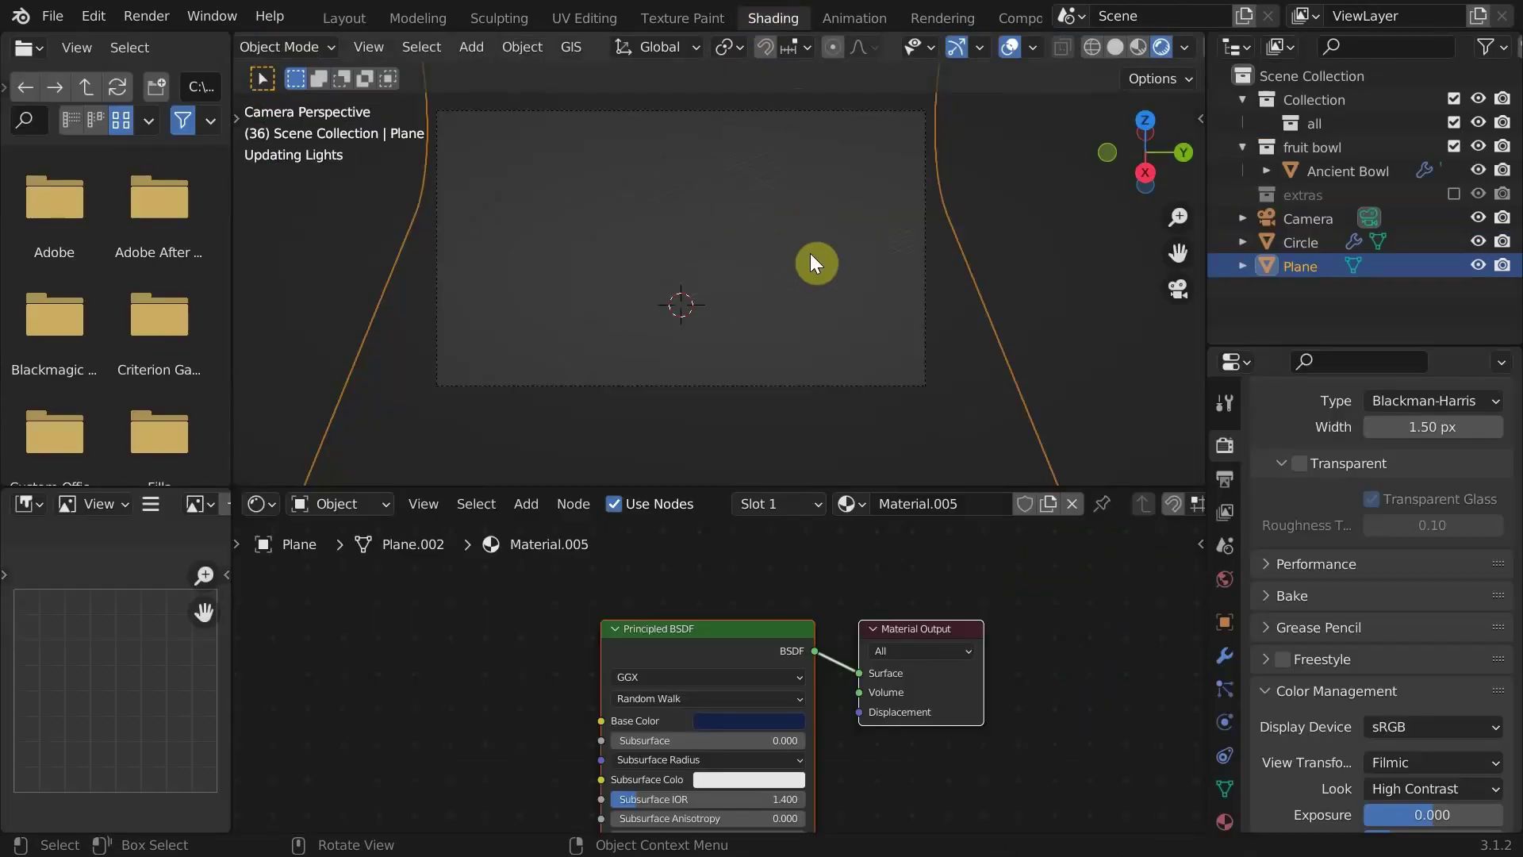